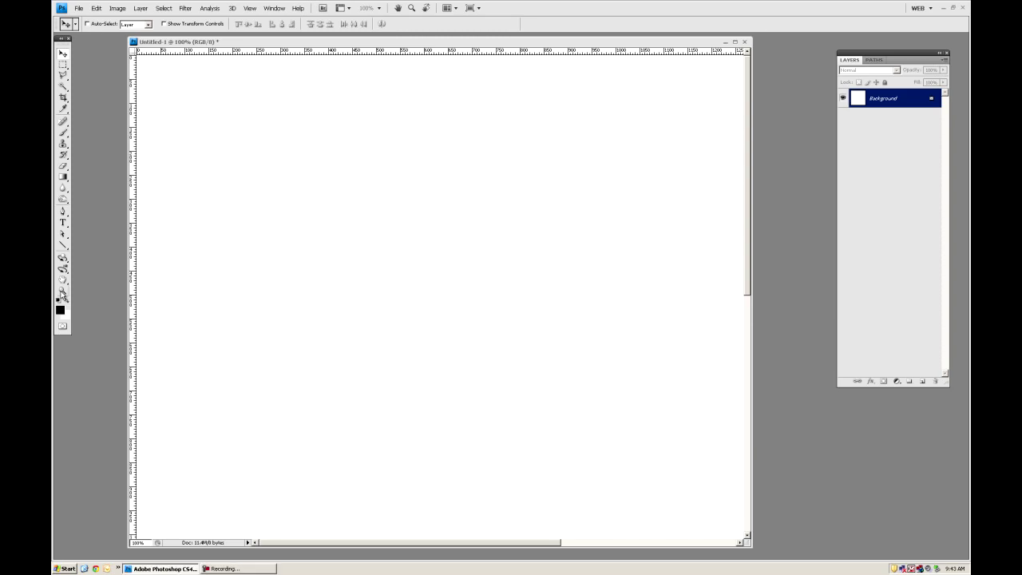
Add one vertical and one horizontal guide that cross at the centre of the canvas.
click(62, 291)
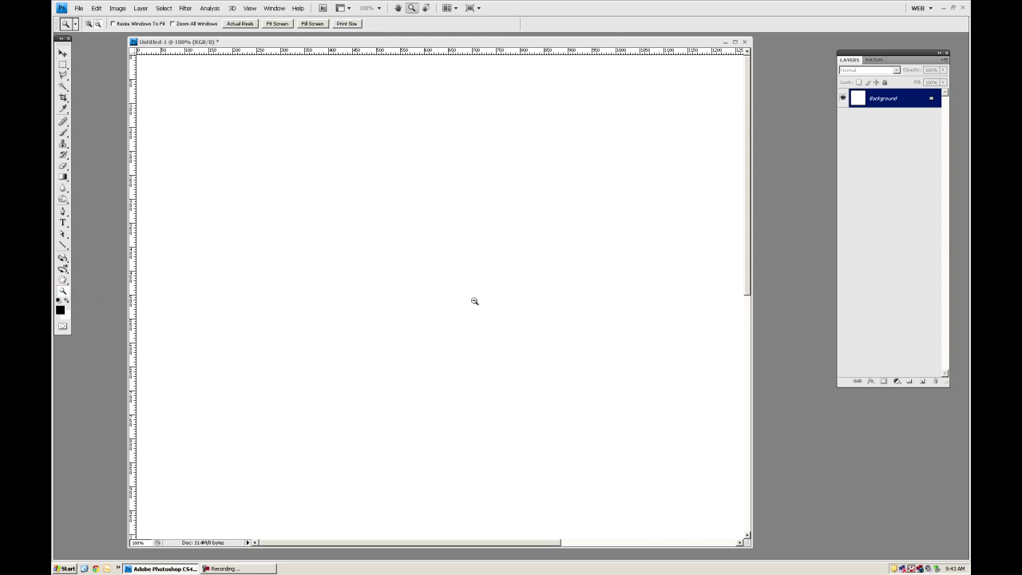
alt+click(474, 300)
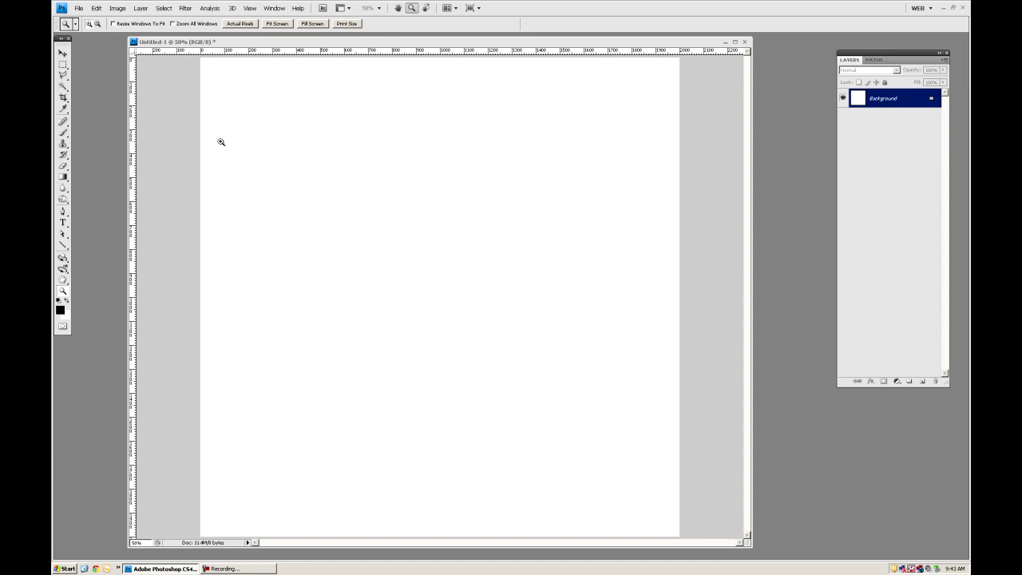
click(64, 56)
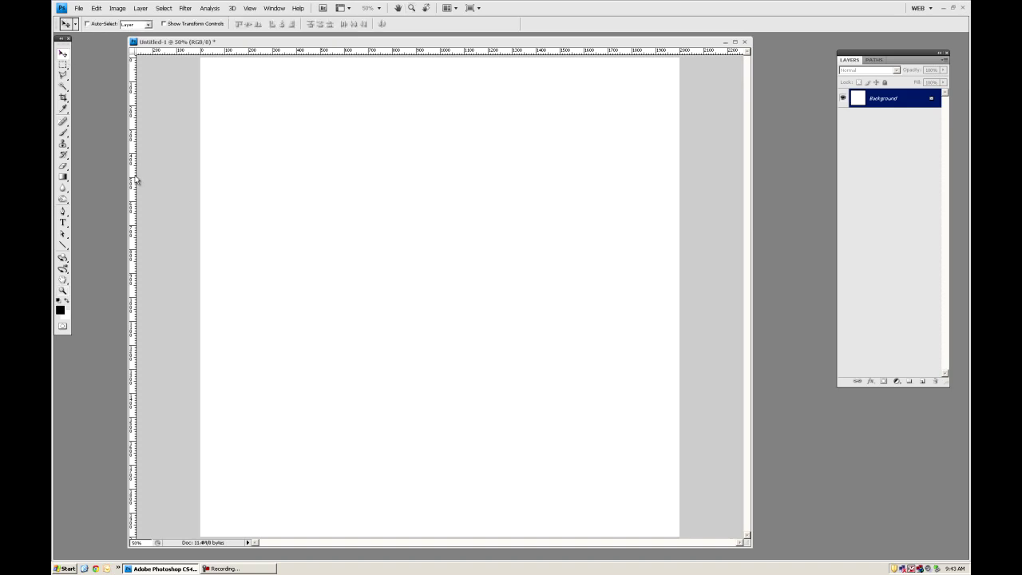
drag(136, 180, 440, 186)
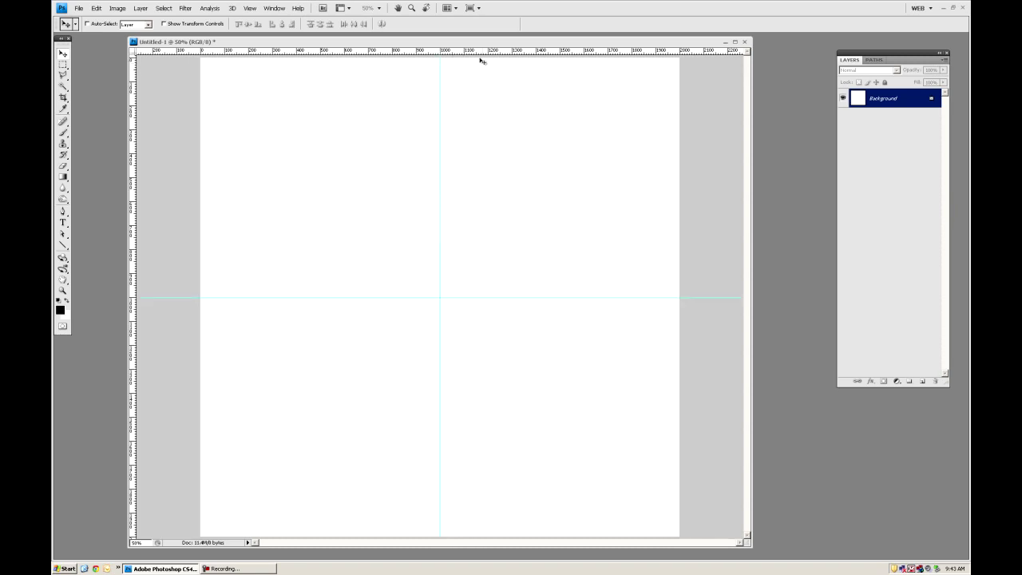
mouse_move(165, 296)
mouse_down()
mouse_move(191, 38)
mouse_move(173, 297)
mouse_up()
Set the background colour to a dark grey.
click(67, 317)
drag(344, 310, 329, 308)
click(563, 220)
Fill the Background layer with a radial gradient from dark grey at the guide intersection to black at the canvas's side edge.
click(64, 179)
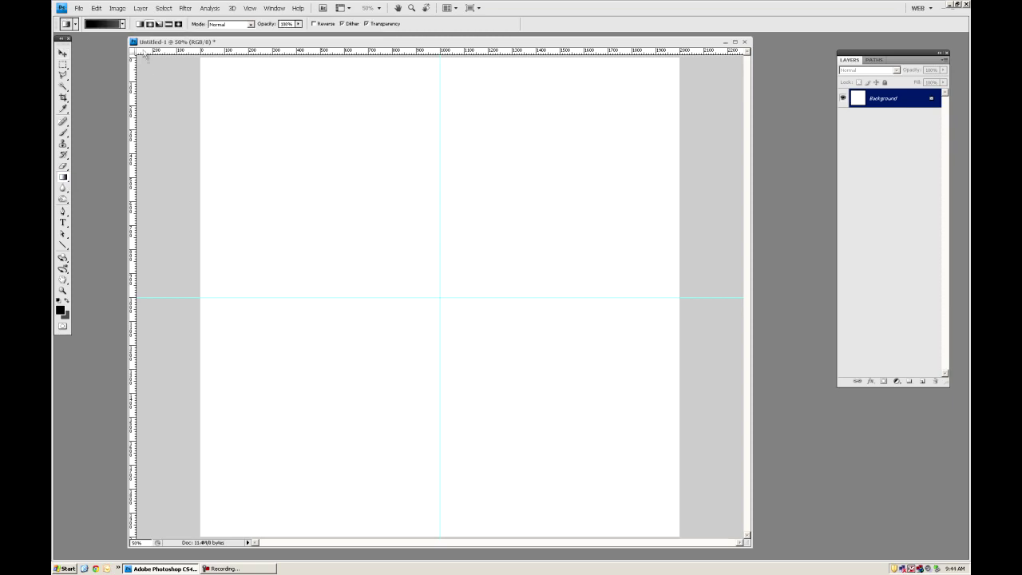
click(112, 25)
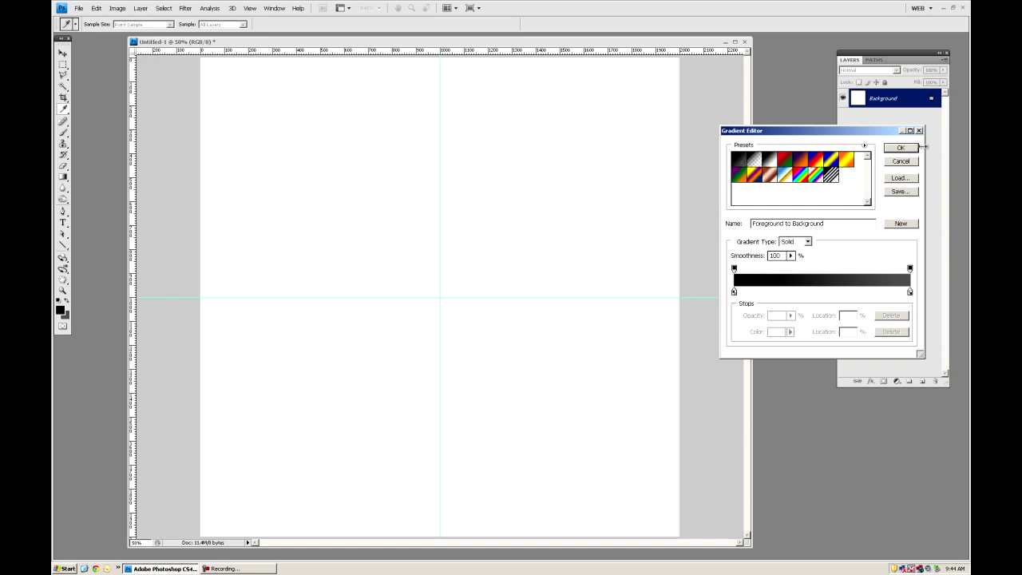
click(913, 148)
click(67, 300)
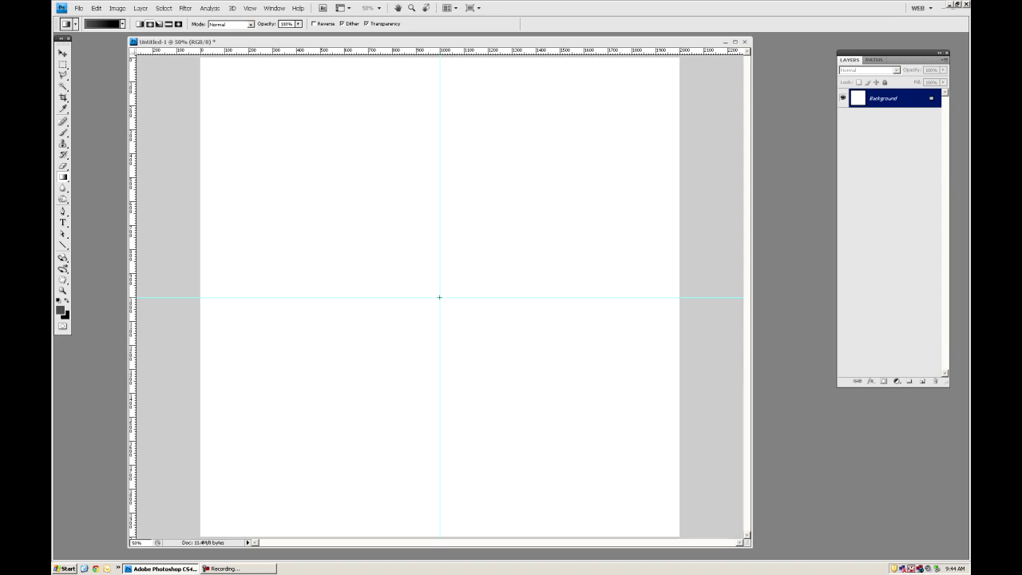
drag(439, 297, 201, 304)
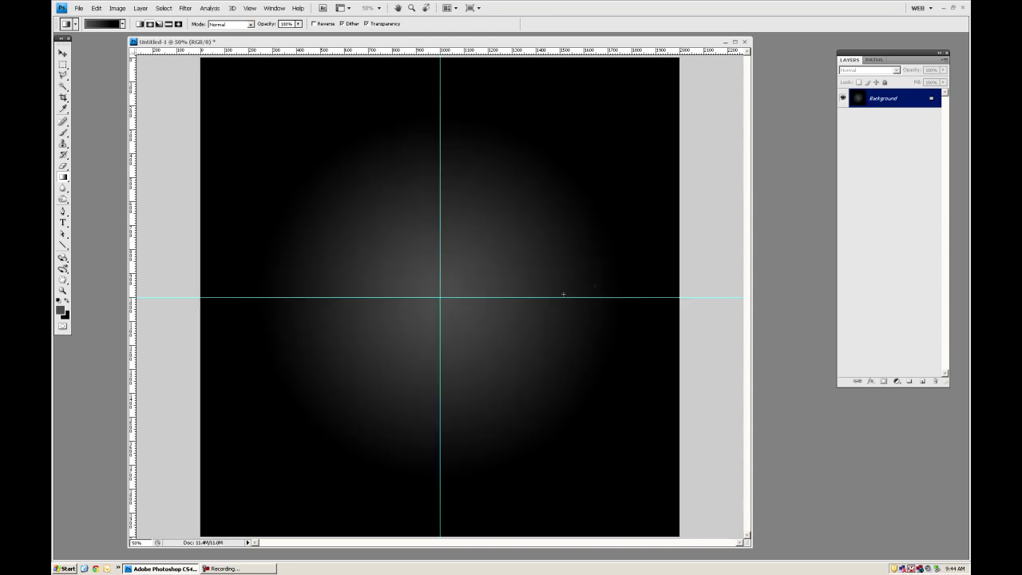
Add a new layer and set the background colour to light grey a4a4a4 for the Pen tool shape.
click(922, 382)
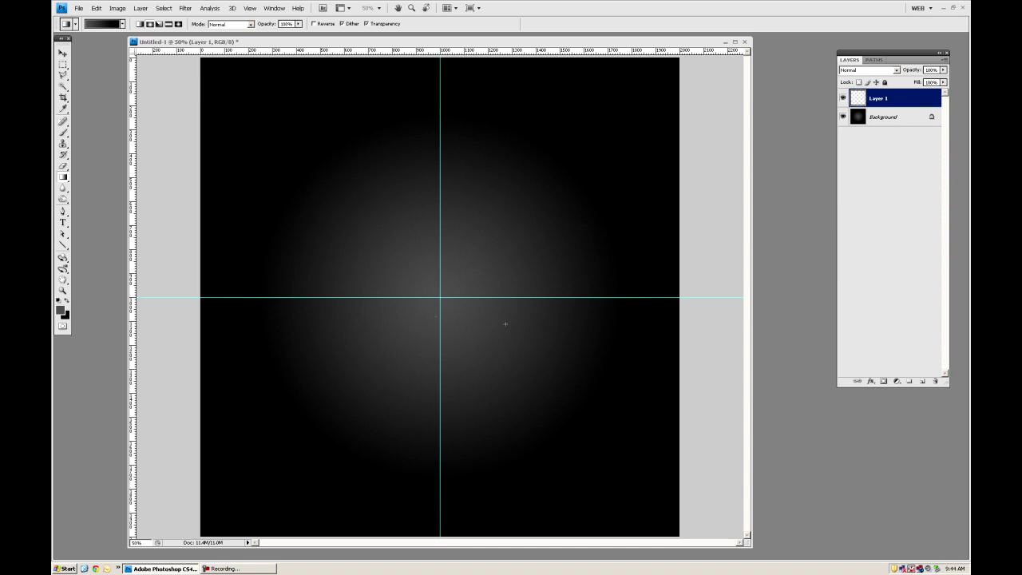
click(63, 211)
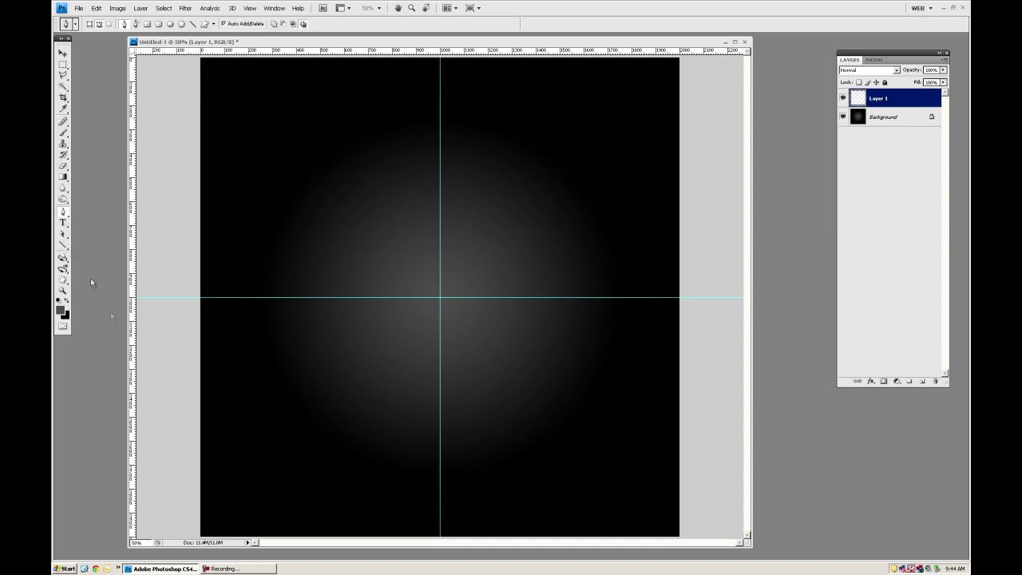
click(68, 317)
drag(353, 274, 334, 270)
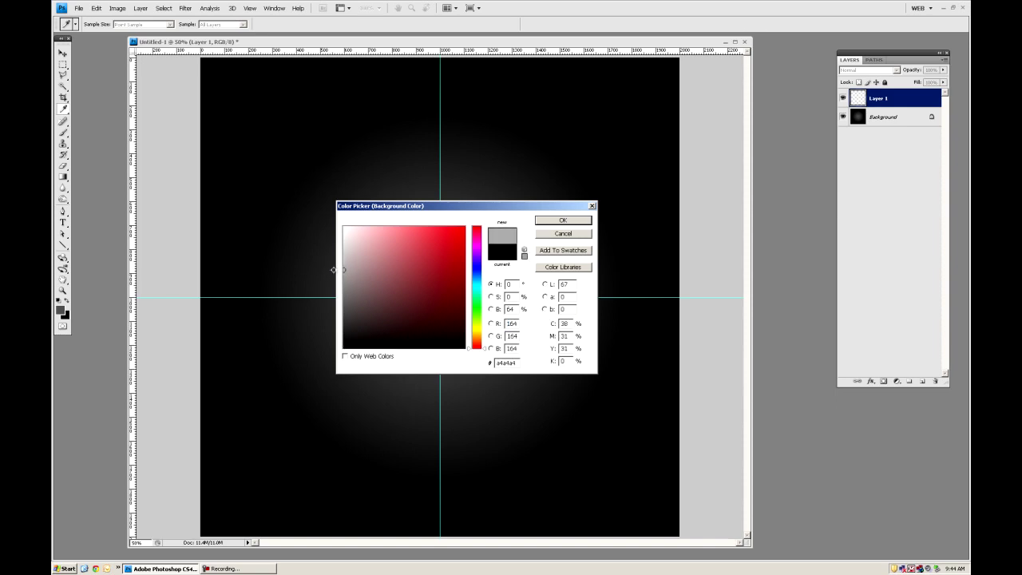
click(549, 221)
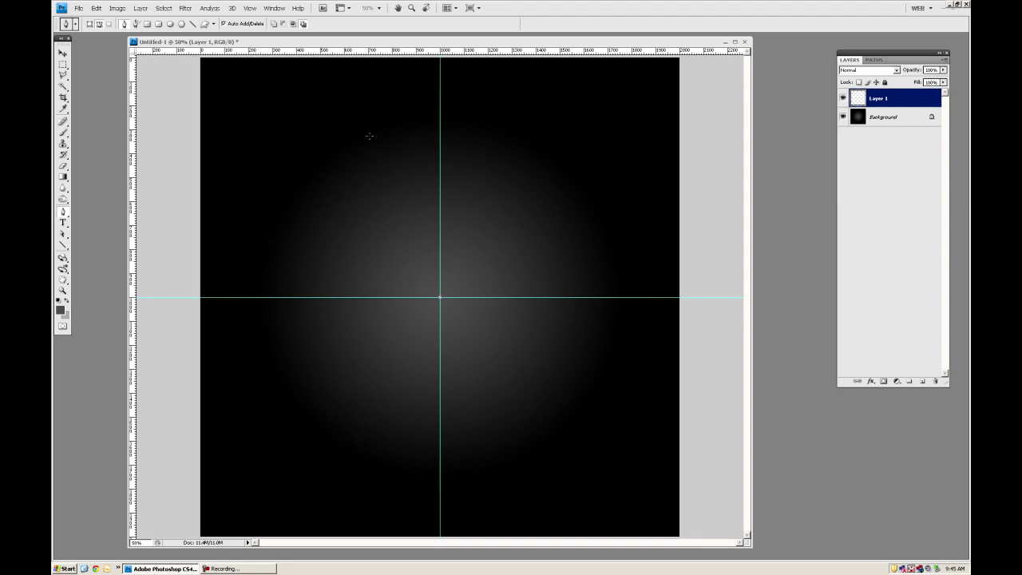
Draw a closed pen path from the guide intersection up and left, curving across the vertical guide near the canvas top and back.
click(365, 139)
drag(449, 98, 474, 56)
drag(441, 298, 398, 319)
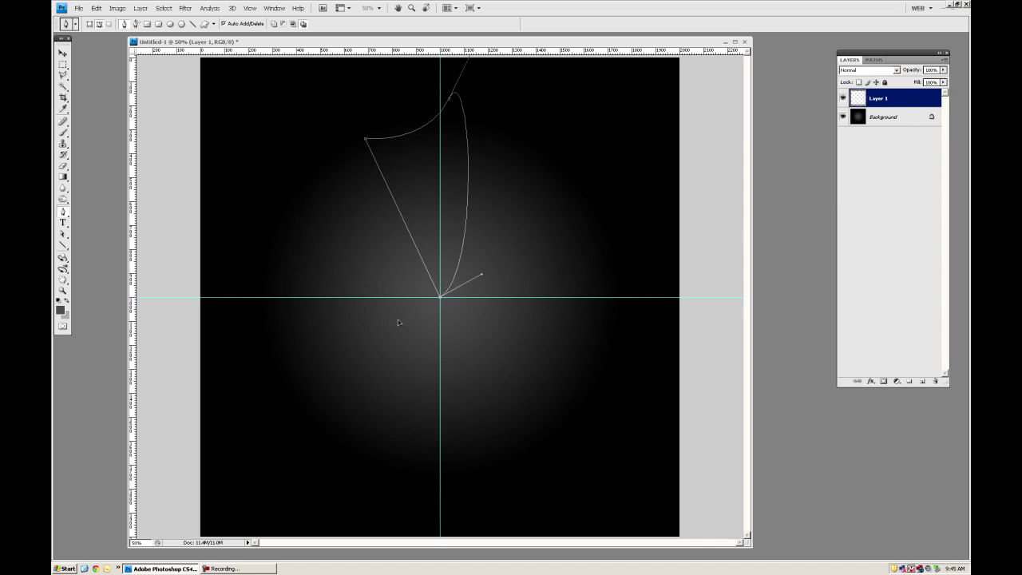
Fill the pen path on Layer 1 with the background colour at 100% opacity and dismiss its outline.
right_click(424, 196)
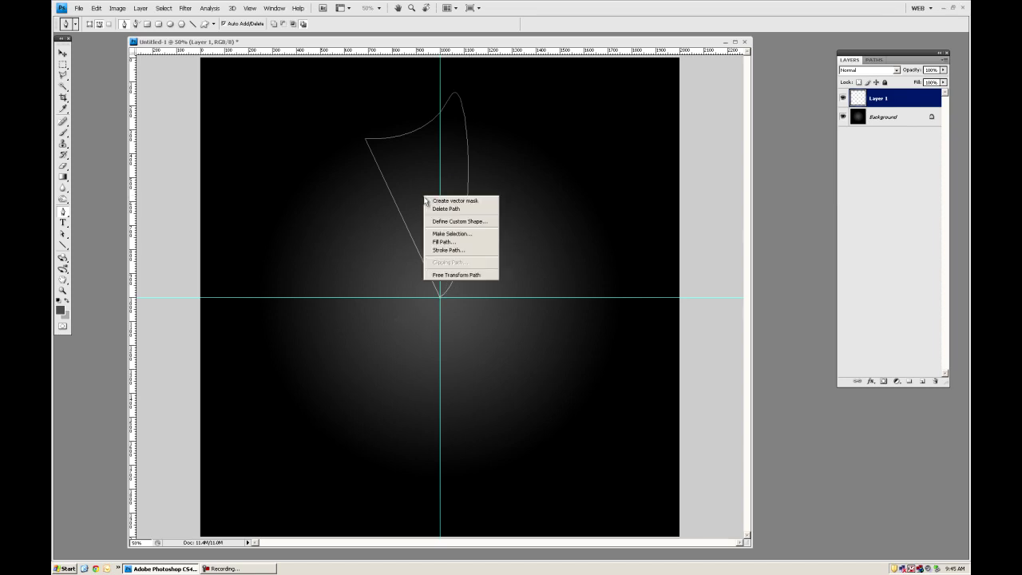
click(440, 242)
click(574, 157)
click(555, 175)
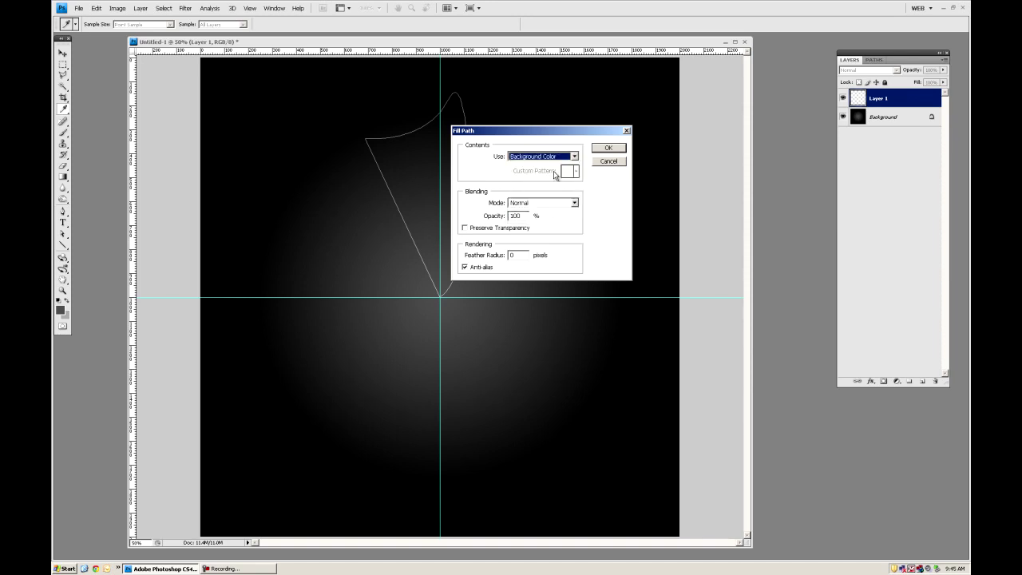
click(607, 149)
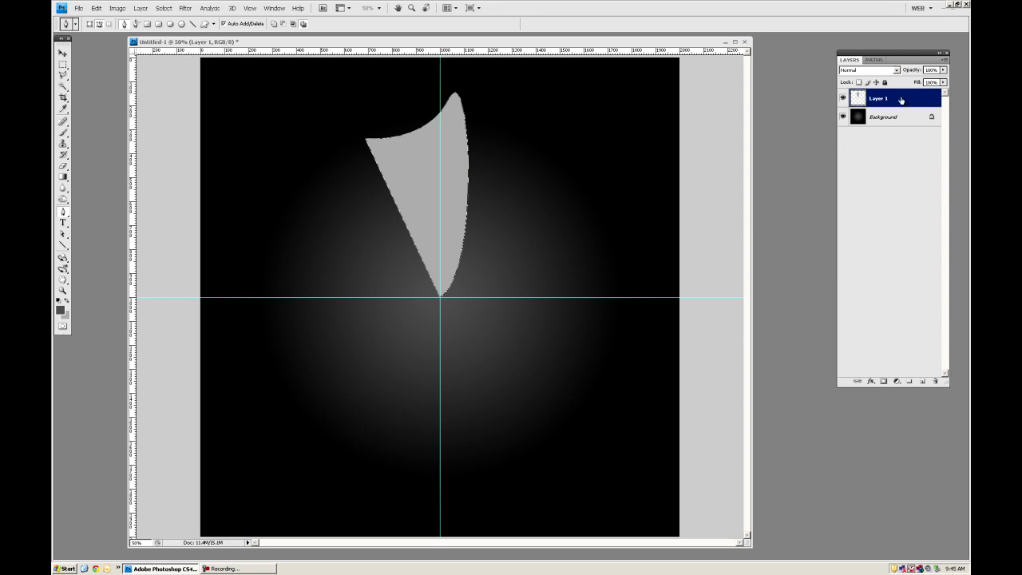
key(ctrl+d)
Cut away the part of the grey shape right of the vertical guide, deselect, and hide the guides.
click(64, 65)
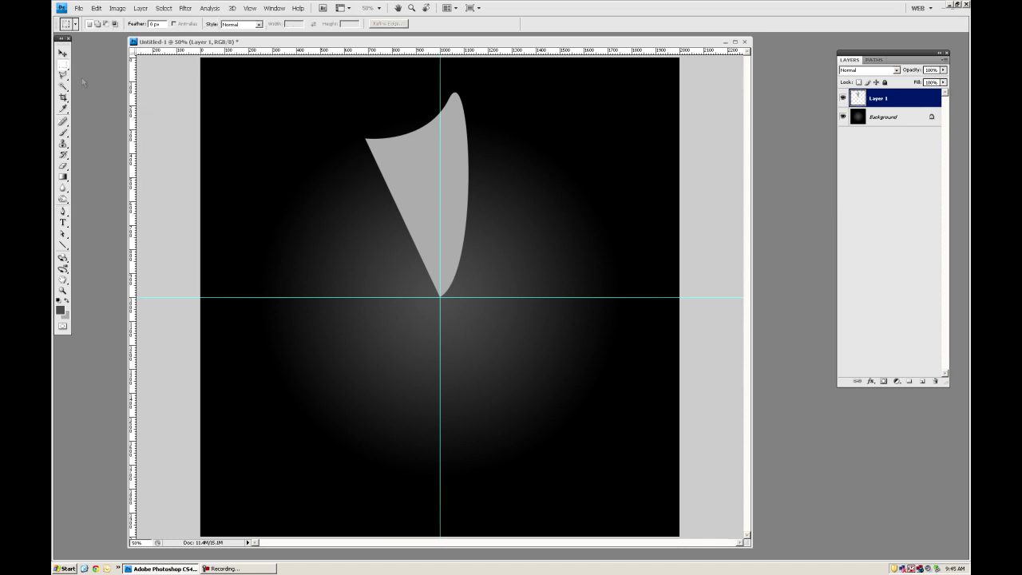
drag(505, 61, 441, 22)
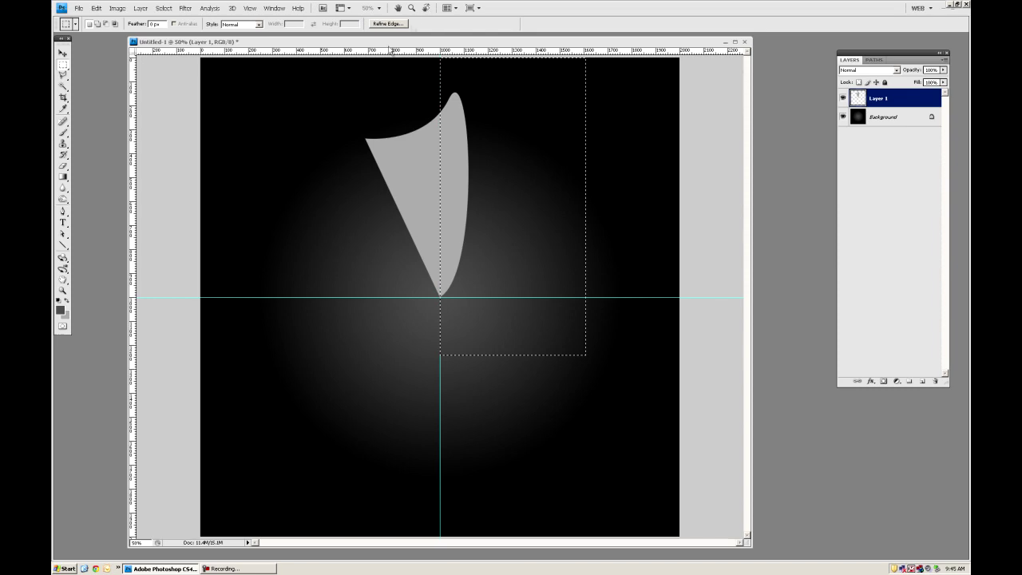
key(Delete)
click(350, 86)
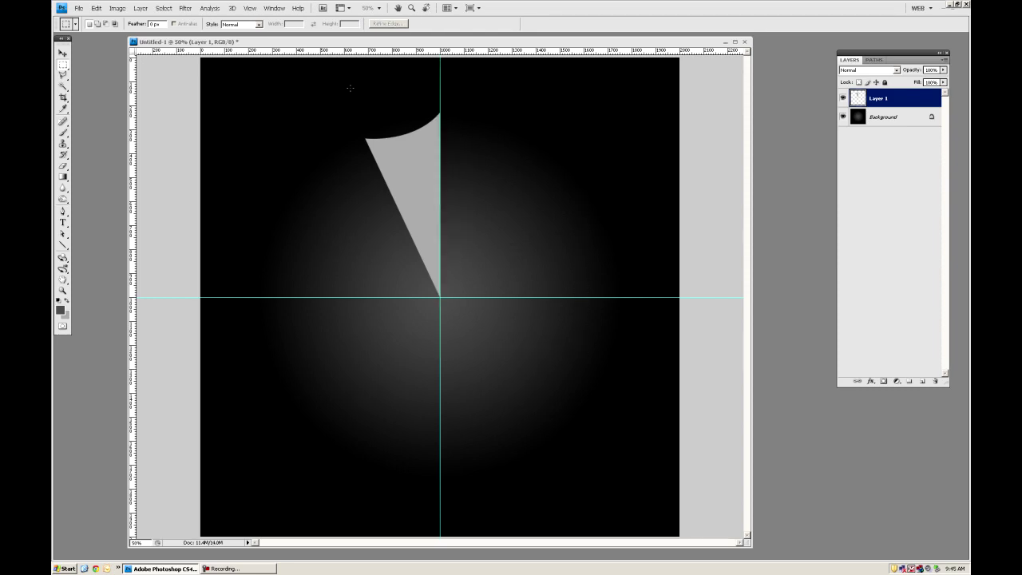
key(ctrl+semicolon)
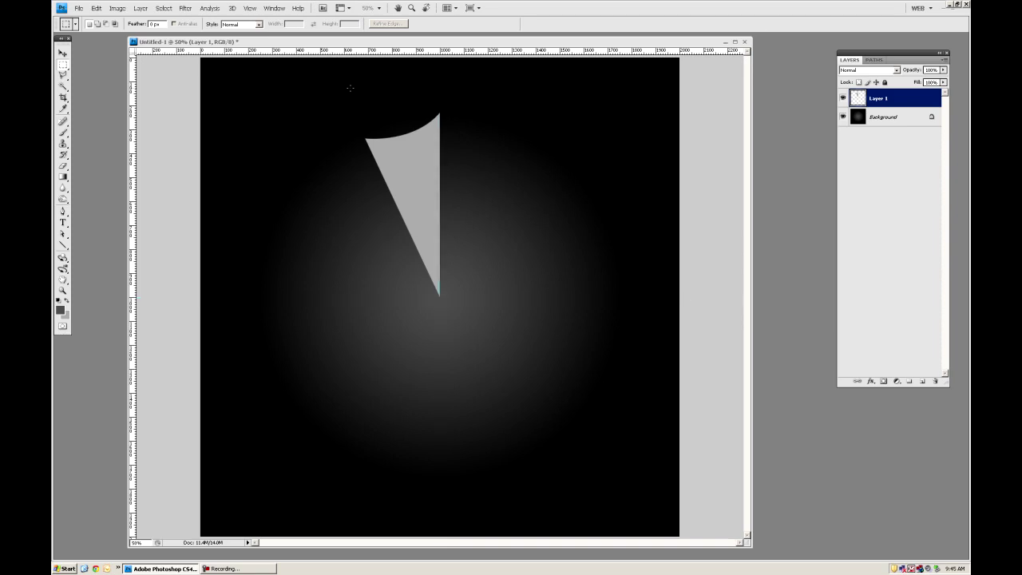
Duplicate Layer 1, flip the copy horizontally, and place it against the original's straight vertical edge to form a symmetrical shape.
click(64, 53)
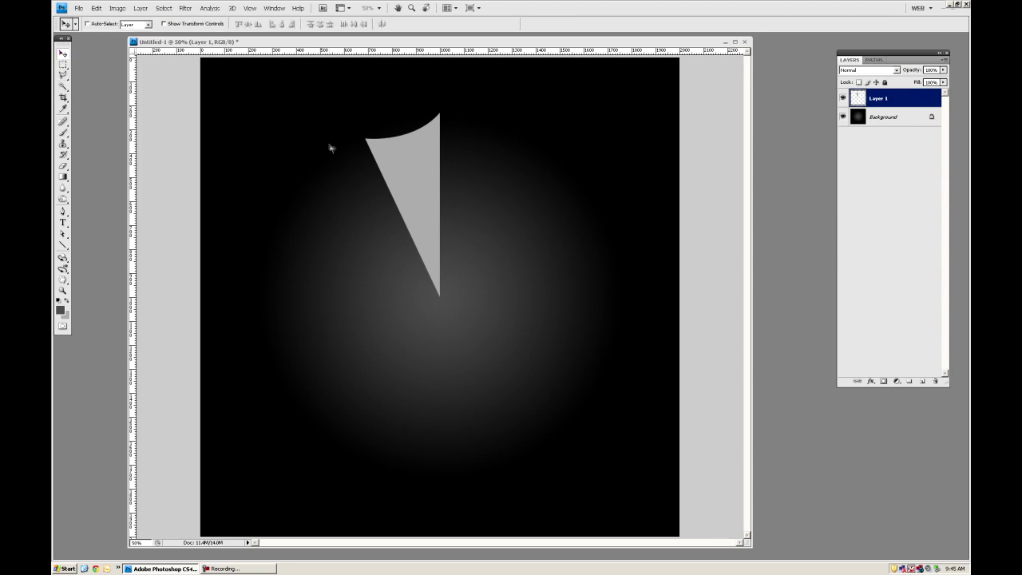
drag(892, 103, 922, 381)
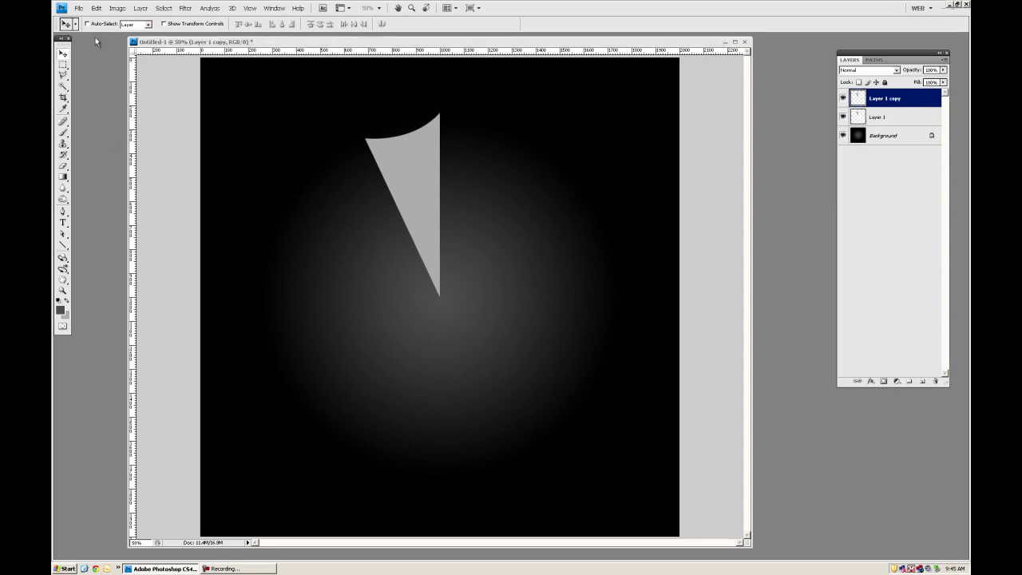
click(96, 8)
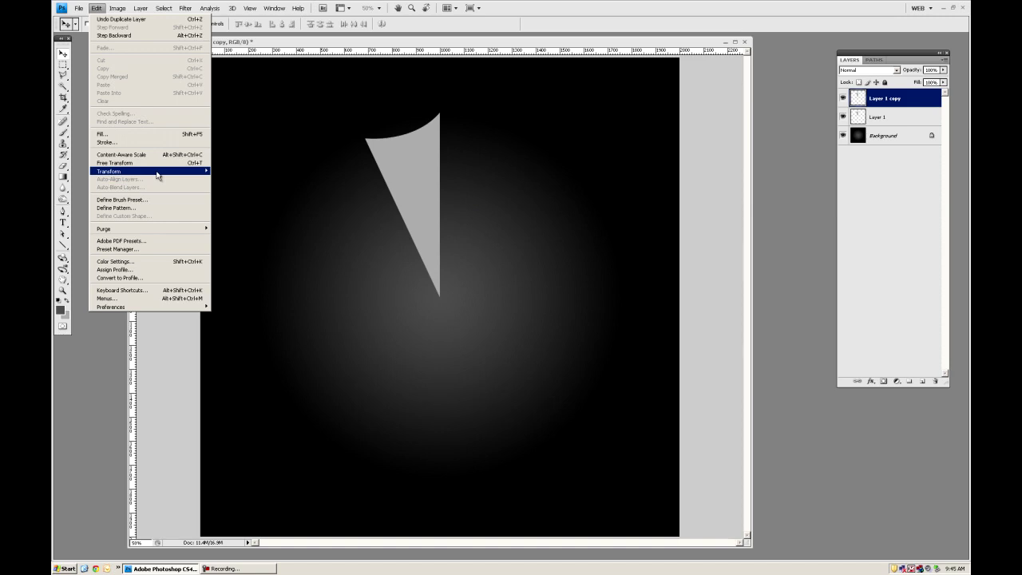
mouse_move(158, 174)
click(277, 266)
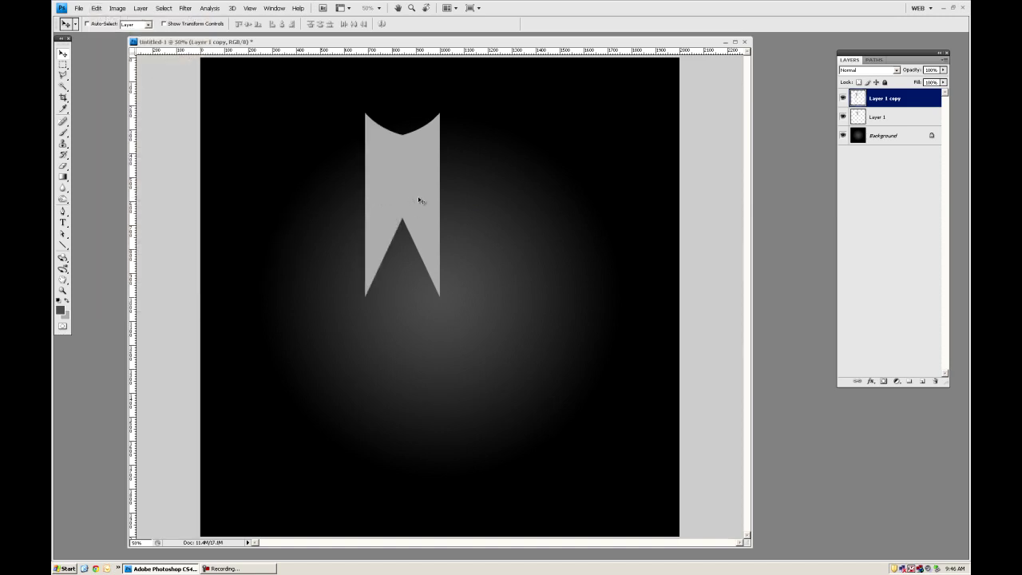
drag(368, 212, 444, 211)
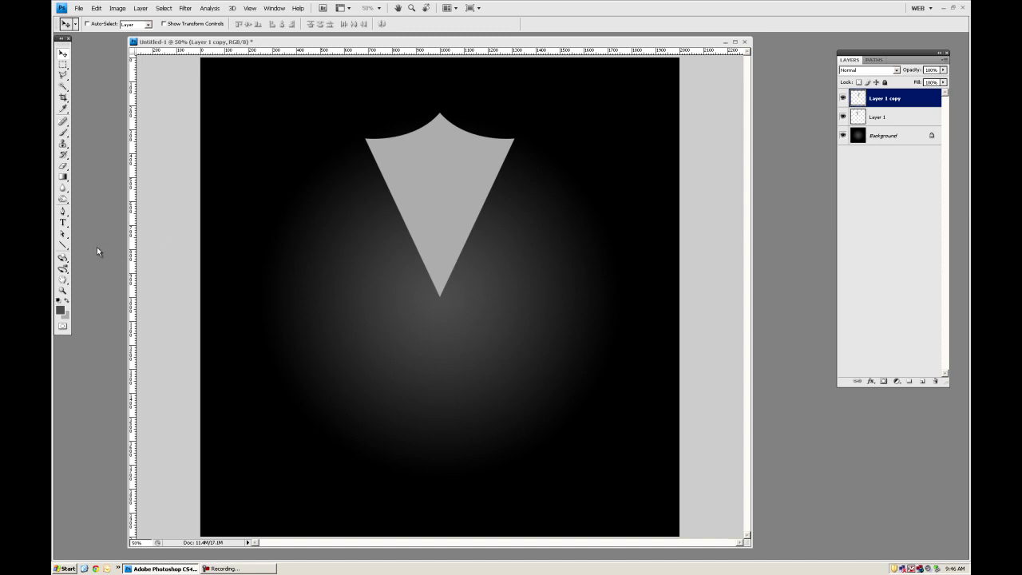
Activate the Burn tool.
click(64, 198)
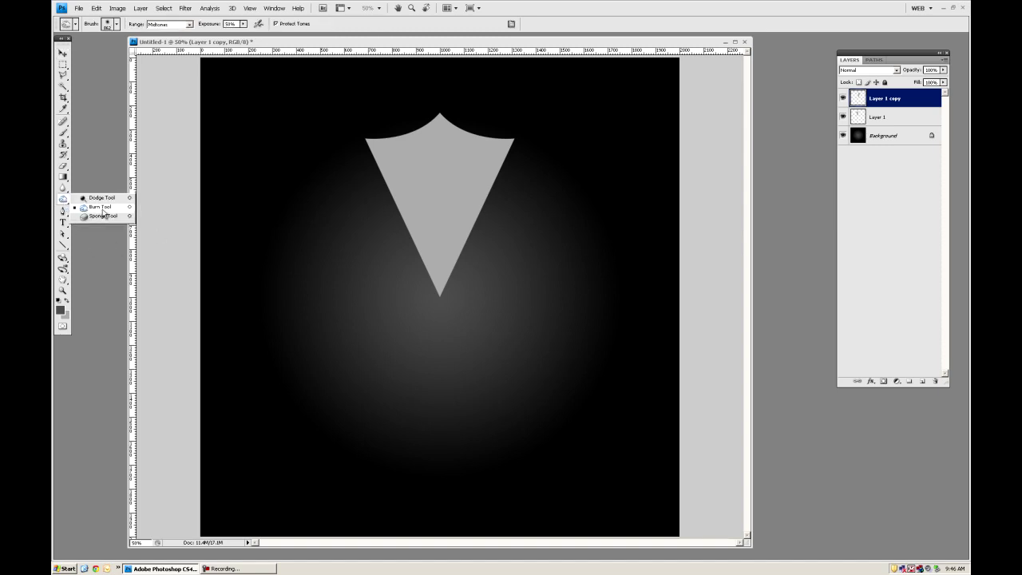
click(103, 213)
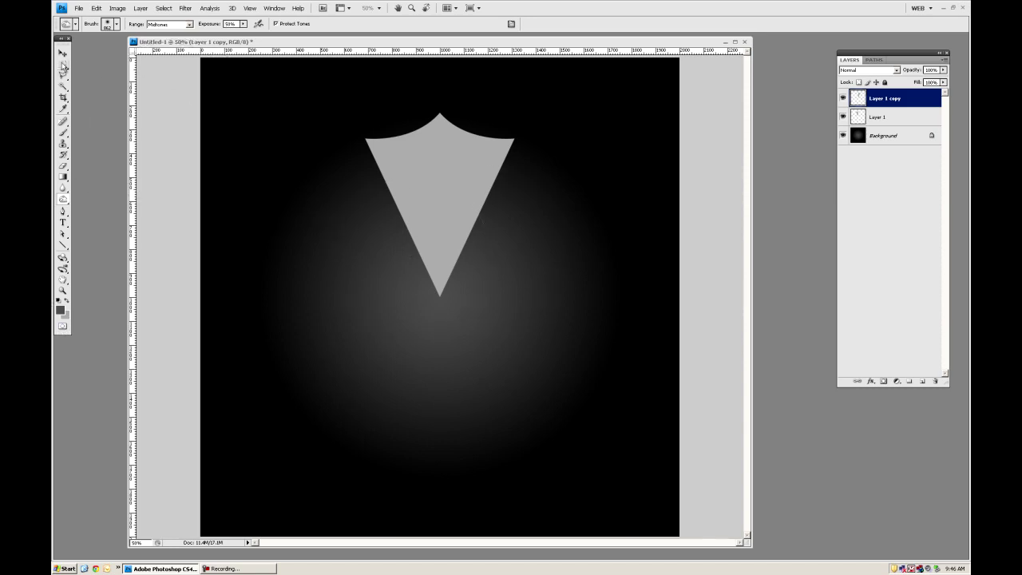
On a new layer, fill a square about 680 px wide beside the grey shape with red ff0000 and deselect it.
click(63, 65)
click(923, 381)
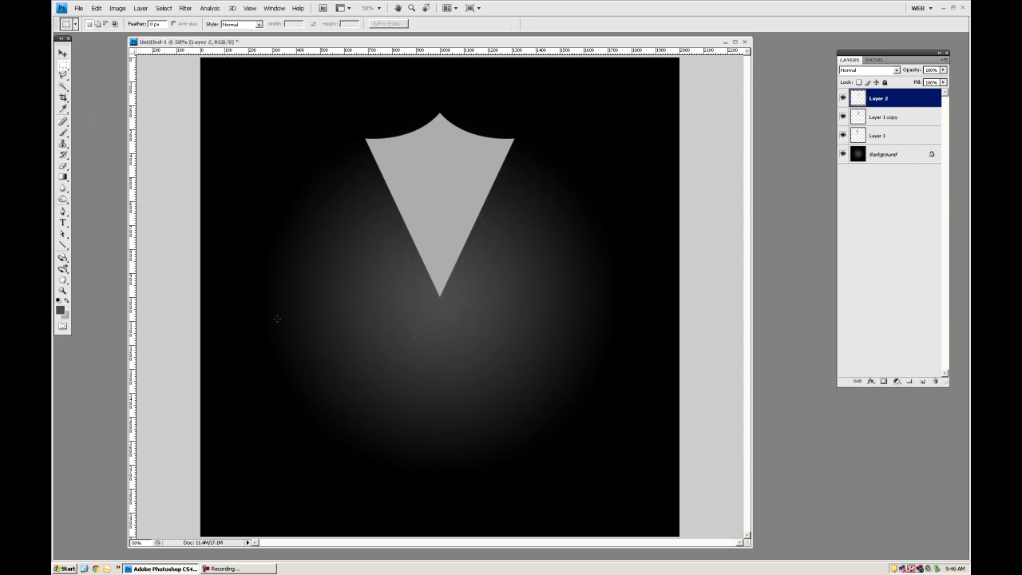
drag(409, 382, 396, 400)
click(65, 317)
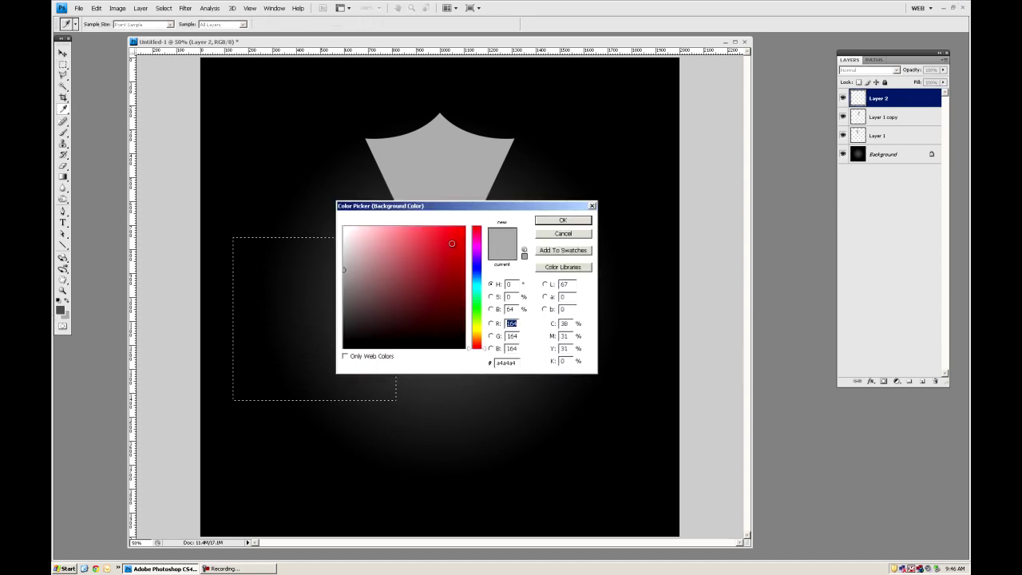
drag(452, 244, 501, 198)
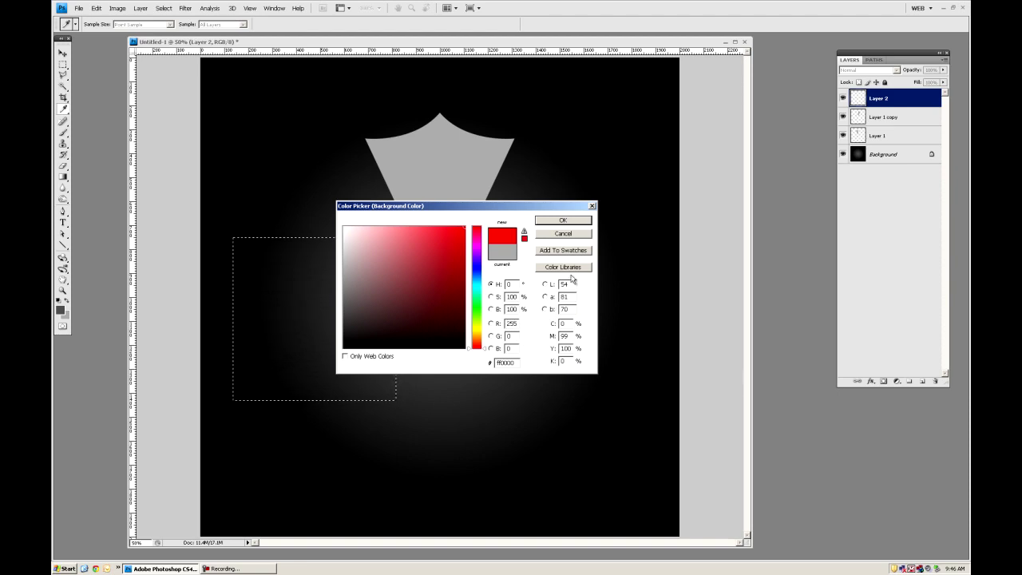
click(564, 221)
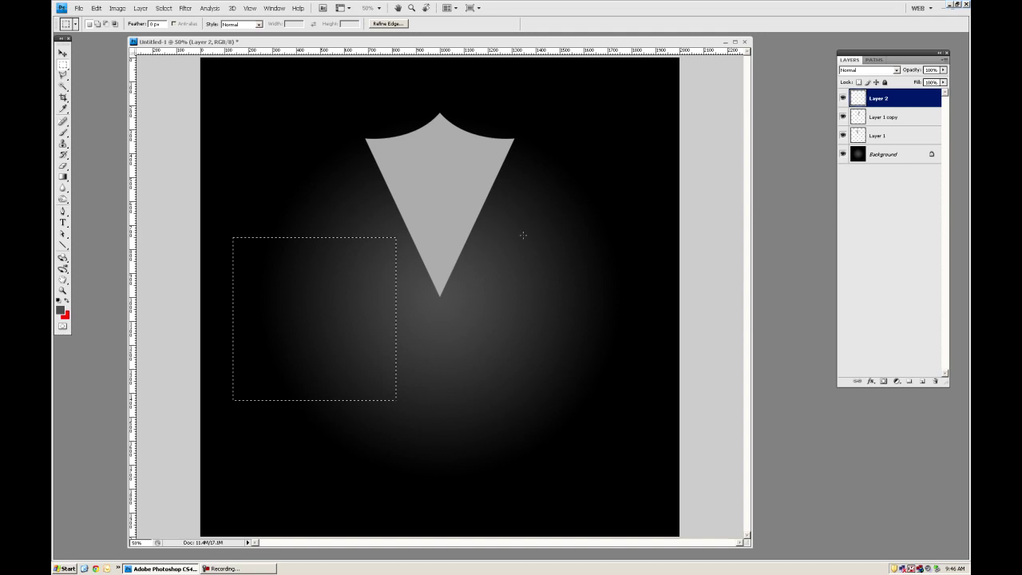
key(ctrl+BackSpace)
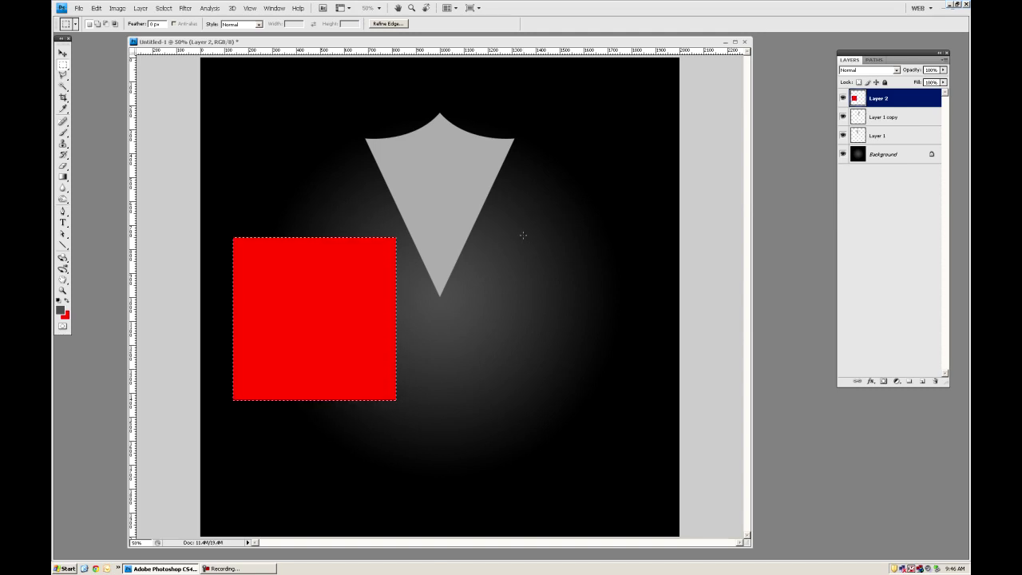
key(ctrl+d)
Try the Burn tool on the red square's upper corner and delete the square's layer.
click(64, 199)
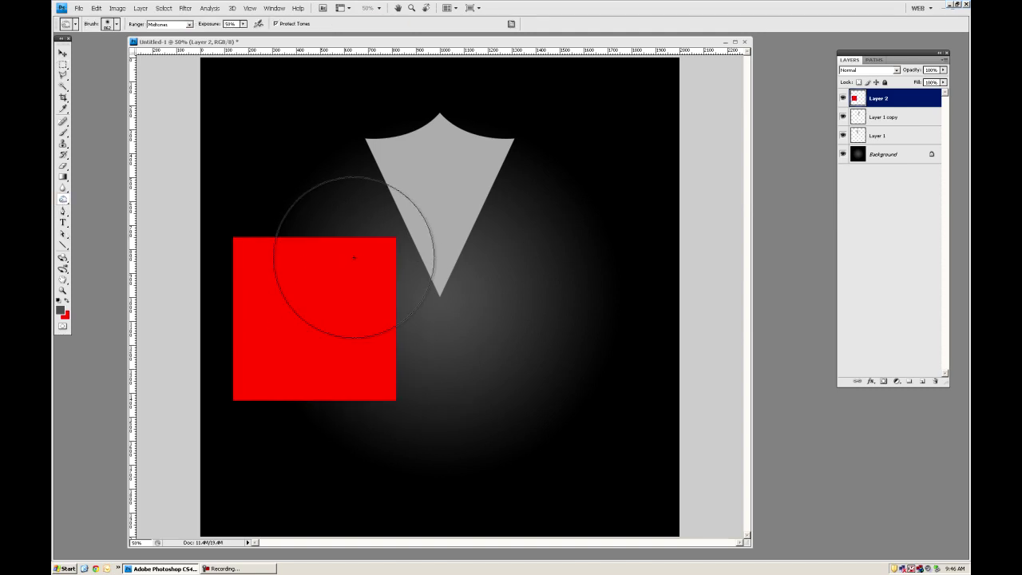
click(386, 243)
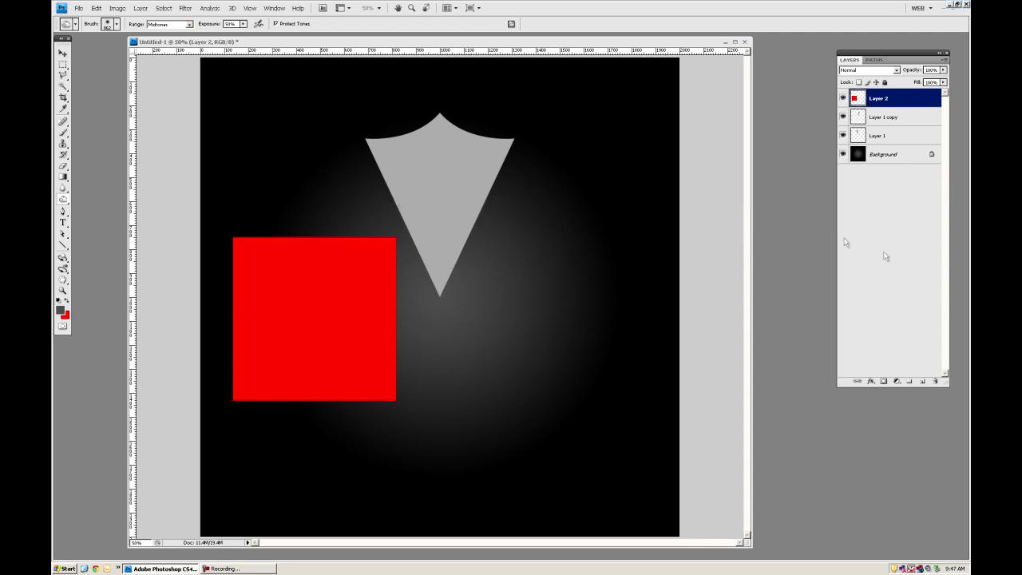
click(934, 383)
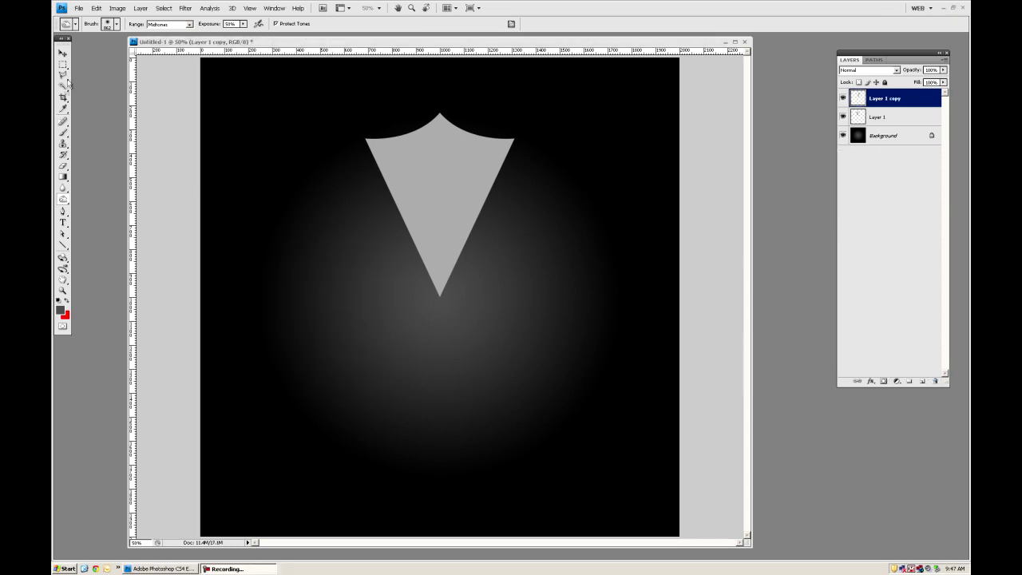
On a new layer, fill a square about 680 px wide beside the grey shape's lower tip with a slightly darker red and deselect it.
key(m)
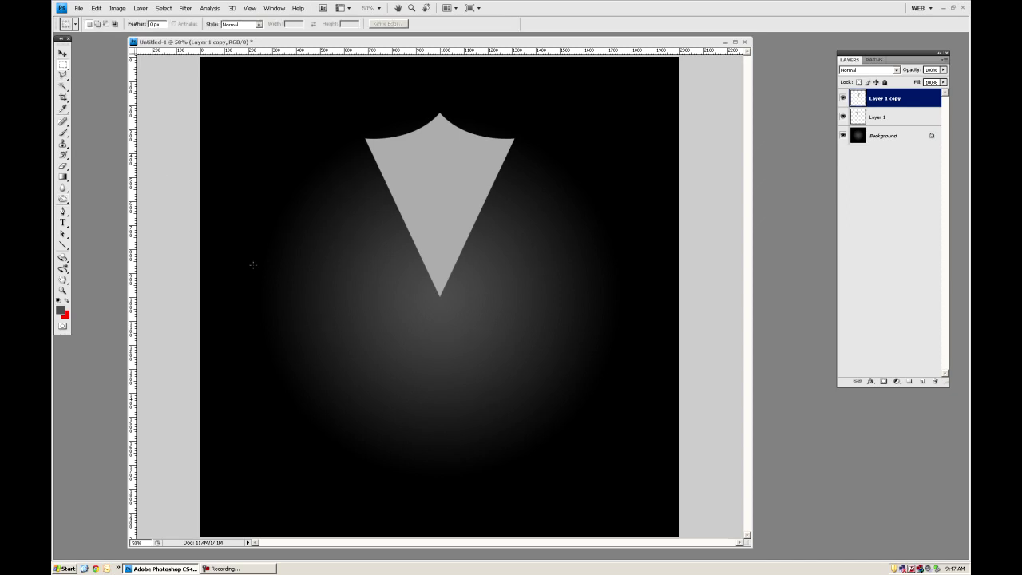
click(65, 315)
drag(460, 241, 464, 242)
click(561, 232)
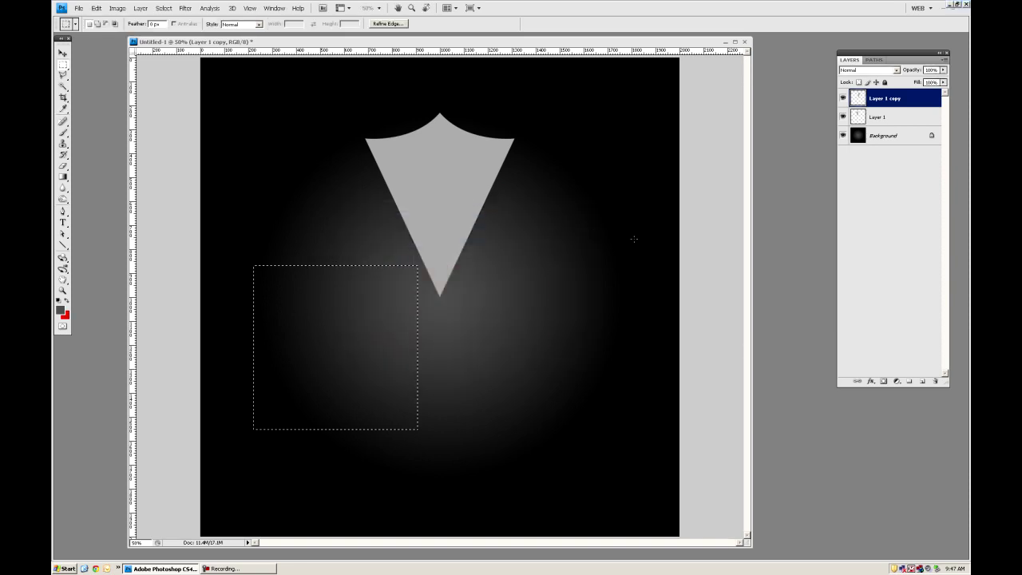
click(922, 381)
key(ctrl+BackSpace)
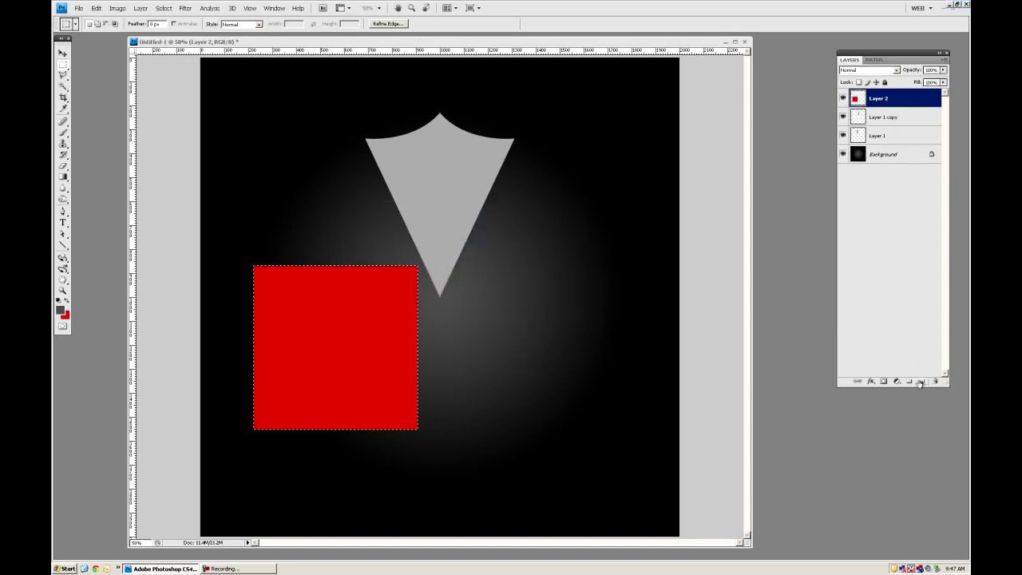
key(ctrl+d)
Darken the red square's upper-right corner with the Burn tool at Midtones range and 50% exposure.
click(64, 198)
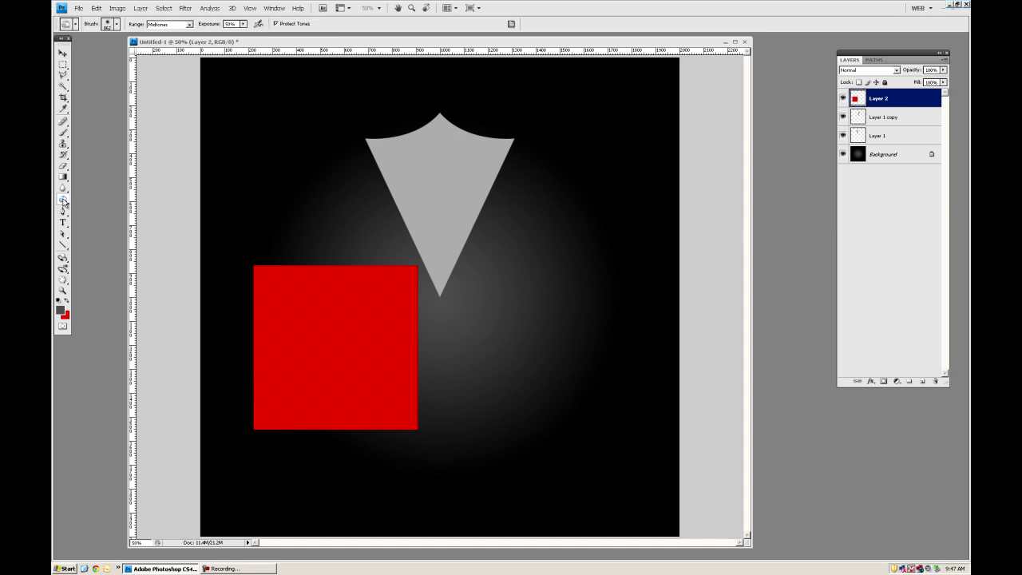
drag(372, 252, 343, 242)
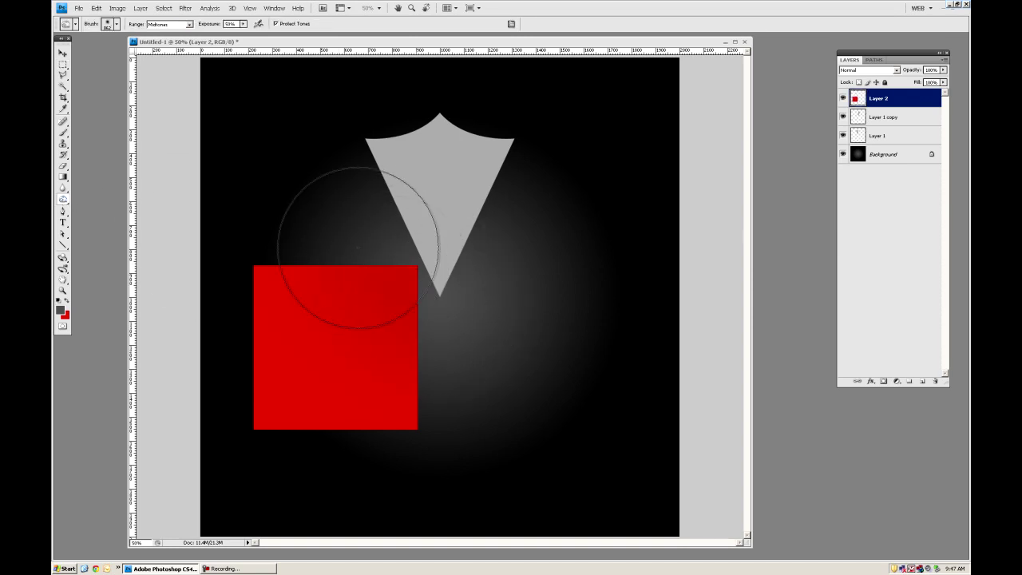
drag(310, 208, 354, 241)
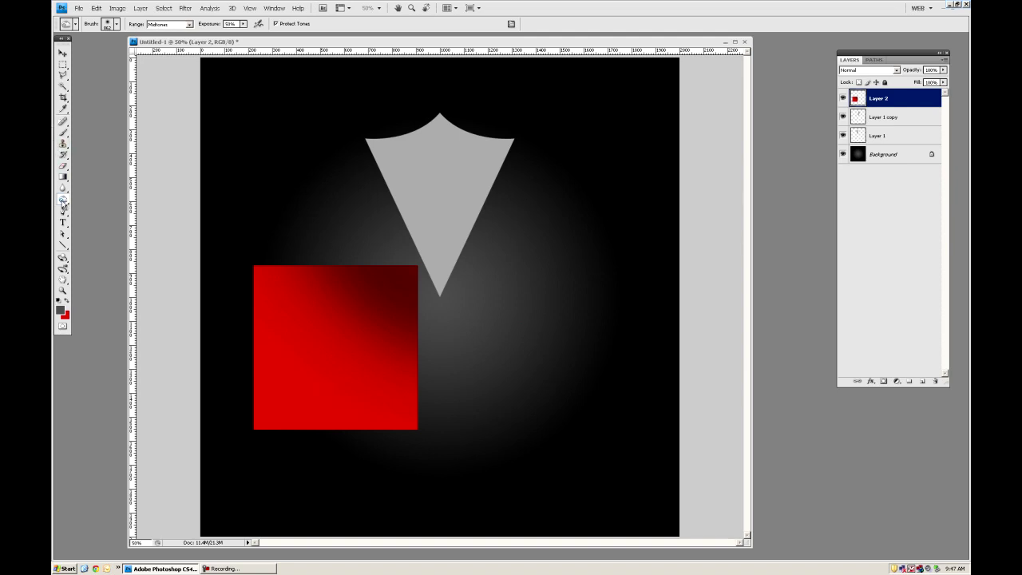
Lighten the red square's lower-left corner with the Dodge tool, using a soft brush about 490 px wide, and delete the square's layer.
click(63, 198)
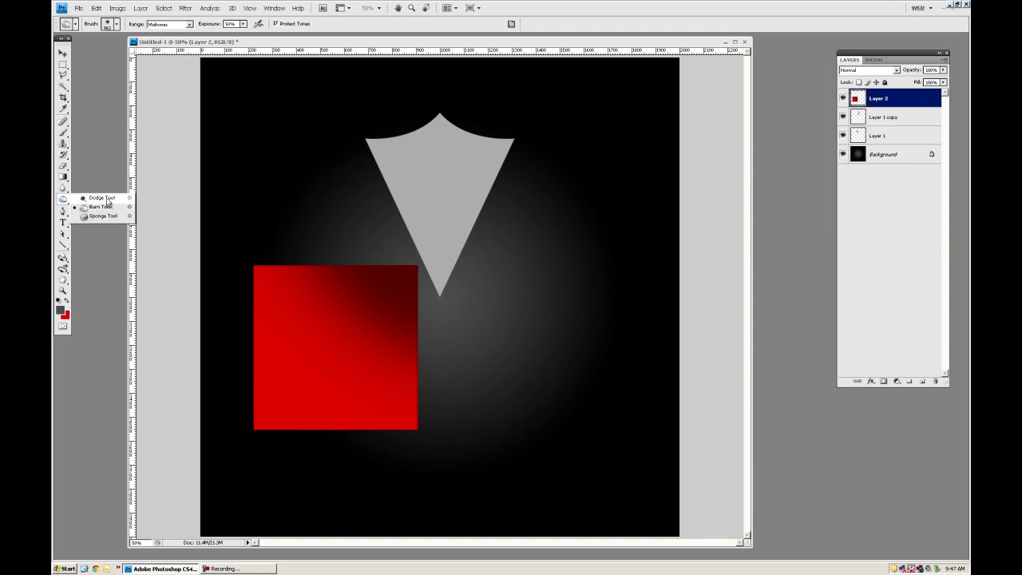
click(108, 199)
right_click(266, 409)
drag(319, 433, 372, 434)
drag(230, 372, 313, 456)
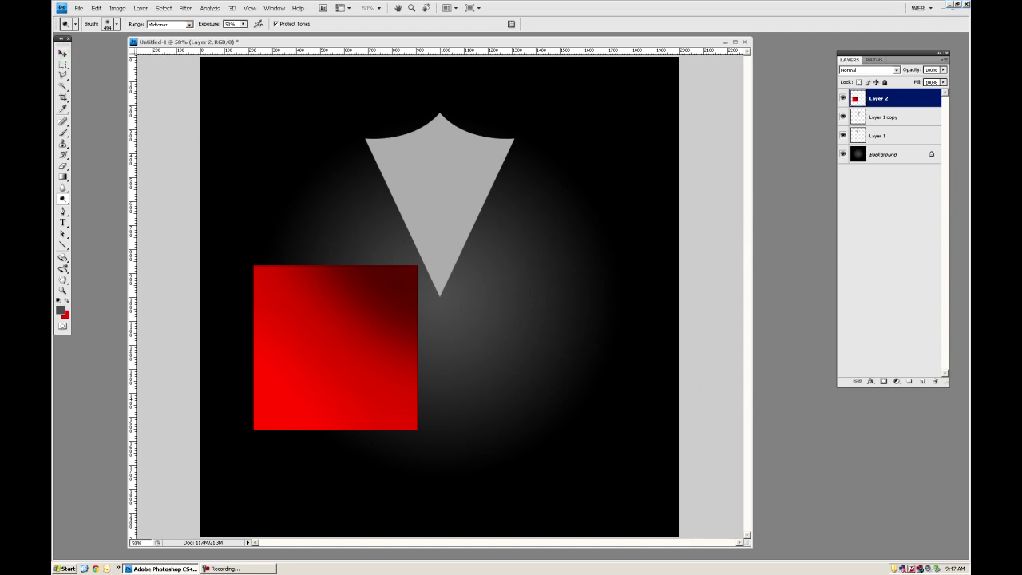
key(F9)
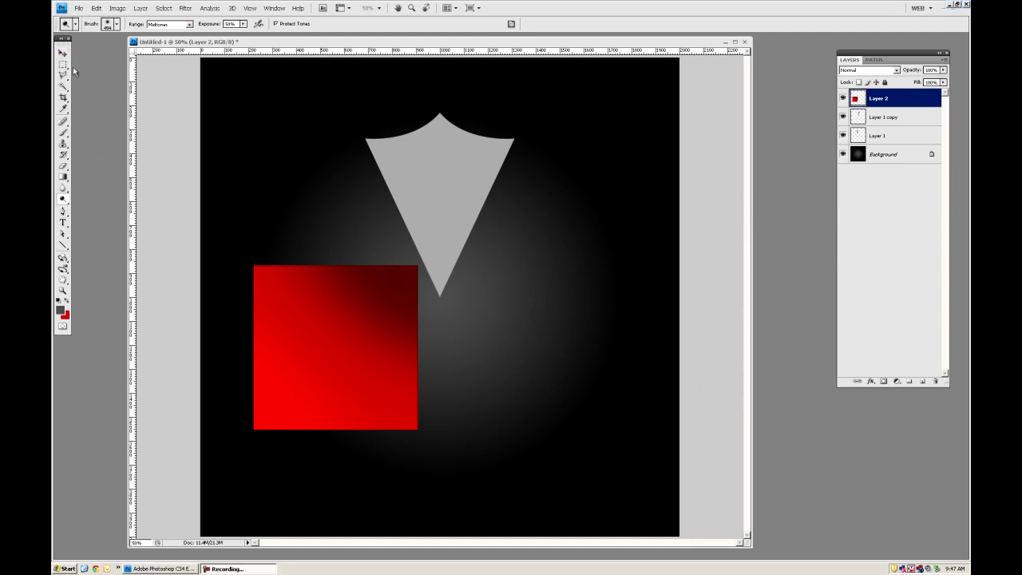
click(63, 53)
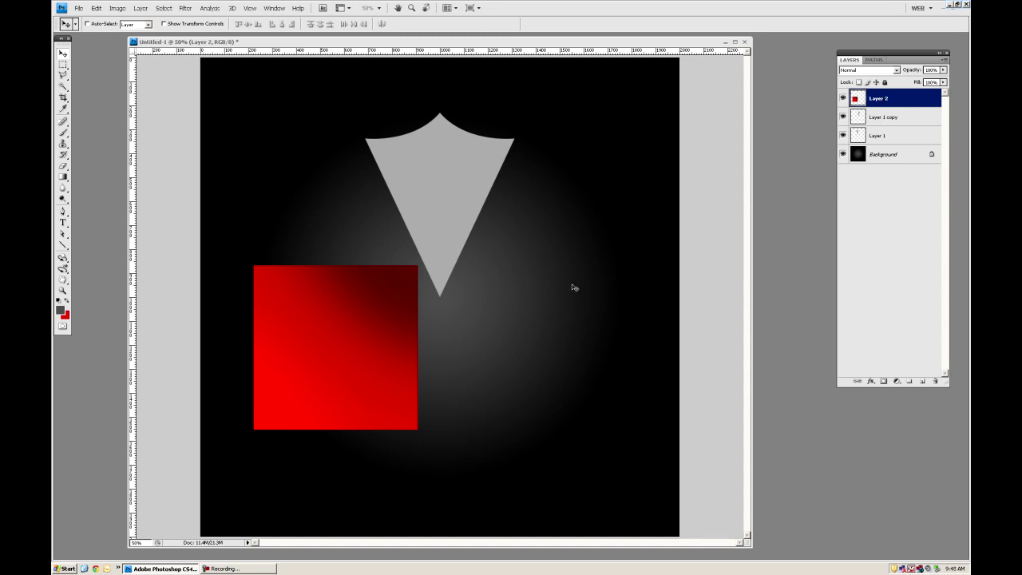
click(934, 384)
Darken the right half of the grey shape toward its lower tip with the Burn tool, using a soft brush about 715 px wide.
click(63, 200)
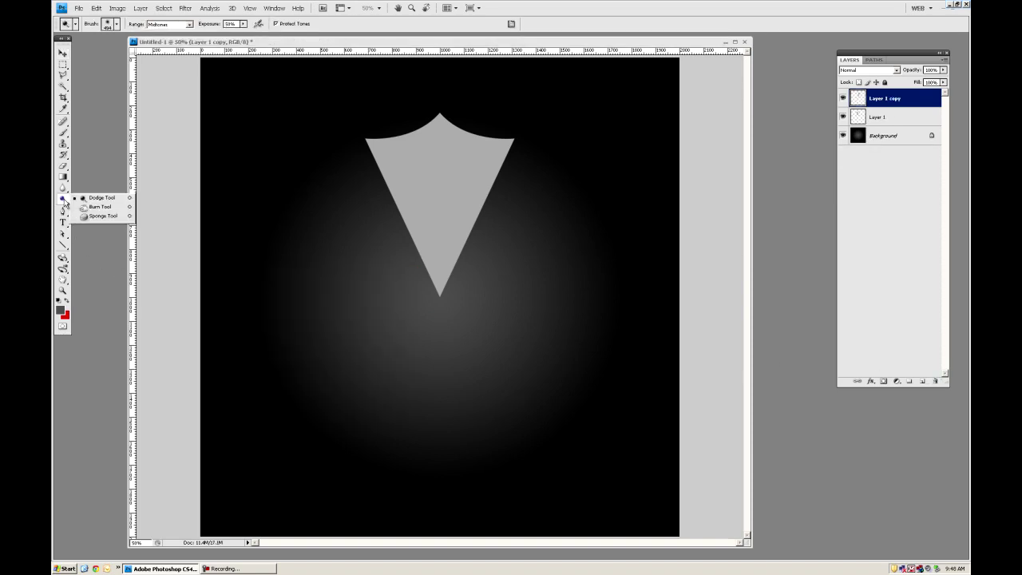
click(98, 206)
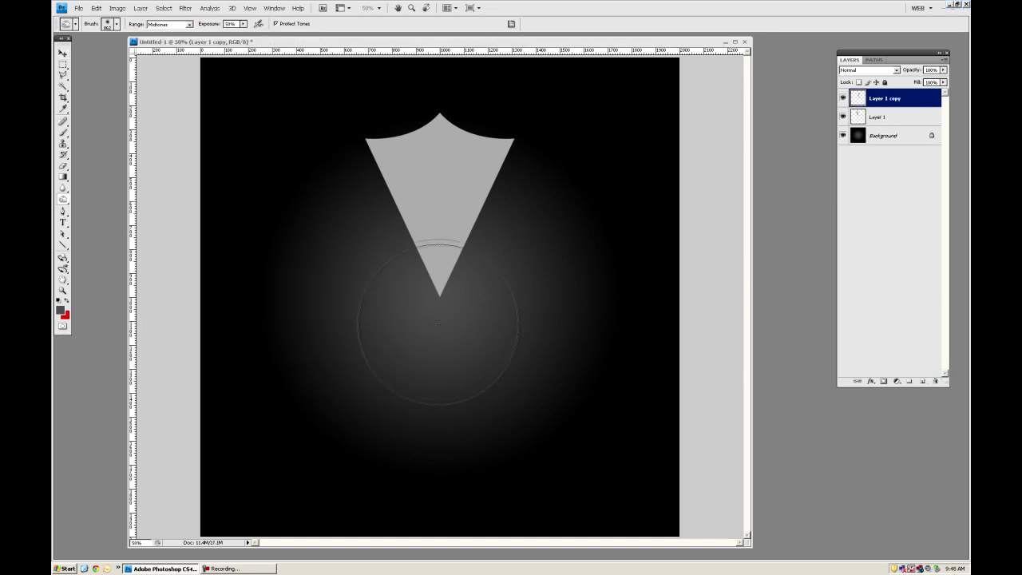
right_click(442, 285)
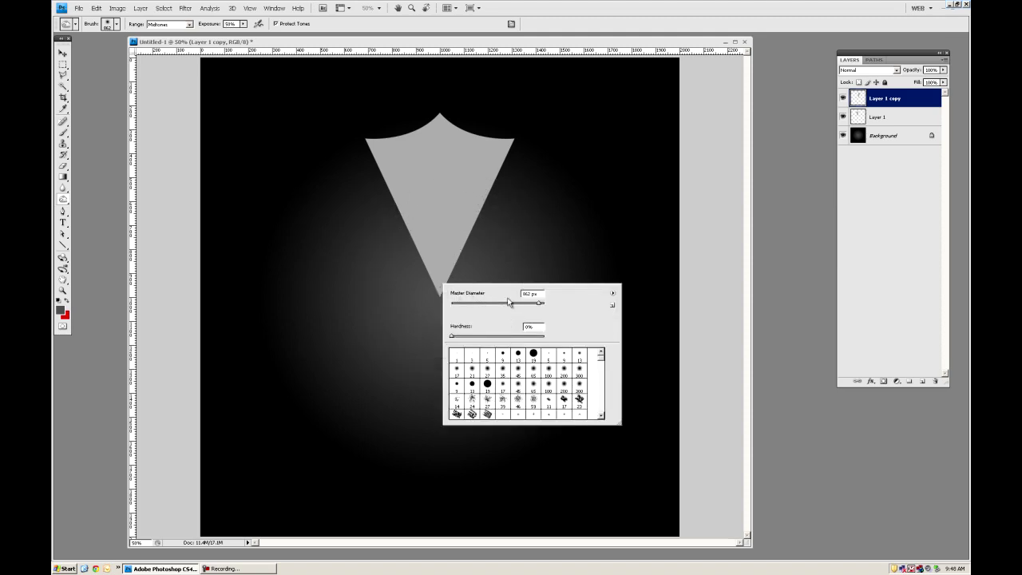
drag(541, 304, 536, 303)
drag(469, 227, 415, 322)
mouse_move(498, 341)
mouse_down()
mouse_move(445, 250)
mouse_move(364, 376)
mouse_up()
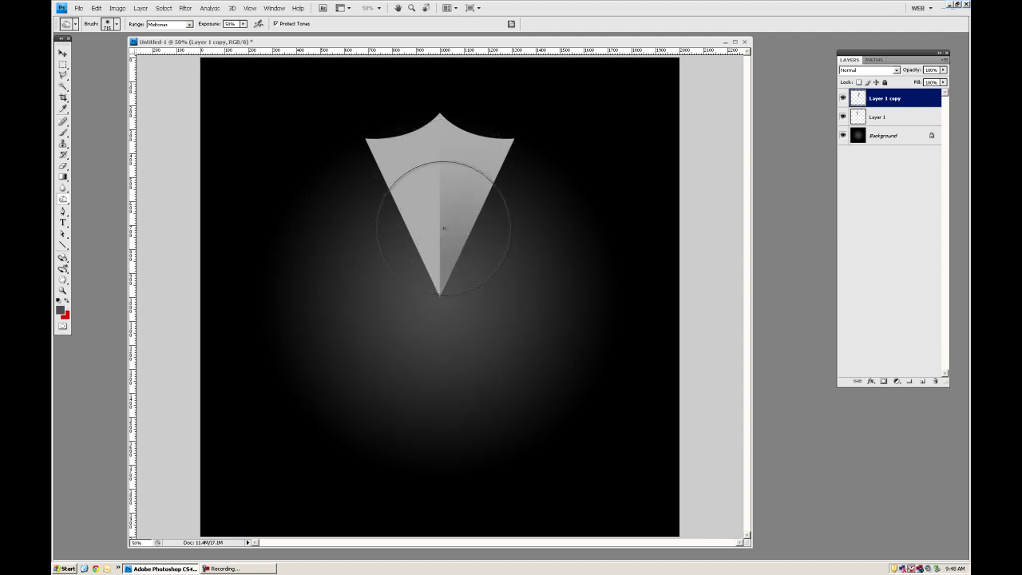
drag(445, 216, 285, 274)
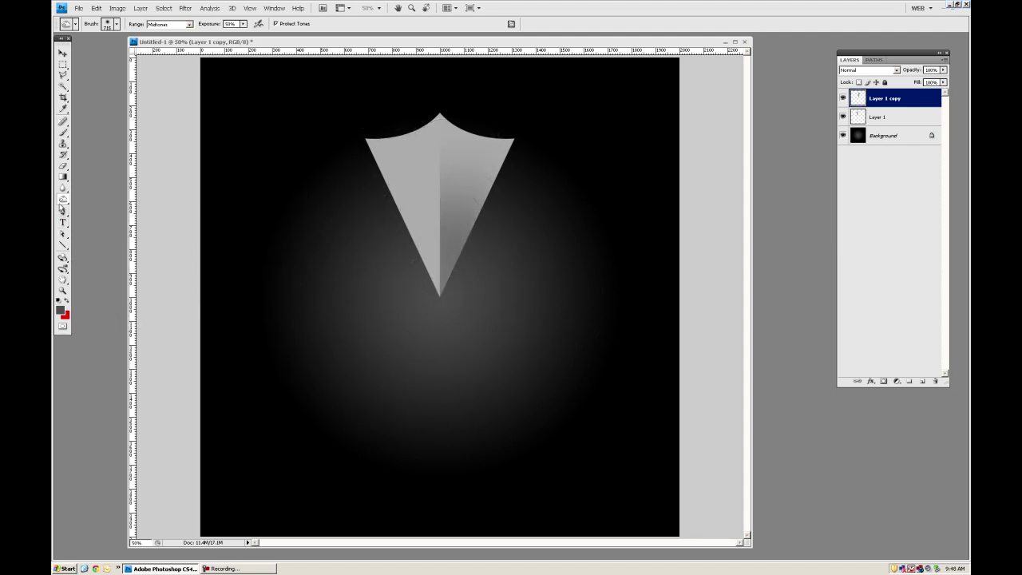
Lighten the shape's left half on Layer 1 with Dodge tool strokes along the central seam.
drag(63, 199, 97, 197)
right_click(336, 270)
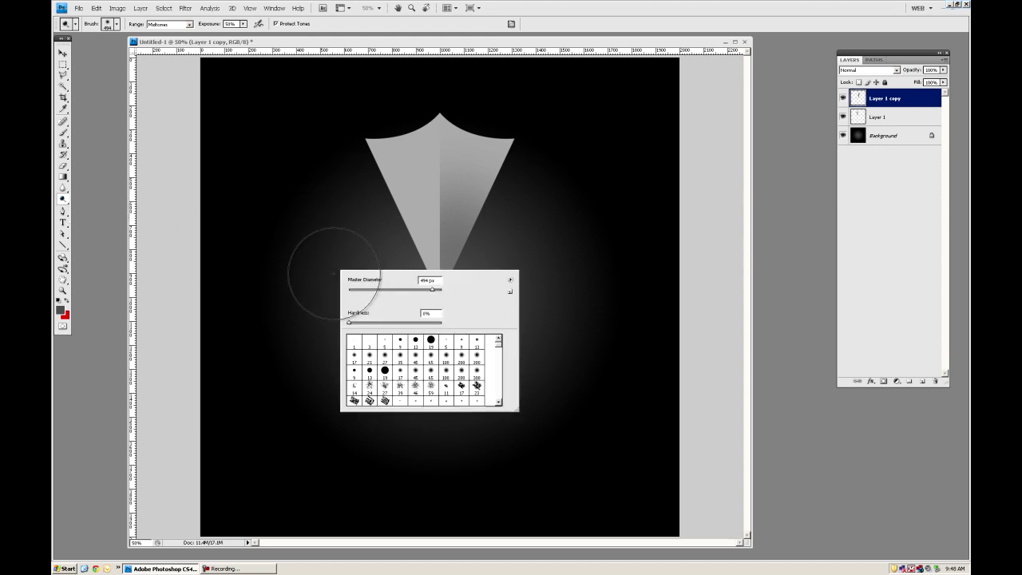
click(893, 120)
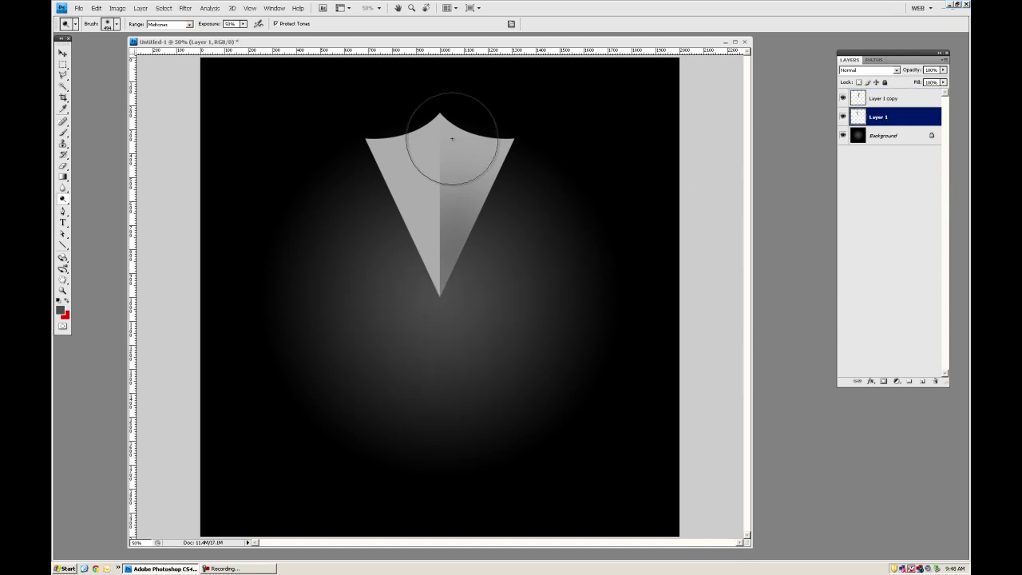
mouse_move(401, 112)
mouse_down()
mouse_move(450, 183)
mouse_move(444, 151)
mouse_move(522, 279)
mouse_up()
drag(414, 121, 559, 295)
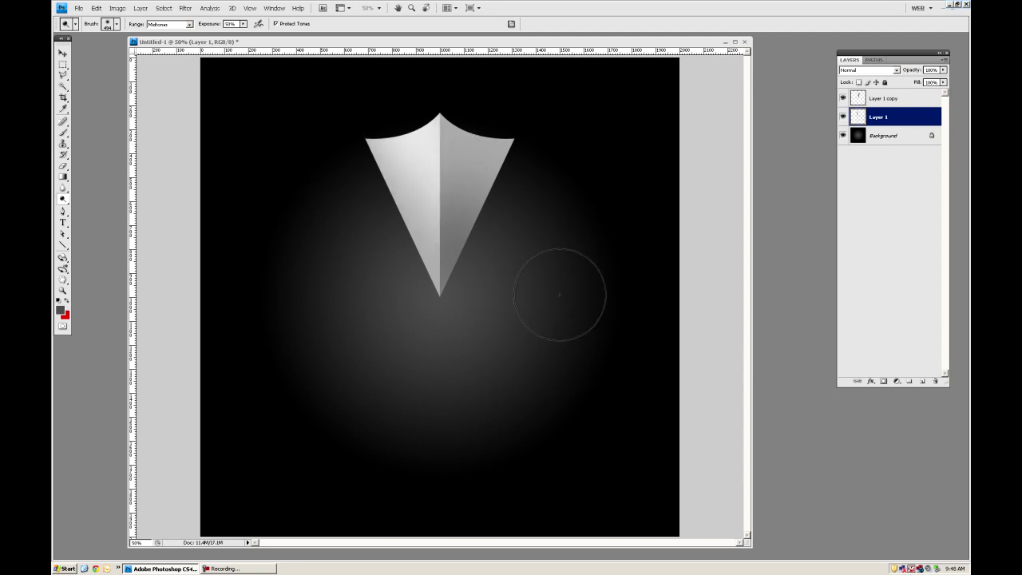
mouse_move(433, 186)
mouse_down()
mouse_move(448, 214)
mouse_move(443, 205)
mouse_move(536, 270)
mouse_up()
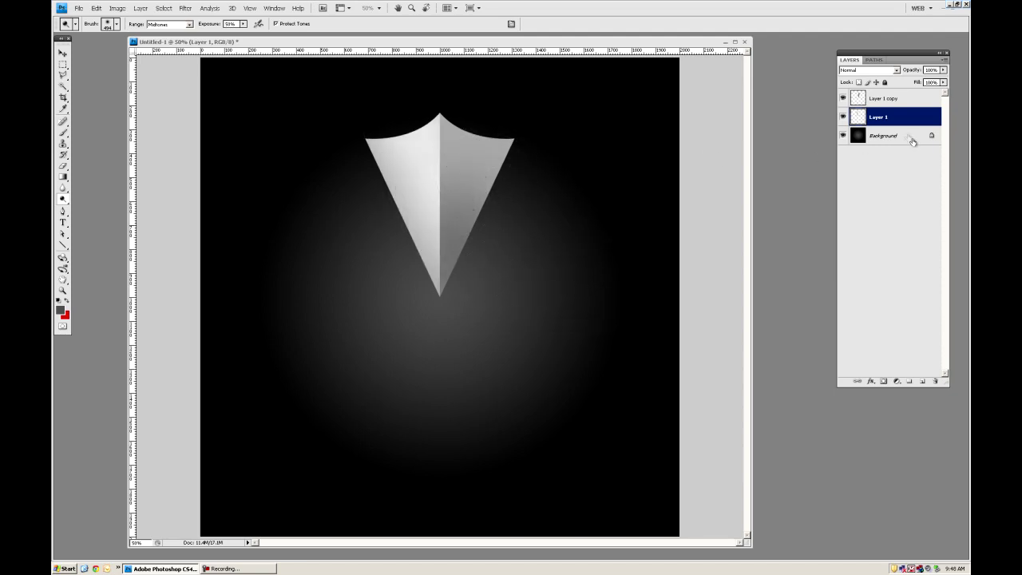
Burn the lower tip of the shape's right half on Layer 1 copy for deeper shading and switch to the Move tool.
click(893, 102)
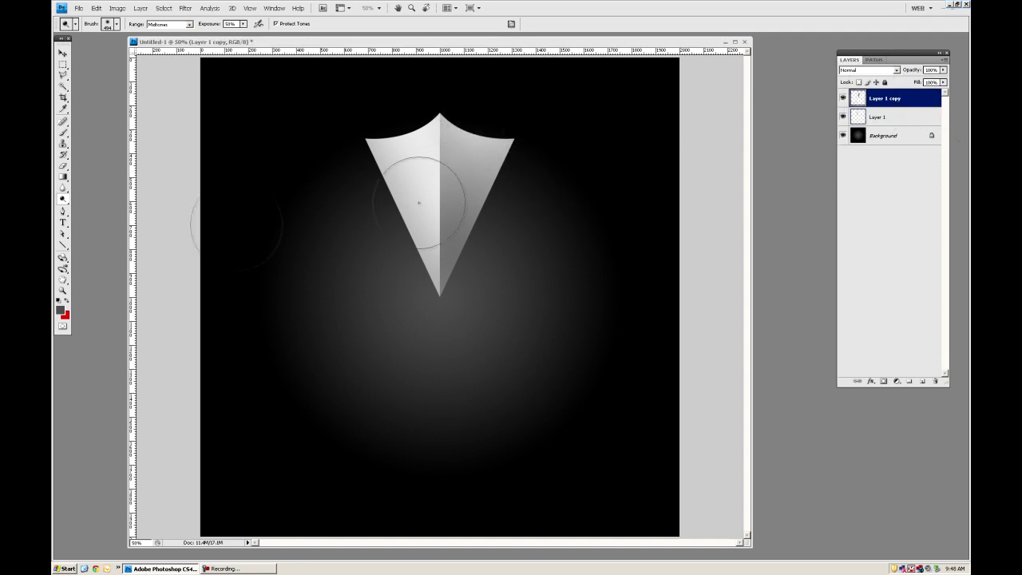
drag(63, 198, 89, 207)
drag(450, 251, 441, 332)
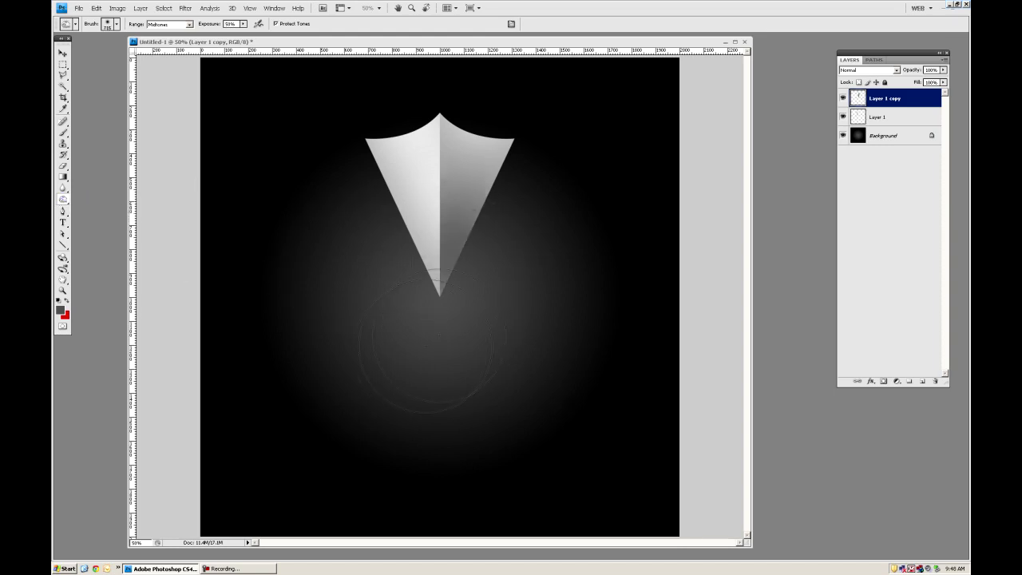
click(64, 55)
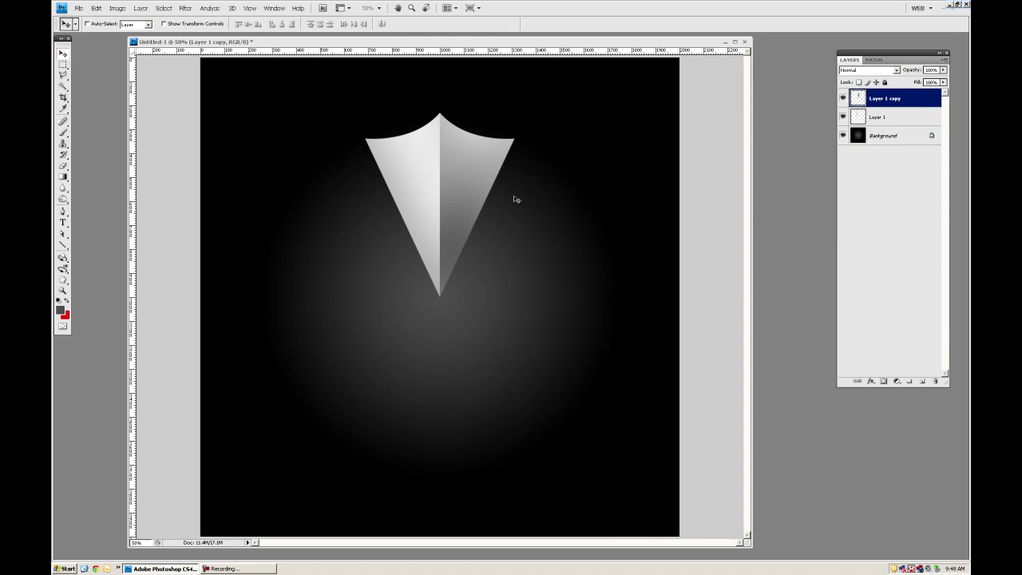
Add a new layer above the shape, set the background colour to a neutral mid-grey, and fill the layer with it.
click(921, 382)
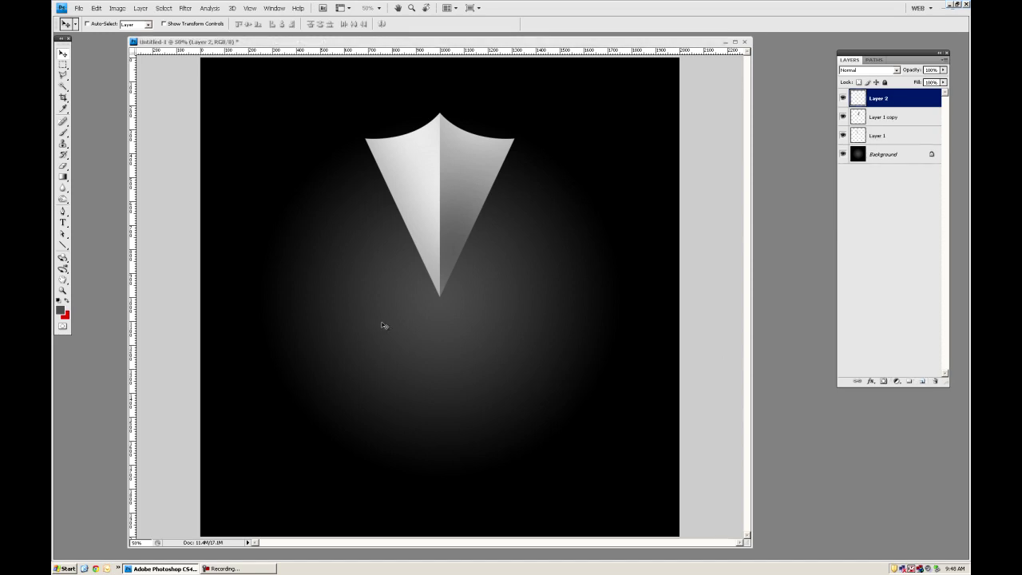
click(65, 317)
drag(352, 300, 334, 290)
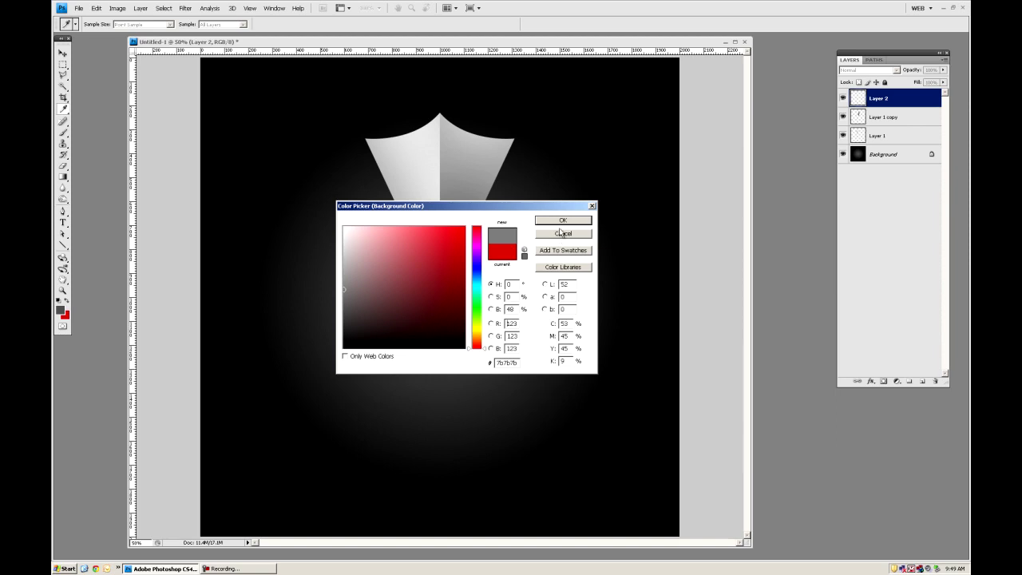
drag(342, 294, 328, 289)
click(562, 220)
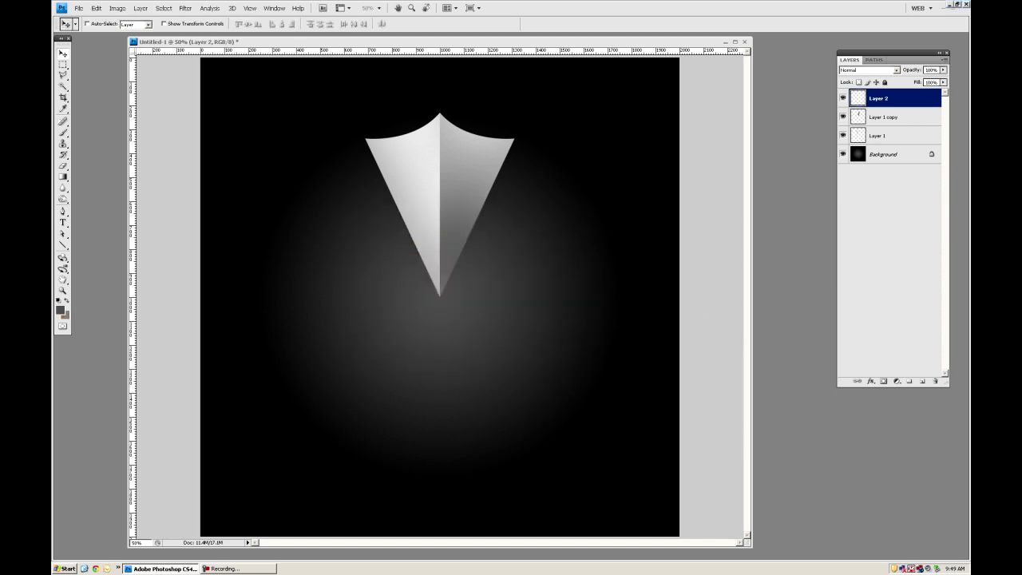
key(F9)
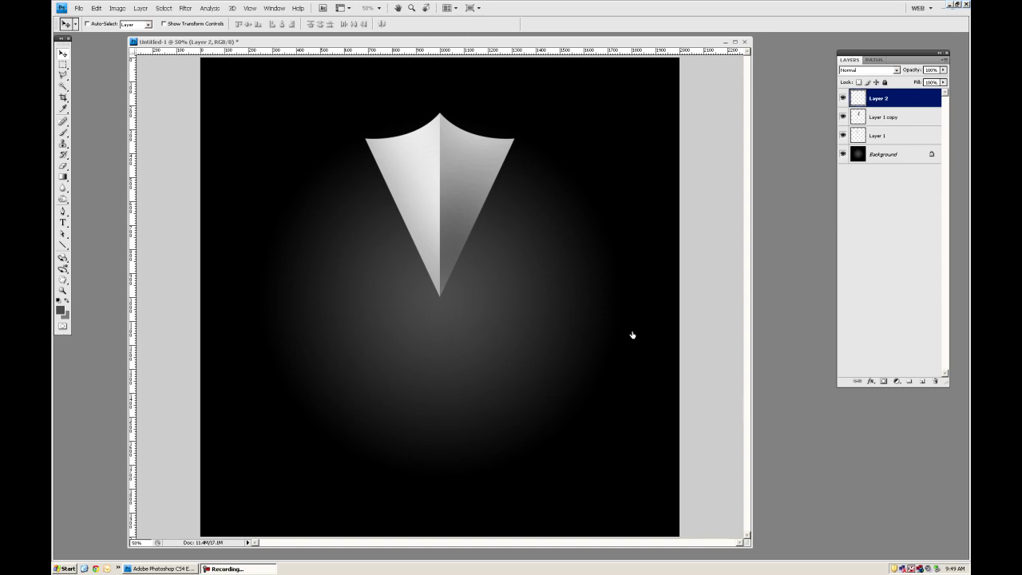
click(710, 197)
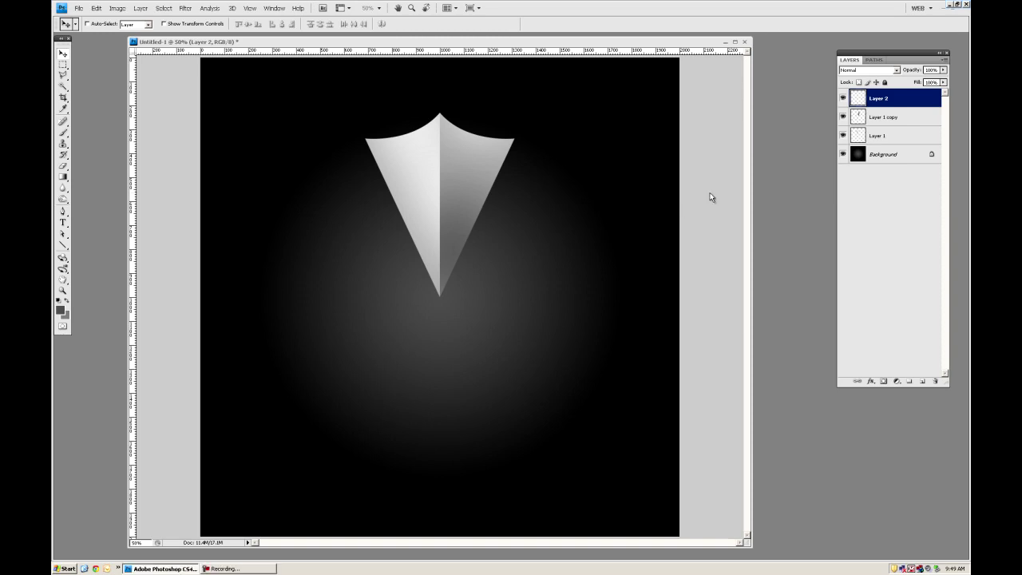
key(ctrl+BackSpace)
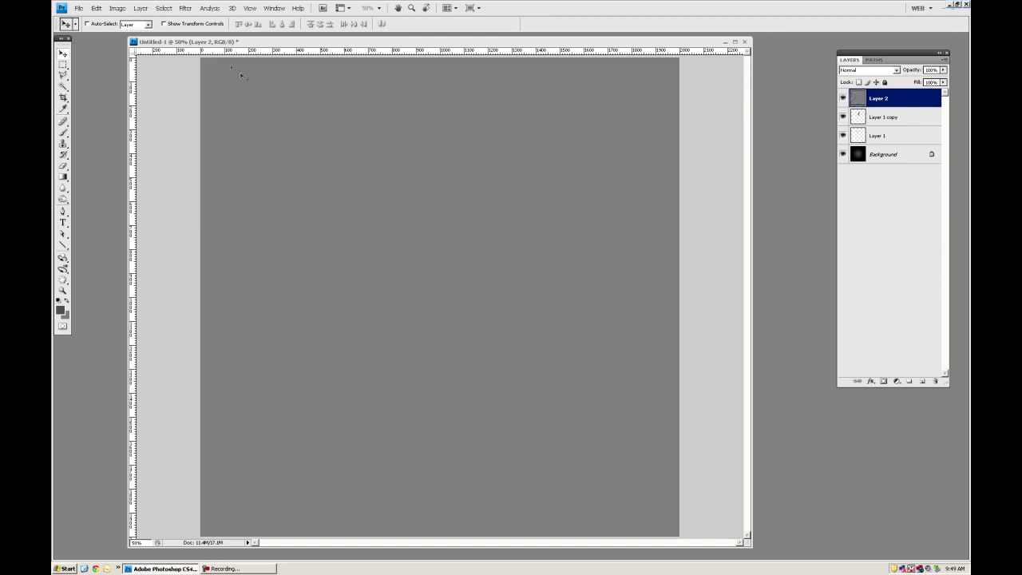
Apply Add Noise to the grey layer with a 100% amount, Gaussian distribution and Monochromatic enabled.
click(184, 8)
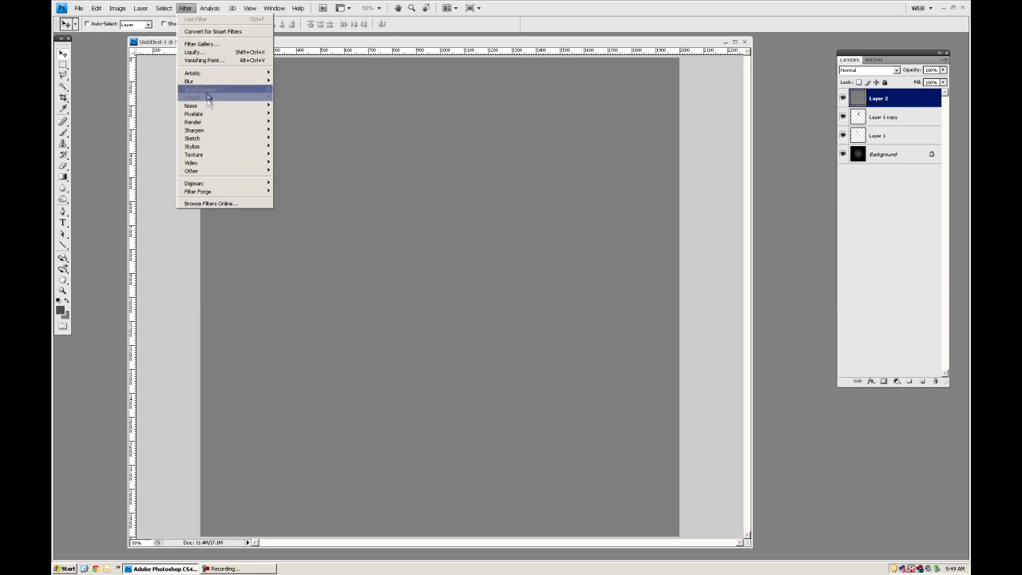
mouse_move(239, 107)
click(297, 105)
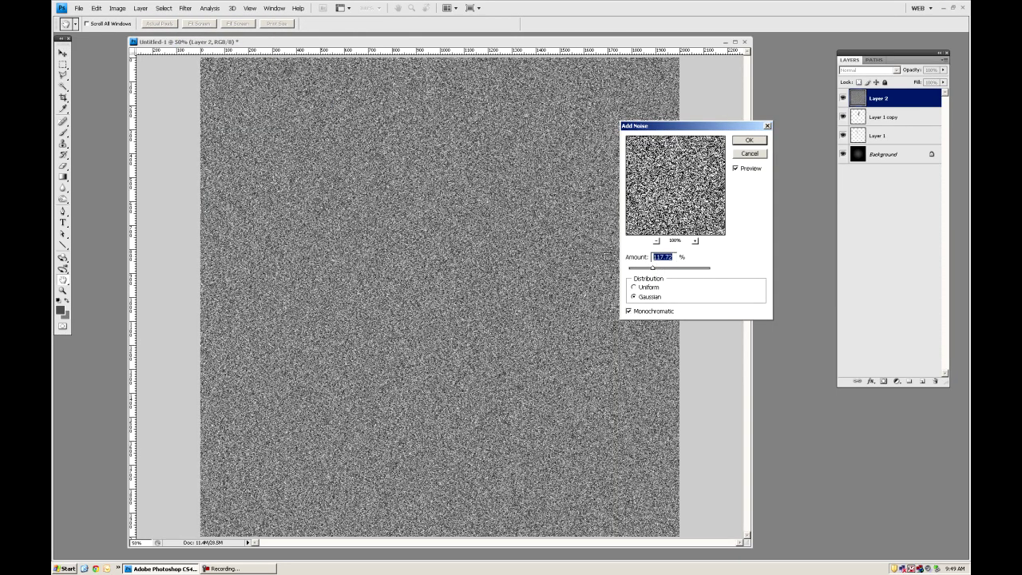
text(100)
key(Return)
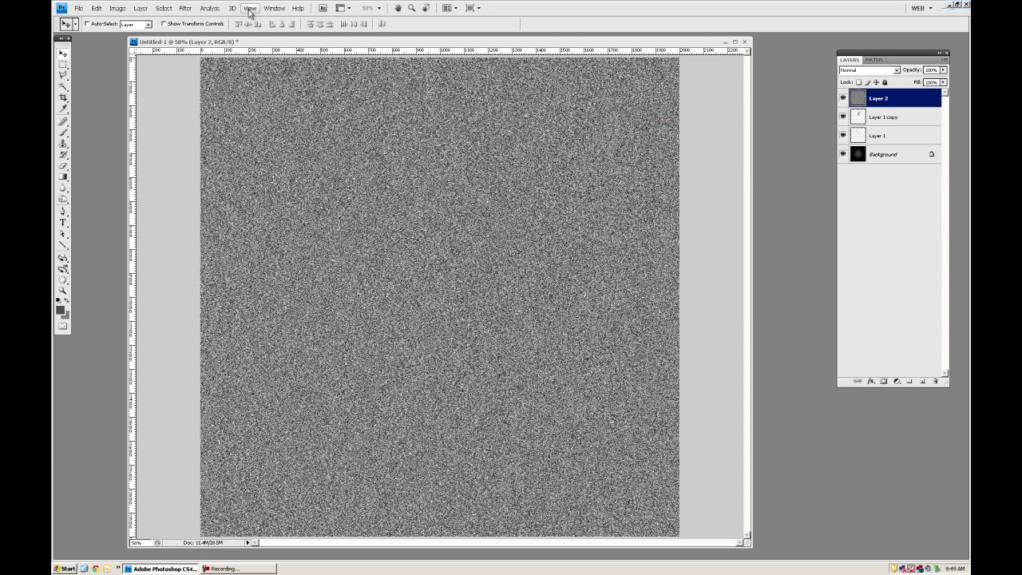
Apply Motion Blur to the noise on Layer 2 at a -38° angle, adjusting the blur distance.
click(186, 9)
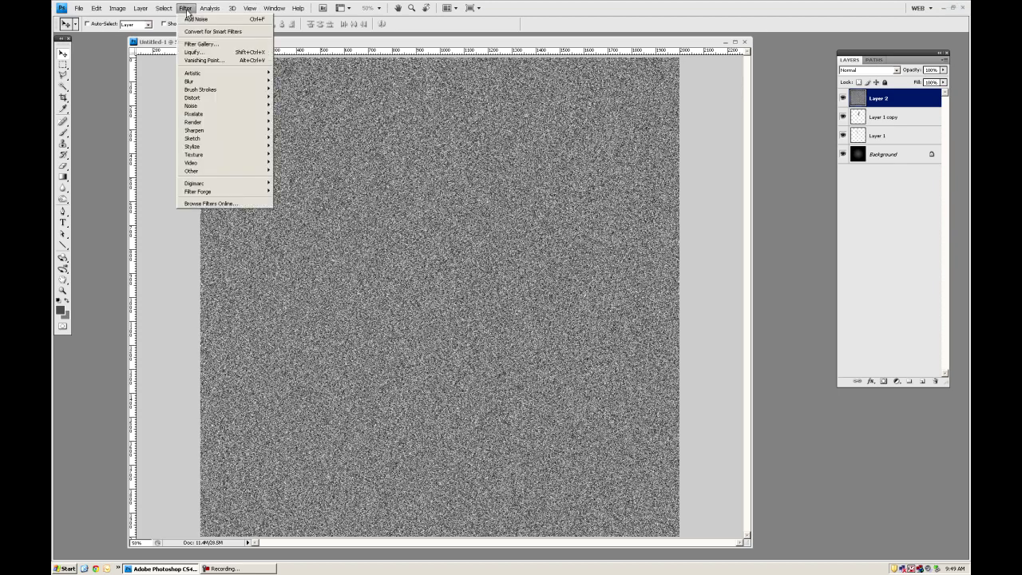
mouse_move(206, 83)
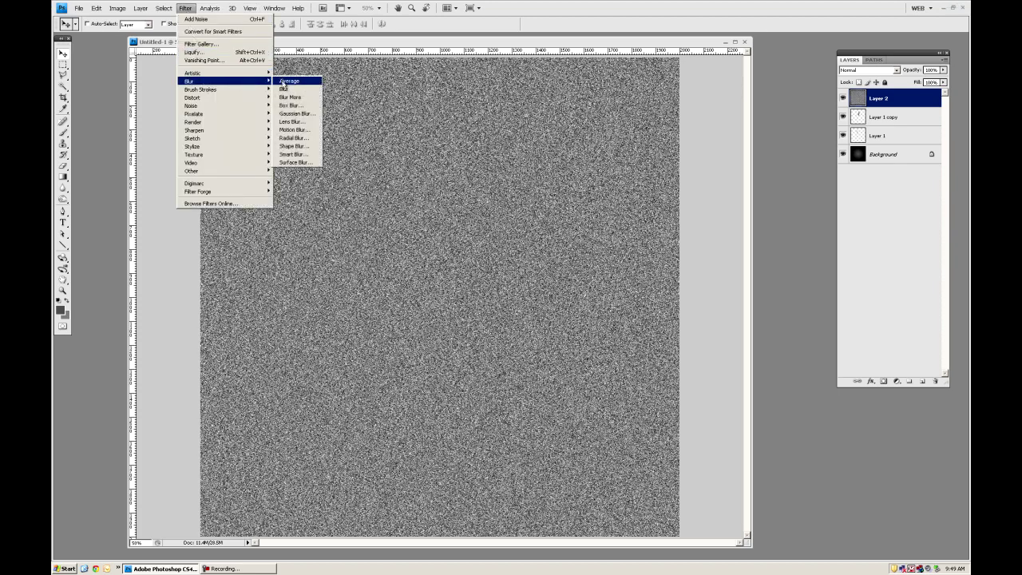
click(293, 130)
drag(662, 128, 482, 151)
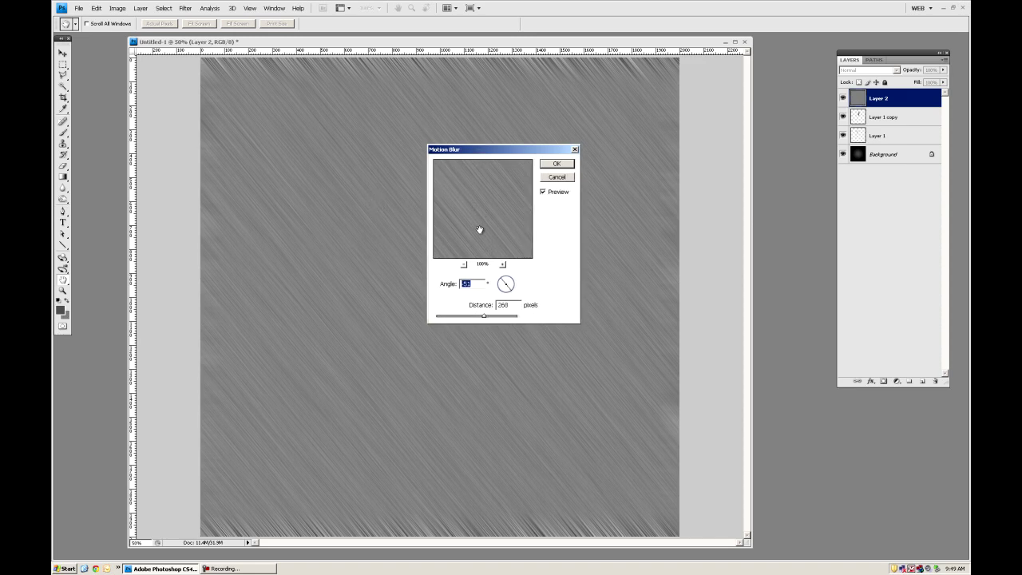
click(512, 292)
click(512, 289)
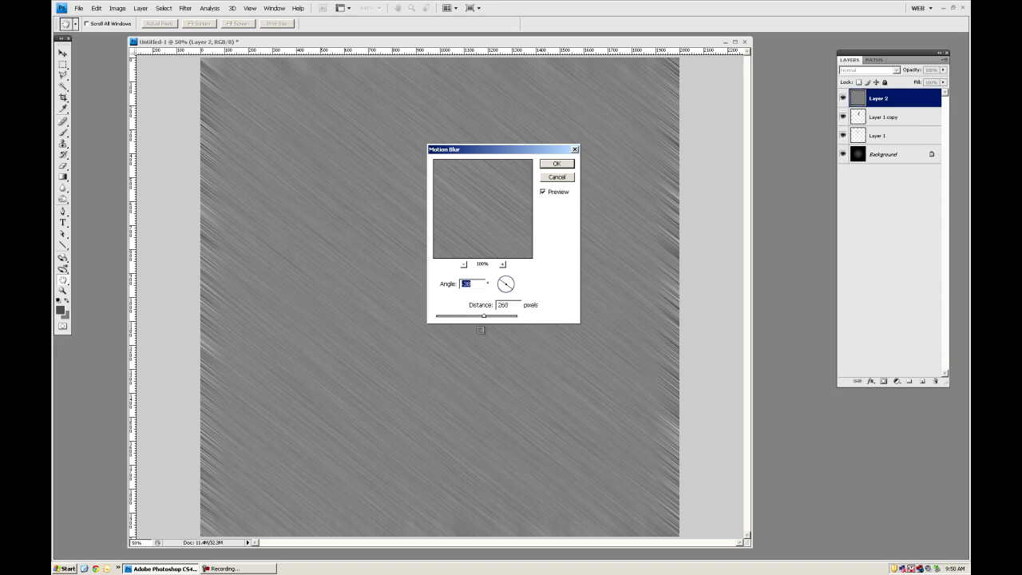
drag(486, 318, 487, 318)
click(557, 163)
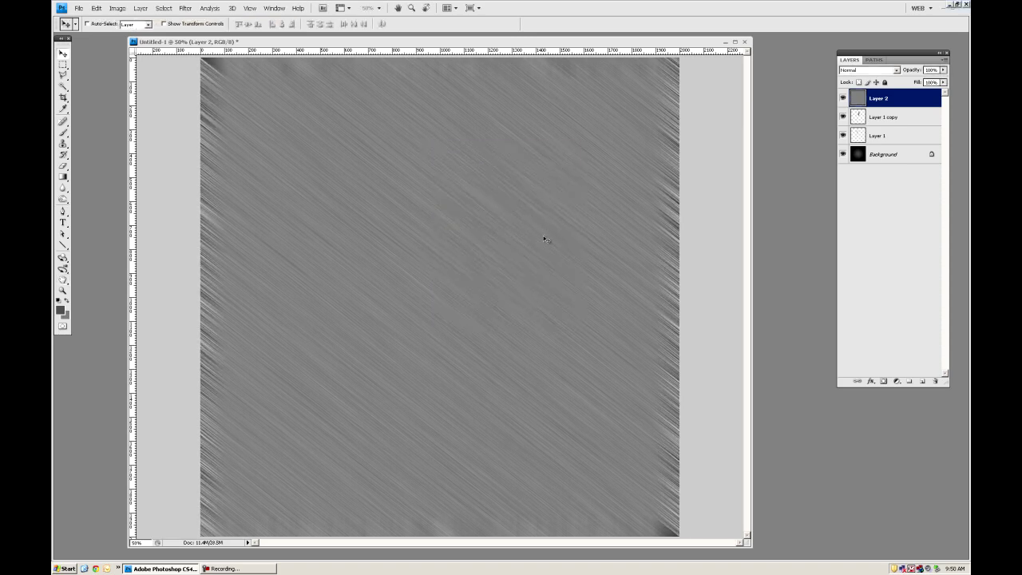
Increase the streaks' contrast on Layer 2 with Levels, setting the input black level to 78 and white level to 173.
click(118, 8)
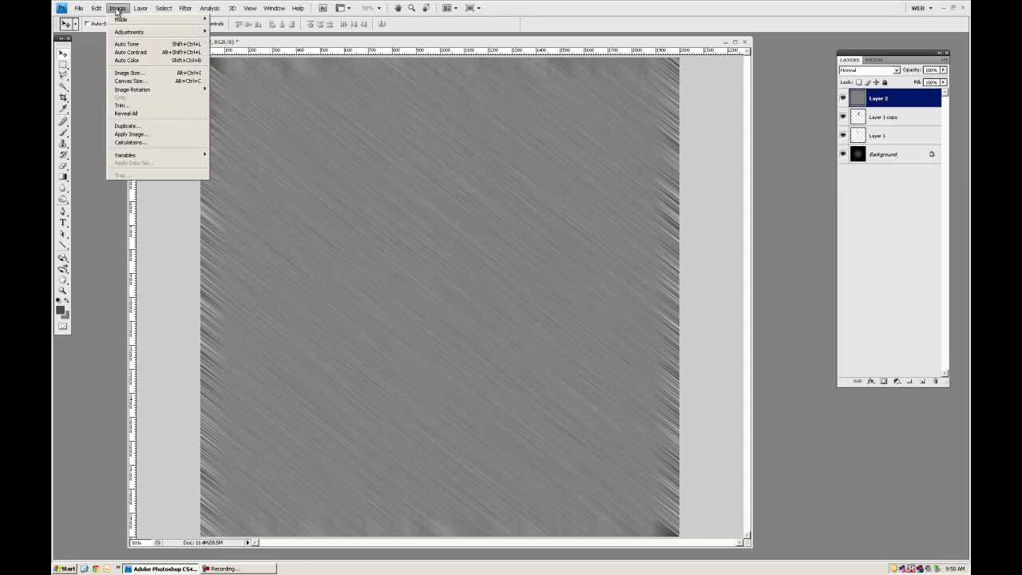
mouse_move(128, 33)
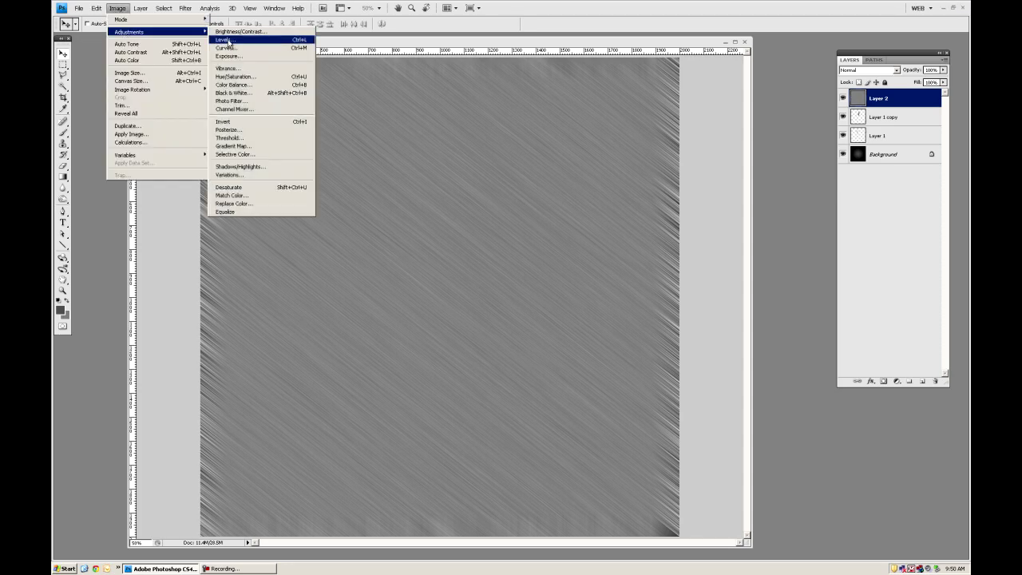
click(229, 40)
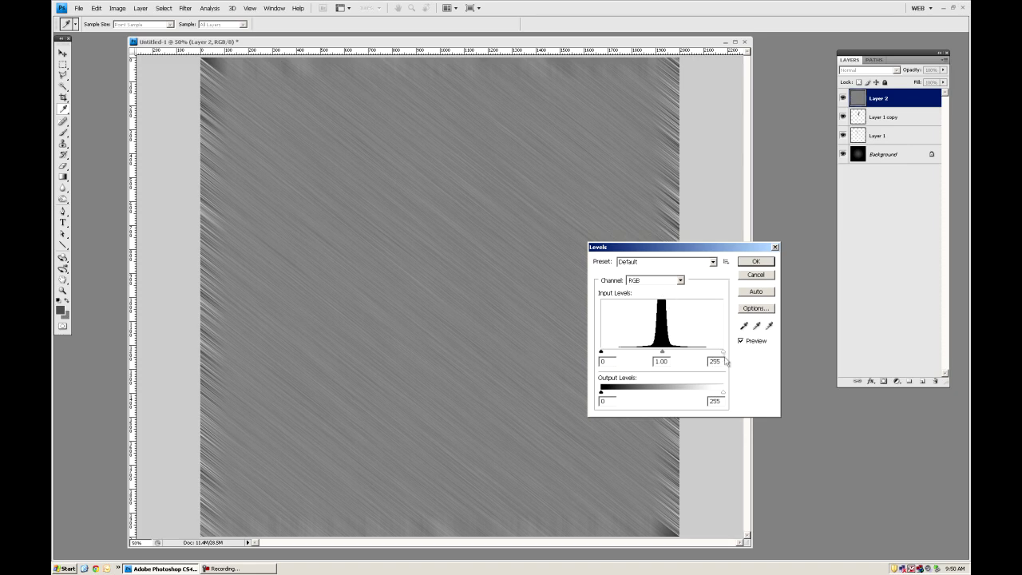
drag(723, 352, 689, 352)
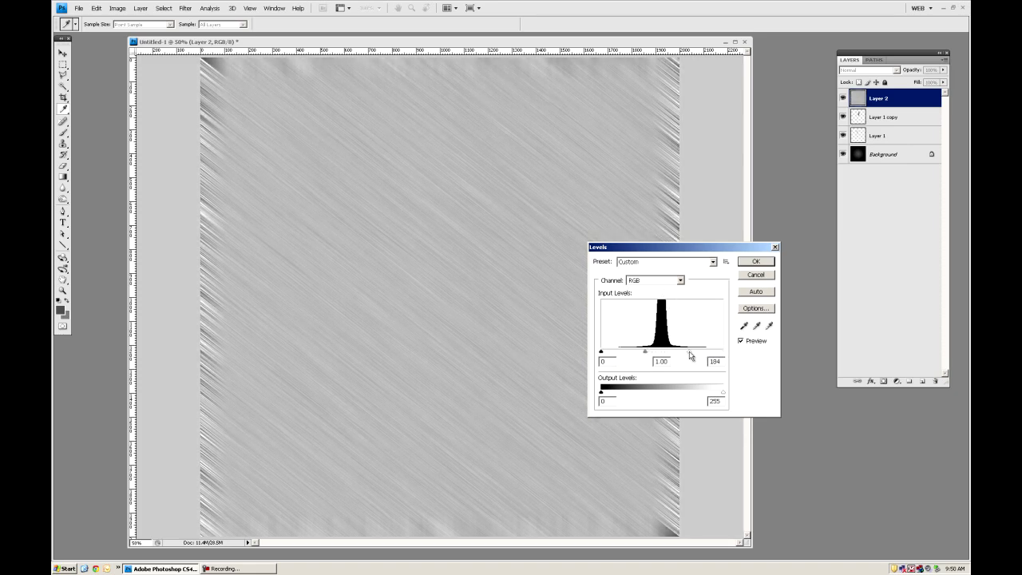
drag(602, 352, 685, 352)
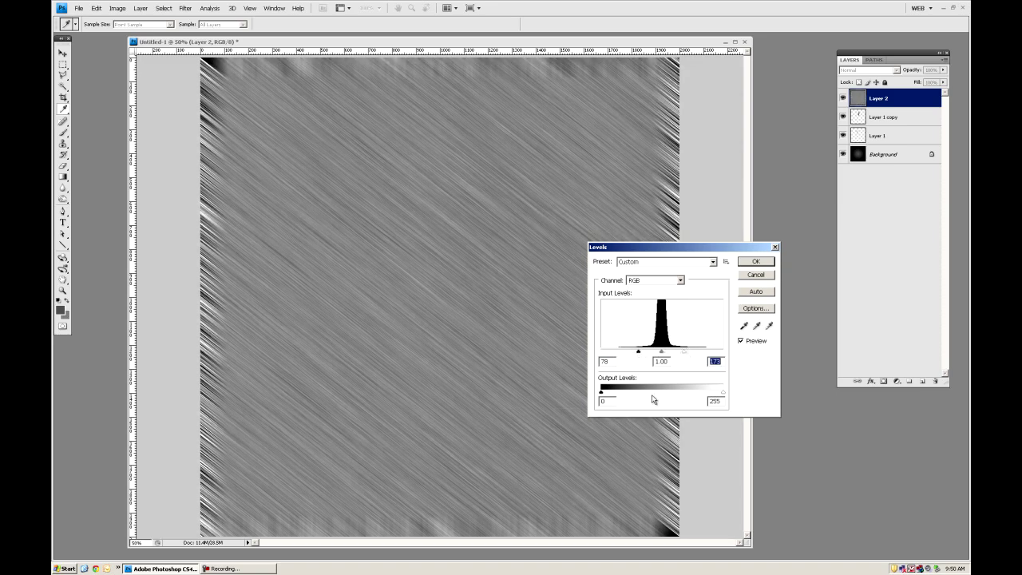
click(756, 262)
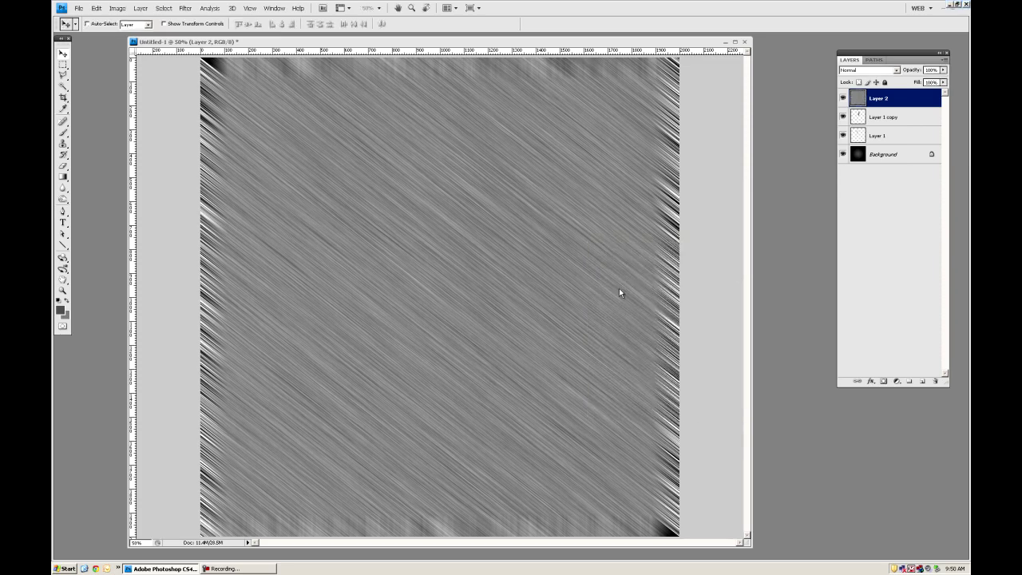
Try the Multiply blend mode on Layer 2 with a reduced opacity.
click(897, 72)
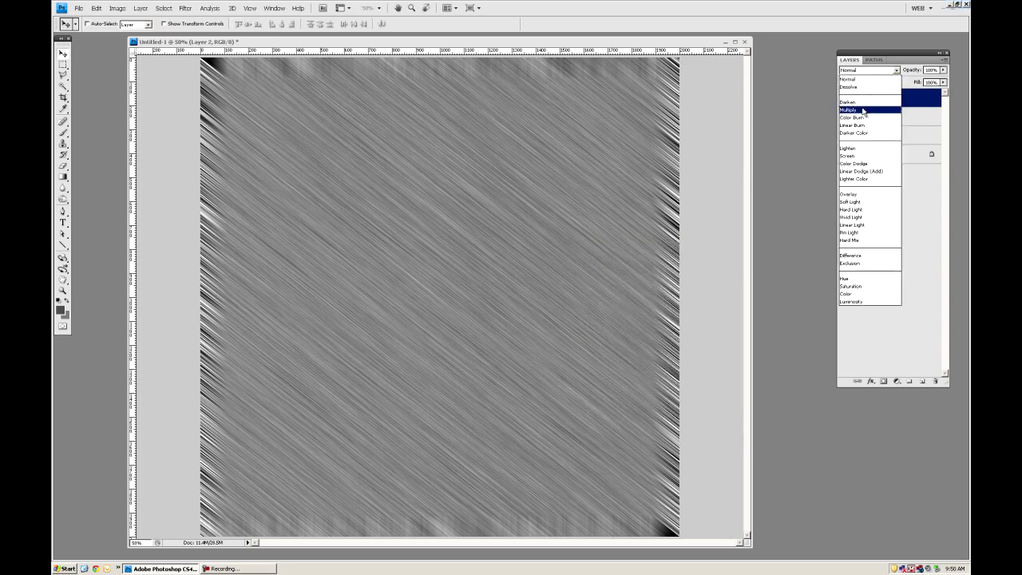
click(864, 112)
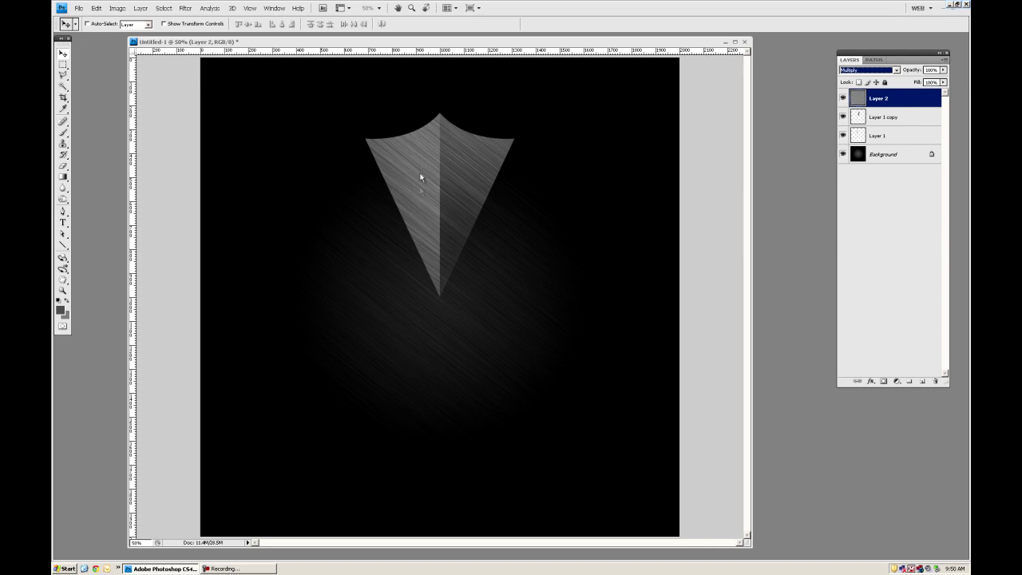
click(943, 70)
drag(917, 83, 916, 83)
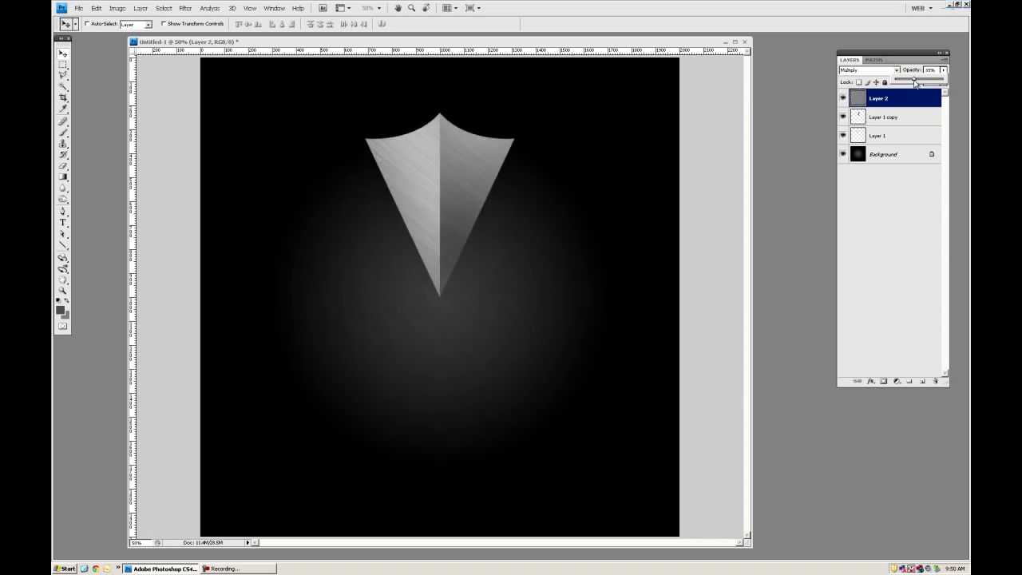
Set Layer 2's blend mode to Overlay and its opacity to 63%.
click(897, 70)
click(869, 195)
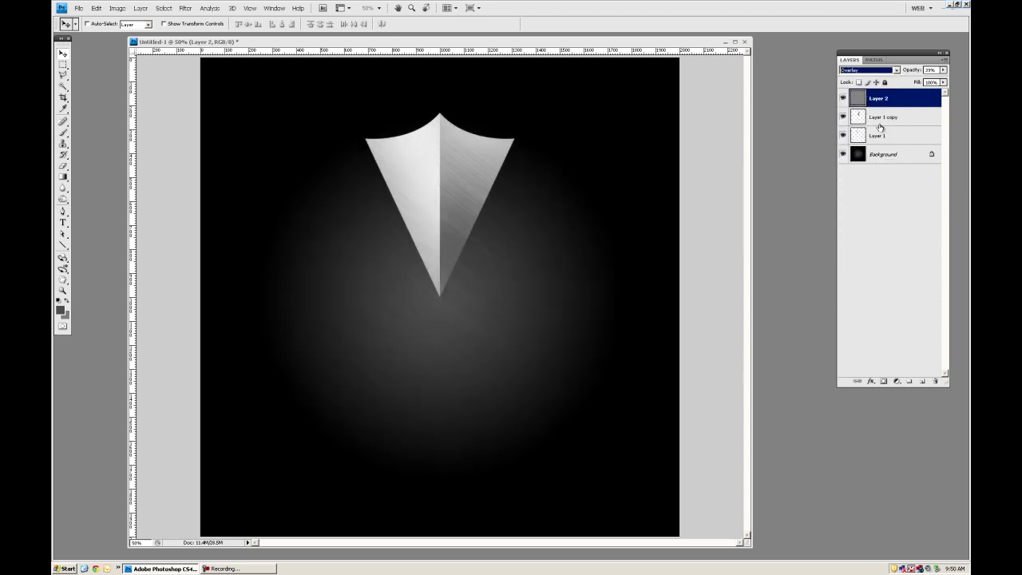
click(943, 70)
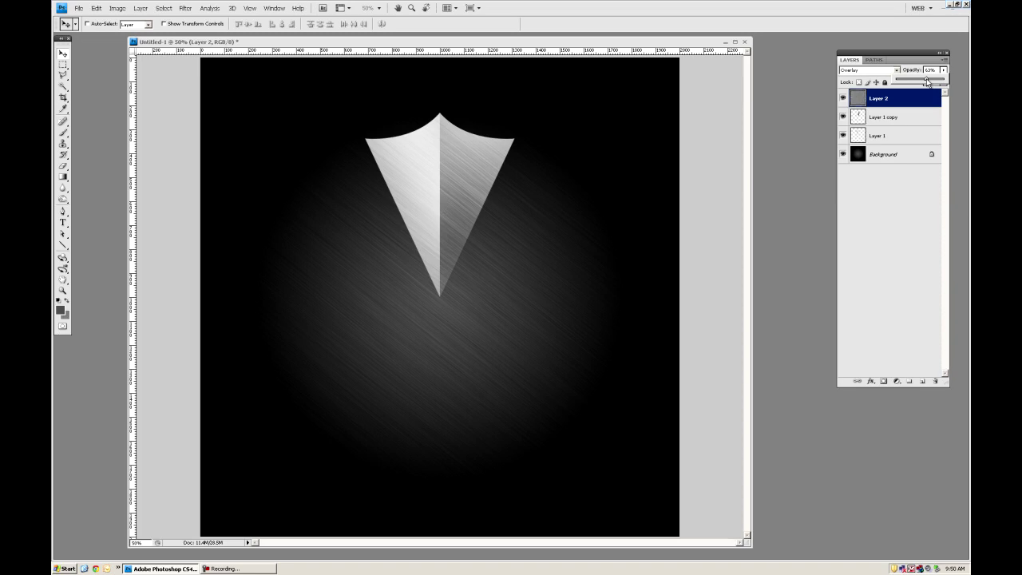
click(858, 71)
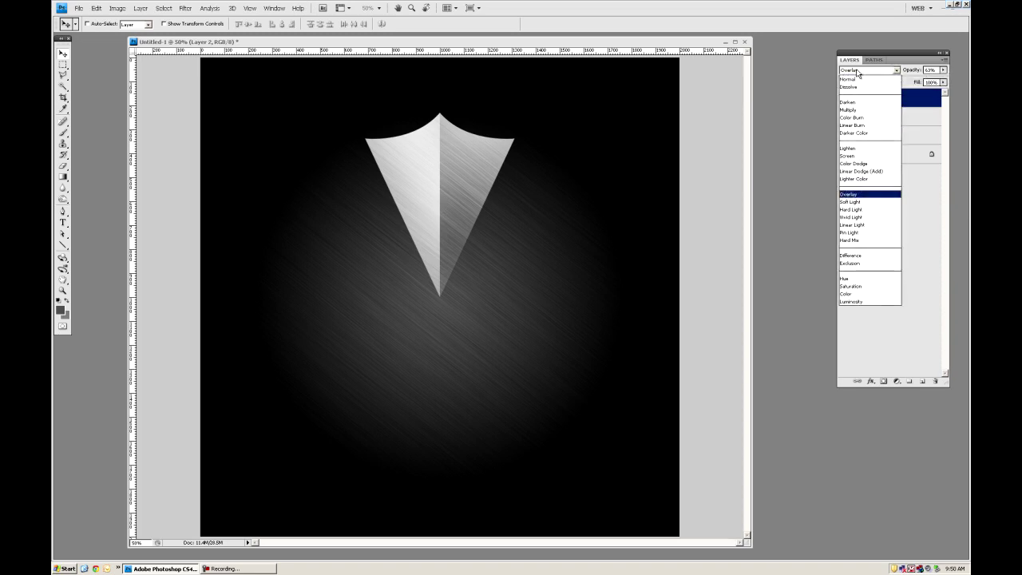
click(876, 195)
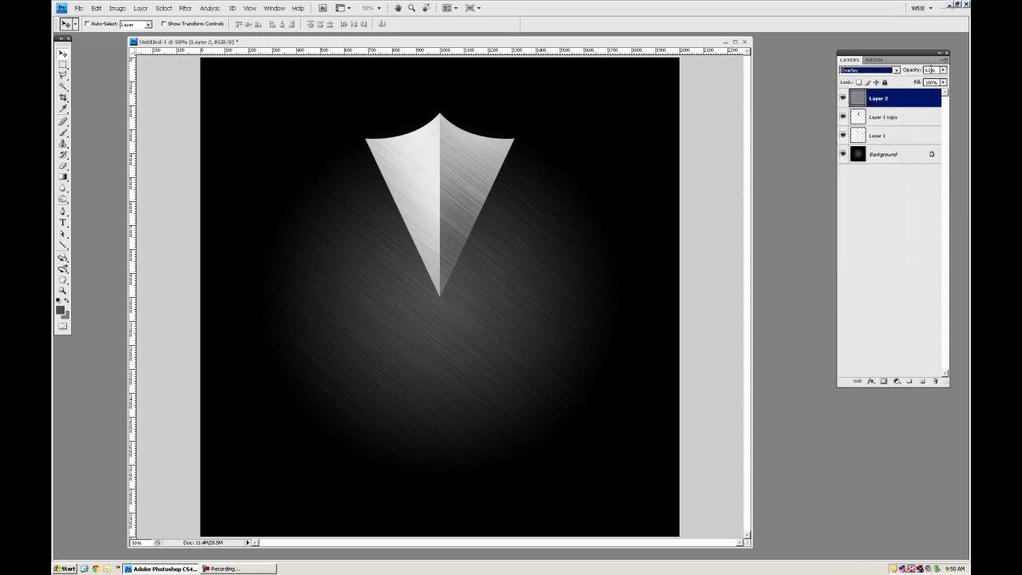
Mask Layer 2 to the outline of the shape's left half on Layer 1 and duplicate the masked layer.
ctrl+click(858, 136)
click(884, 381)
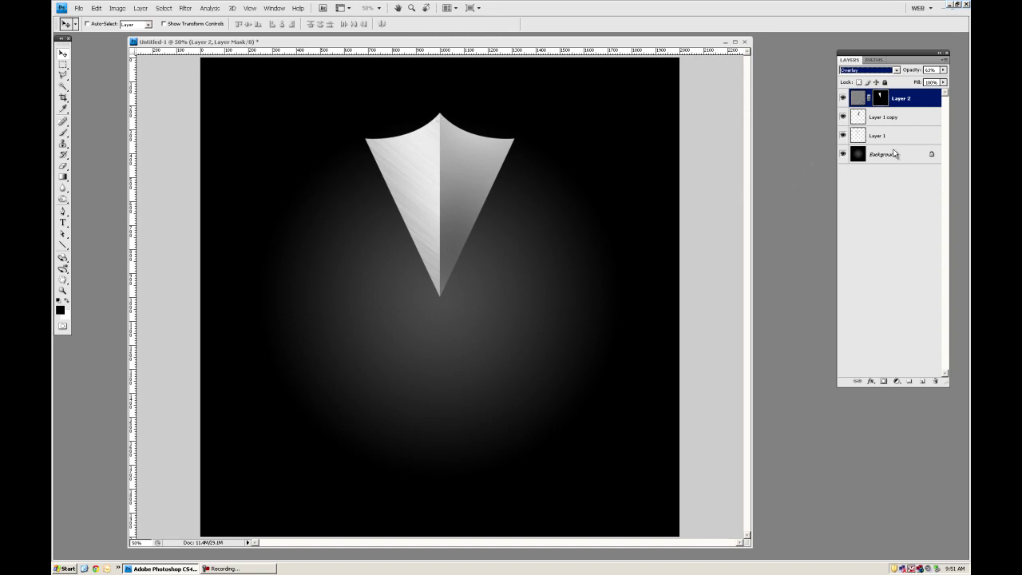
drag(907, 97, 921, 382)
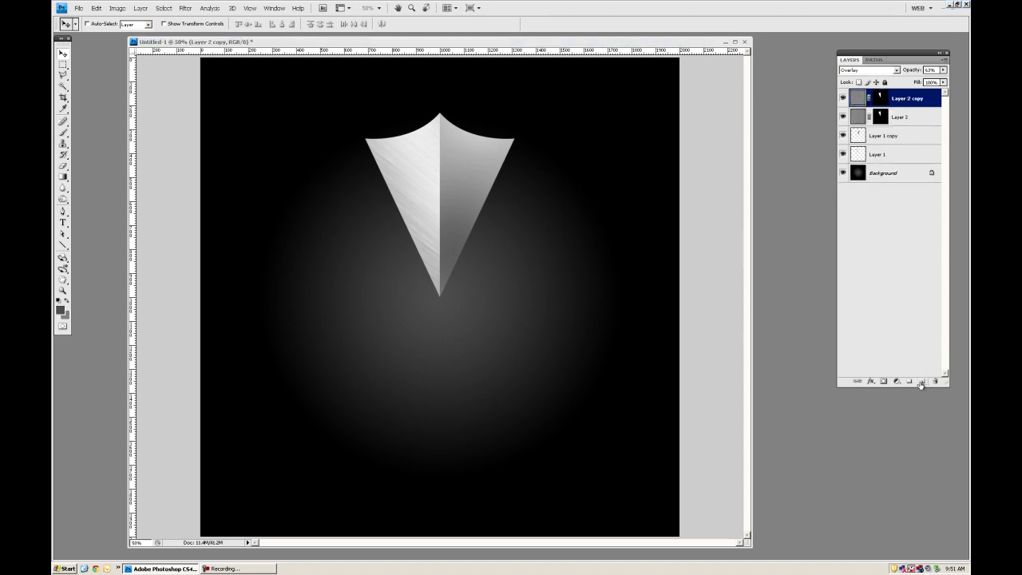
Flip Layer 2 copy horizontally so its texture covers the shape's right half.
click(95, 8)
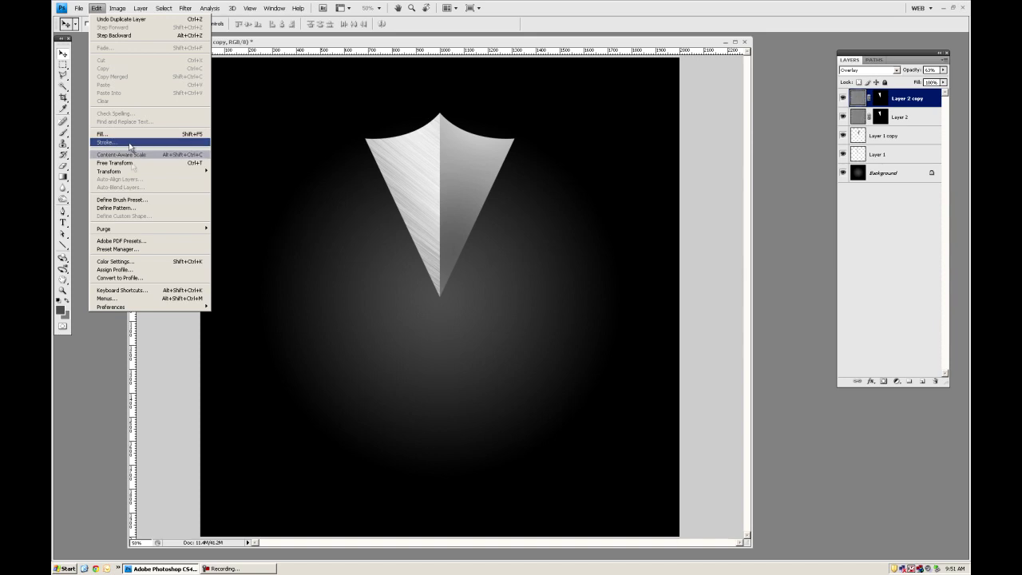
mouse_move(144, 171)
click(232, 265)
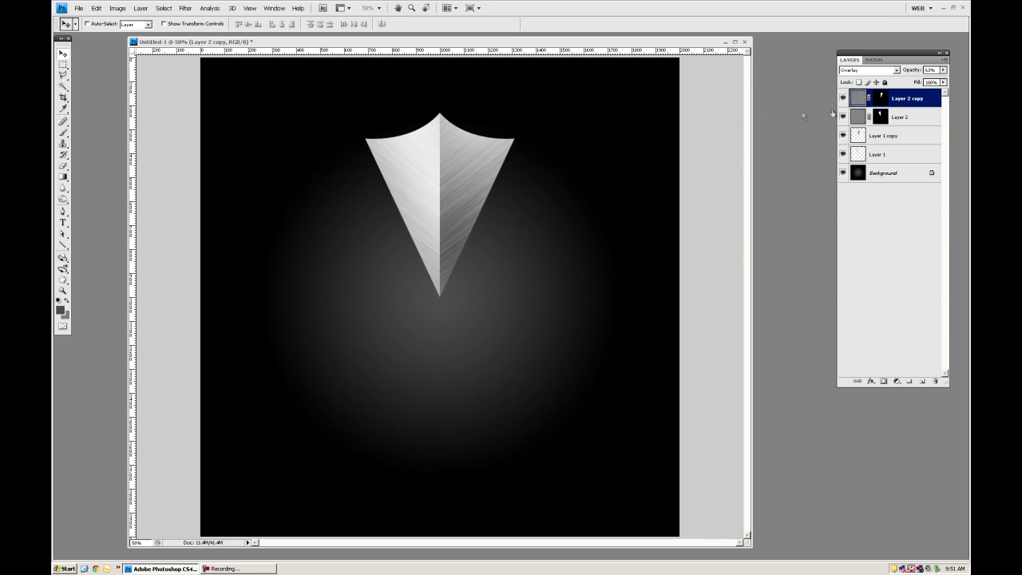
Set Layer 2 copy's blend mode to Multiply and its opacity to 47%.
click(873, 71)
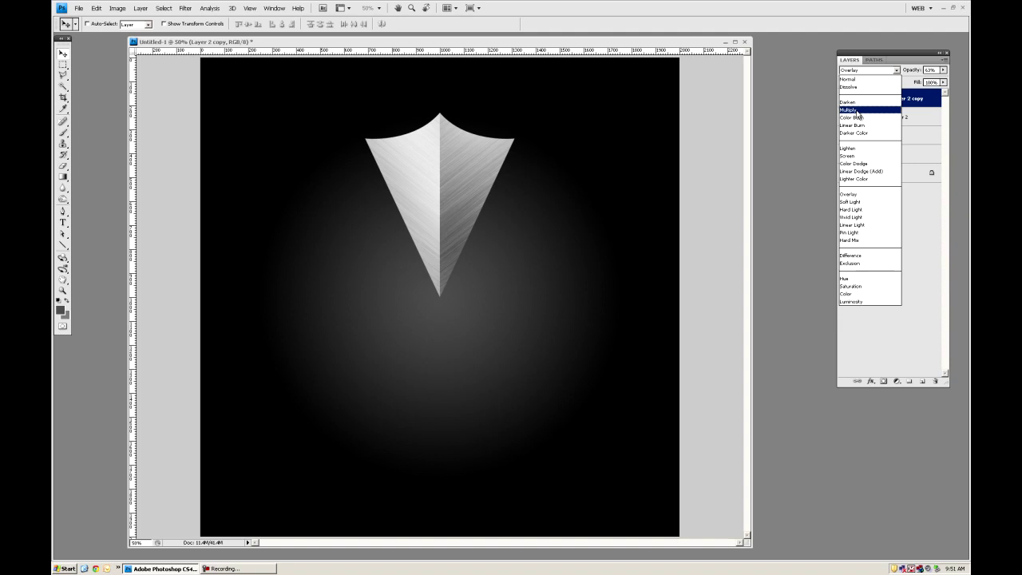
click(857, 110)
click(943, 70)
drag(940, 77, 921, 82)
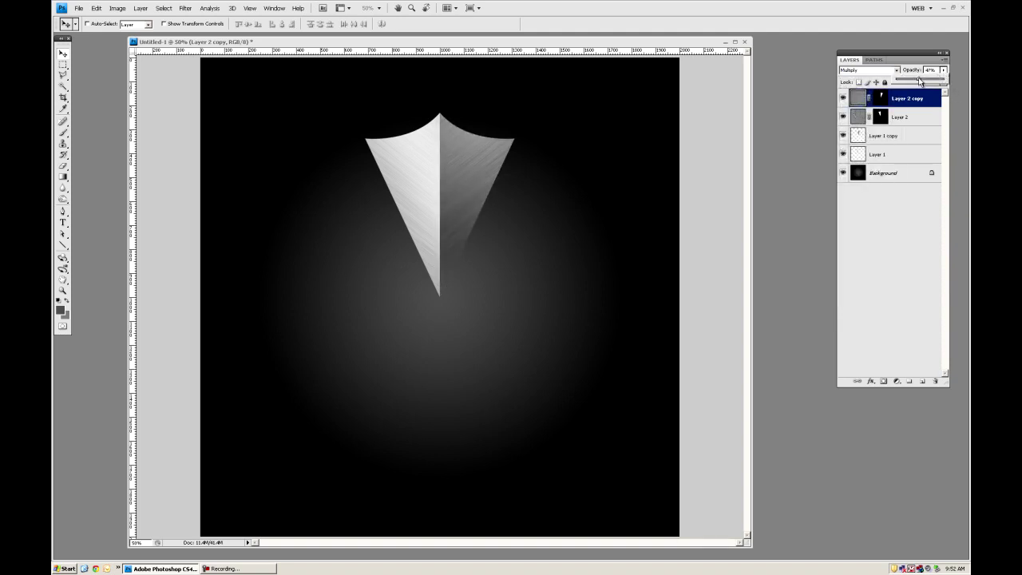
Select all four shape and texture layers above the Background and merge them into one layer.
click(65, 54)
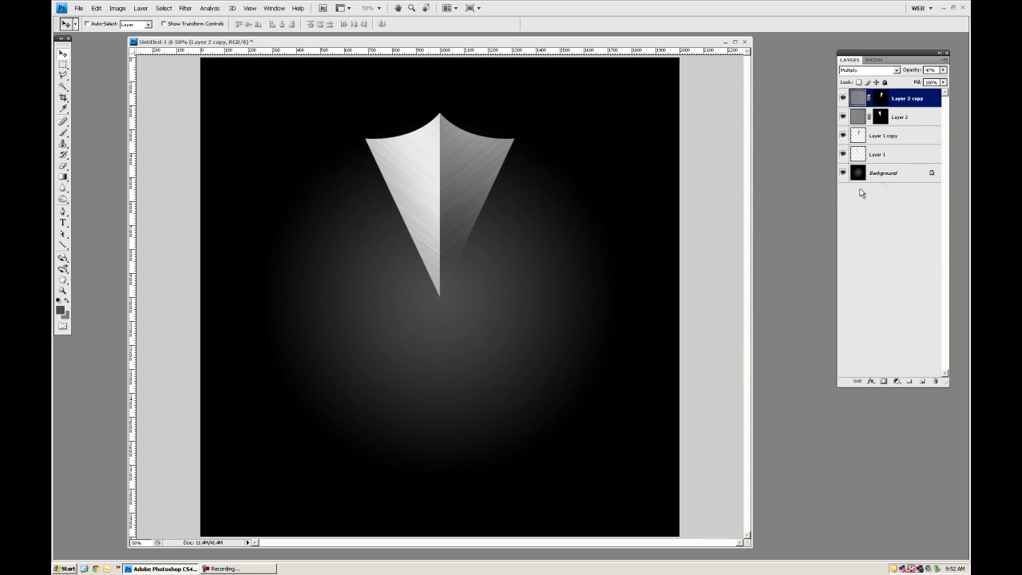
shift+click(885, 157)
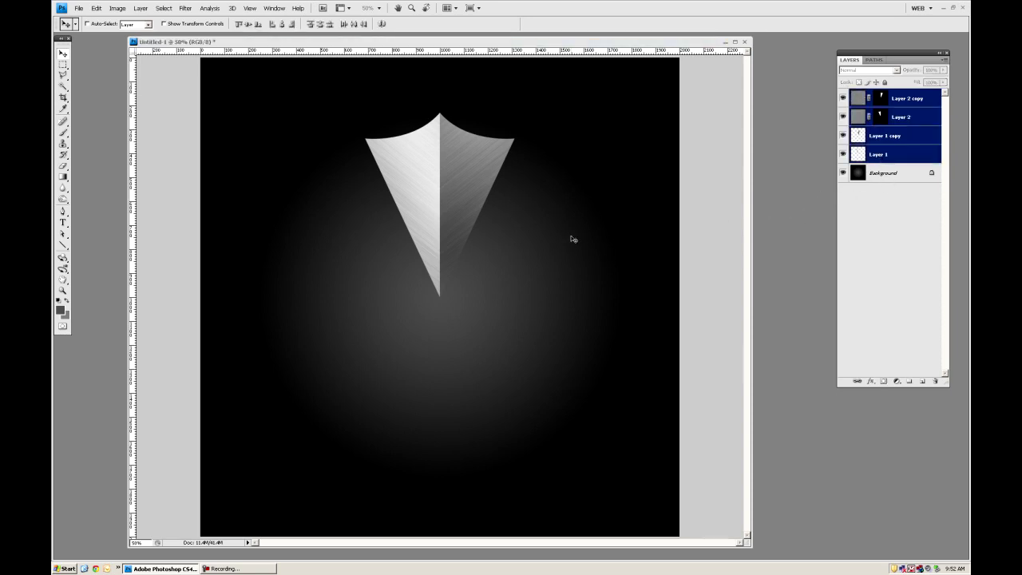
key(ctrl+e)
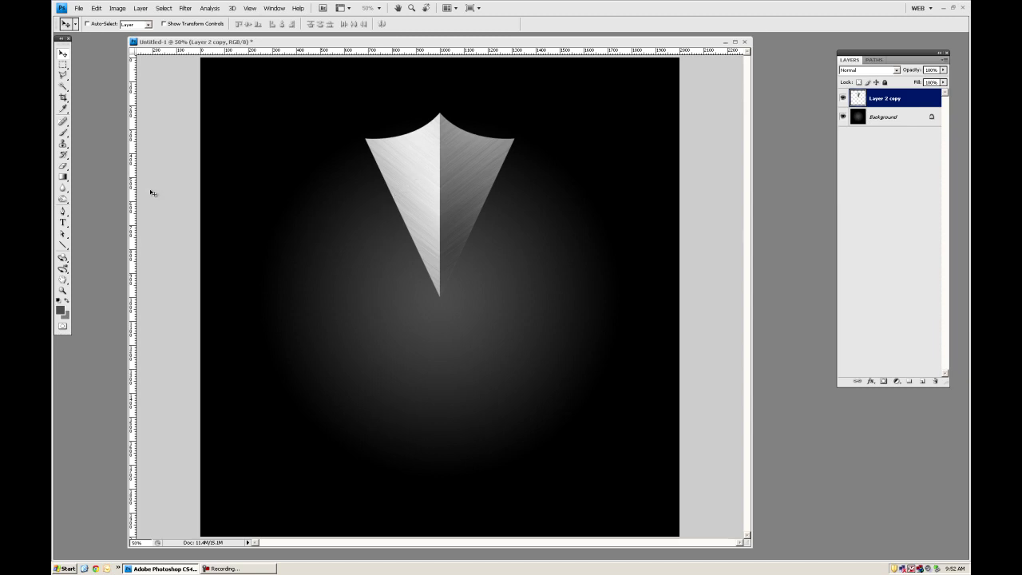
Show the guides and draw a small circular selection centred on the shape's top point with the Elliptical Marquee tool.
key(ctrl+semicolon)
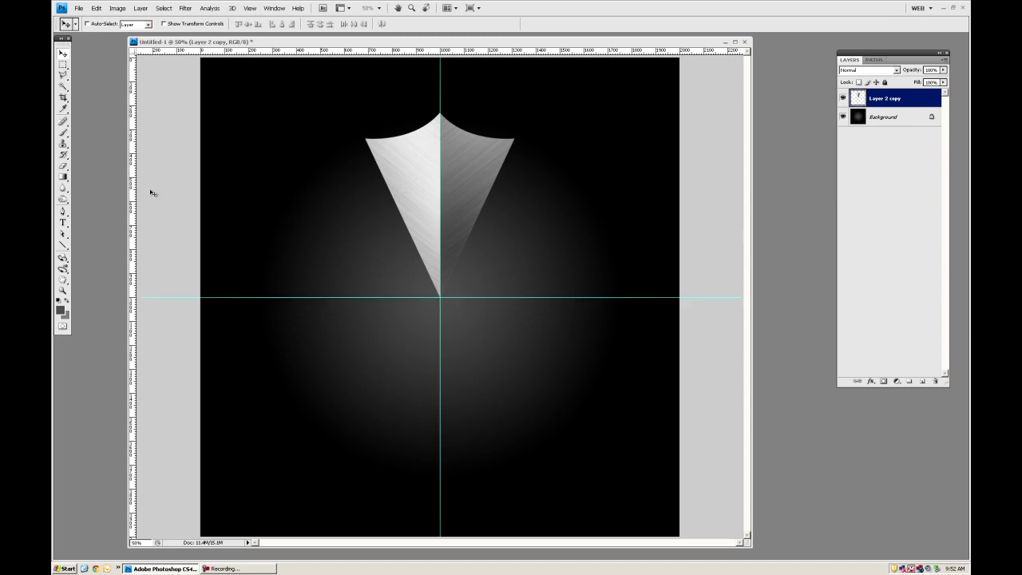
click(62, 290)
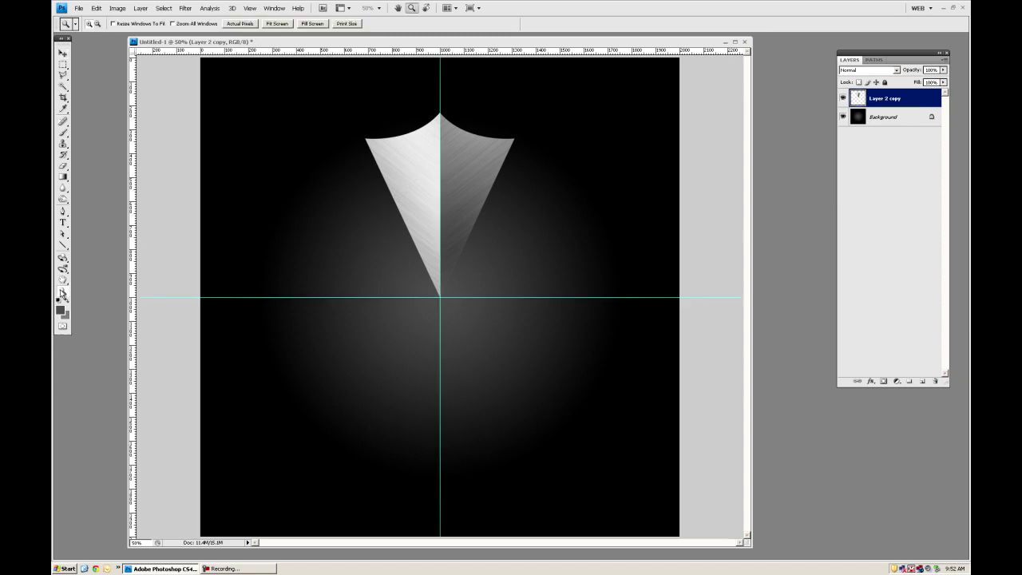
click(452, 164)
click(451, 164)
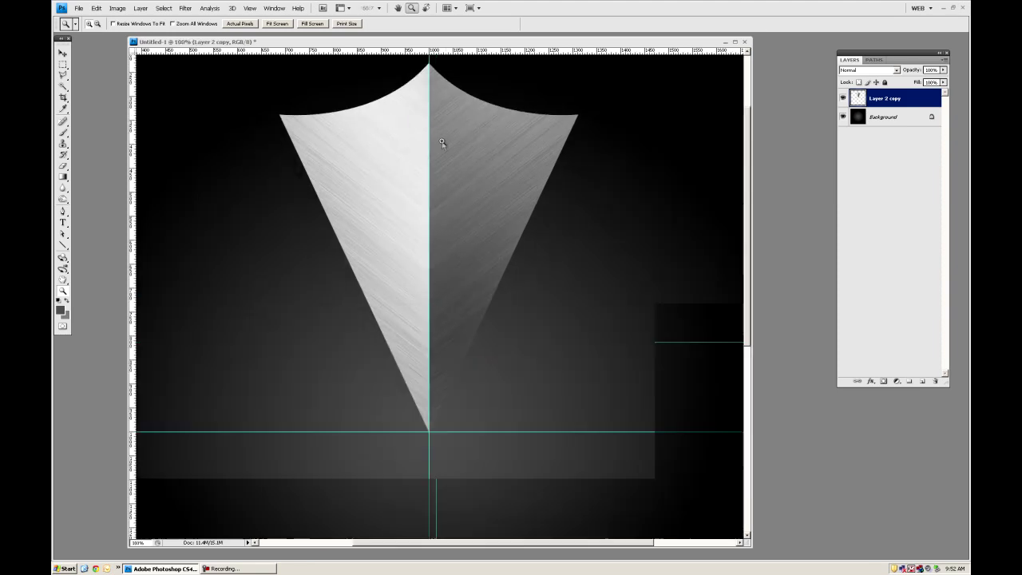
key(m)
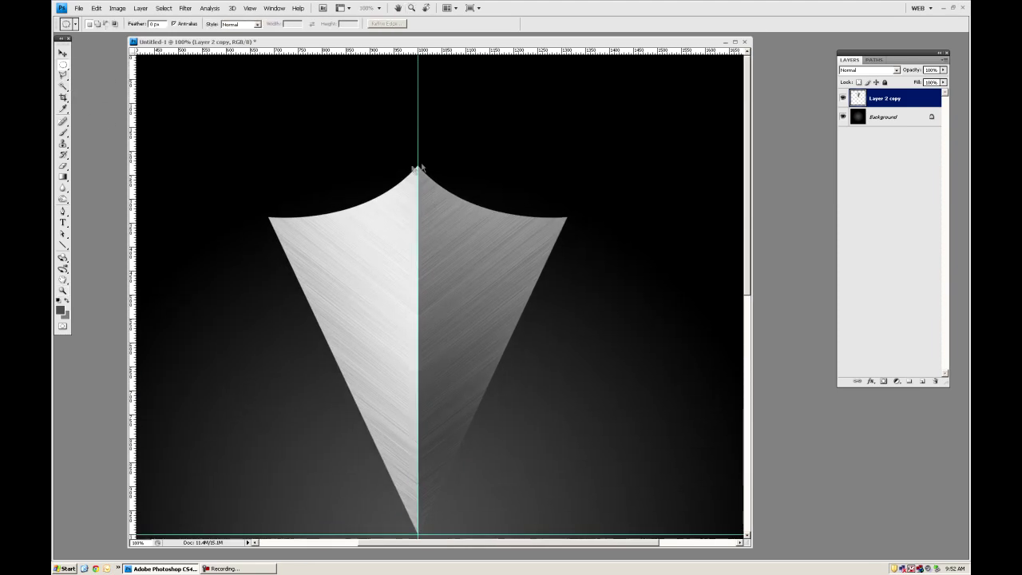
click(65, 68)
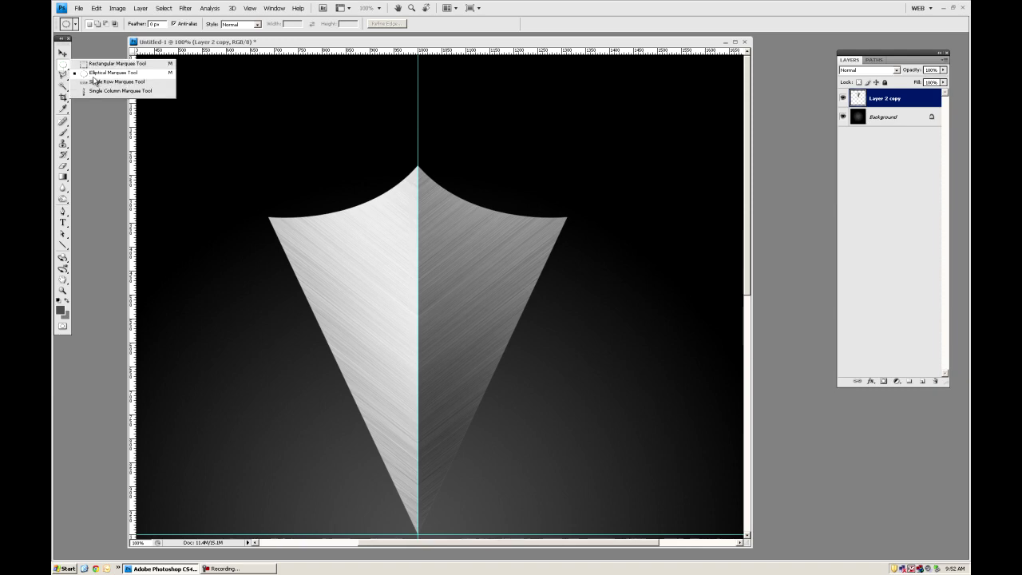
click(93, 74)
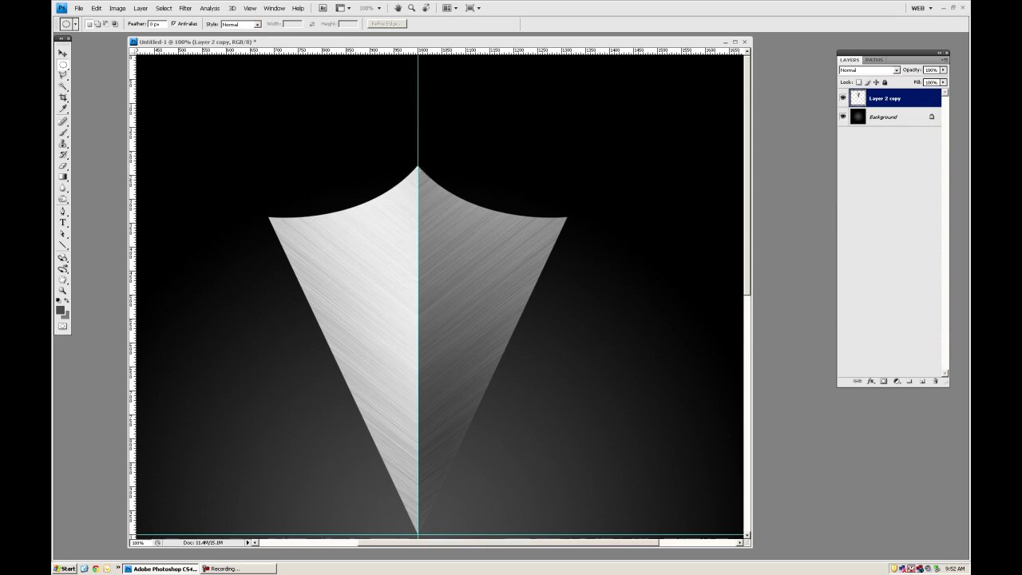
key(alt)
key(alt)
drag(425, 157, 440, 140)
Fill the circular selection at the shape's top point with light grey (#dbdbdb) on a new layer, and deselect.
click(922, 381)
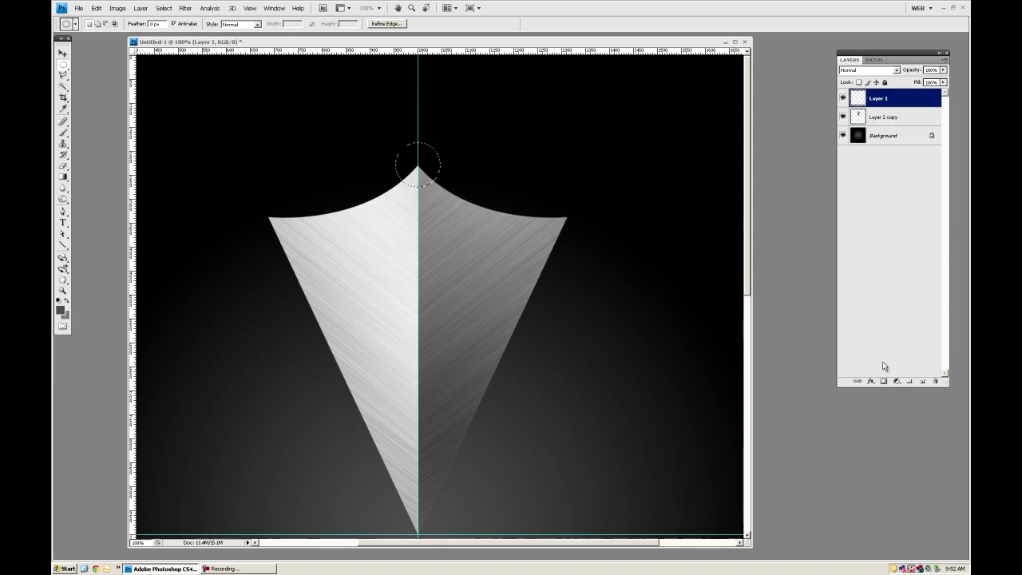
click(65, 315)
drag(345, 256, 335, 244)
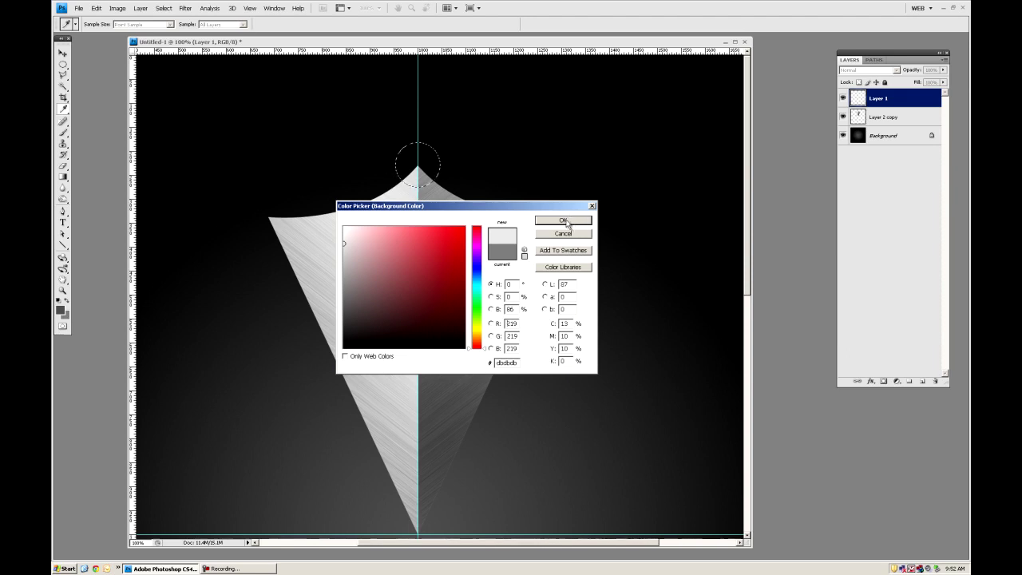
click(564, 222)
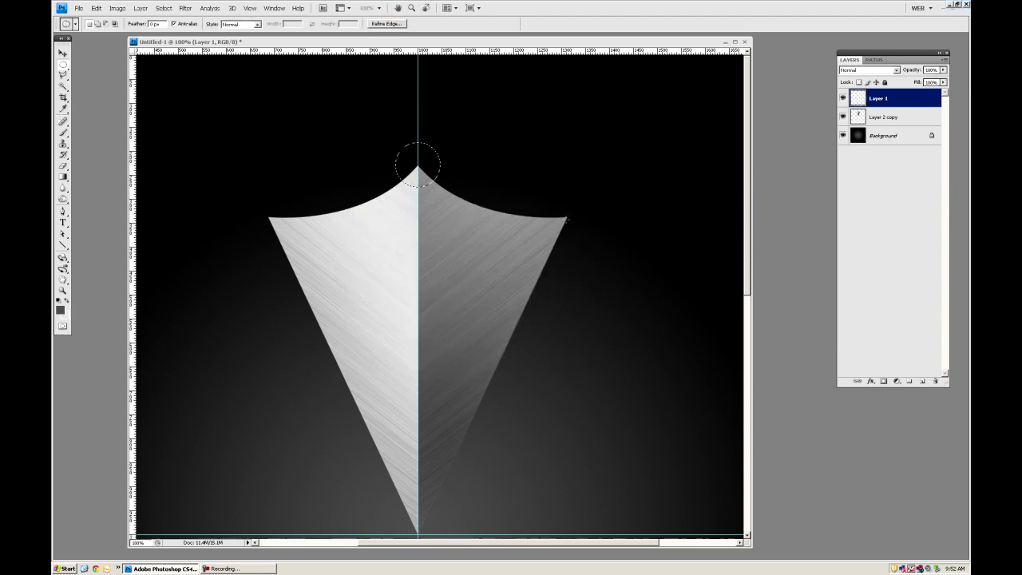
key(alt+BackSpace)
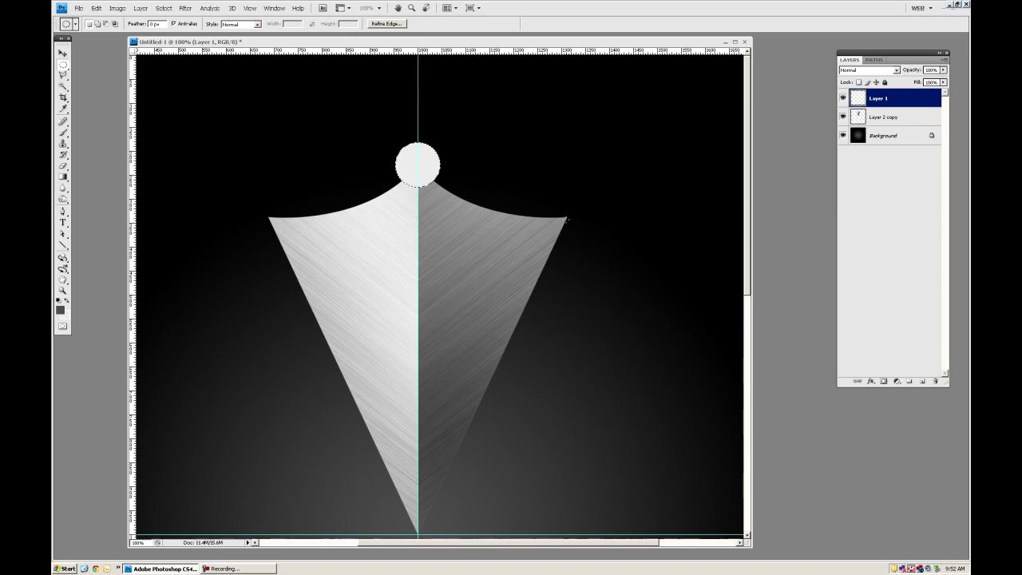
key(ctrl+d)
Duplicate the circle, place the copy on the shape's upper-left corner, and merge the two circle layers.
key(v)
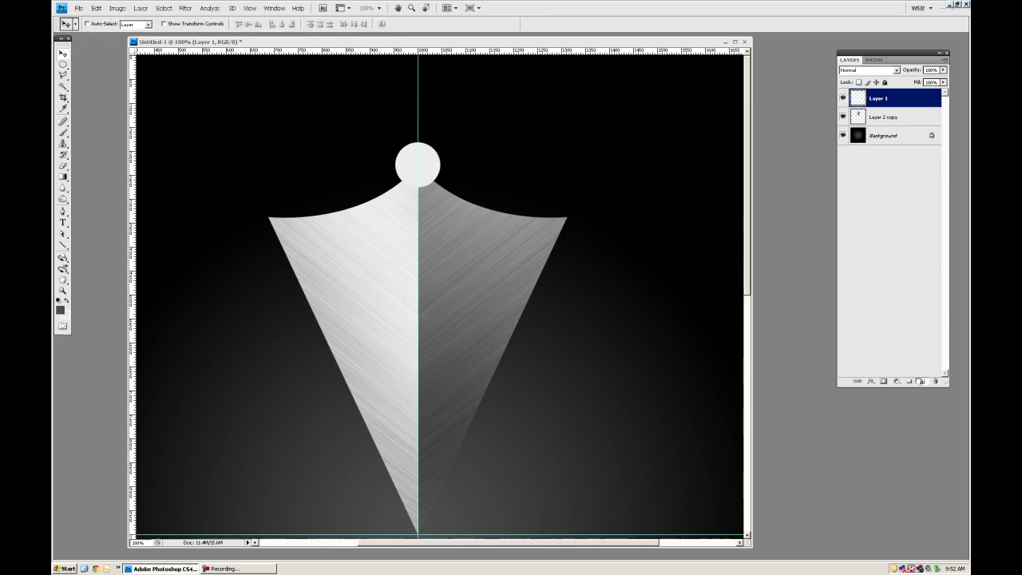
key(ctrl+j)
drag(397, 167, 259, 215)
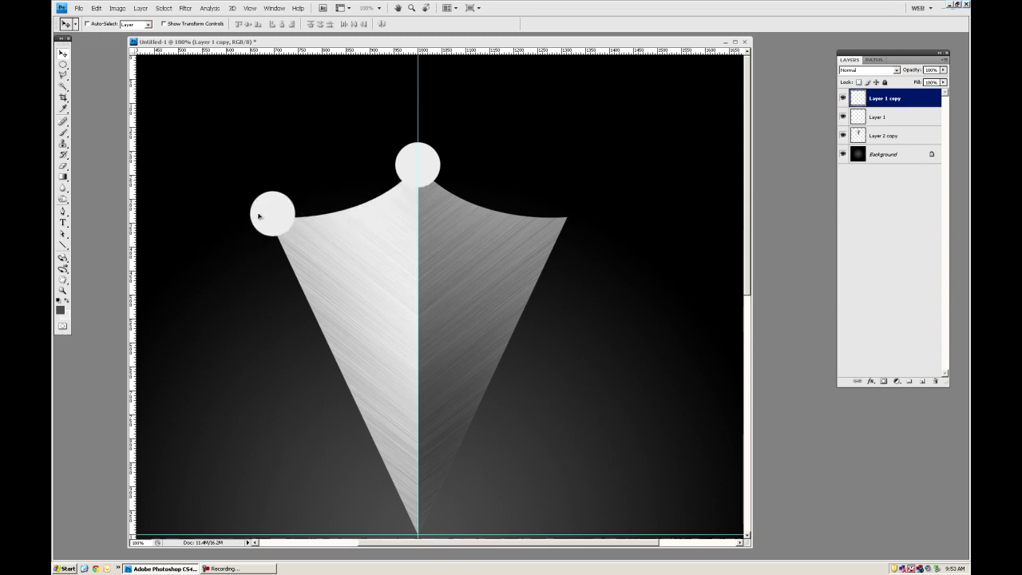
shift+click(887, 118)
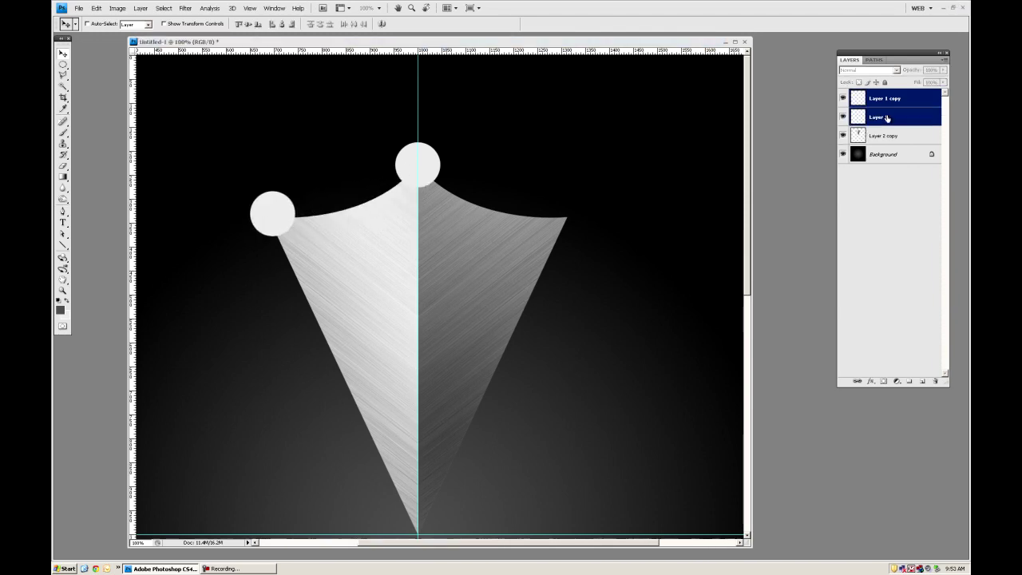
key(ctrl+e)
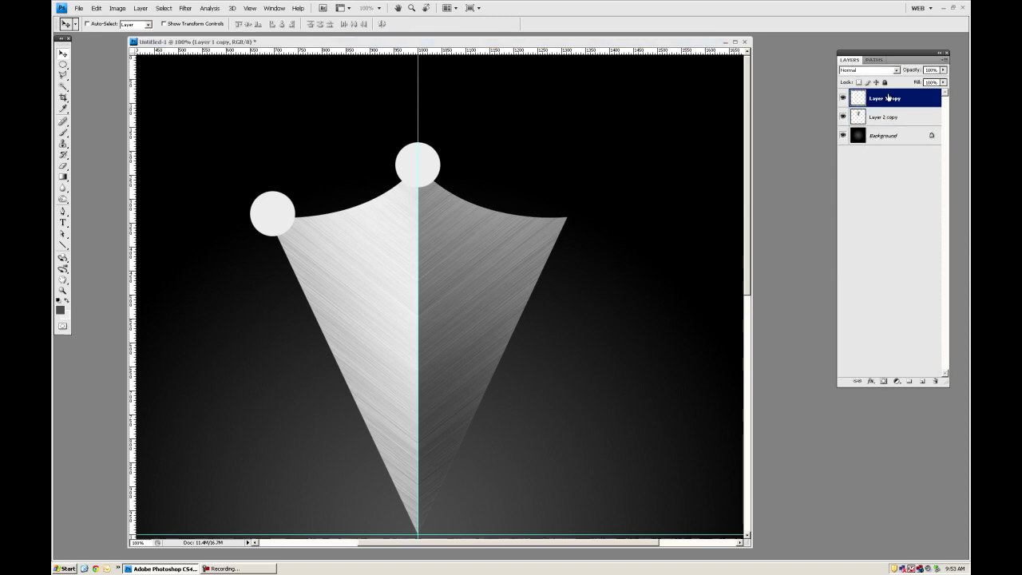
Delete the part of the top circle lying right of the centre guide, deselect, and hide the guides.
drag(63, 64, 99, 63)
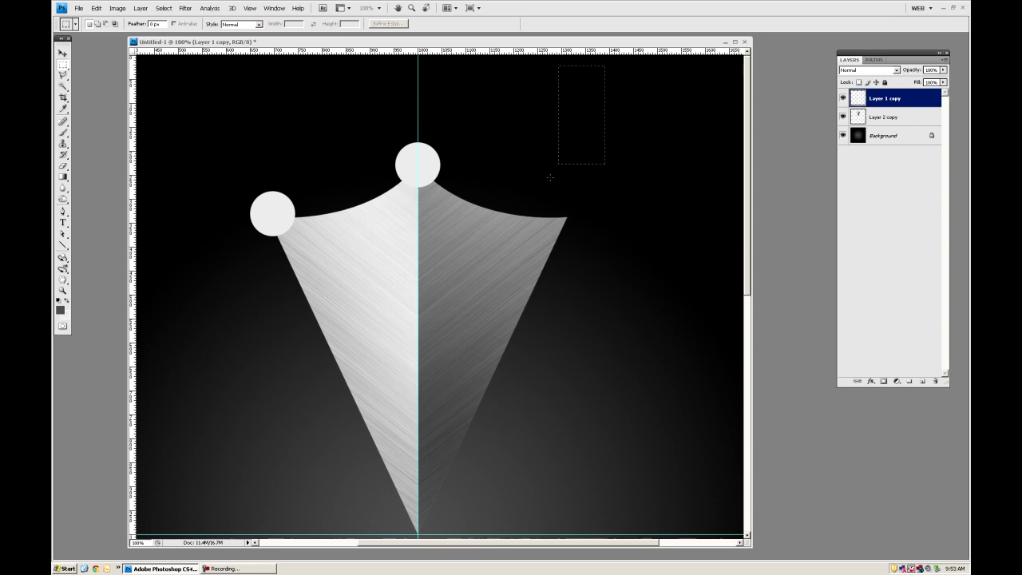
key(ctrl+shift+d)
key(Delete)
key(ctrl+d)
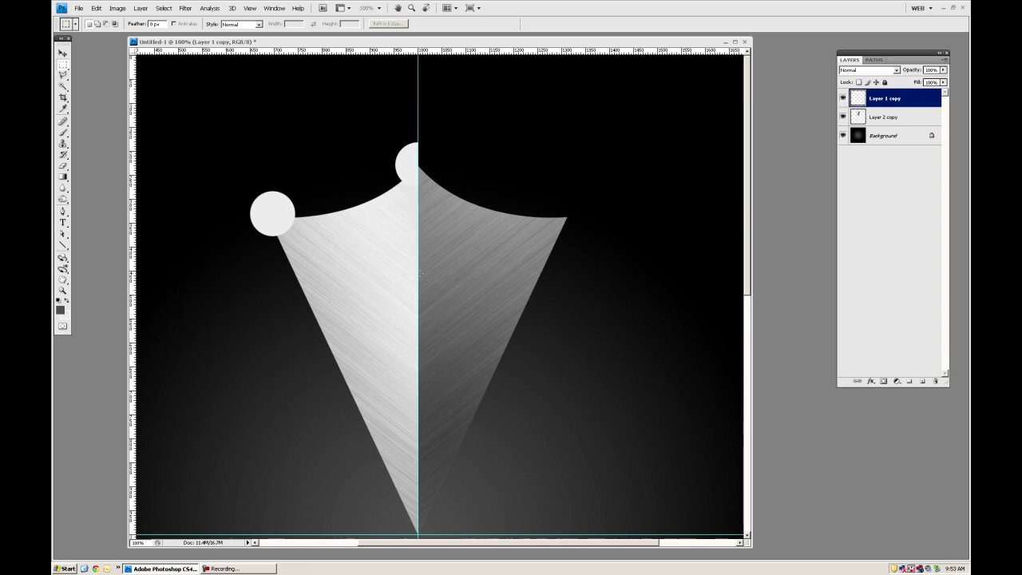
key(ctrl+semicolon)
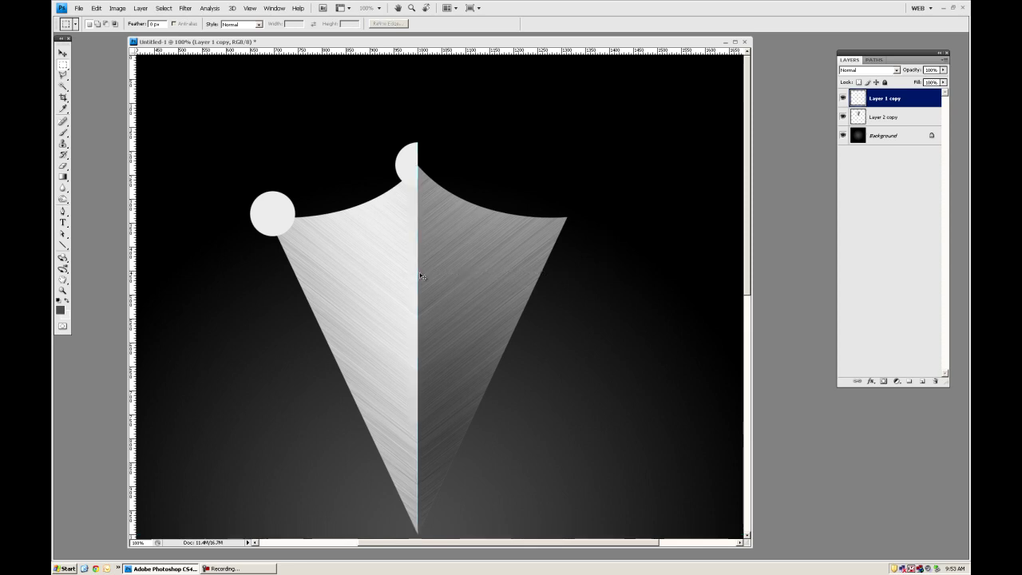
Duplicate the circles layer, flip it horizontally, align it on the shape's right half, and merge it with the original circles layer.
click(63, 54)
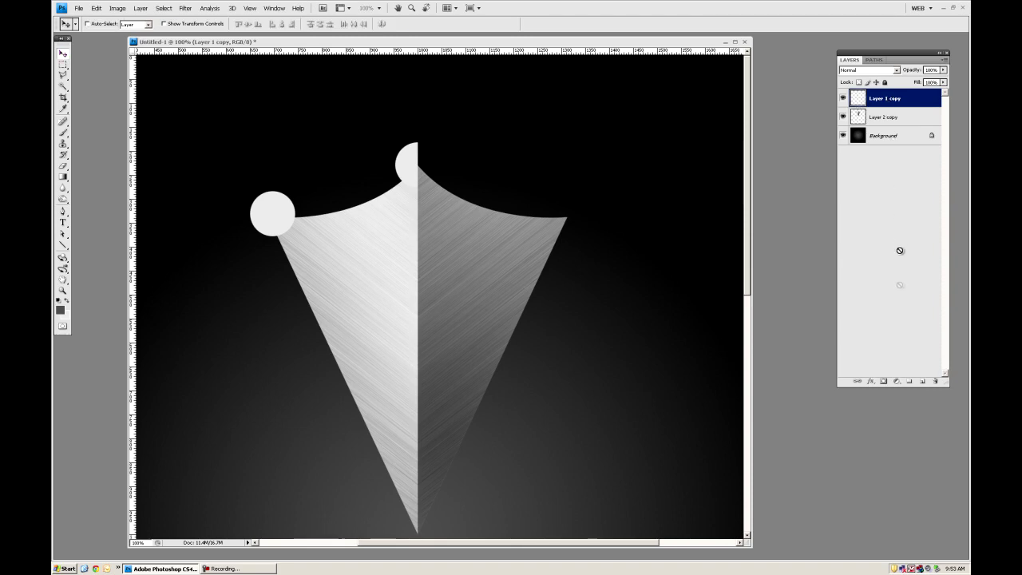
key(ctrl+j)
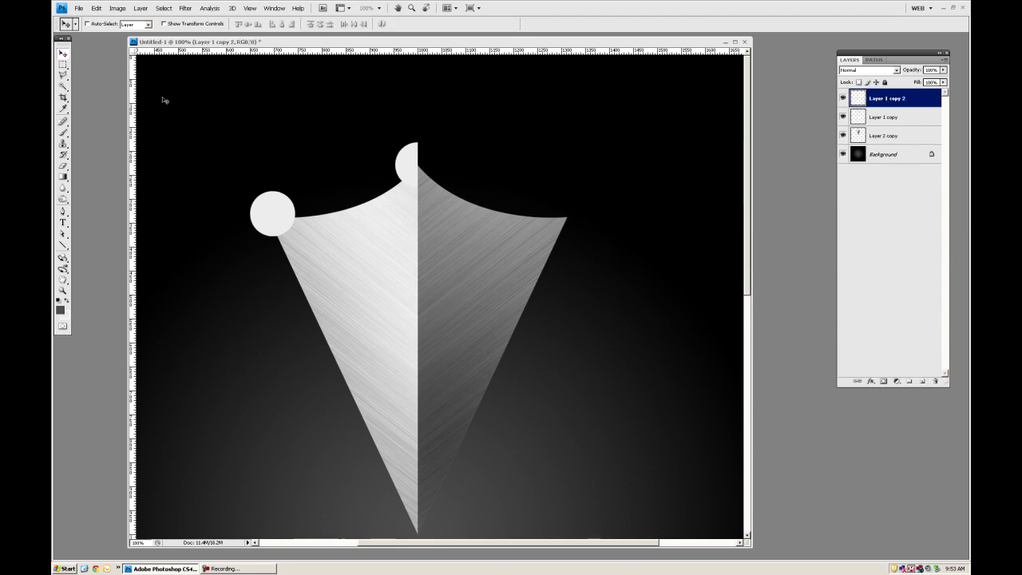
click(96, 8)
mouse_move(183, 170)
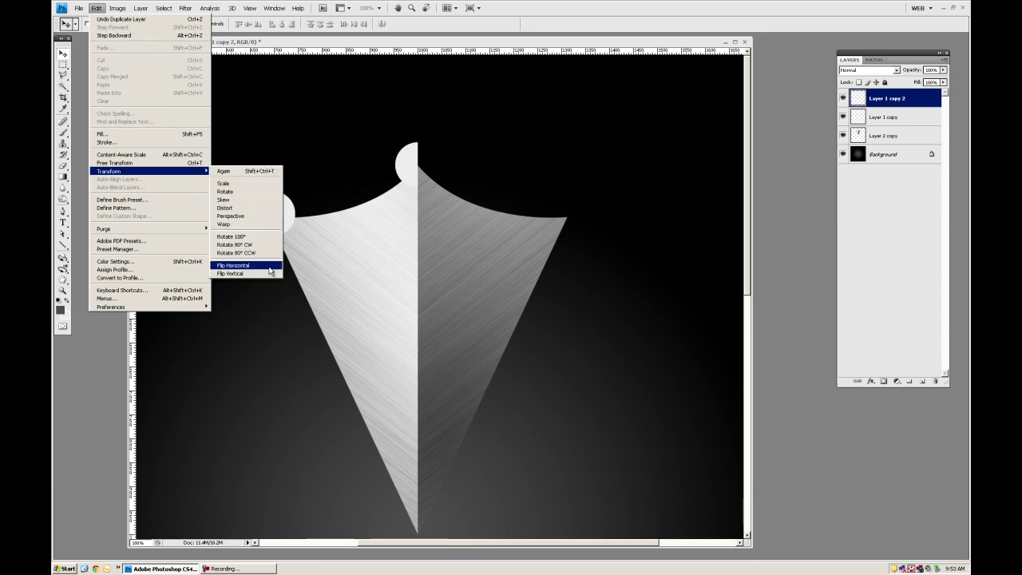
click(270, 265)
drag(260, 180, 424, 178)
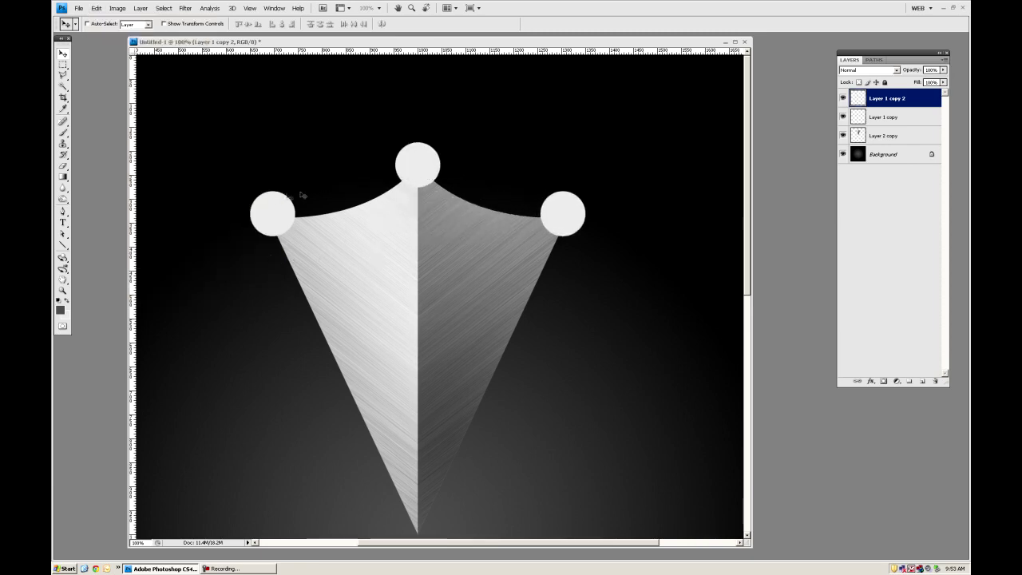
key(ctrl+e)
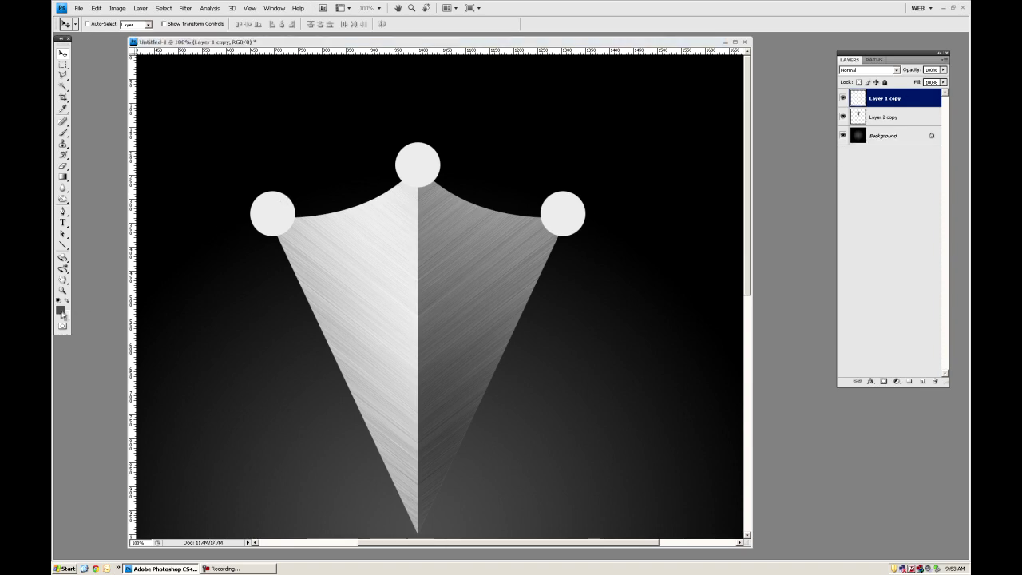
Add a Gradient Overlay to the merged circles layer and change the gradient's black stop to medium grey.
click(62, 290)
alt+click(451, 301)
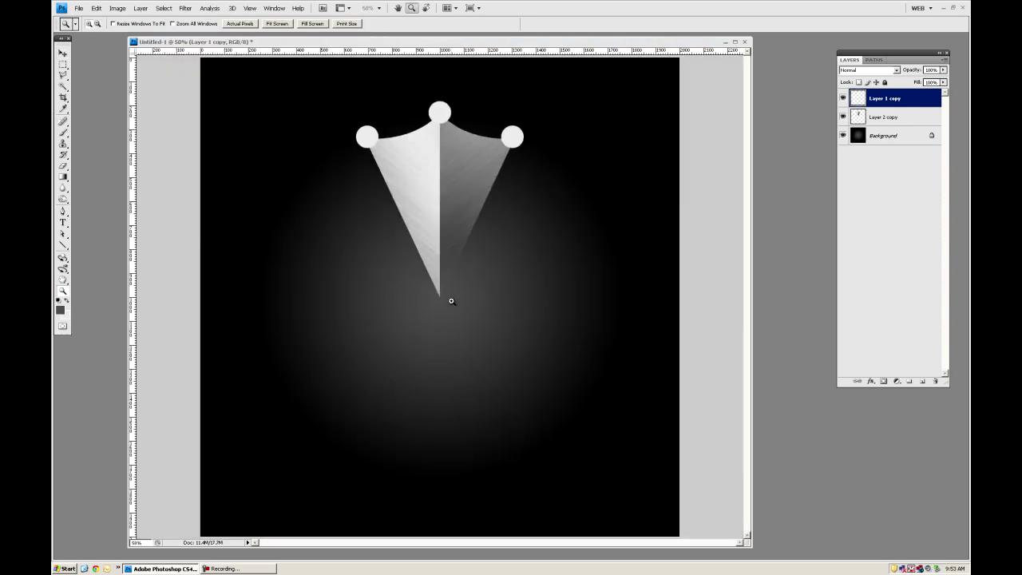
click(63, 54)
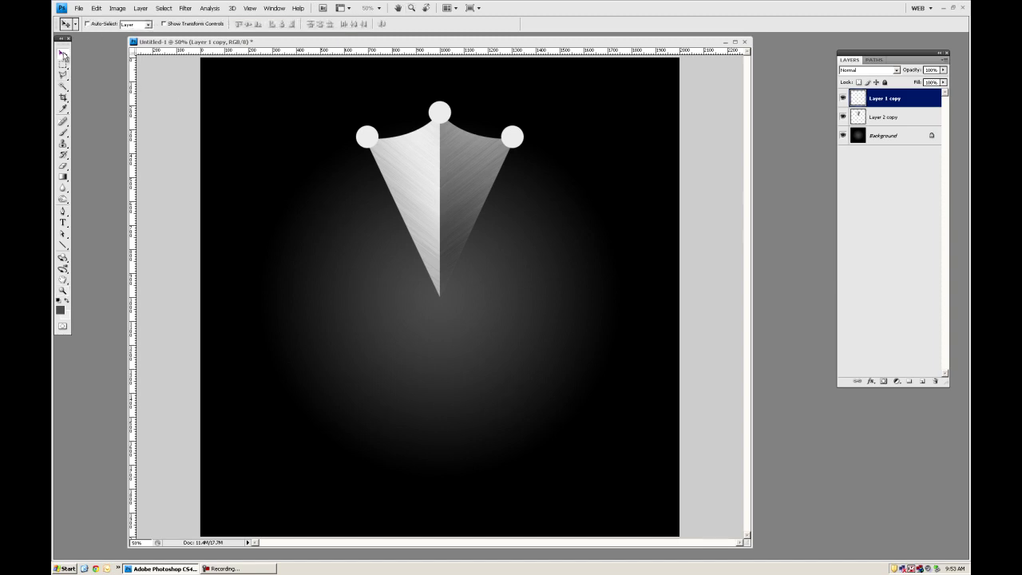
click(872, 382)
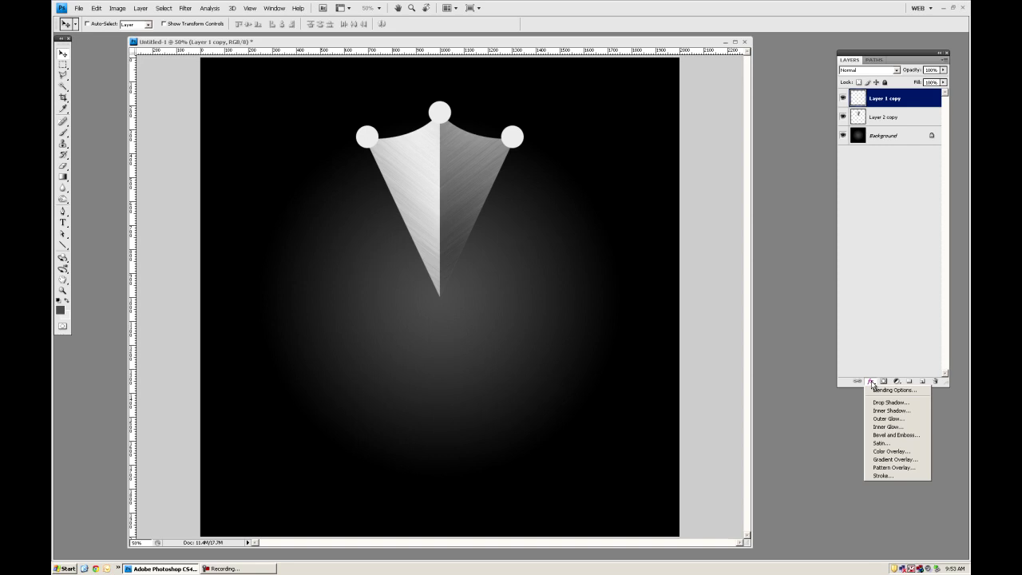
click(892, 460)
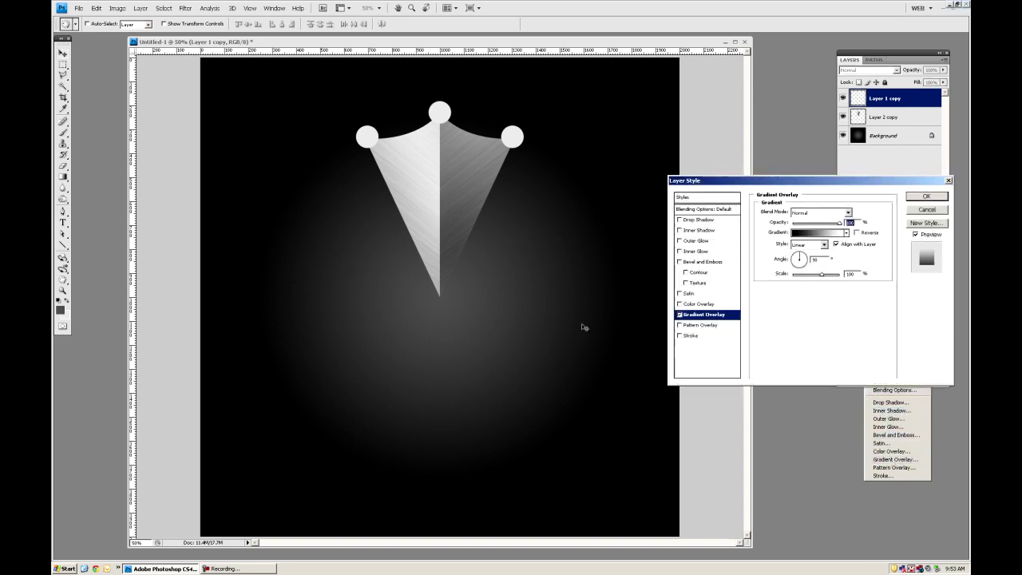
drag(759, 182, 621, 191)
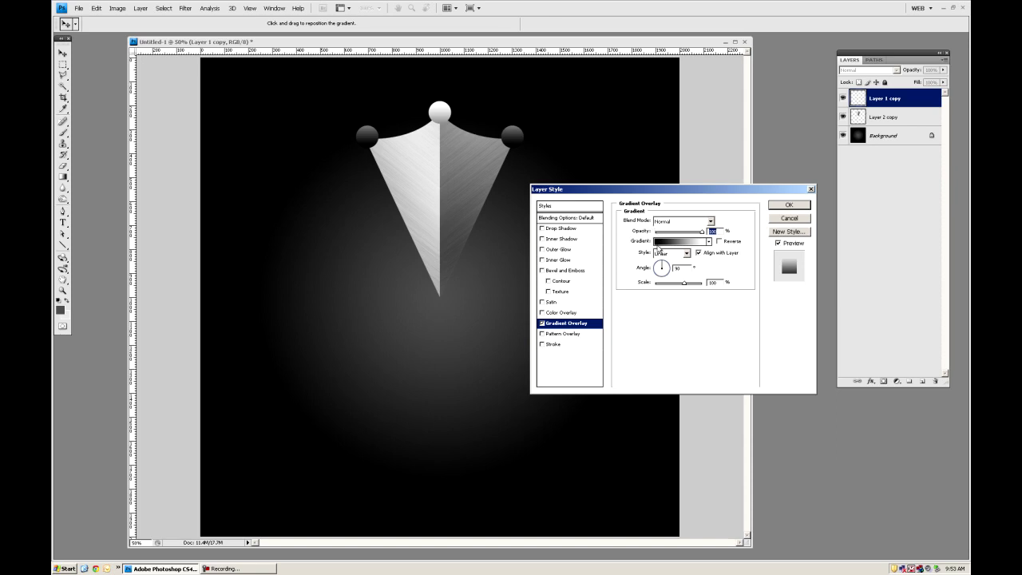
click(675, 240)
click(734, 292)
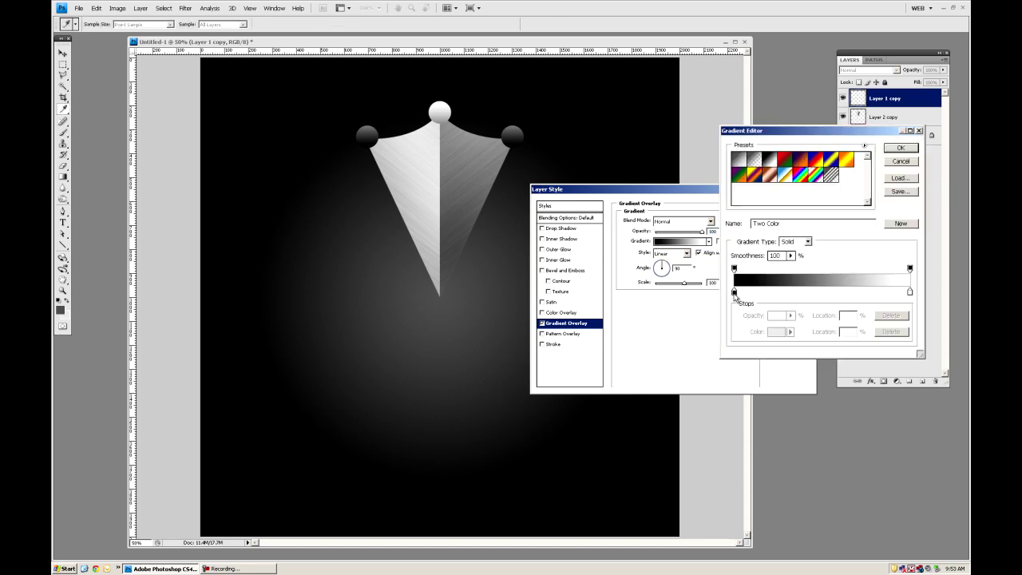
click(773, 333)
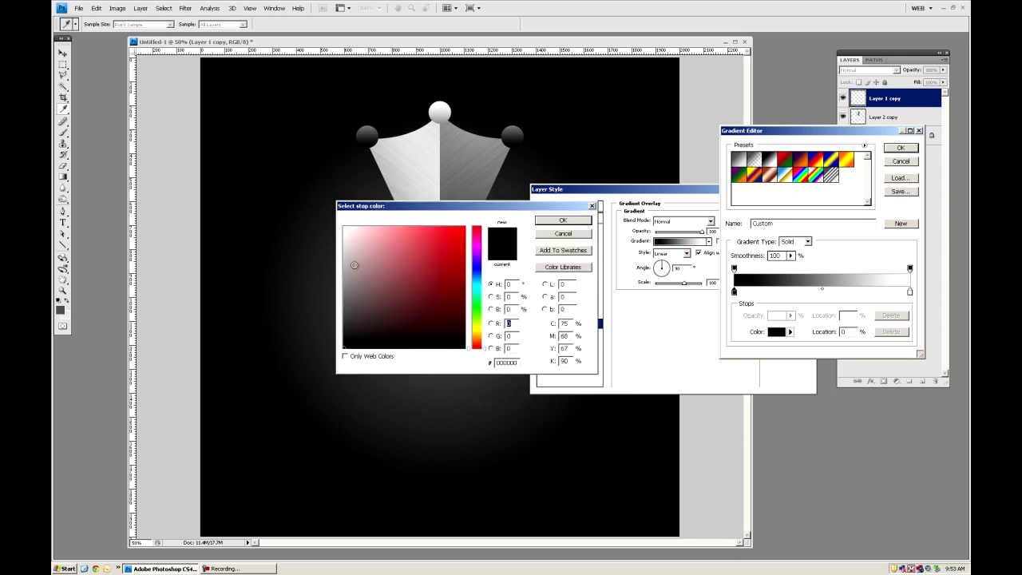
drag(348, 263, 344, 272)
click(553, 222)
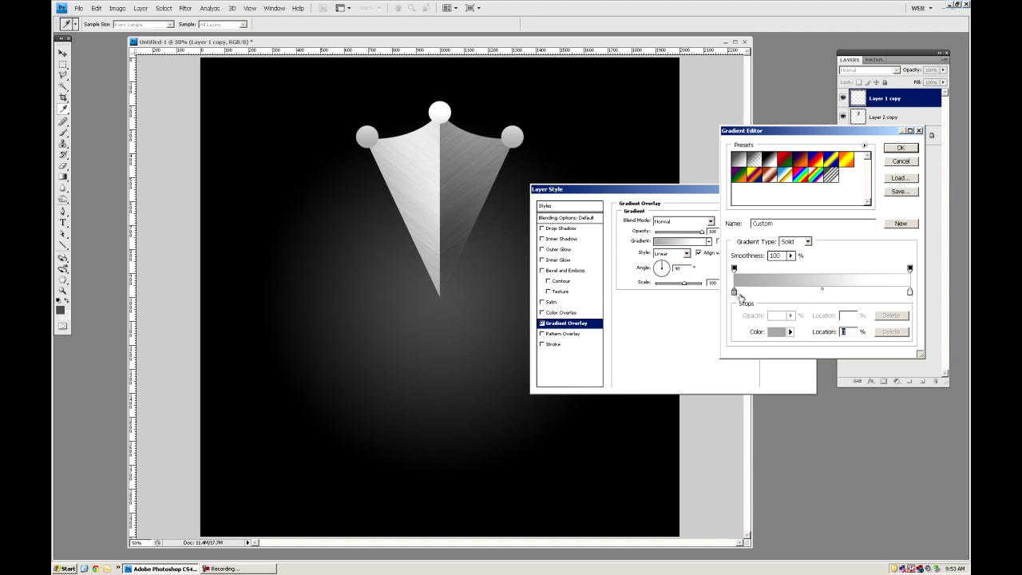
Move the grey stop to about 70% and add a near-white (#f5f5f5) stop at about 28% of the gradient.
drag(736, 294, 807, 297)
double_click(769, 292)
click(357, 231)
click(346, 227)
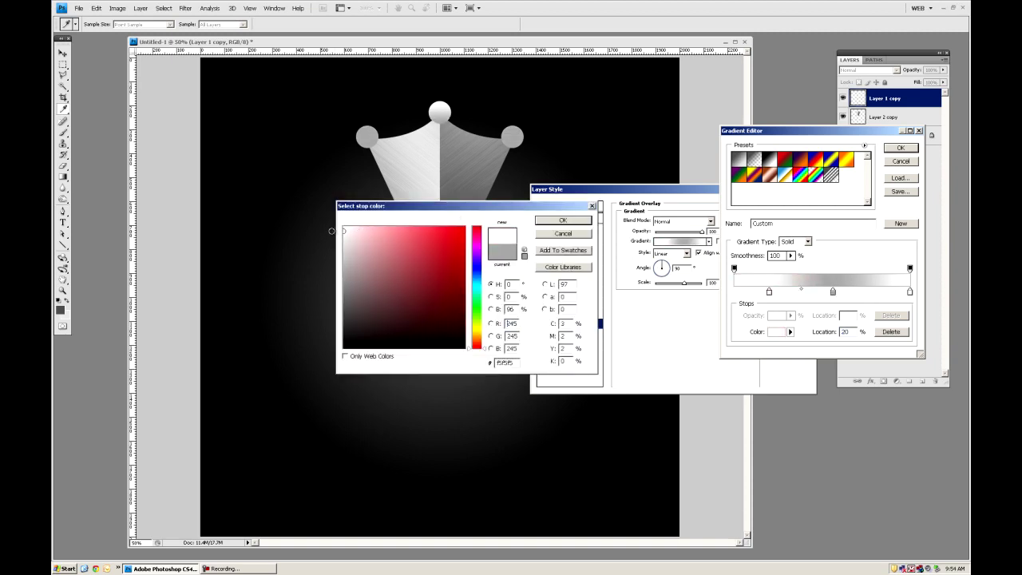
click(563, 220)
drag(832, 292, 859, 293)
click(769, 292)
drag(769, 293, 782, 292)
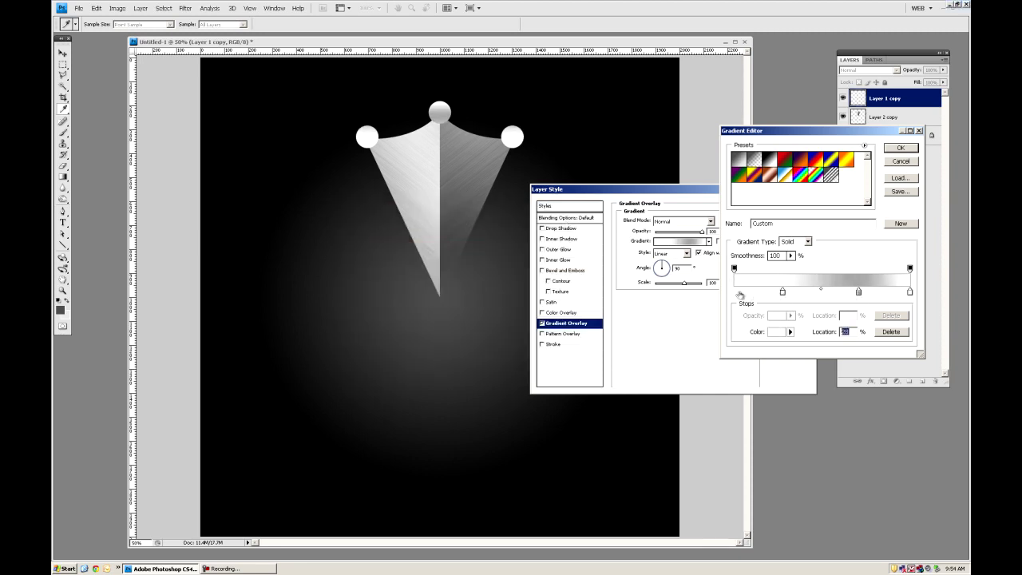
Add a light grey stop at 1% of the gradient, tilt the overlay to a diagonal angle, and apply the style.
click(736, 292)
click(776, 332)
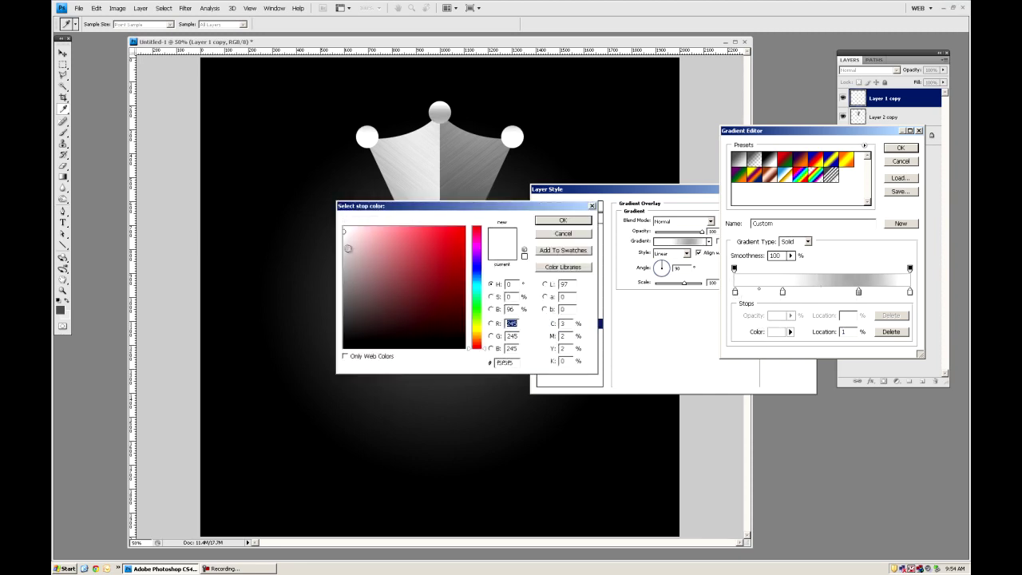
click(345, 246)
click(562, 221)
click(899, 150)
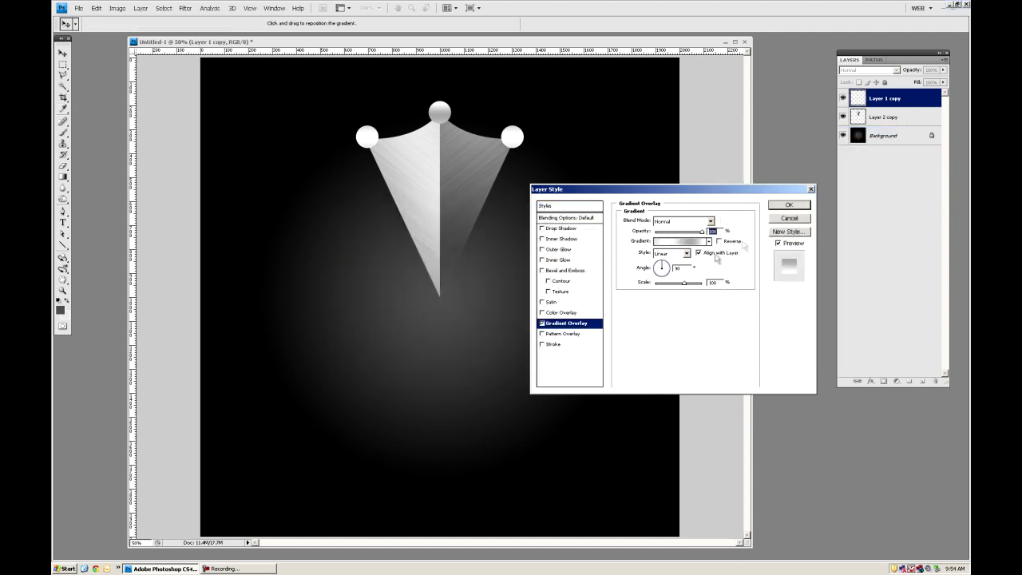
drag(675, 267, 669, 264)
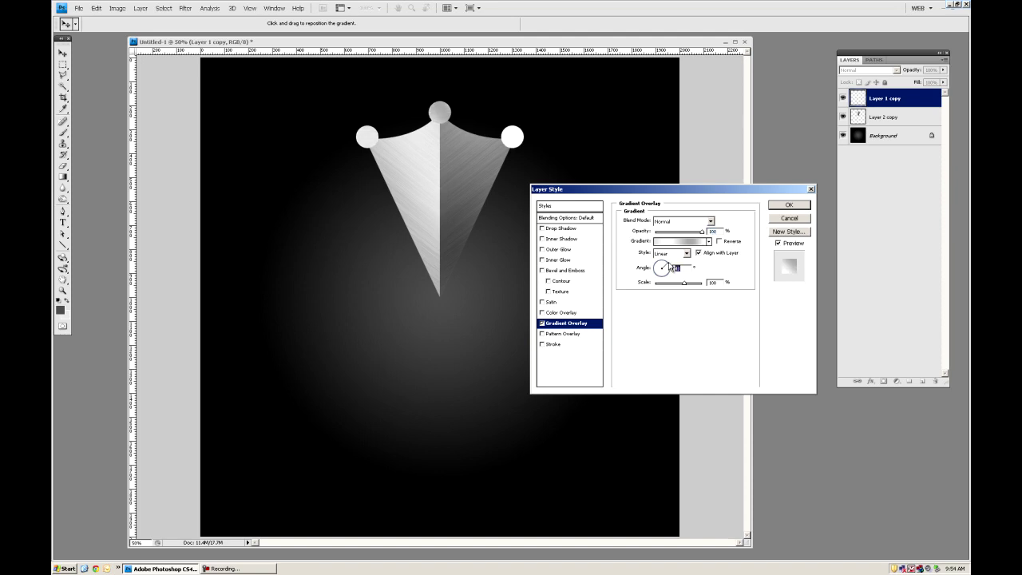
click(791, 206)
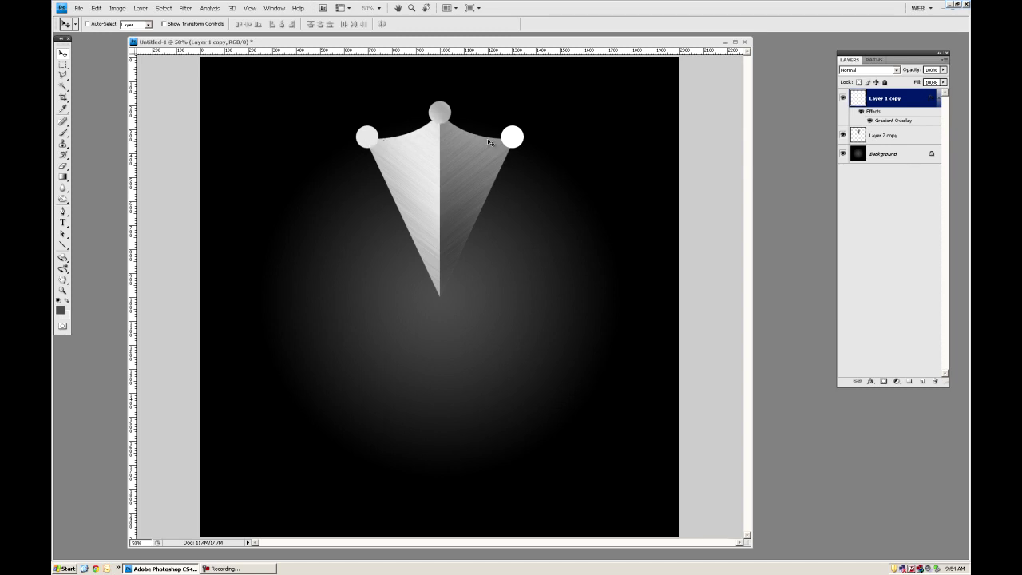
Add a 4 px outside Stroke to the circles layer and set its fill type to Gradient.
click(871, 381)
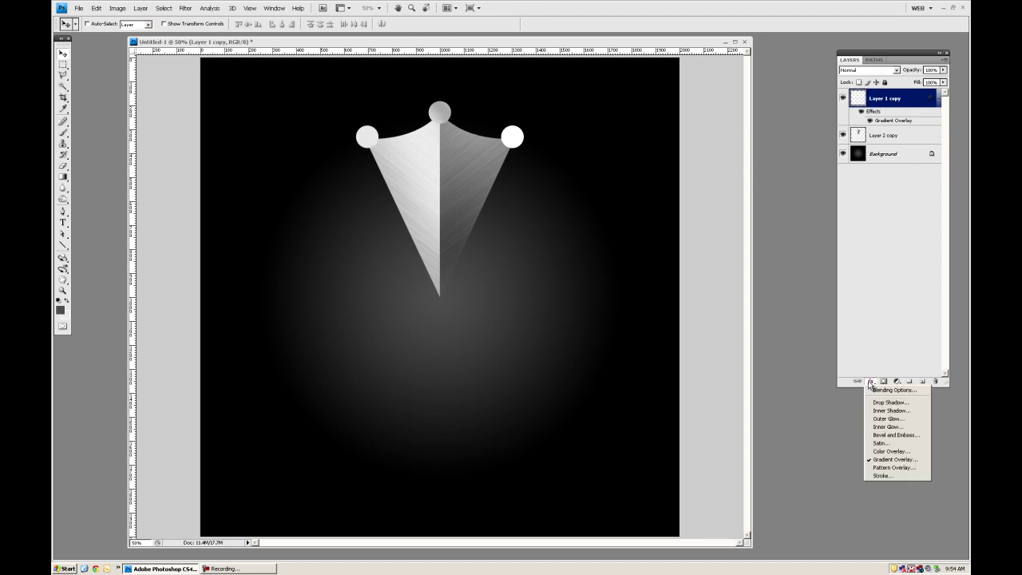
click(883, 475)
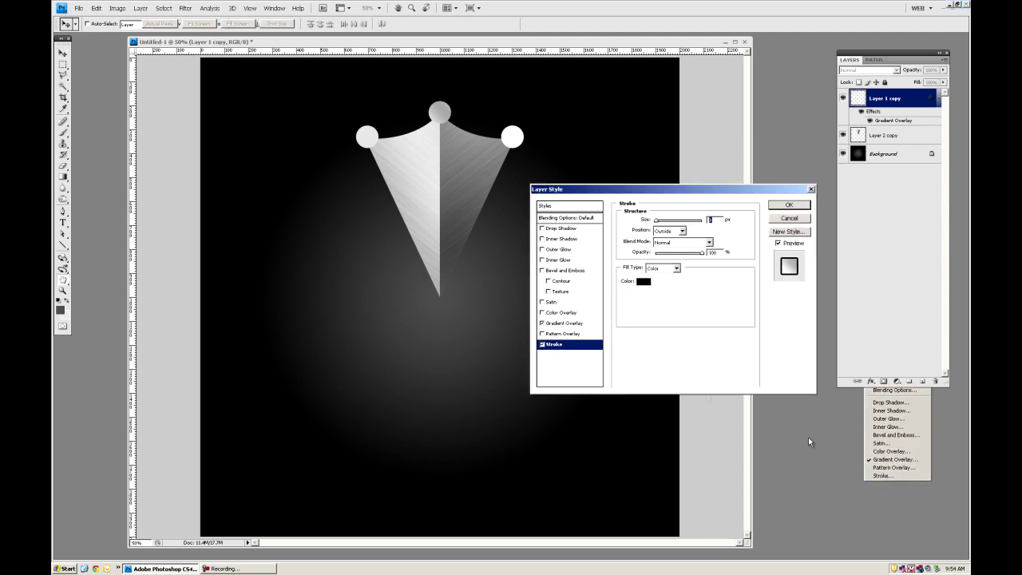
click(668, 231)
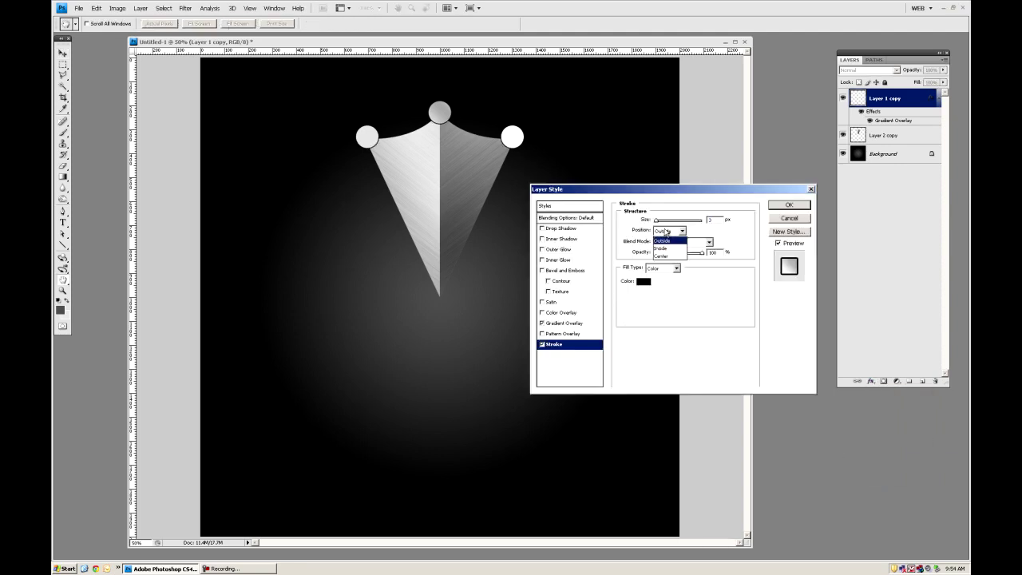
click(706, 234)
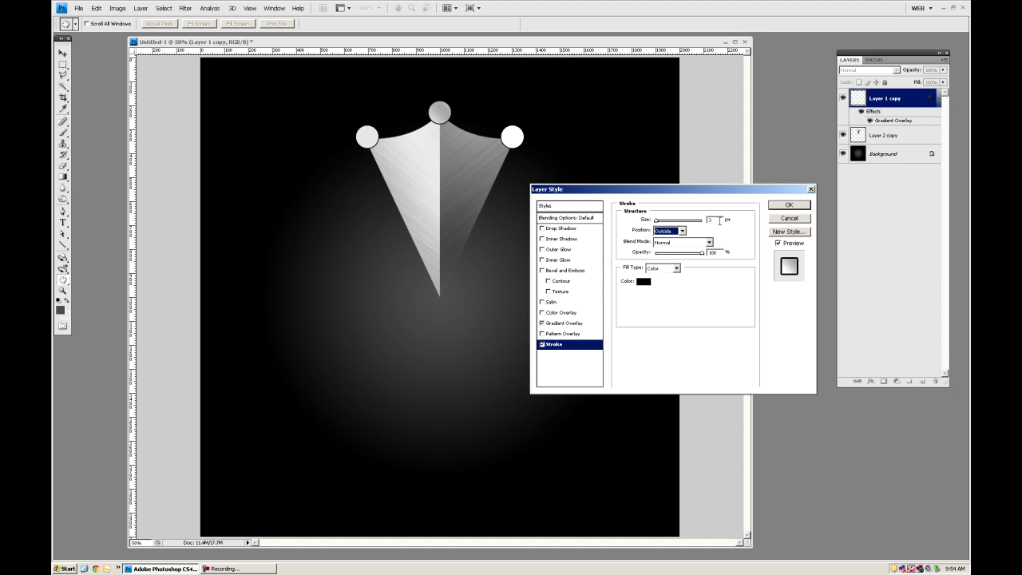
text(4)
click(673, 269)
click(669, 286)
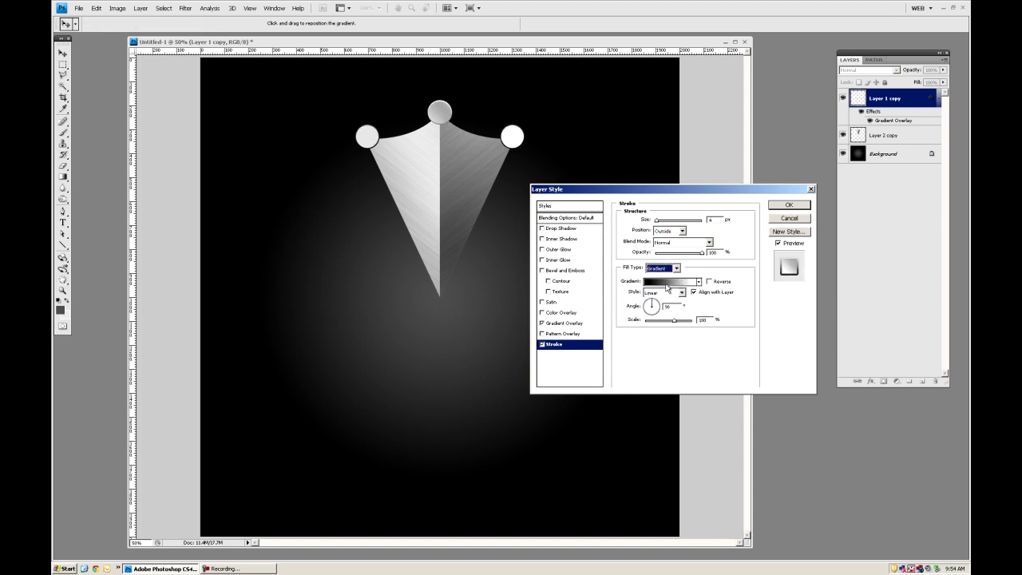
Change the black stop of the circles' stroke gradient to medium grey (#848484) and accept the gradient.
click(660, 285)
click(734, 292)
click(775, 332)
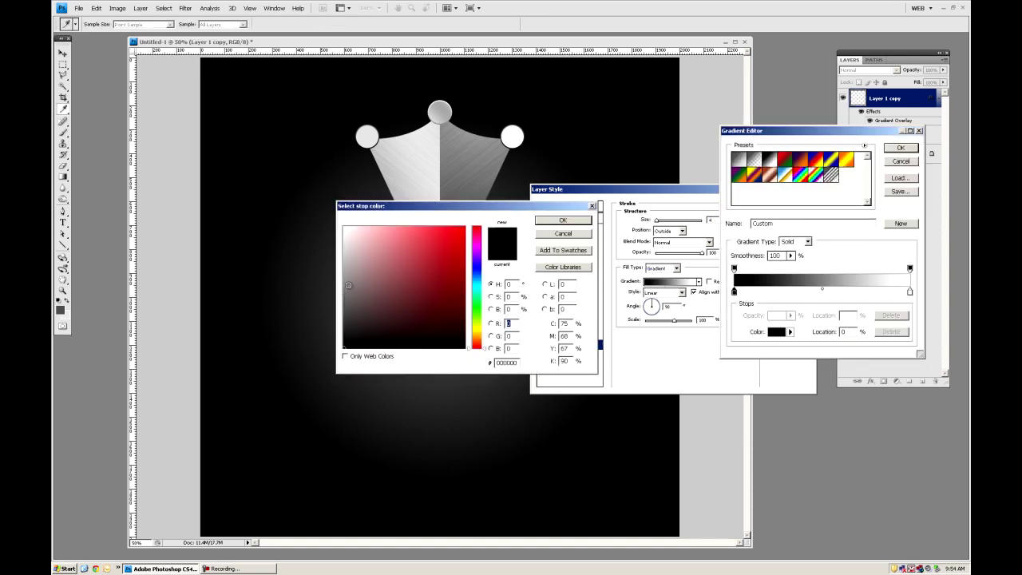
drag(343, 285, 326, 284)
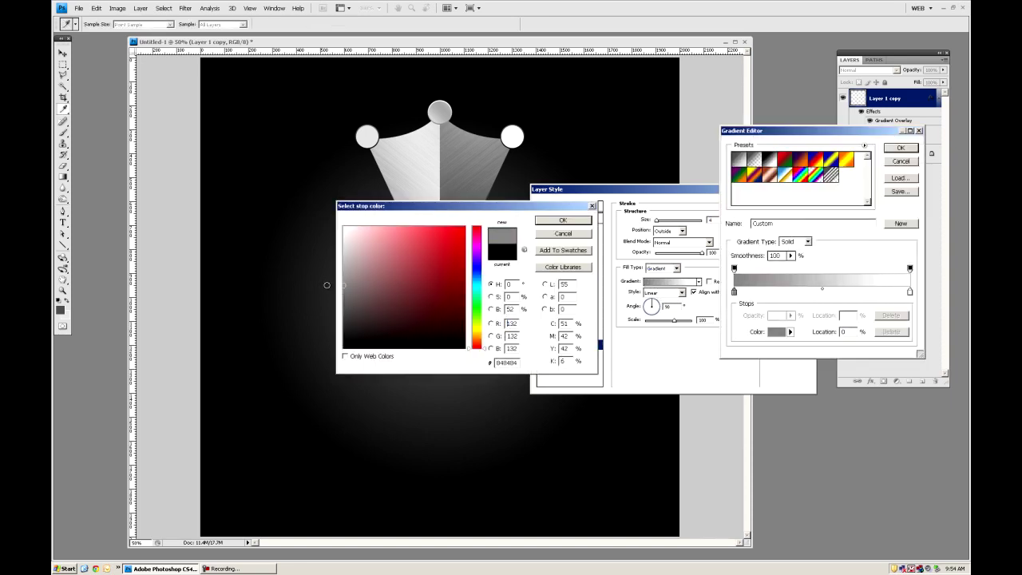
click(563, 221)
click(902, 150)
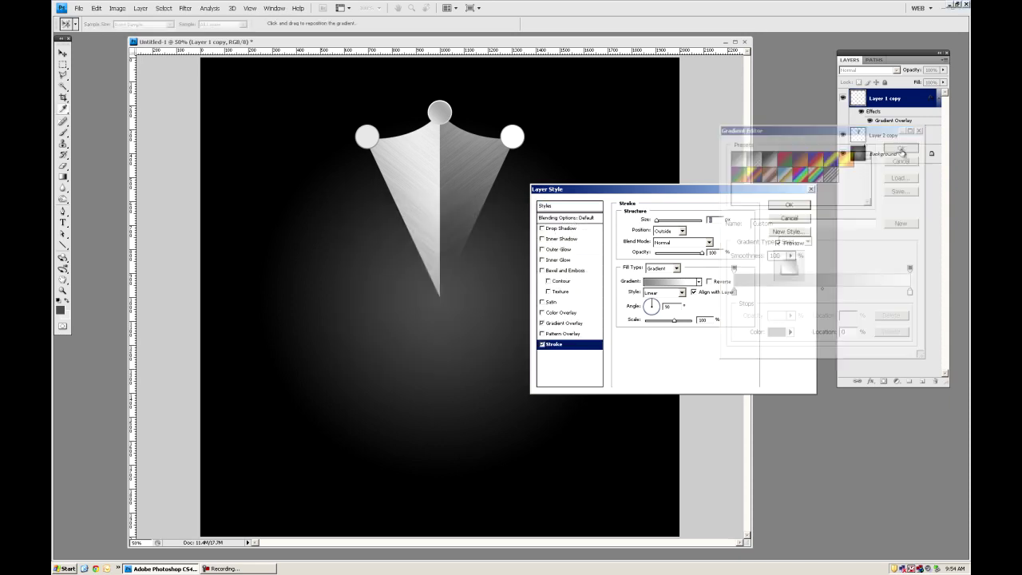
Add a black Outer Glow to the circles layer and set its blend mode to Normal.
click(569, 250)
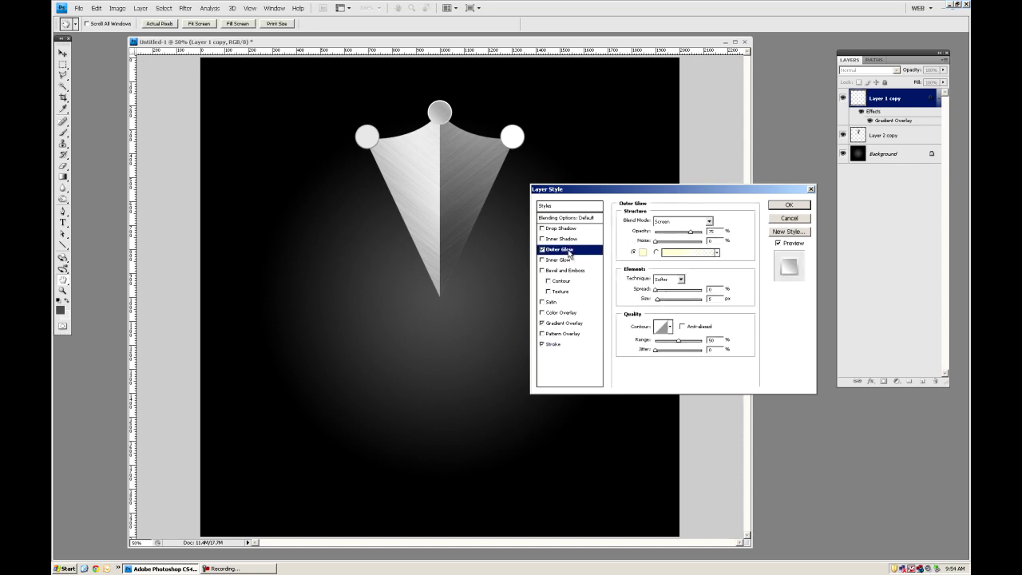
click(644, 254)
drag(413, 325, 342, 352)
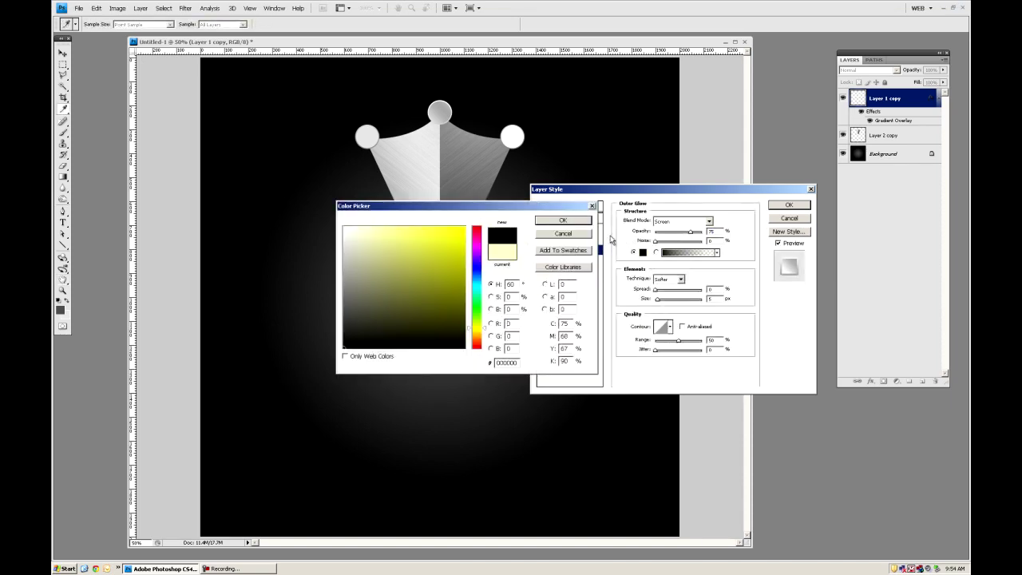
click(586, 224)
click(675, 222)
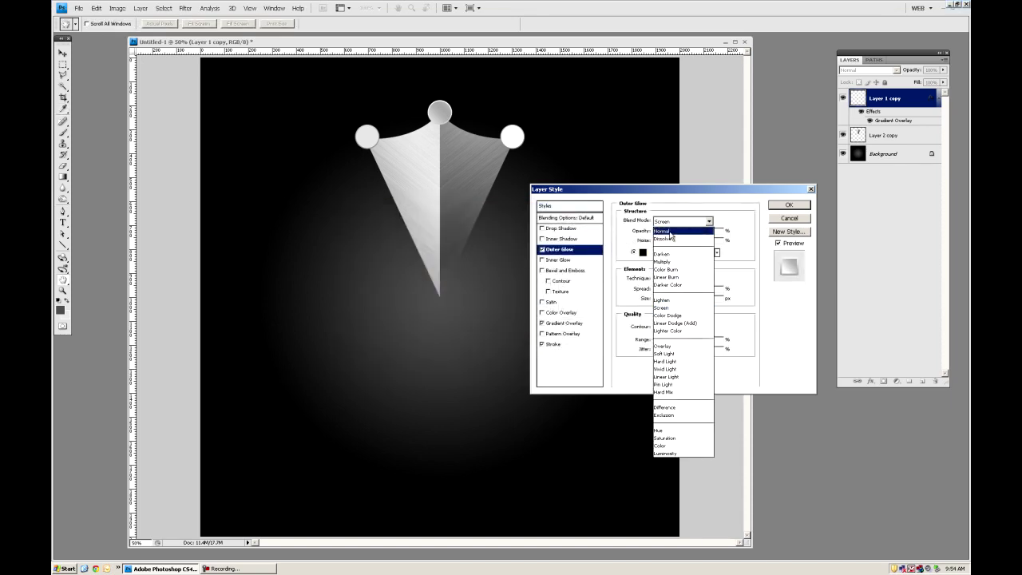
click(671, 232)
Enlarge the outer glow's size, lower its opacity slightly, and apply the layer style.
drag(657, 299, 666, 303)
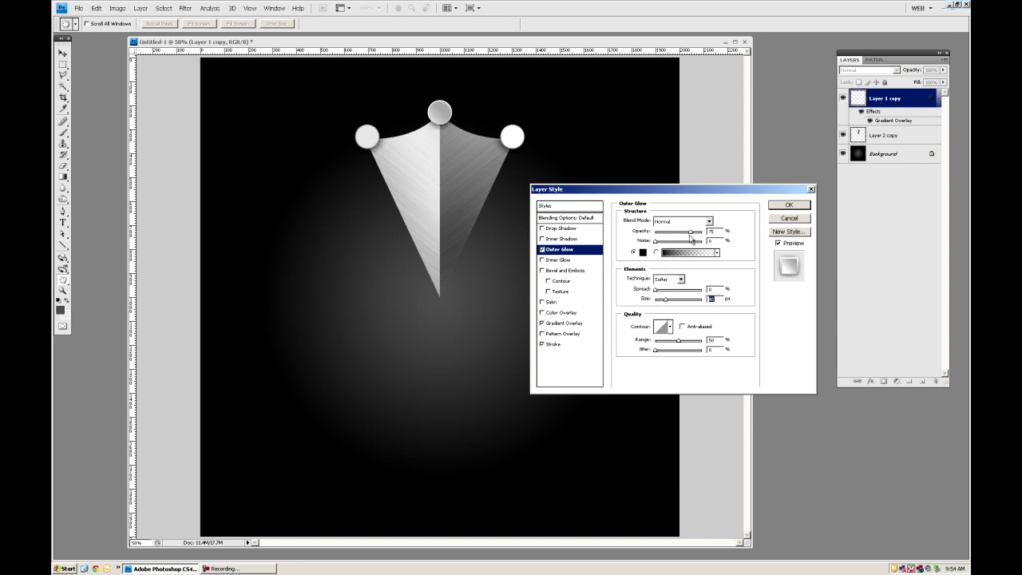
drag(691, 234, 682, 234)
click(789, 206)
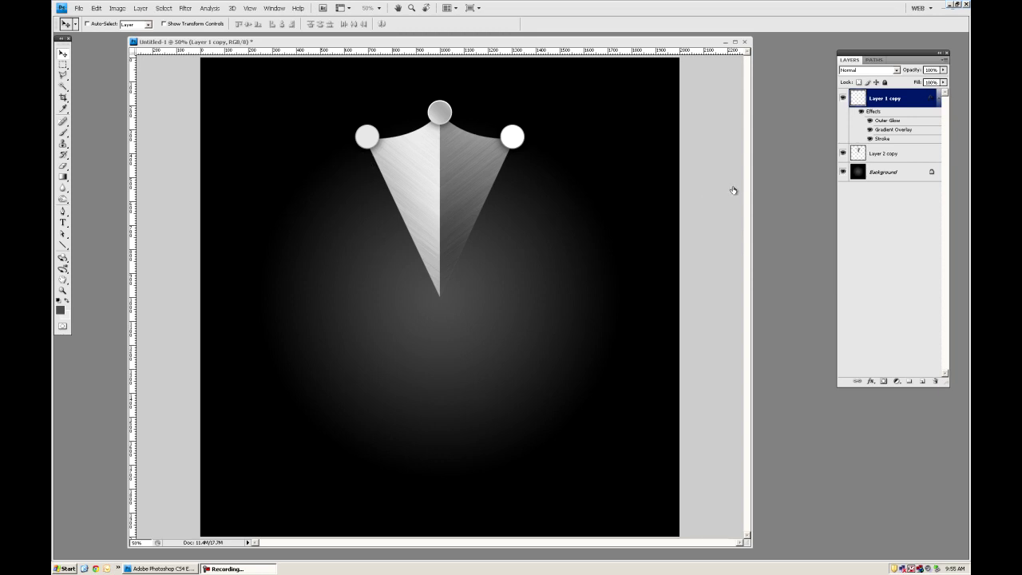
Group the circles layer and the brushed-metal shape layer, and show the guides.
shift+click(879, 154)
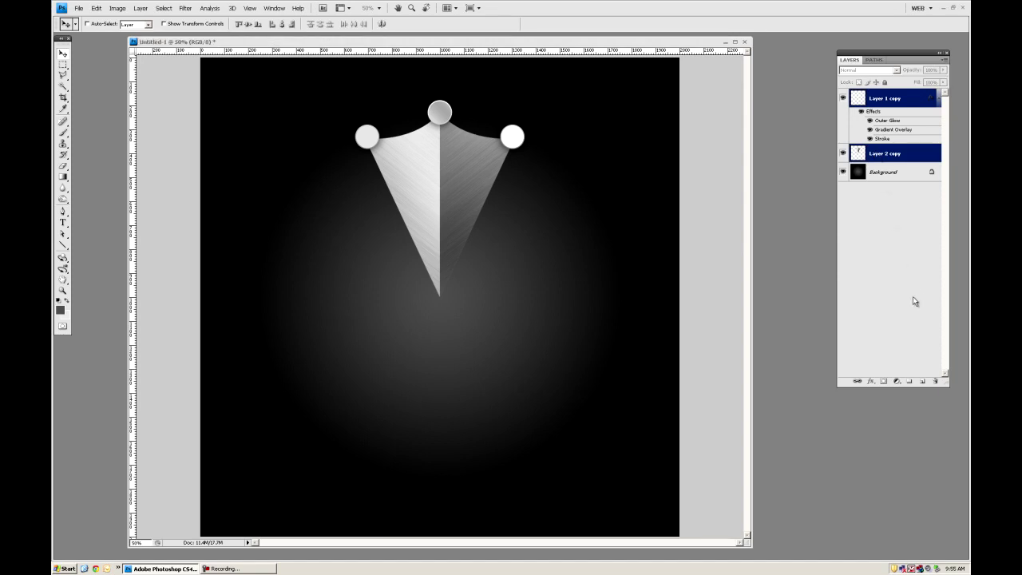
click(909, 383)
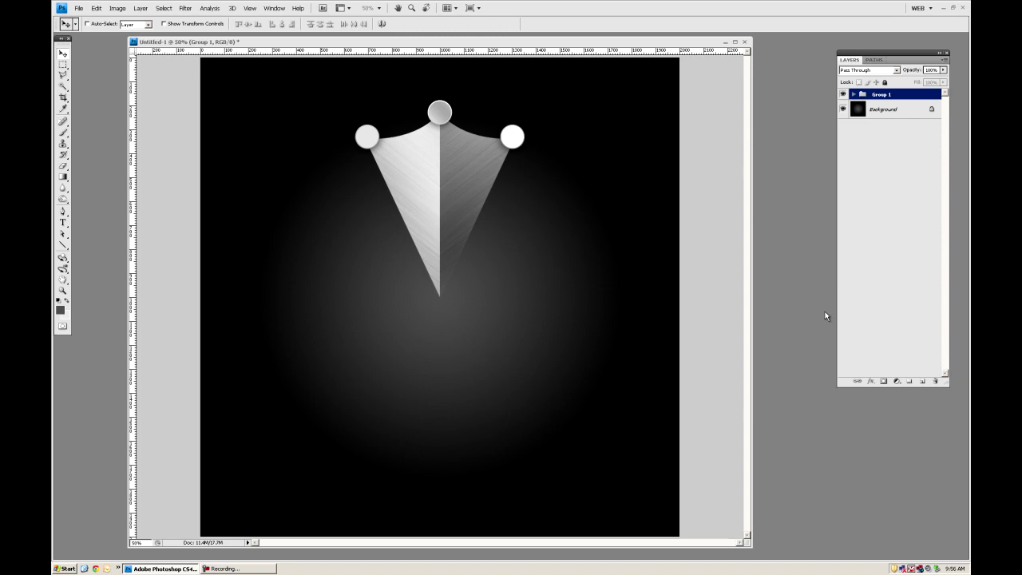
key(ctrl+semicolon)
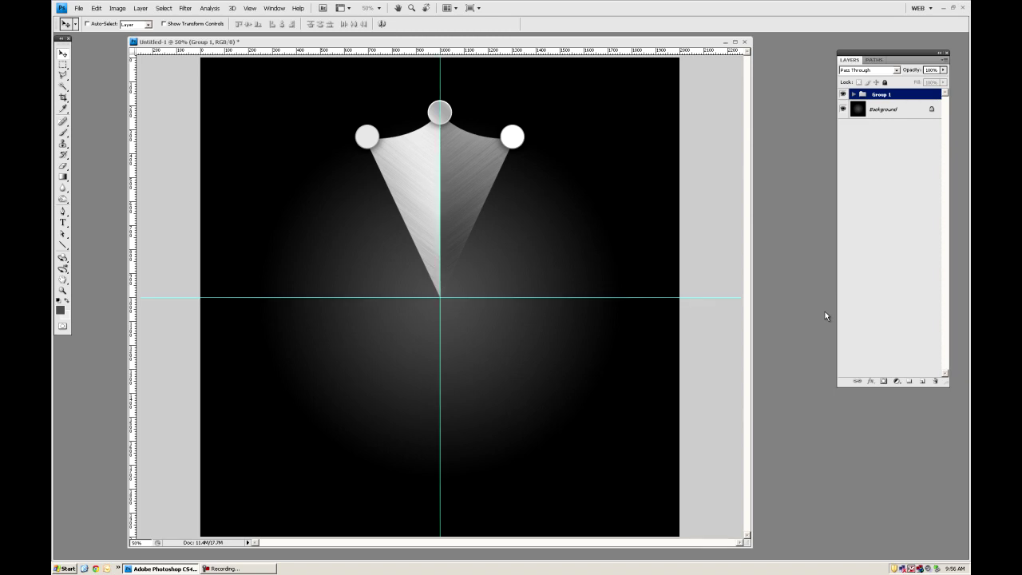
Duplicate the group and rotate the copy 72° about the intersection of the guides.
drag(896, 99, 922, 382)
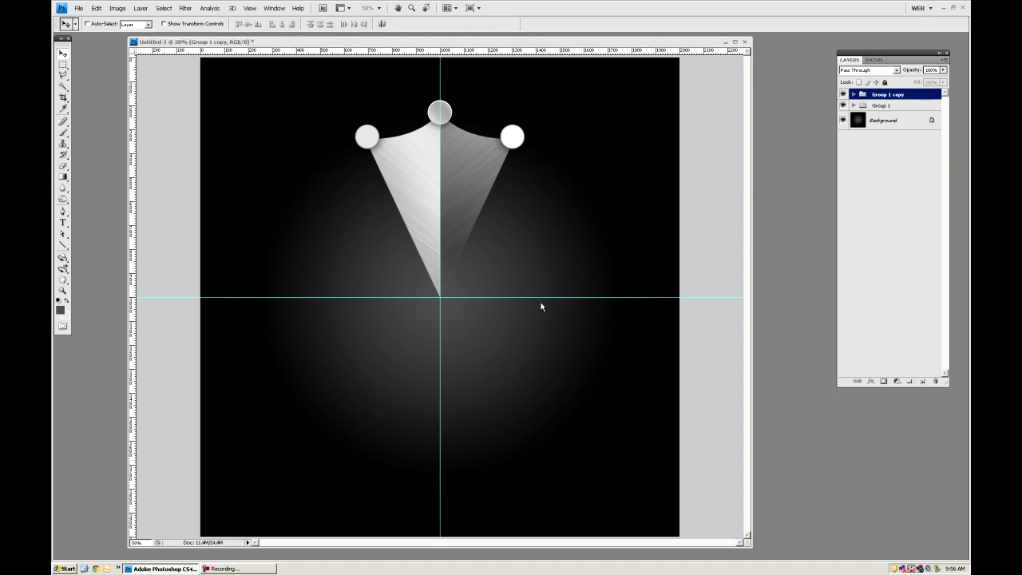
key(ctrl+t)
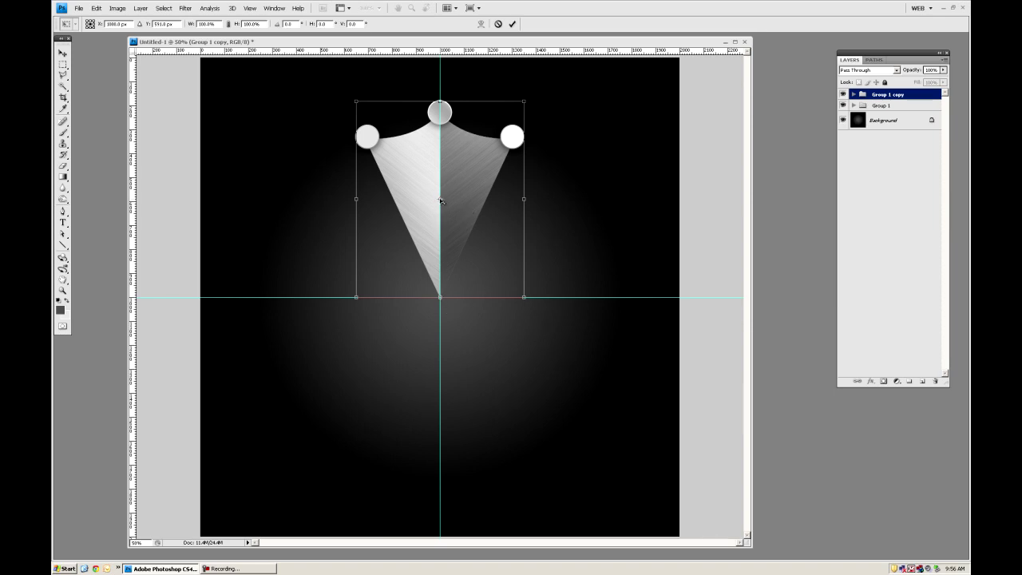
drag(441, 200, 443, 300)
click(290, 24)
text(72)
key(Return)
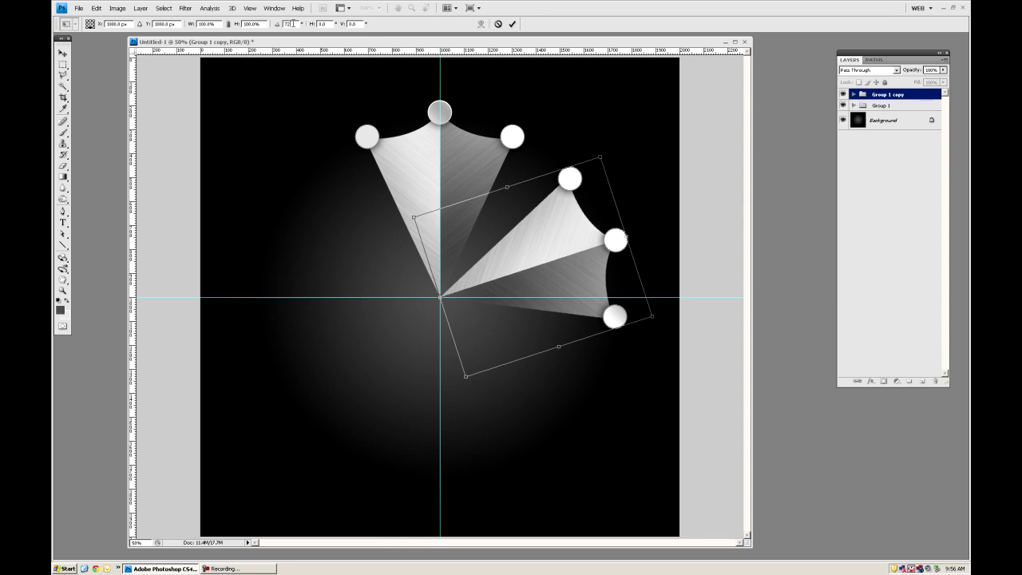
key(Return)
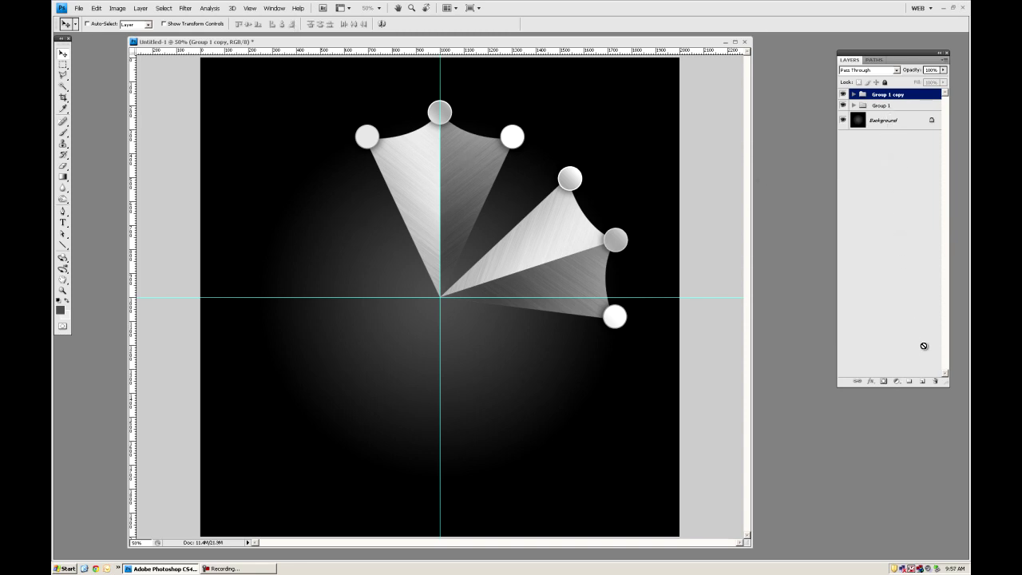
Duplicate the original group again and rotate this copy 144° about the intersection of the guides.
drag(879, 105, 923, 382)
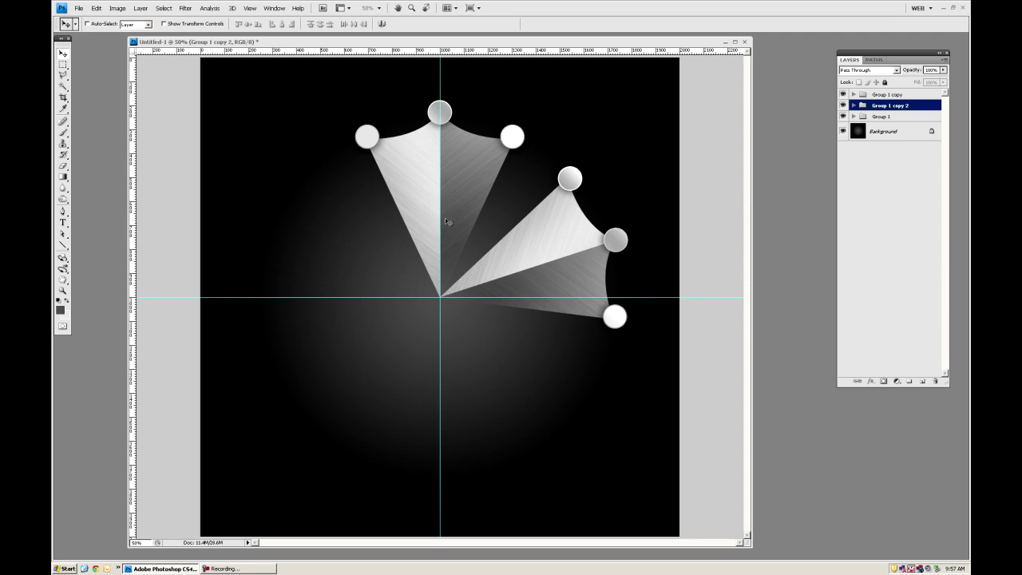
key(ctrl+t)
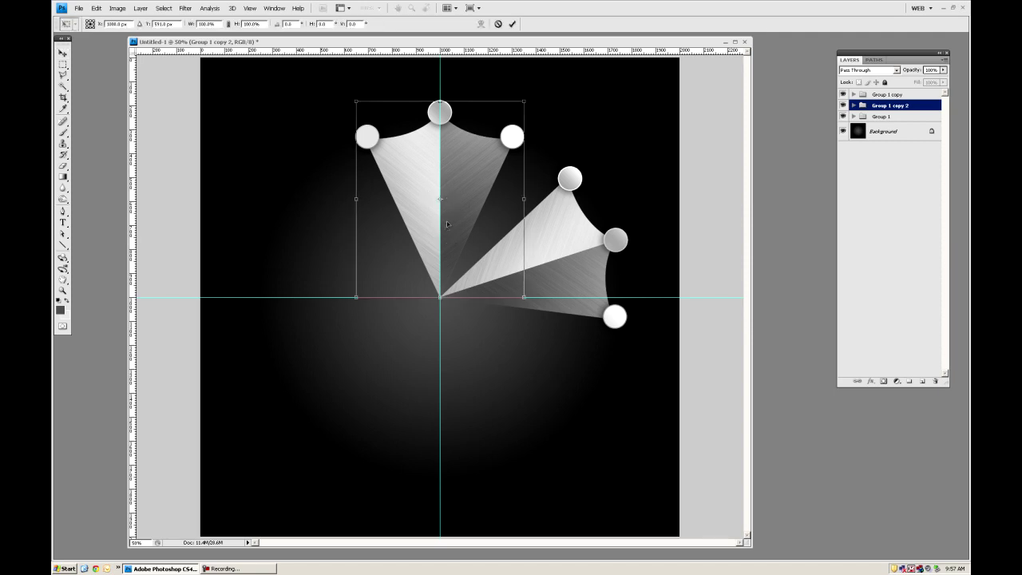
drag(441, 201, 443, 301)
text(144)
key(Return)
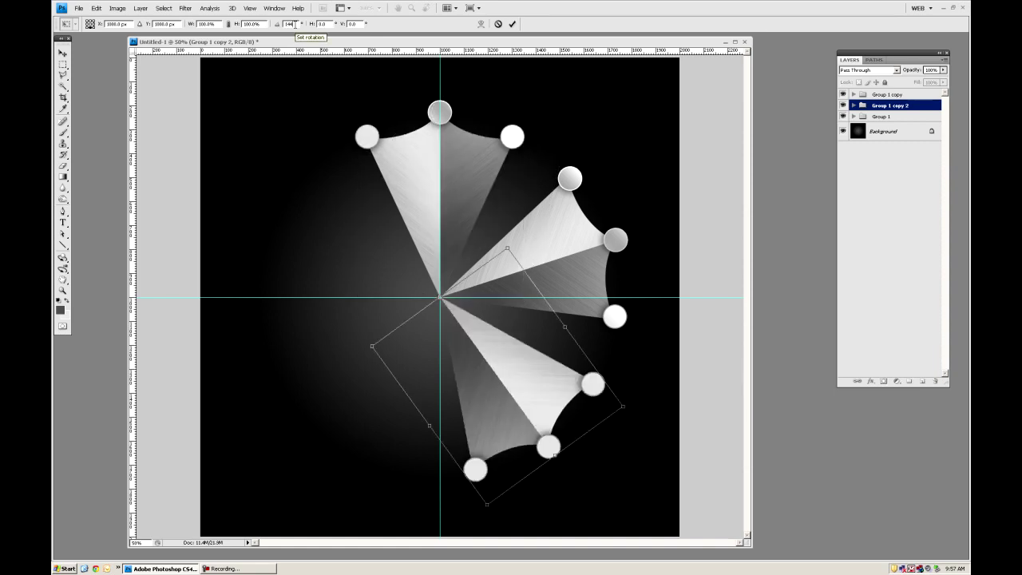
key(Return)
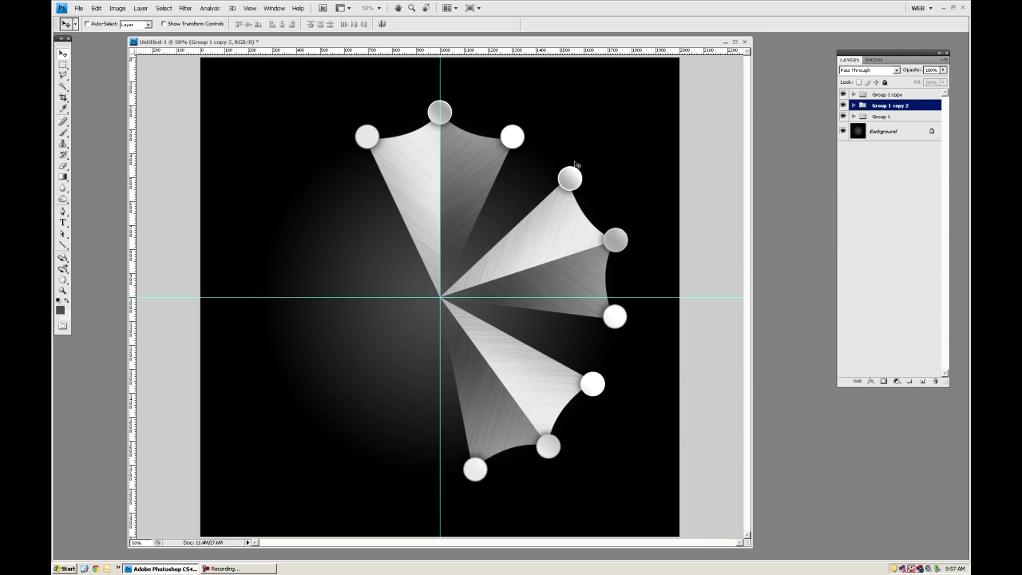
Make a third duplicate of Group 1 and flip it horizontally.
drag(891, 121, 922, 382)
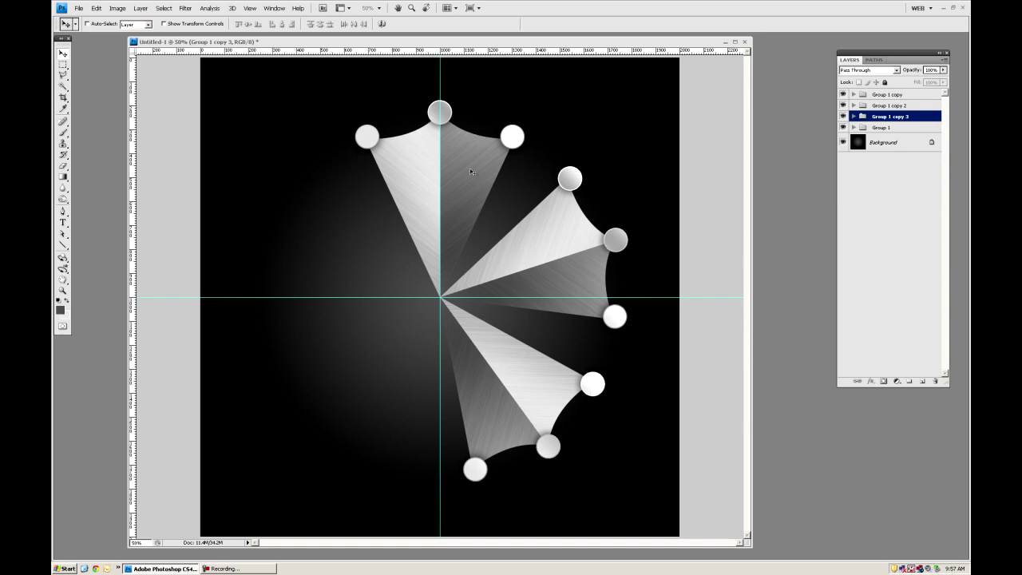
click(96, 8)
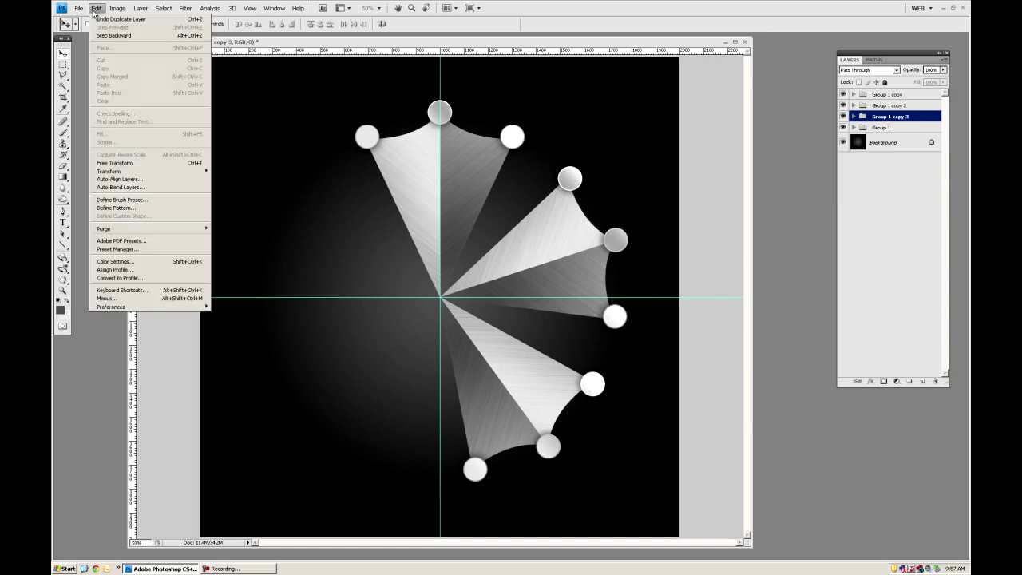
mouse_move(146, 173)
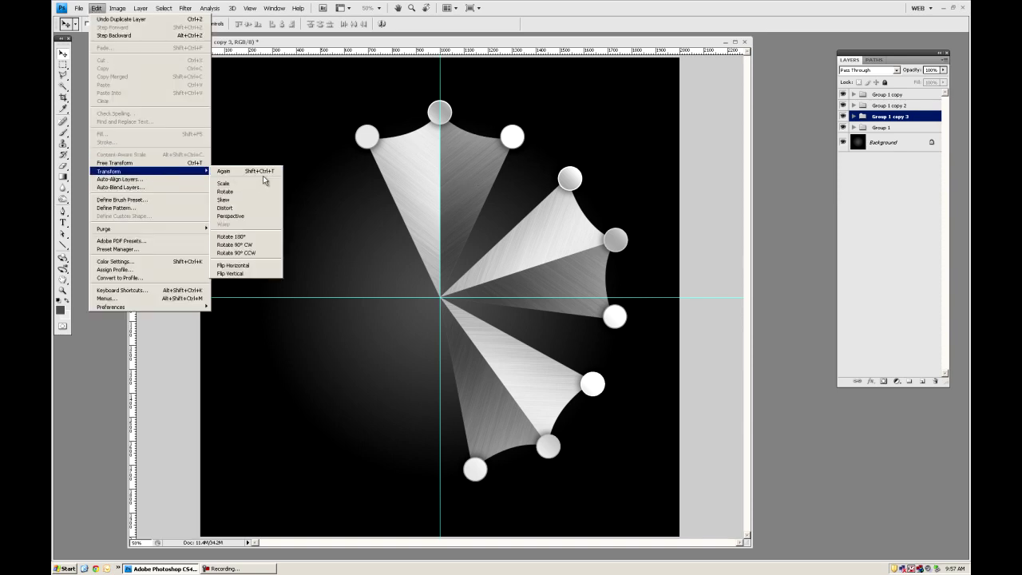
click(268, 268)
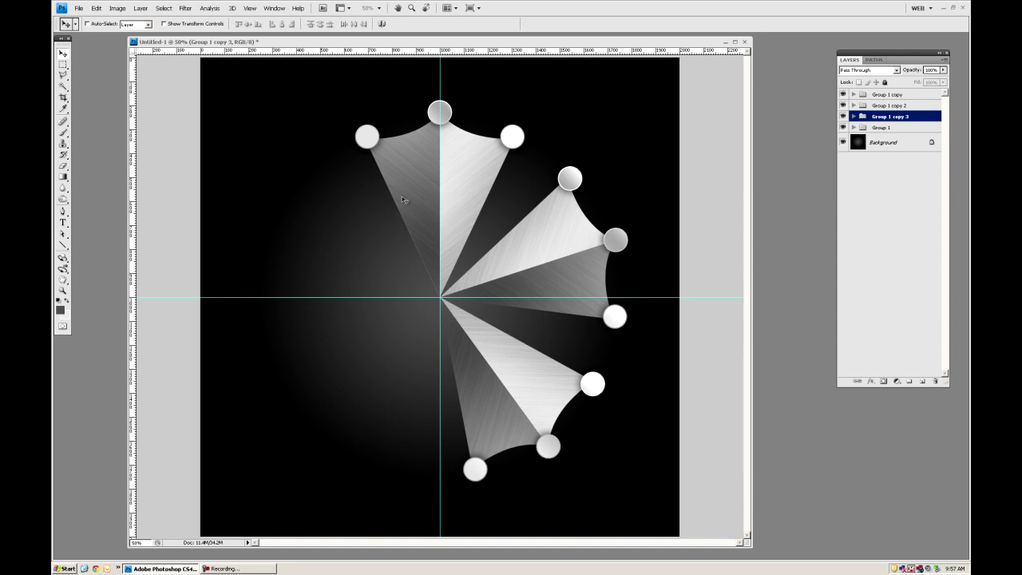
Rotate the flipped third copy by -72° with its pivot at the intersection of the guides.
key(ctrl+t)
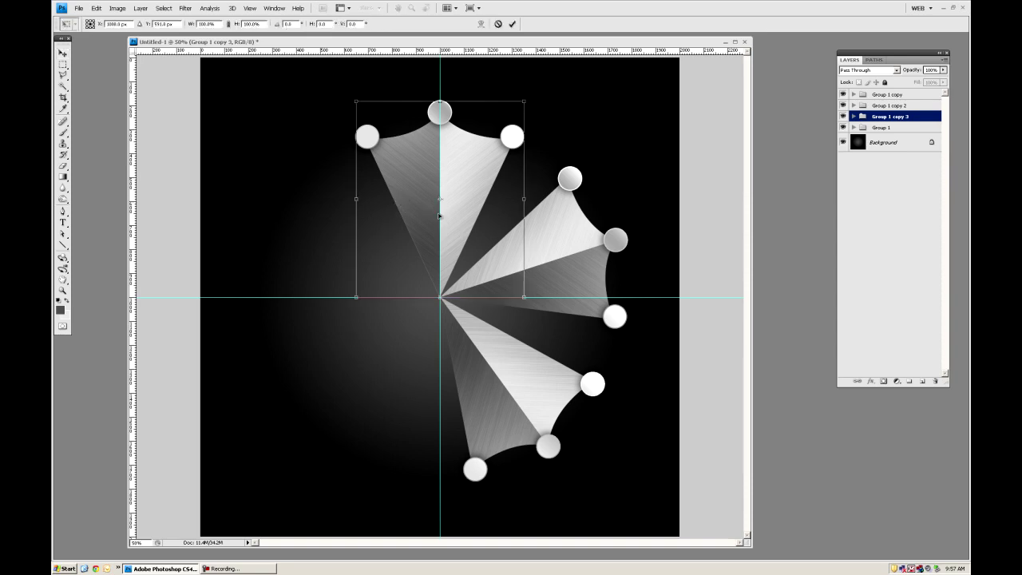
drag(441, 201, 442, 214)
drag(442, 272, 441, 299)
click(295, 23)
text(-72)
key(Return)
key(Return)
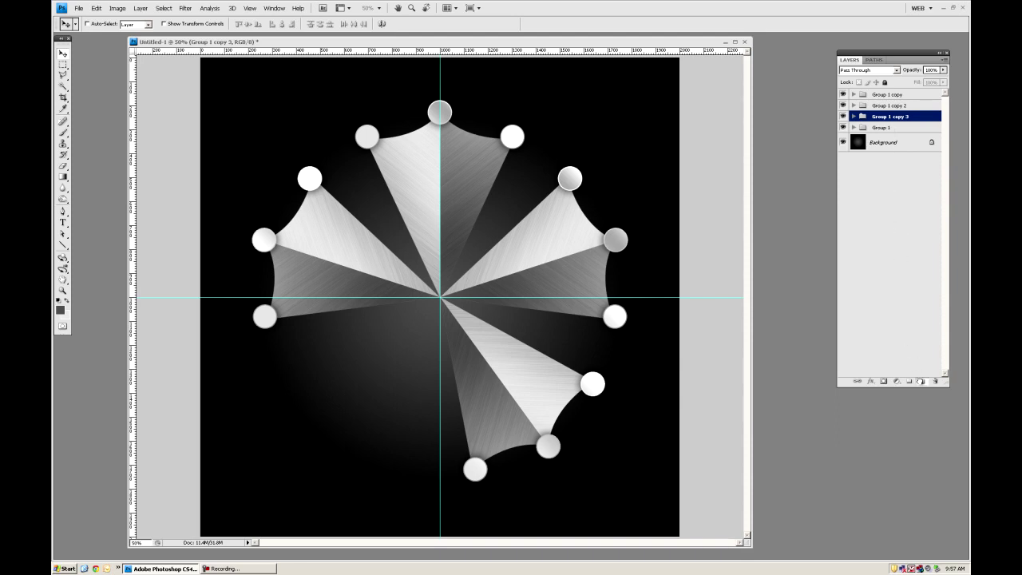
Make a fourth duplicate of Group 1 and flip it horizontally.
key(ctrl+j)
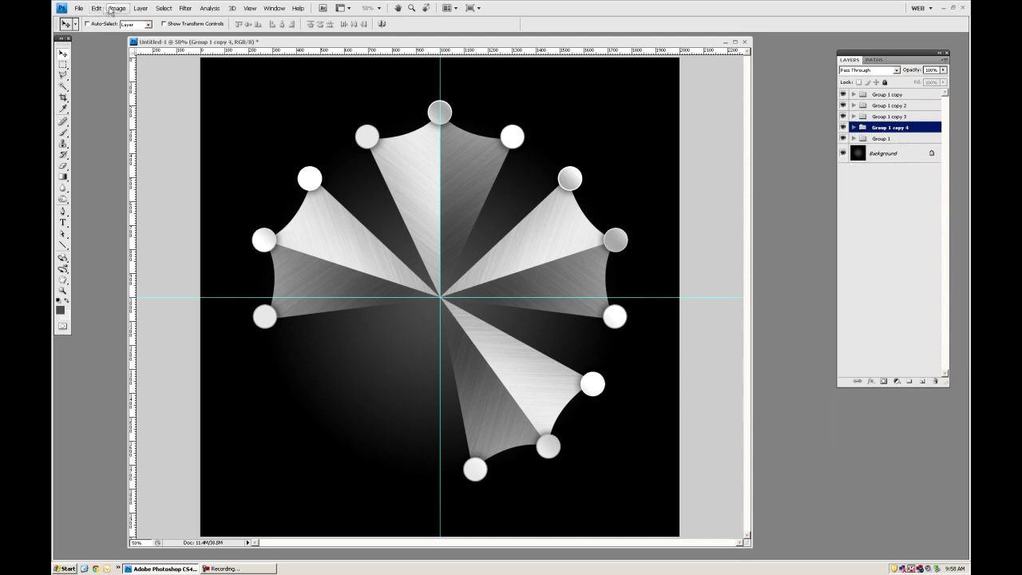
click(98, 8)
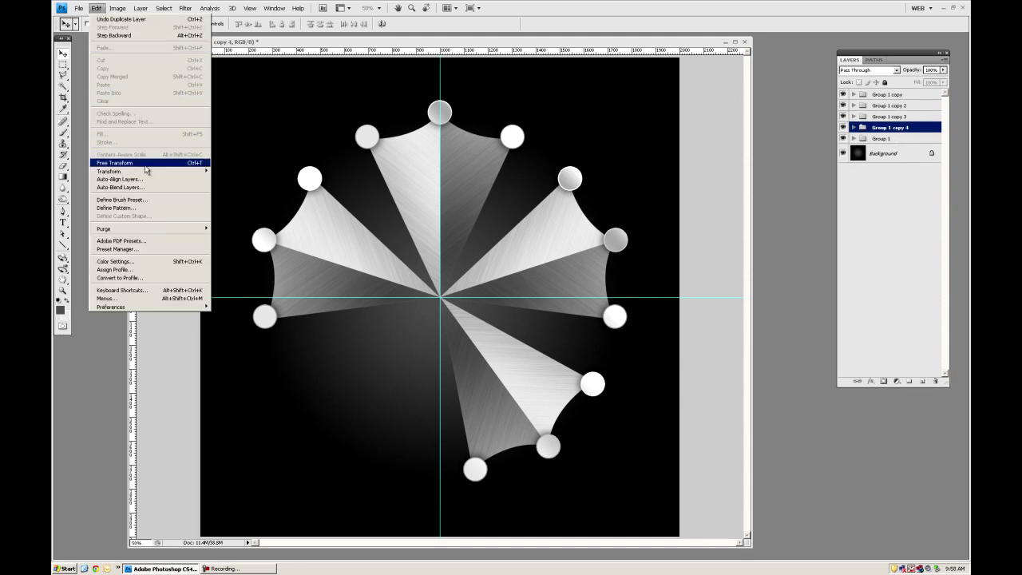
mouse_move(148, 171)
click(240, 259)
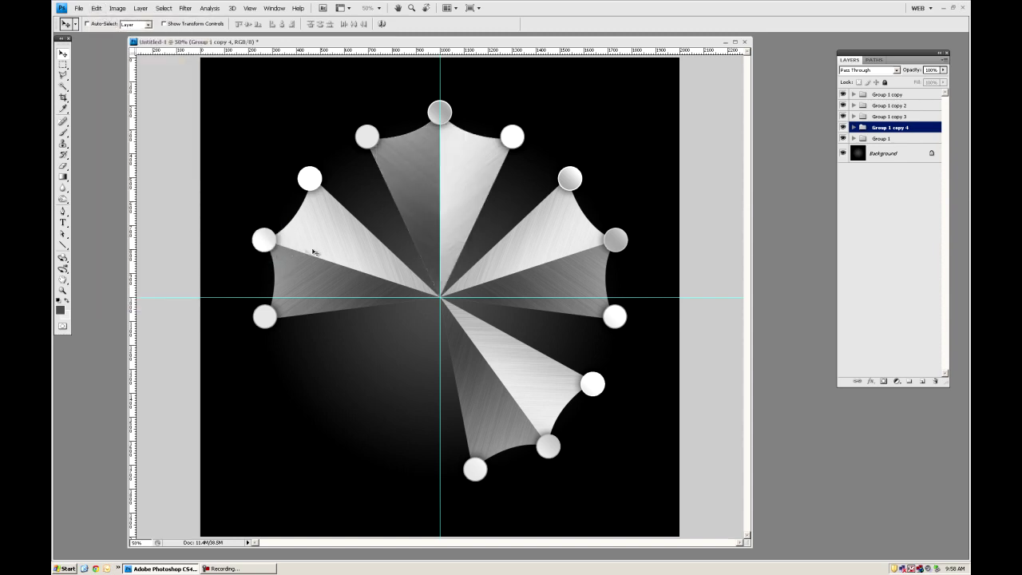
Rotate the flipped fourth copy 144° counter-clockwise about the intersection of the guides, and hide the guides.
key(ctrl+t)
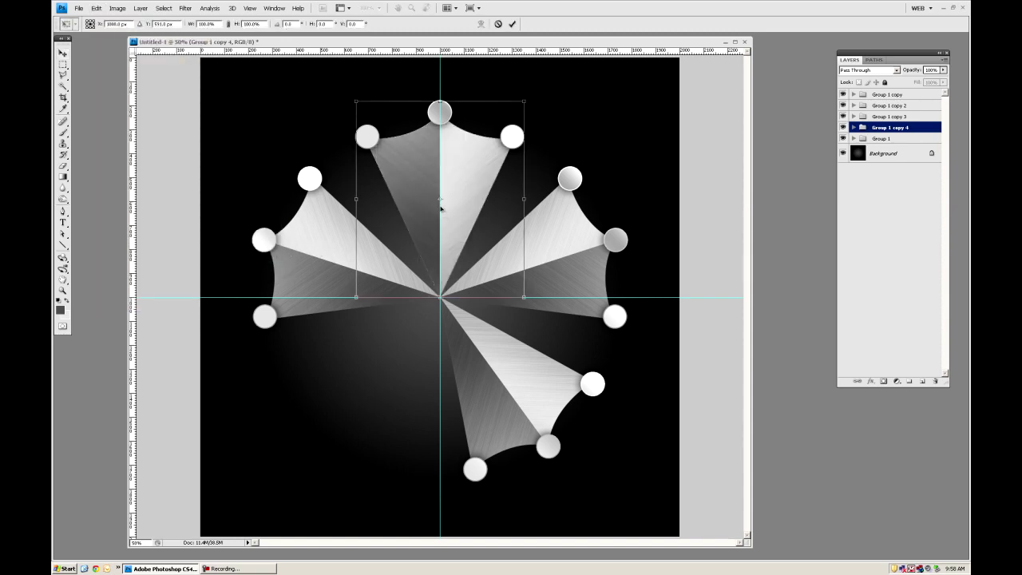
drag(440, 201, 440, 298)
text(144)
key(Return)
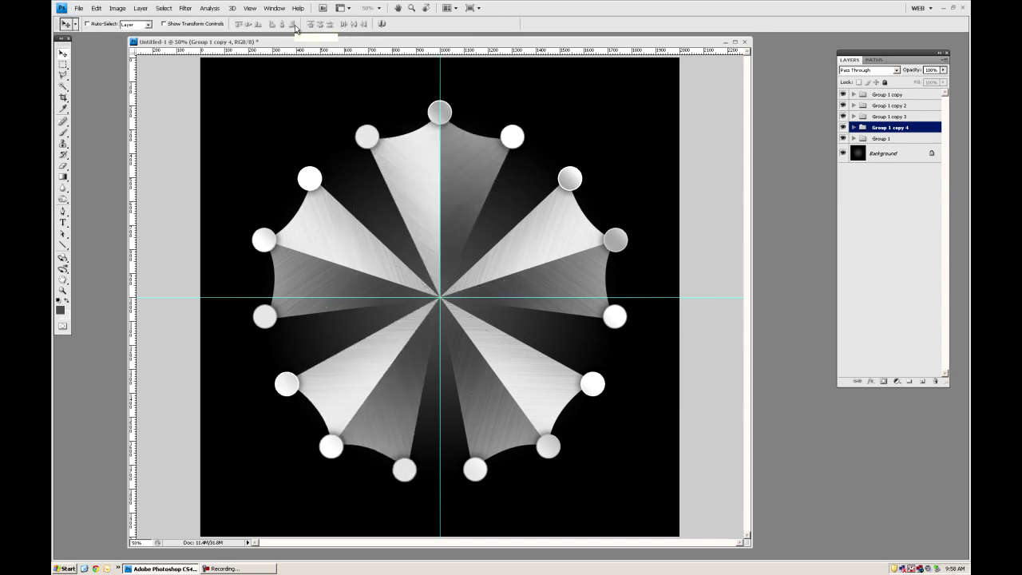
key(ctrl+semicolon)
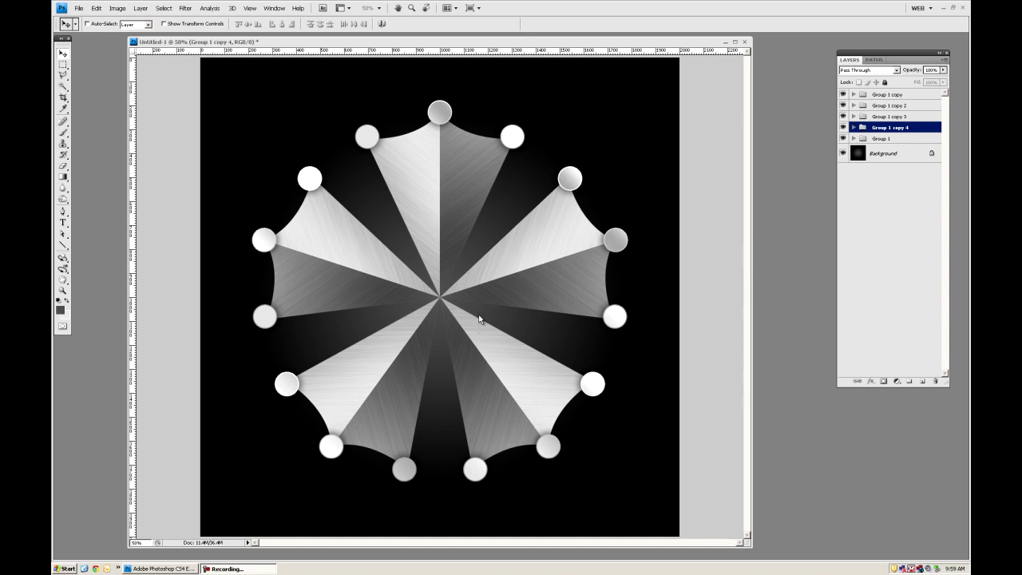
Turn on Auto-Select for layers with the Move tool and select the upper brushed-metal shape's layer in Group 1.
click(87, 24)
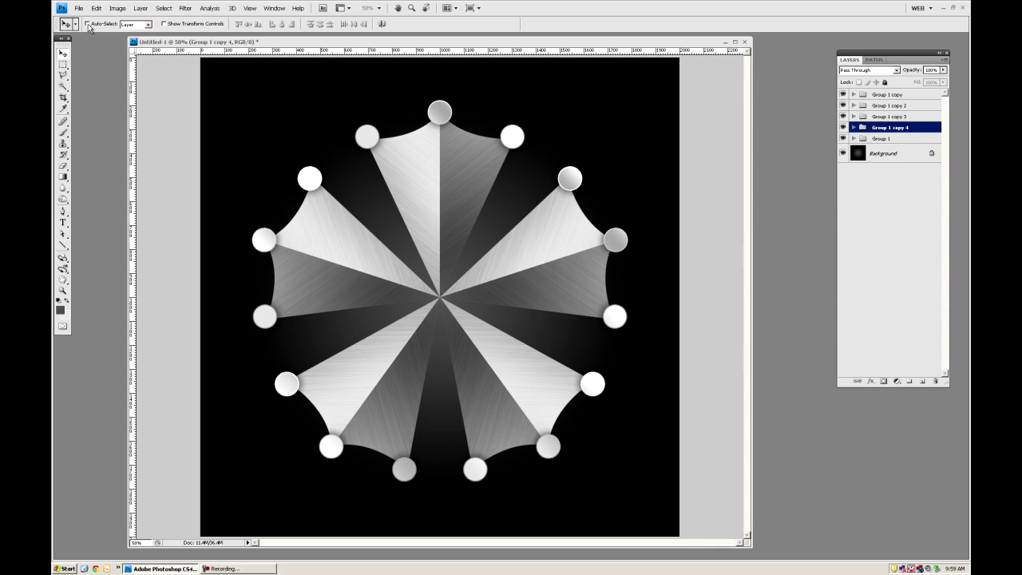
click(147, 25)
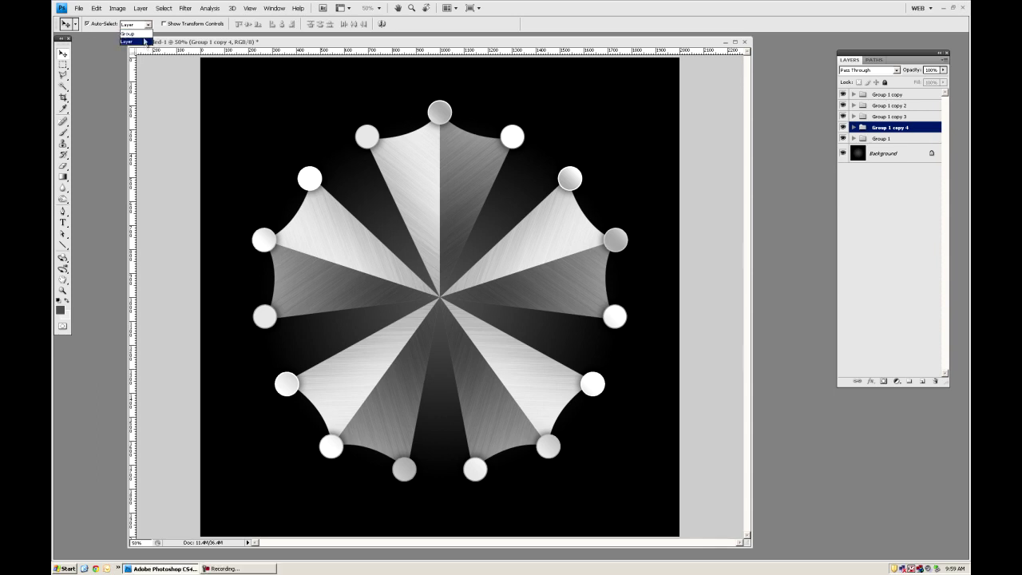
click(144, 41)
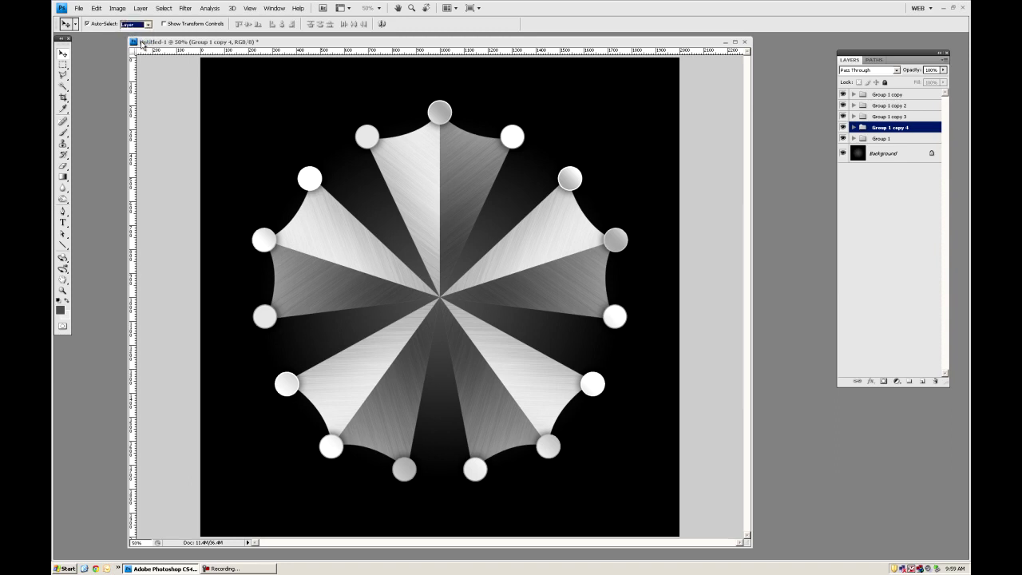
click(462, 179)
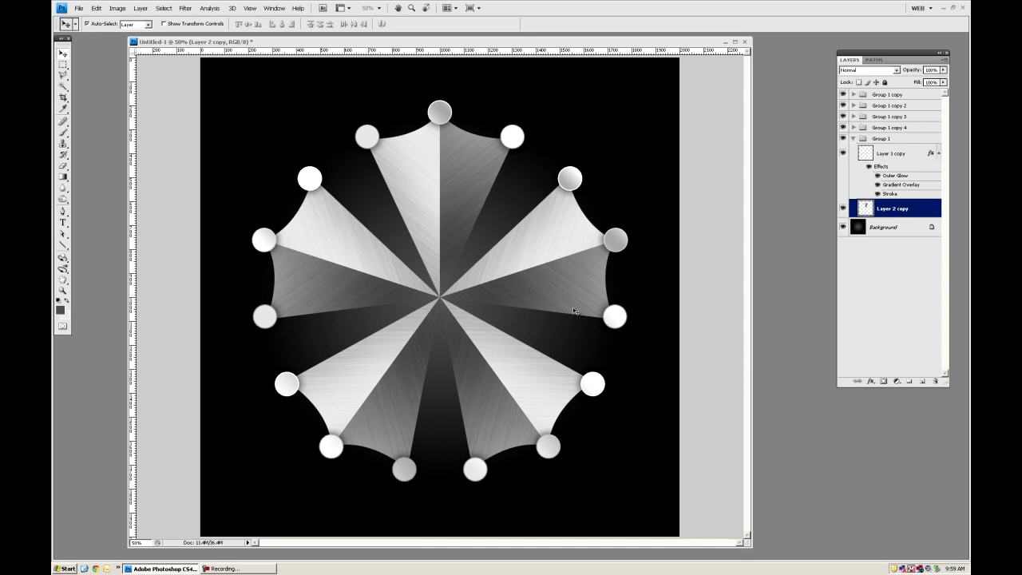
Merge the five brushed-metal shape layers into one layer and all the circle layers into another.
click(543, 248)
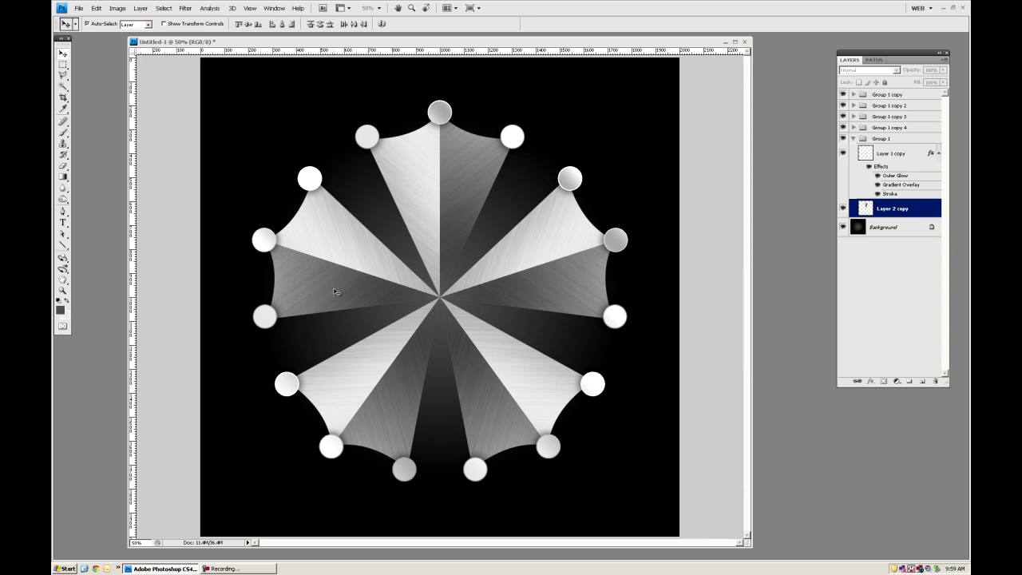
key(ctrl+e)
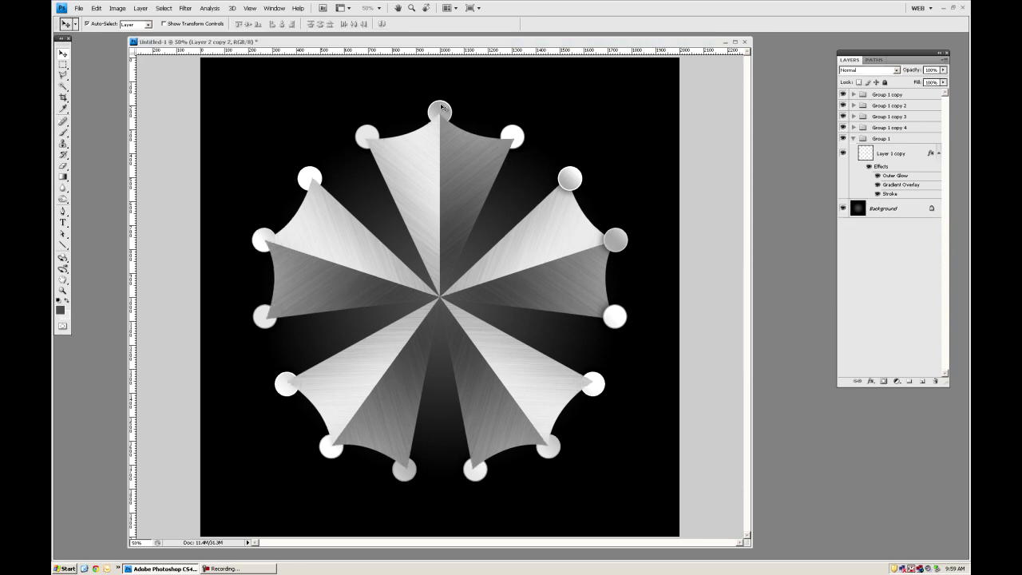
click(441, 107)
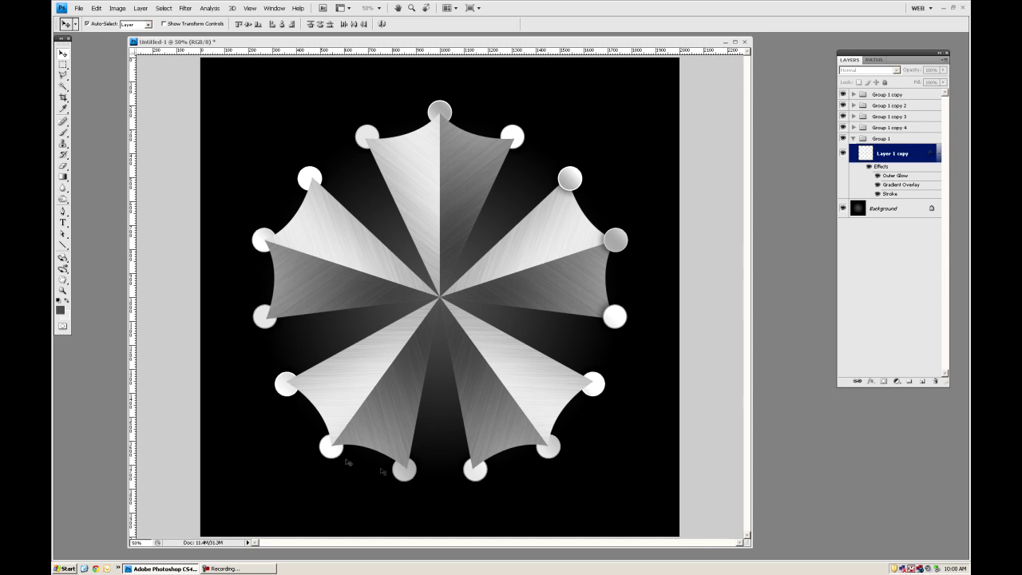
click(480, 477)
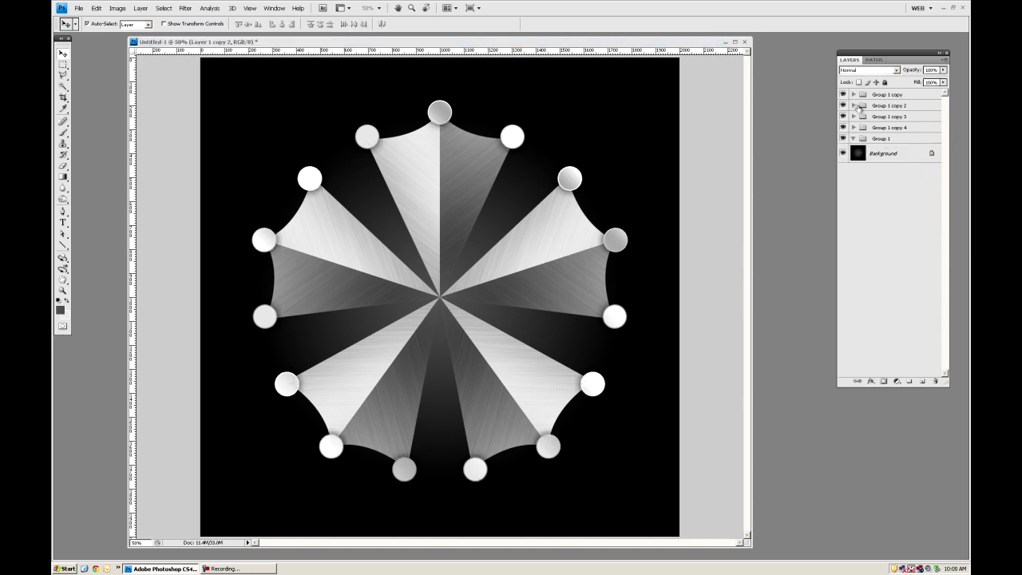
Expand Group 1 copy and delete the emptied groups Group 1 copy 2, Group 1 copy 3, Group 1 copy 4 and Group 1.
click(853, 94)
click(891, 144)
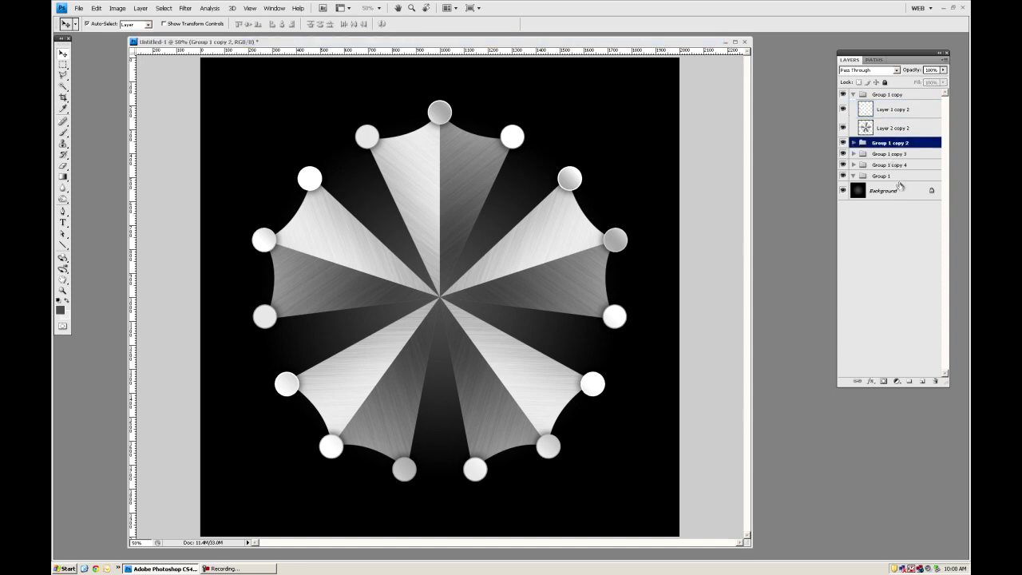
shift+click(894, 177)
click(936, 381)
key(Return)
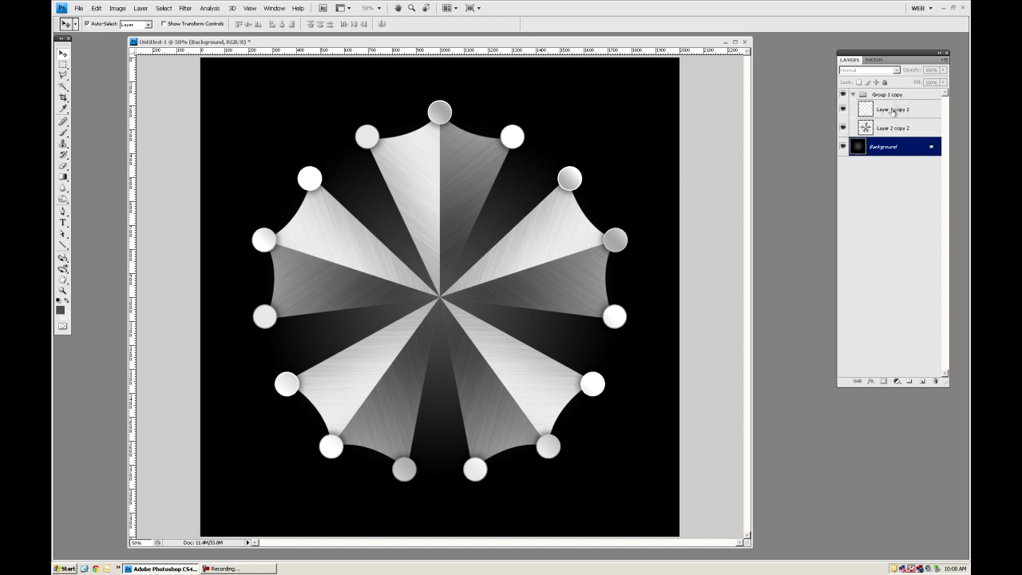
Check the merged circles layer by toggling its visibility, and duplicate the merged brushed-metal layer.
click(842, 111)
click(843, 111)
click(842, 110)
click(842, 111)
click(891, 130)
drag(899, 129, 921, 383)
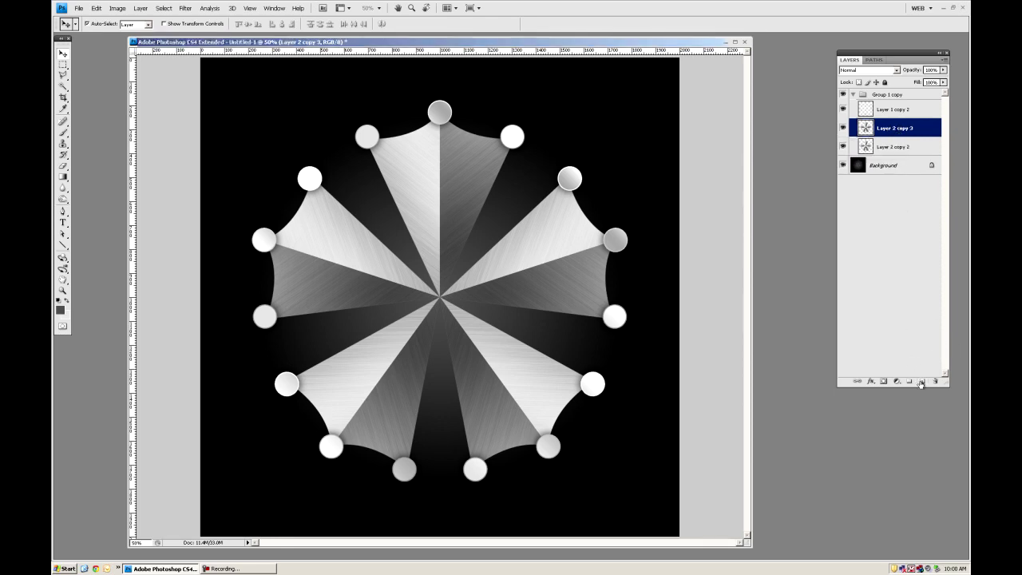
Add a 16 px Stroke effect to the duplicated metal layer with Center position and Gradient fill type.
click(871, 382)
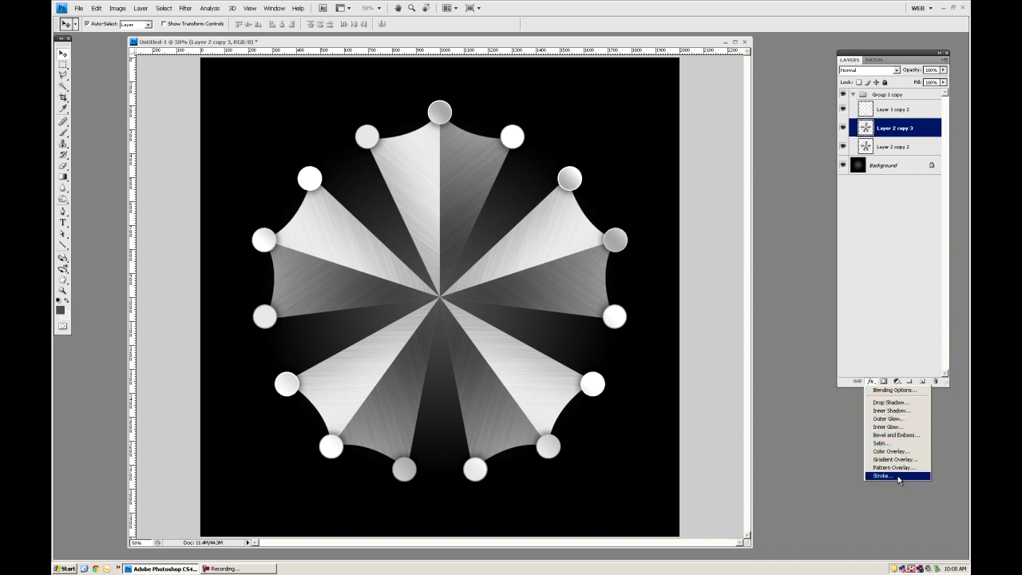
click(899, 476)
click(682, 232)
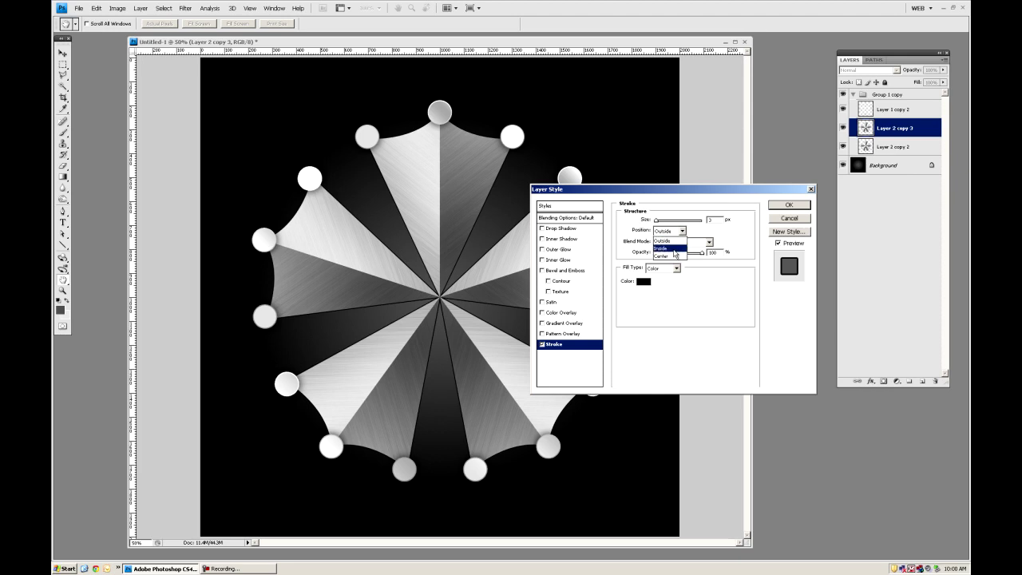
click(675, 255)
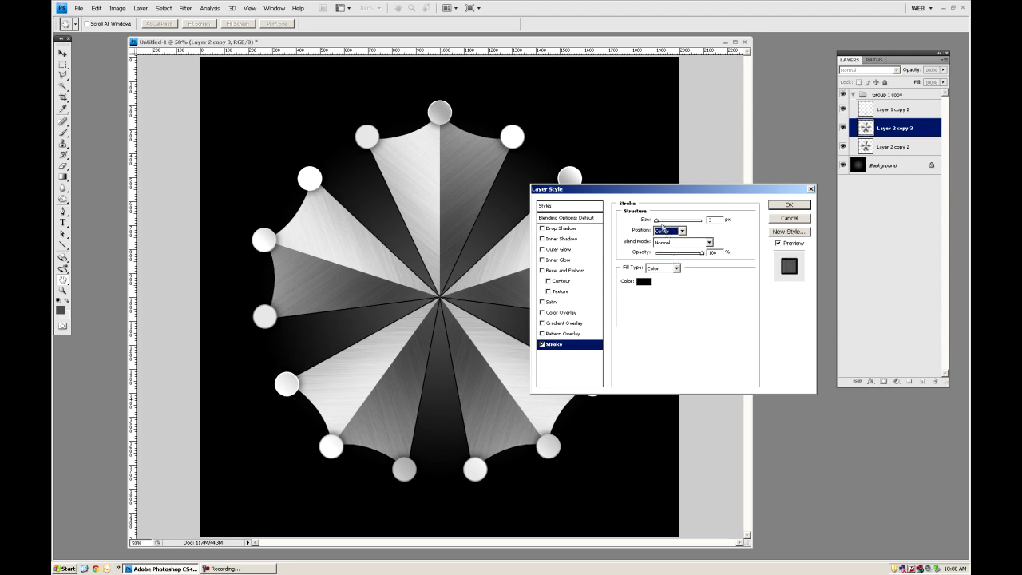
drag(657, 221, 661, 222)
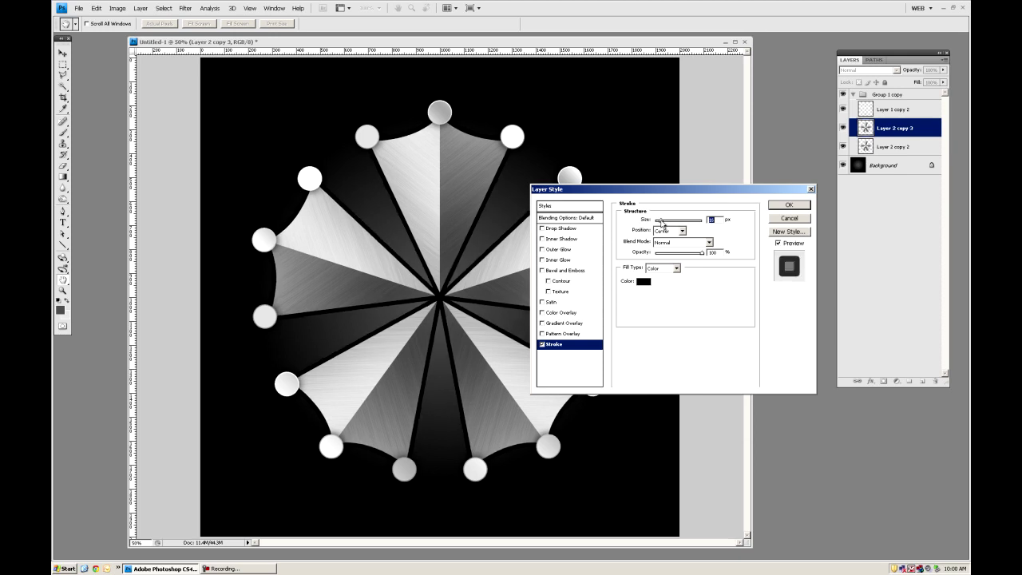
click(671, 269)
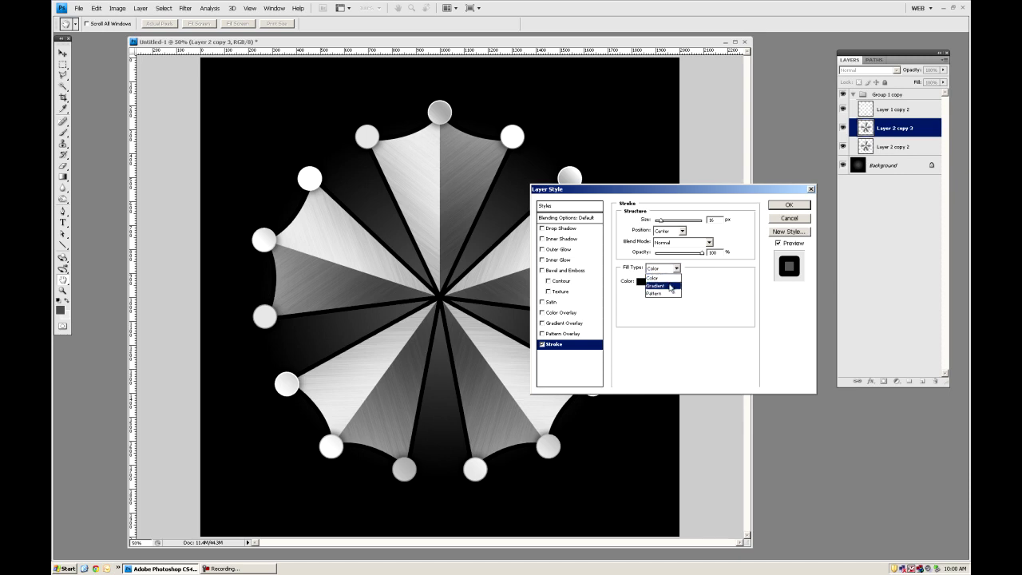
click(669, 275)
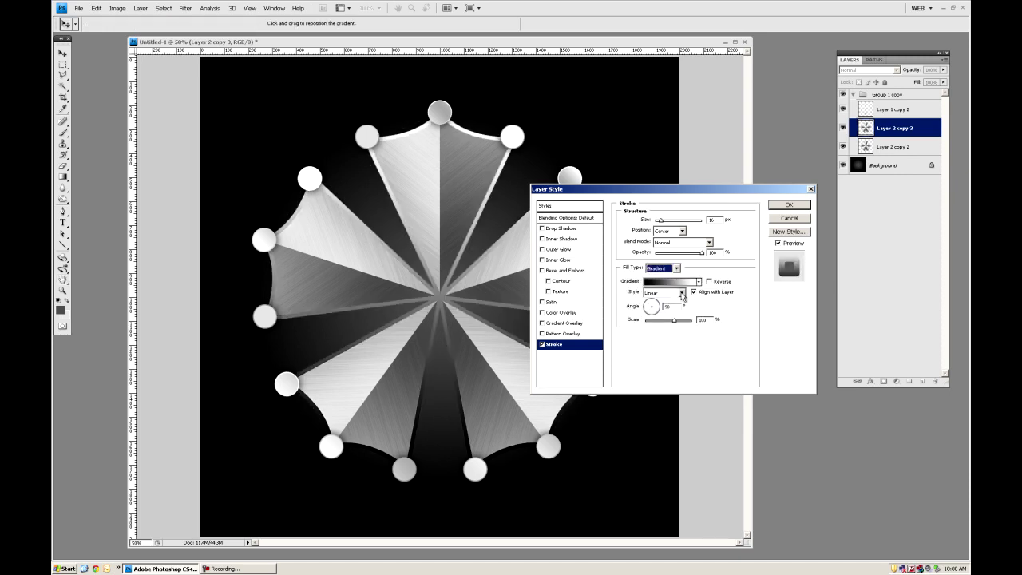
Set the white end stop of the stroke's gradient to magenta #ab228c.
click(683, 283)
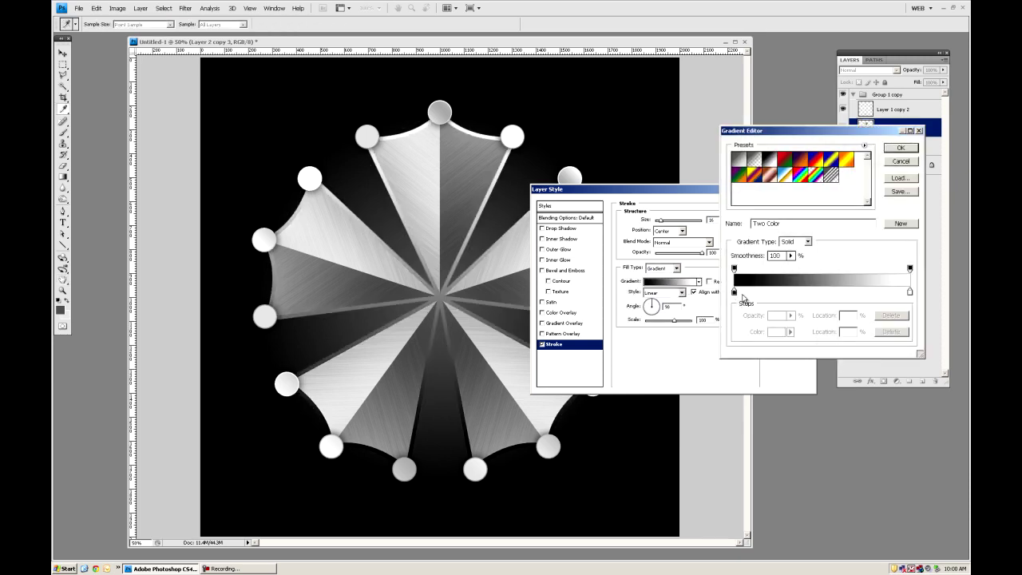
click(910, 292)
click(779, 332)
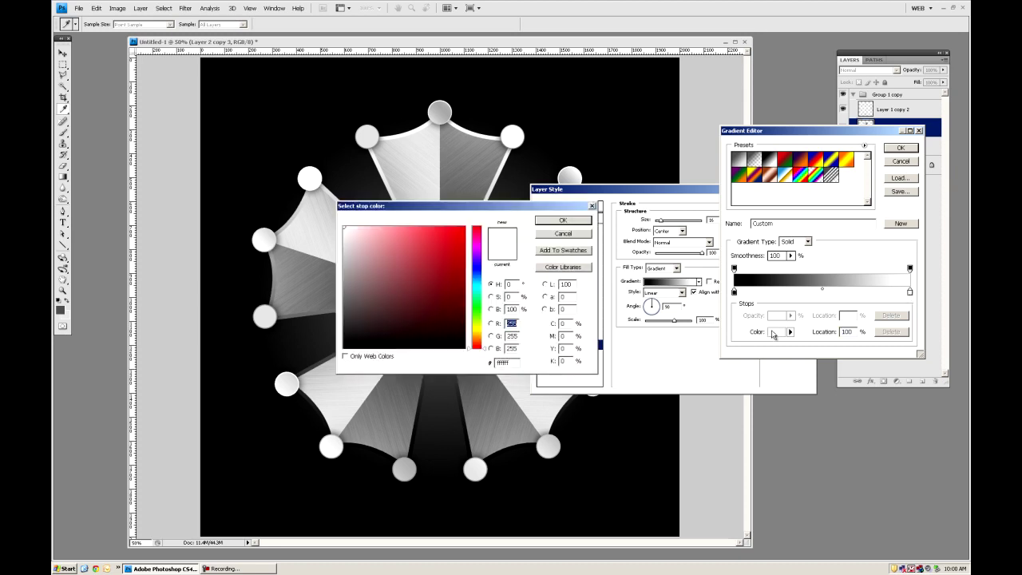
drag(487, 206, 669, 135)
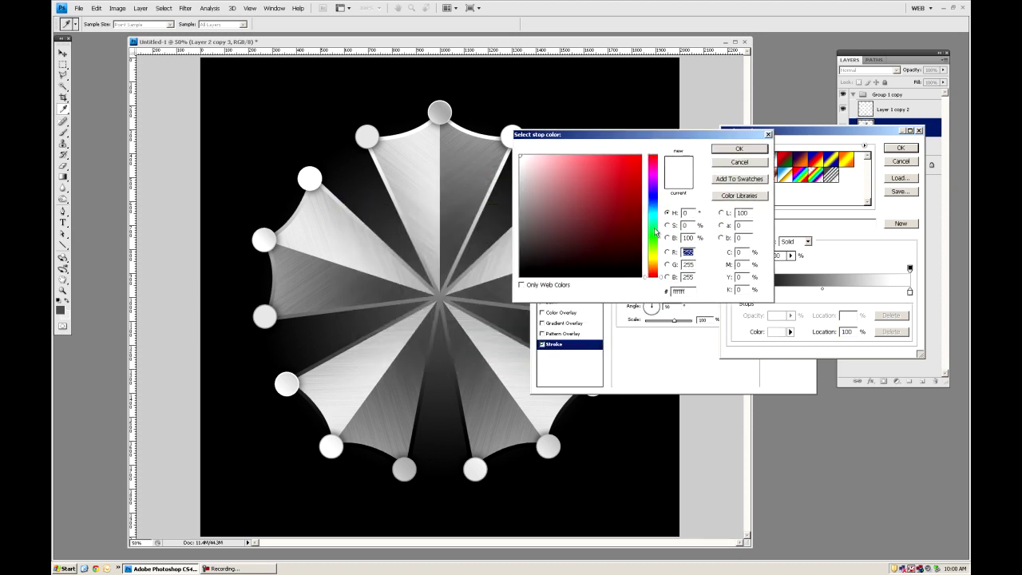
drag(658, 197, 657, 171)
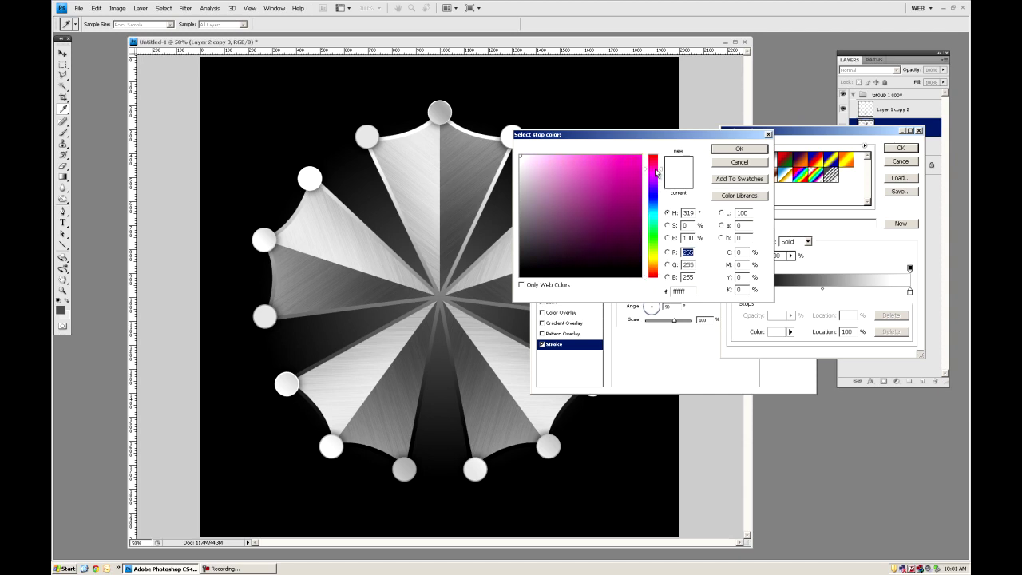
mouse_move(530, 161)
mouse_down()
mouse_move(610, 174)
mouse_move(613, 194)
mouse_up()
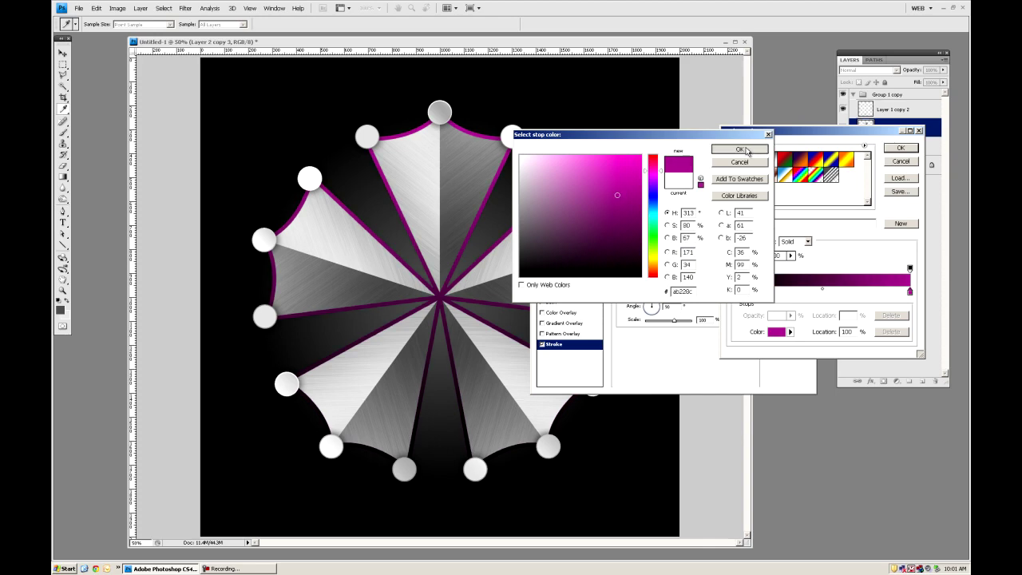
click(739, 149)
Set the black start stop of the stroke's gradient to dark purple #3e093c and accept the gradient.
click(735, 293)
click(773, 332)
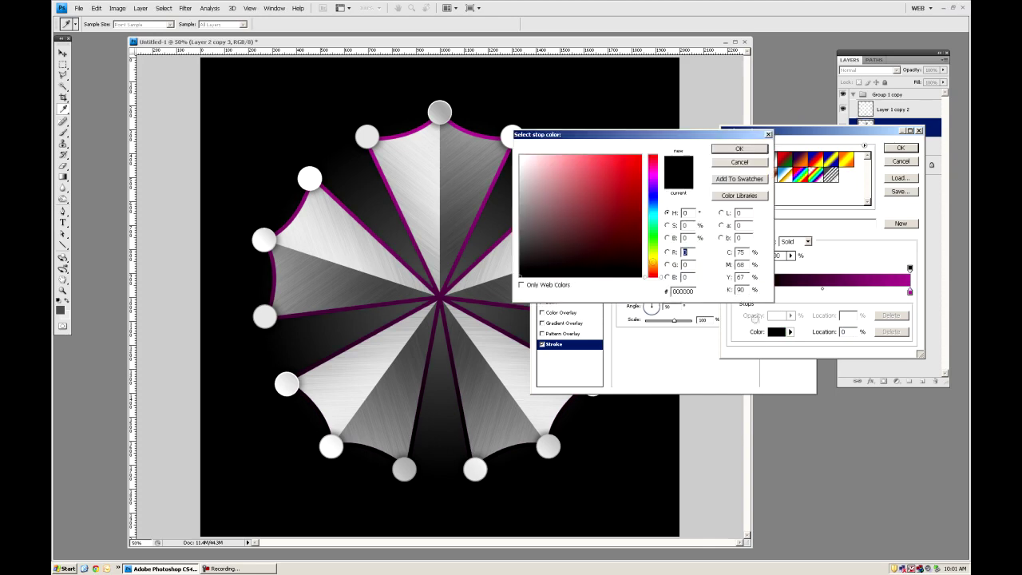
drag(655, 196, 658, 173)
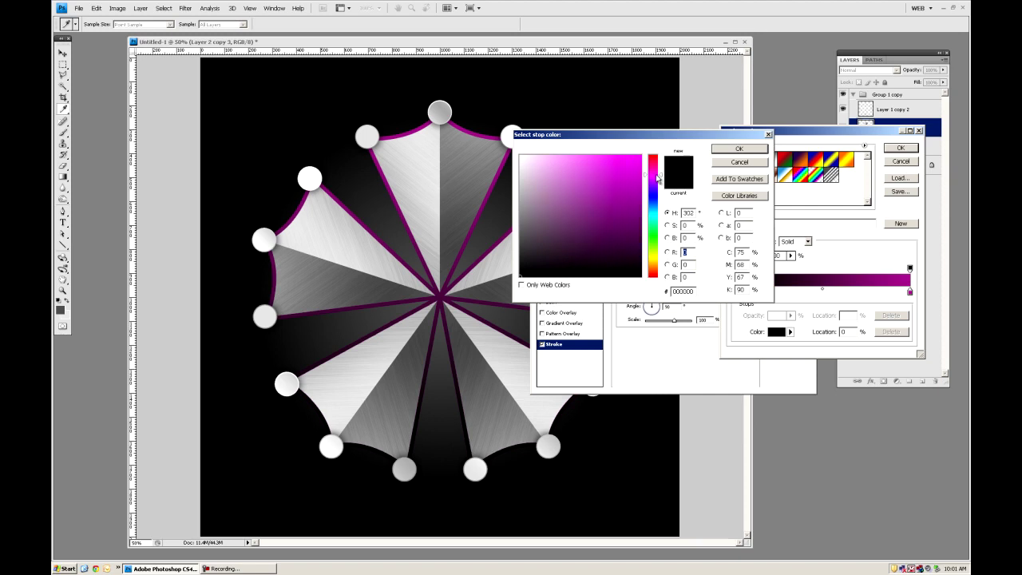
mouse_move(615, 214)
mouse_down()
mouse_move(609, 234)
mouse_move(624, 247)
mouse_up()
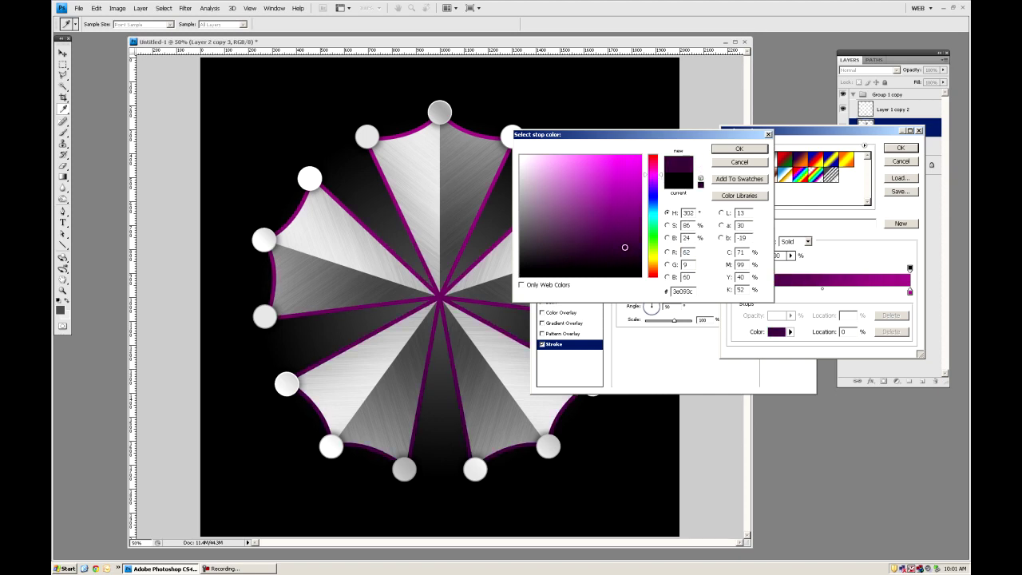
click(738, 150)
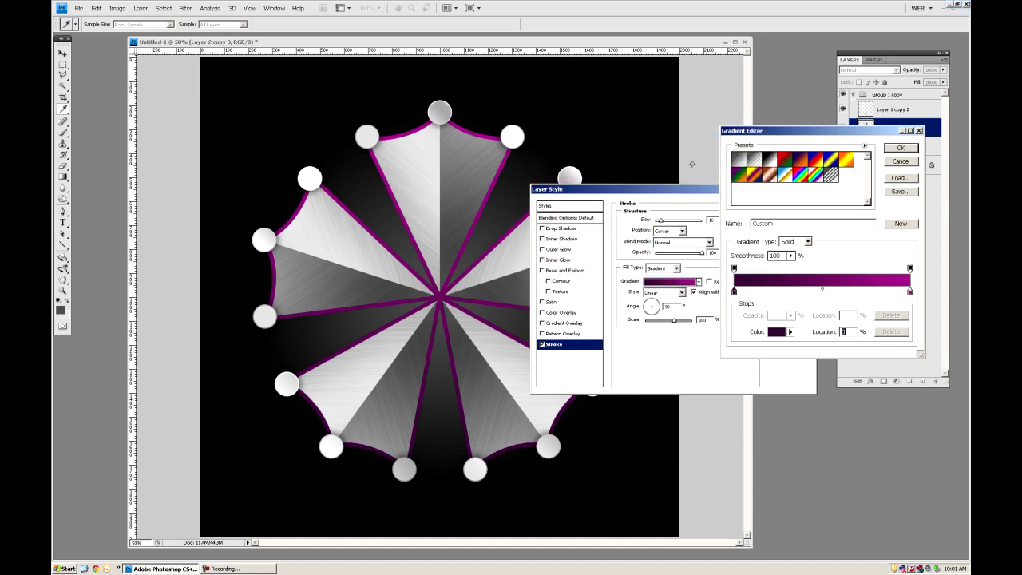
click(899, 149)
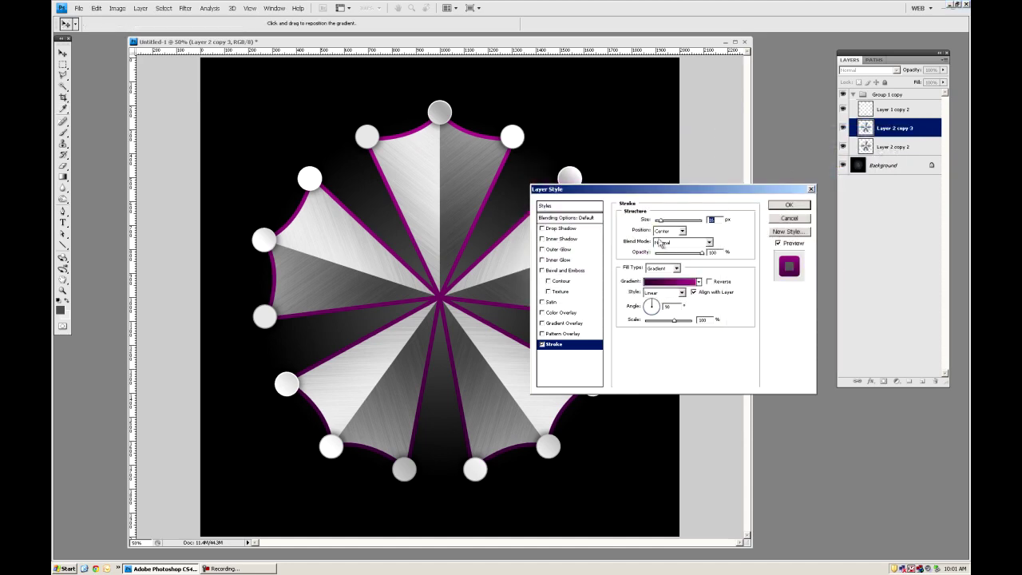
Reduce the duplicated metal layer's fill opacity to 0% in its blending options and apply the layer style.
click(571, 218)
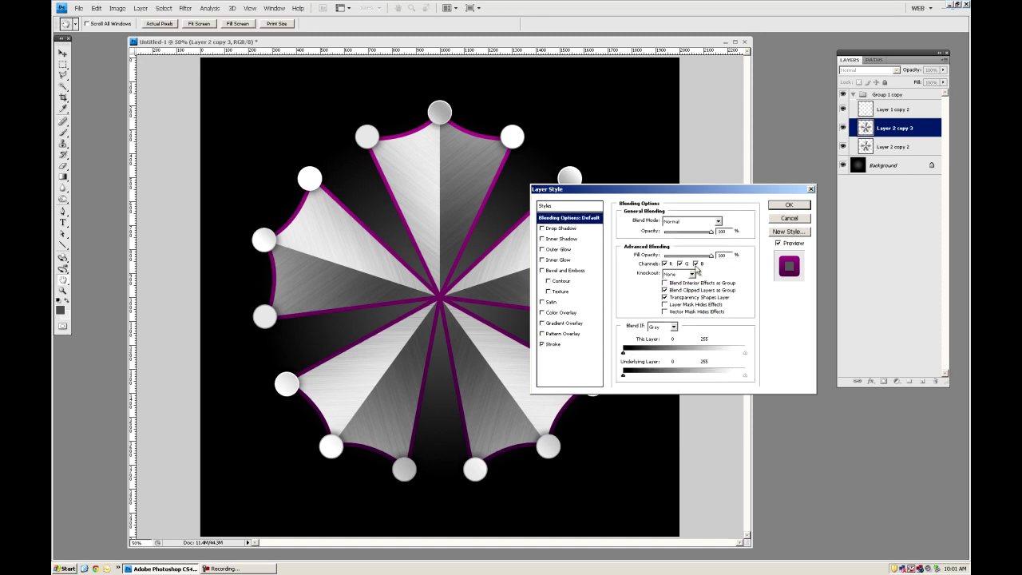
drag(710, 256, 605, 269)
click(786, 205)
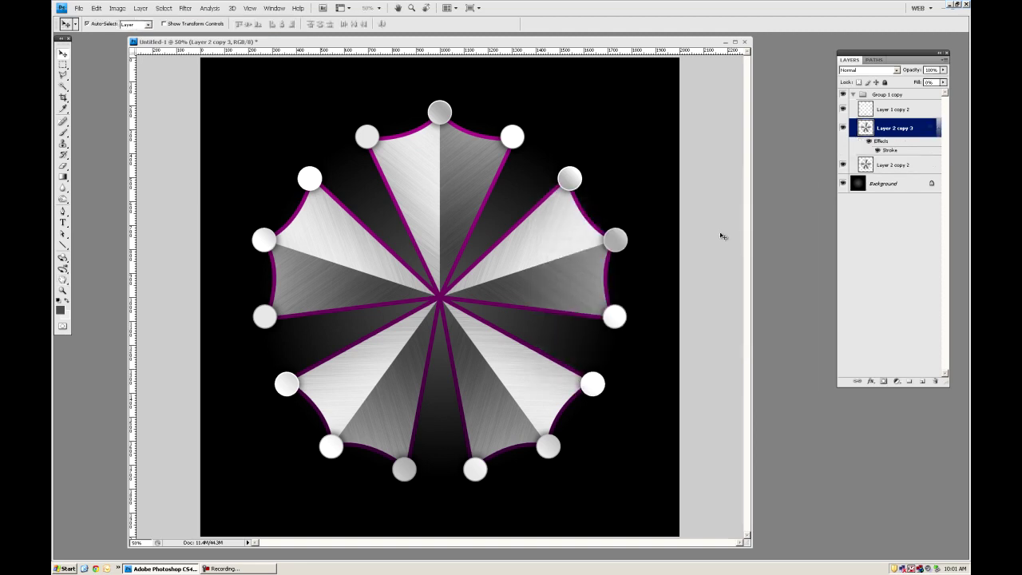
Rasterize the stroke by merging its layer with a new empty layer, and check the outline with the metal layer hidden.
click(923, 383)
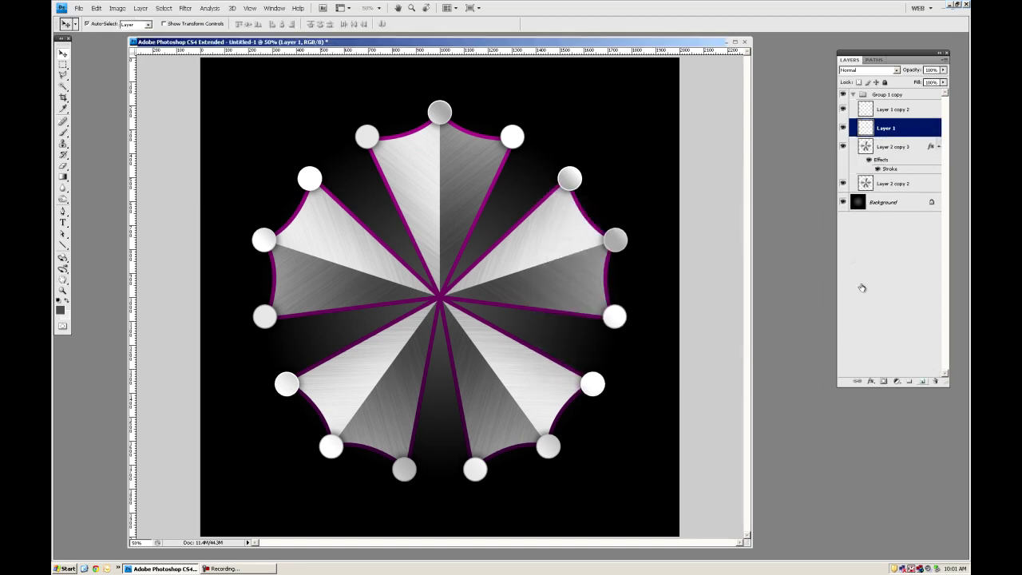
ctrl+click(894, 148)
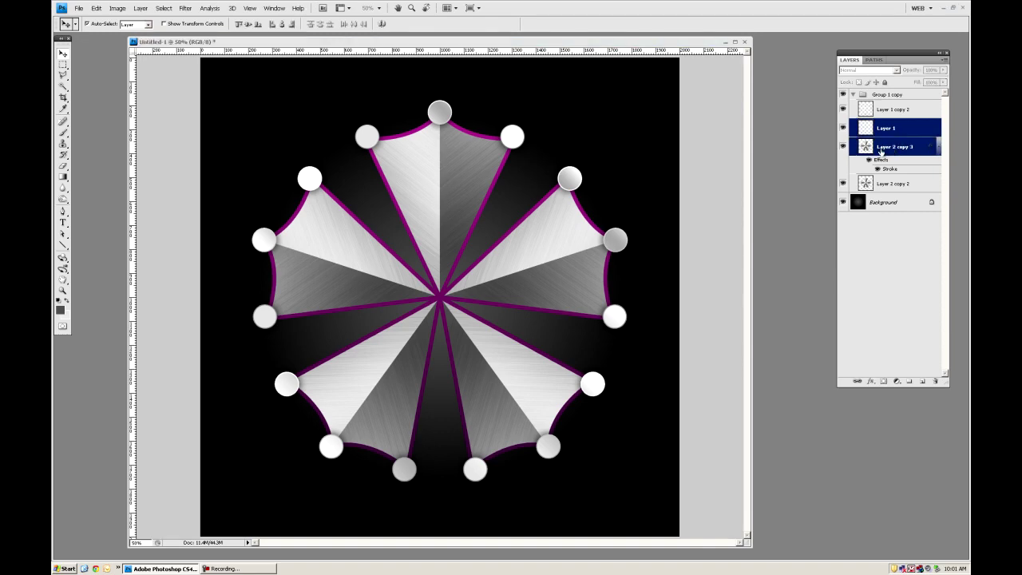
key(ctrl+e)
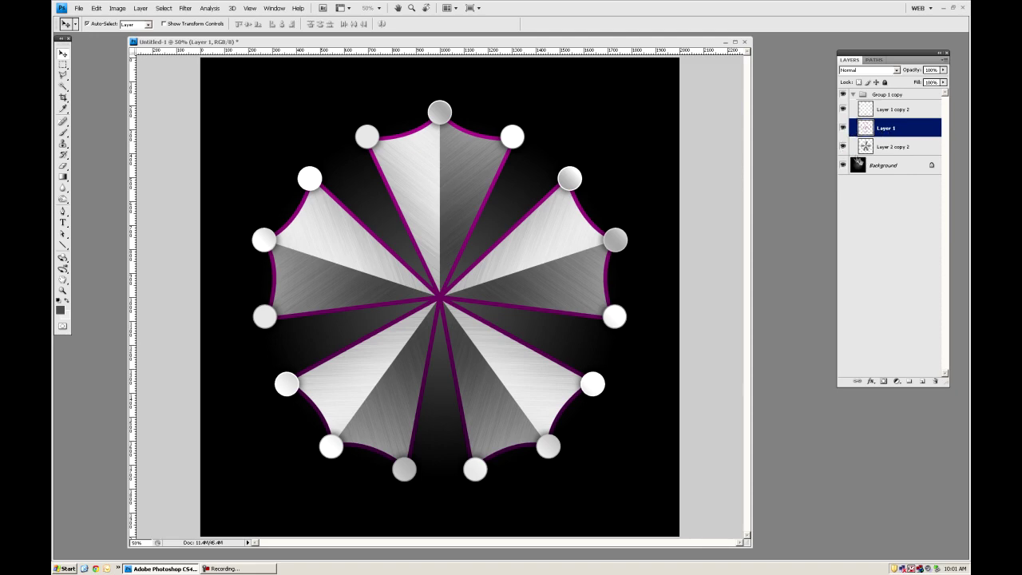
click(843, 147)
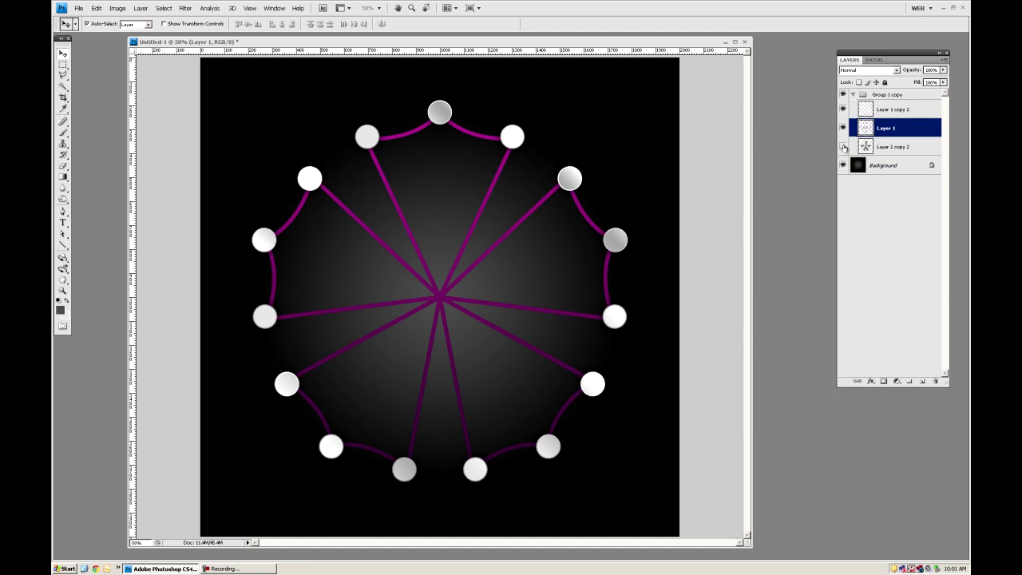
click(844, 147)
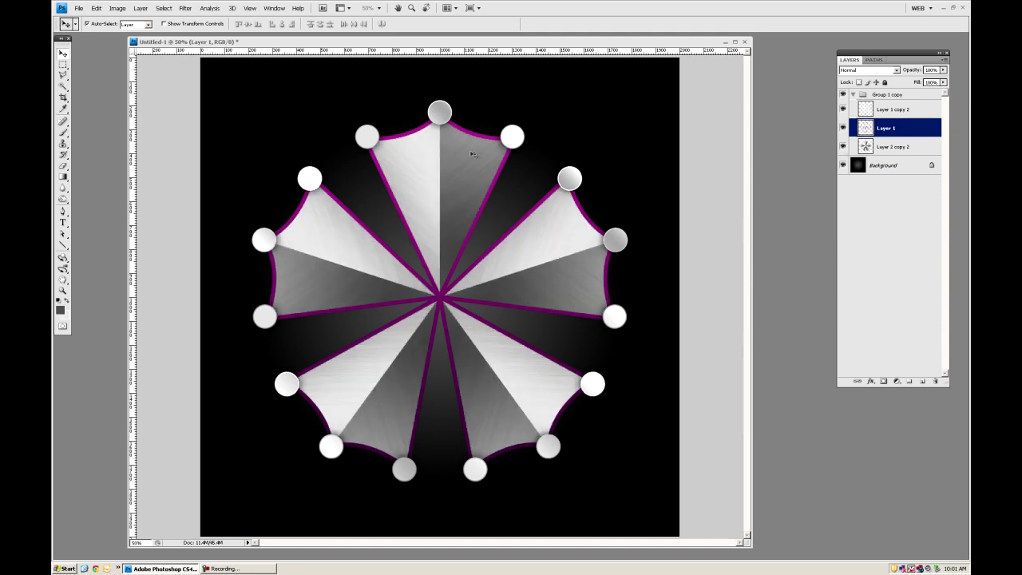
Add a Bevel and Emboss effect to the purple outline layer with Chisel Hard technique, 2 px size and a 90° light angle.
click(872, 382)
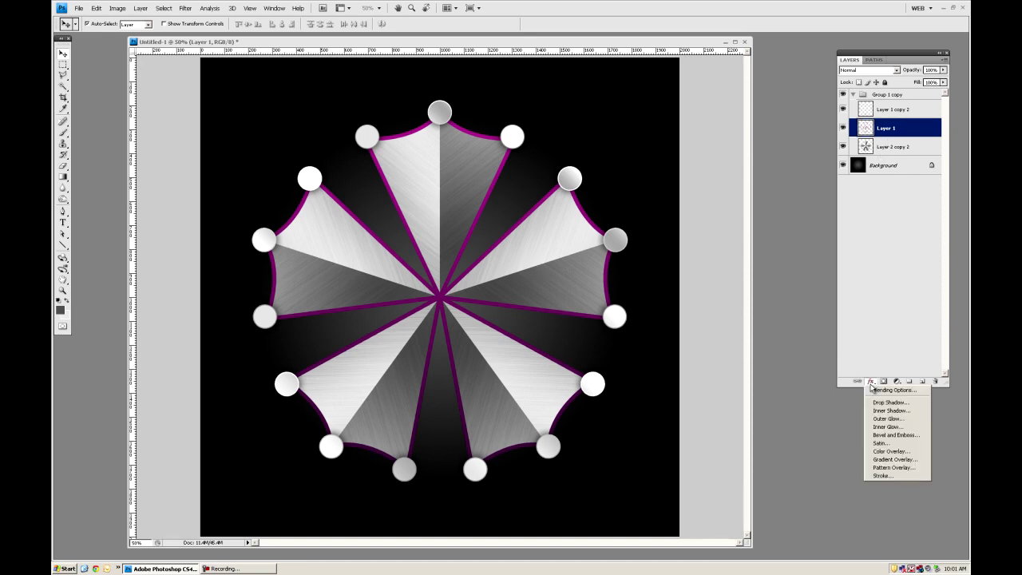
click(891, 435)
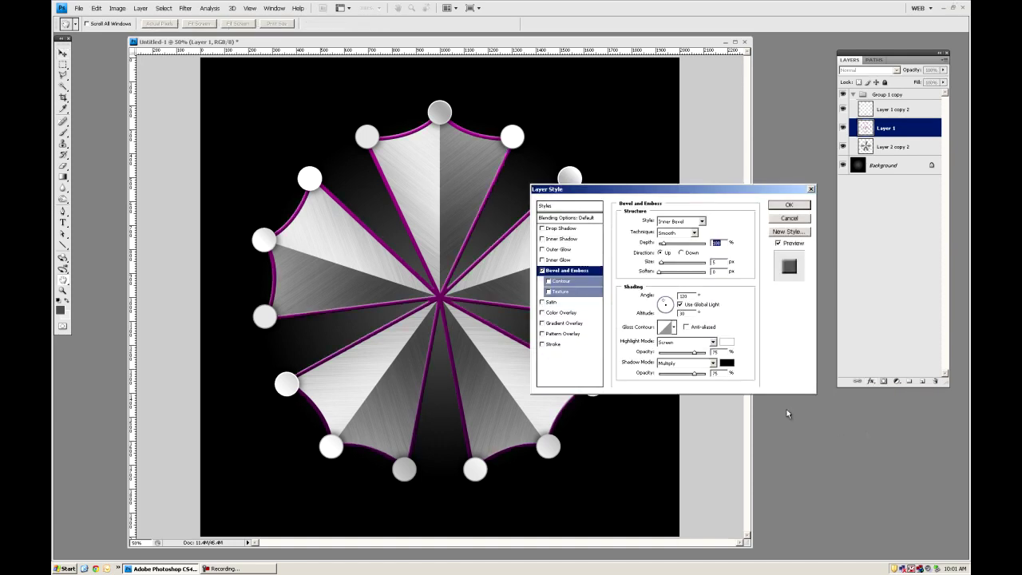
click(680, 233)
click(682, 249)
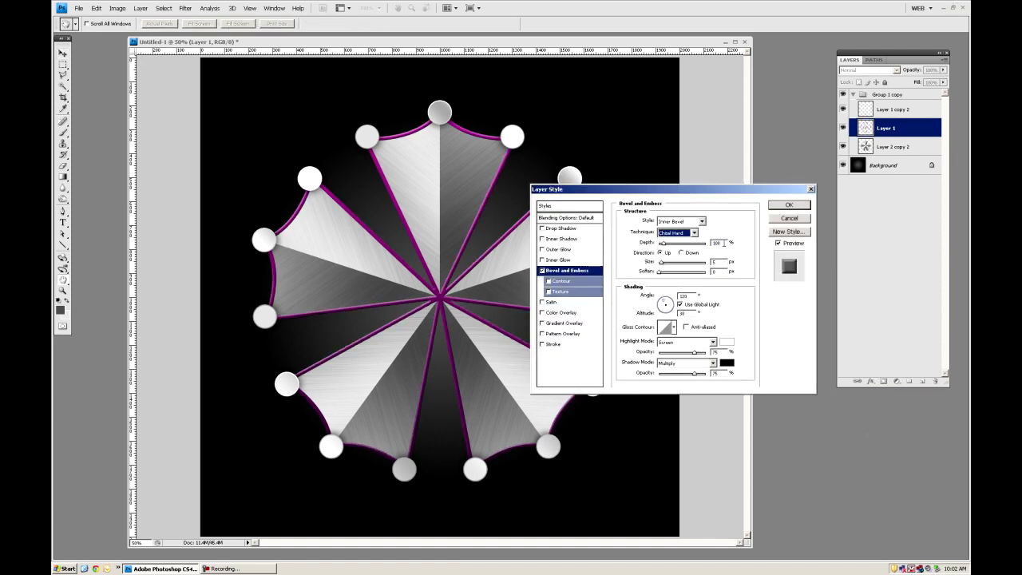
double_click(721, 264)
text(2)
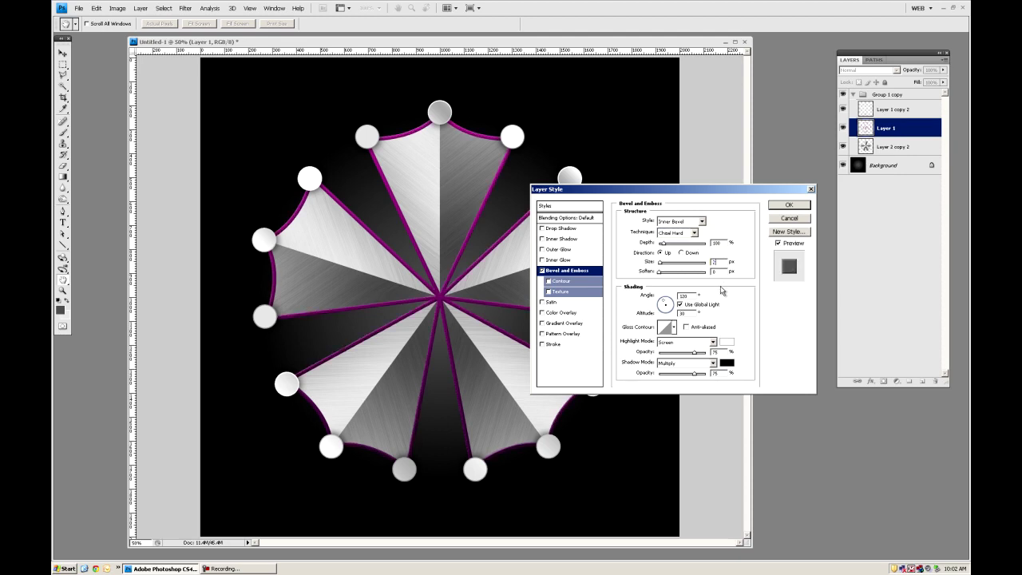
double_click(685, 297)
text(90)
Set the bevel's highlight mode to Color Dodge and its shadow mode to Color Burn.
click(713, 343)
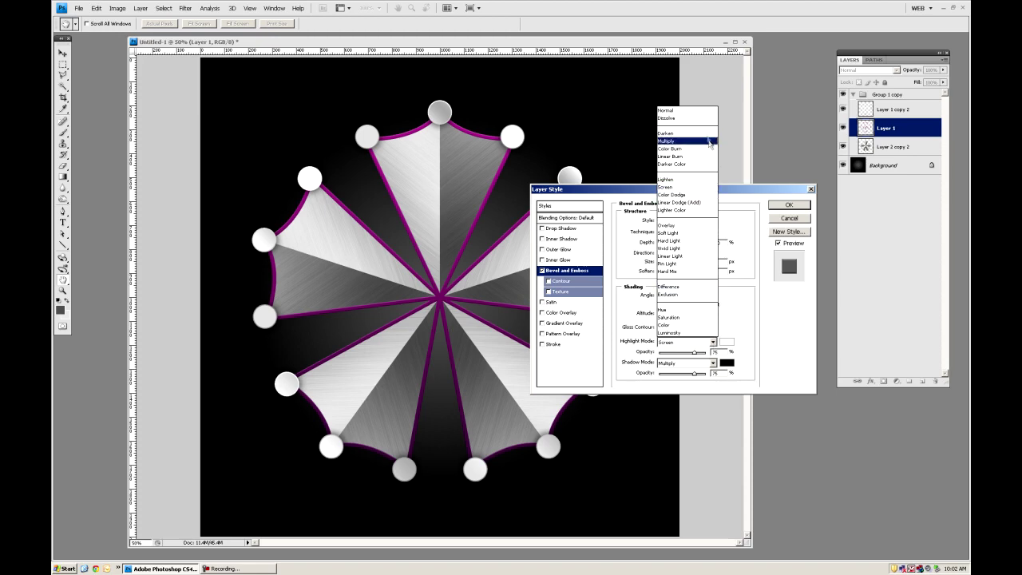
click(705, 187)
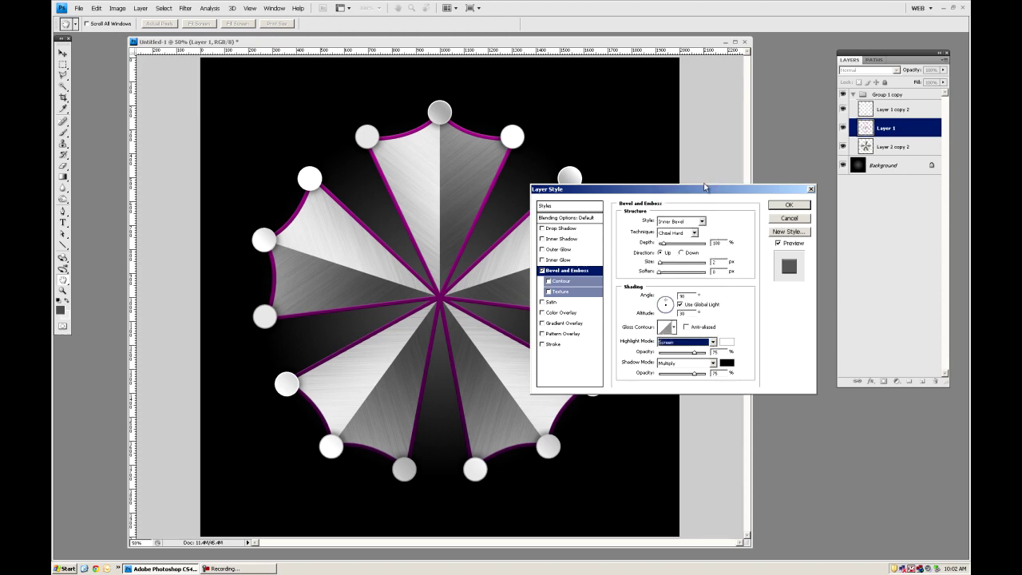
click(713, 343)
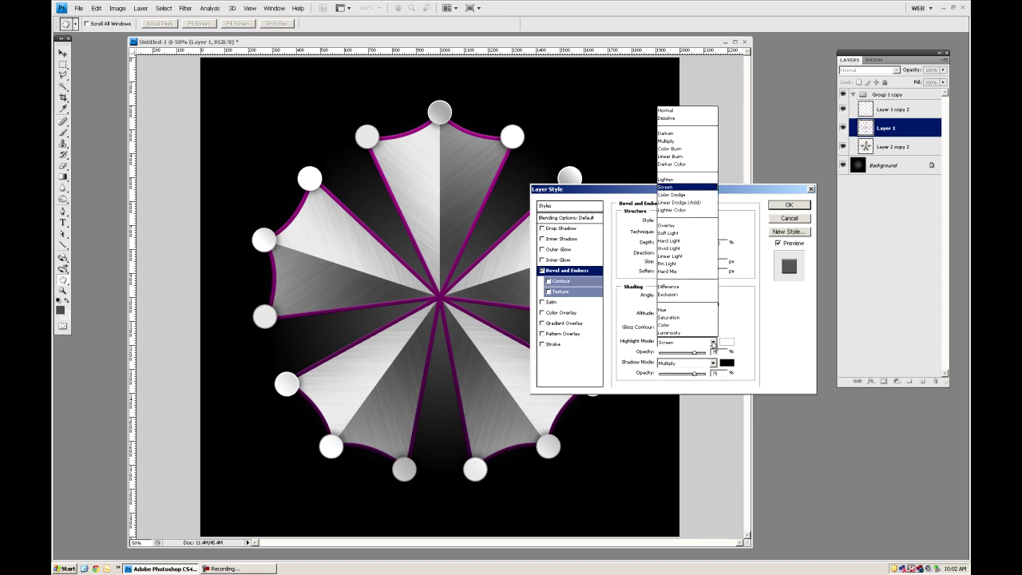
click(698, 195)
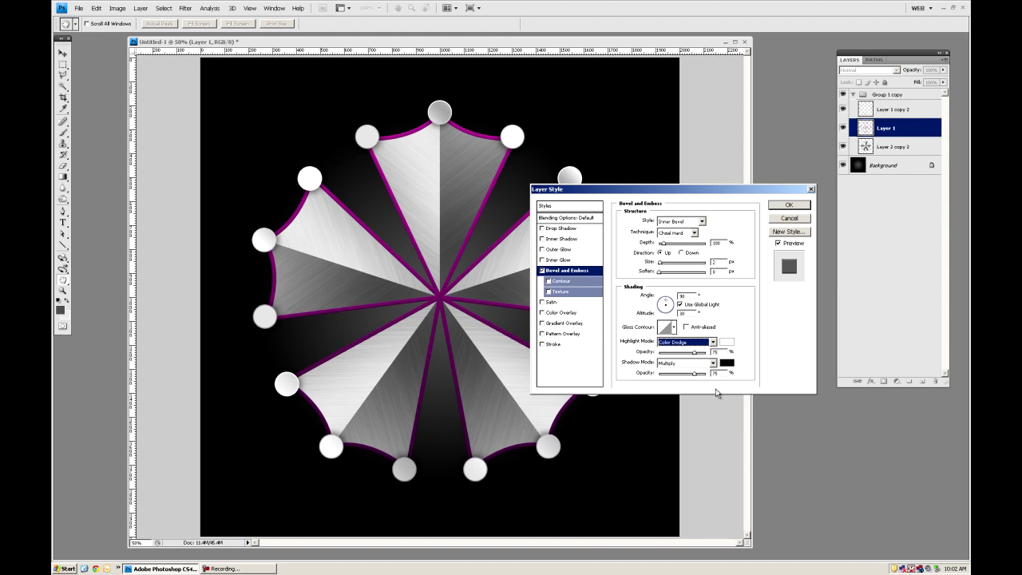
click(713, 366)
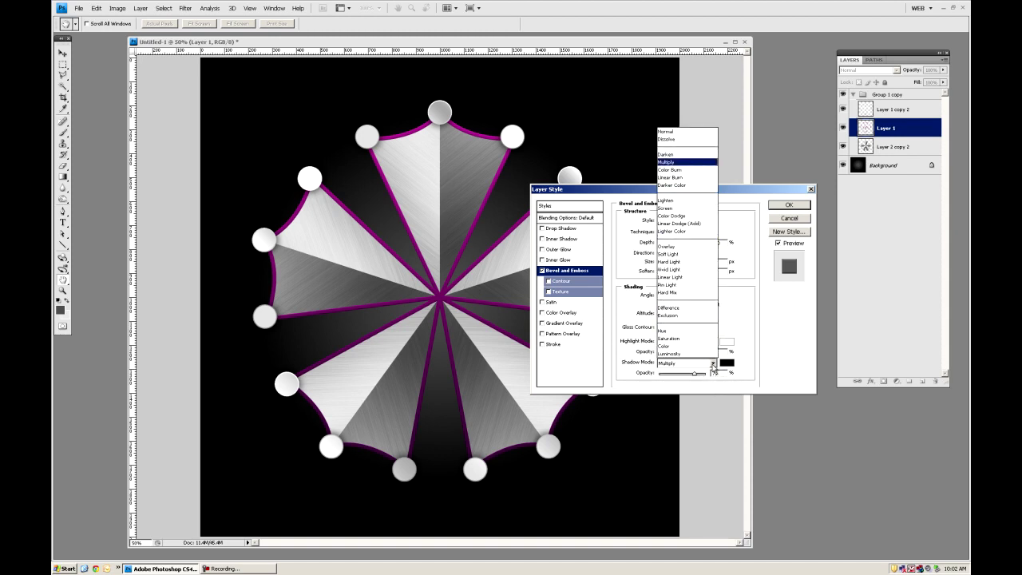
click(684, 154)
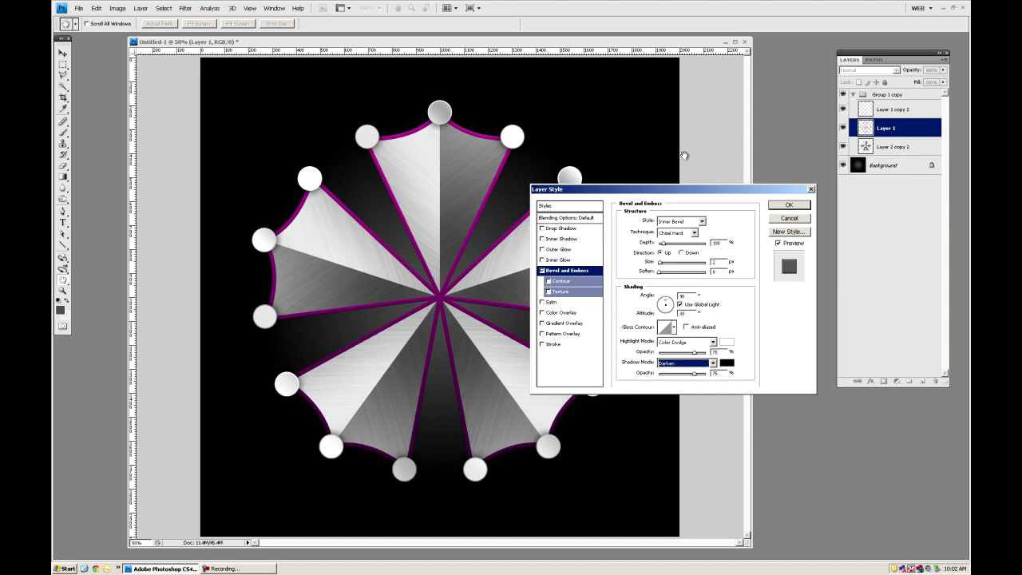
click(712, 363)
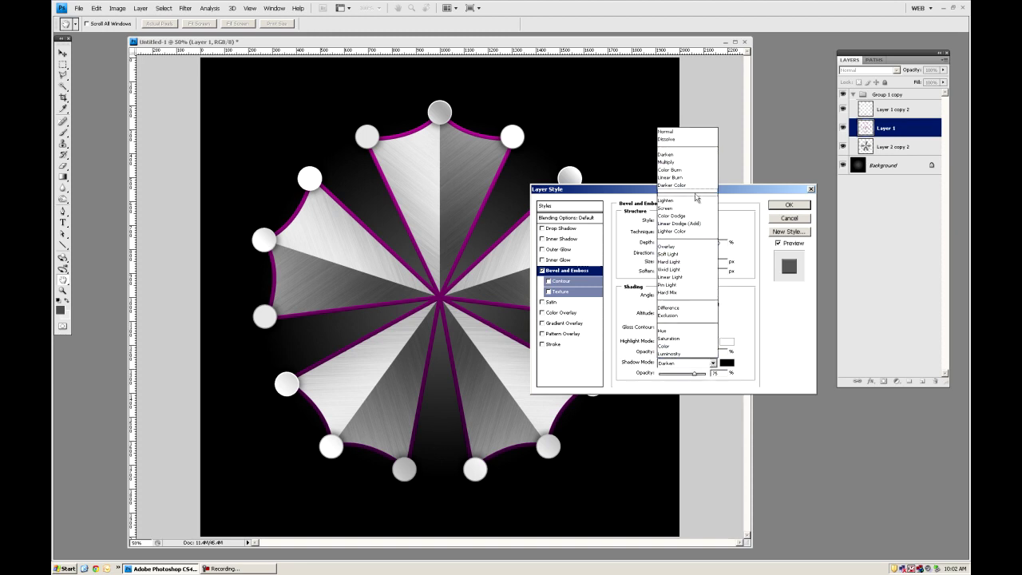
click(692, 170)
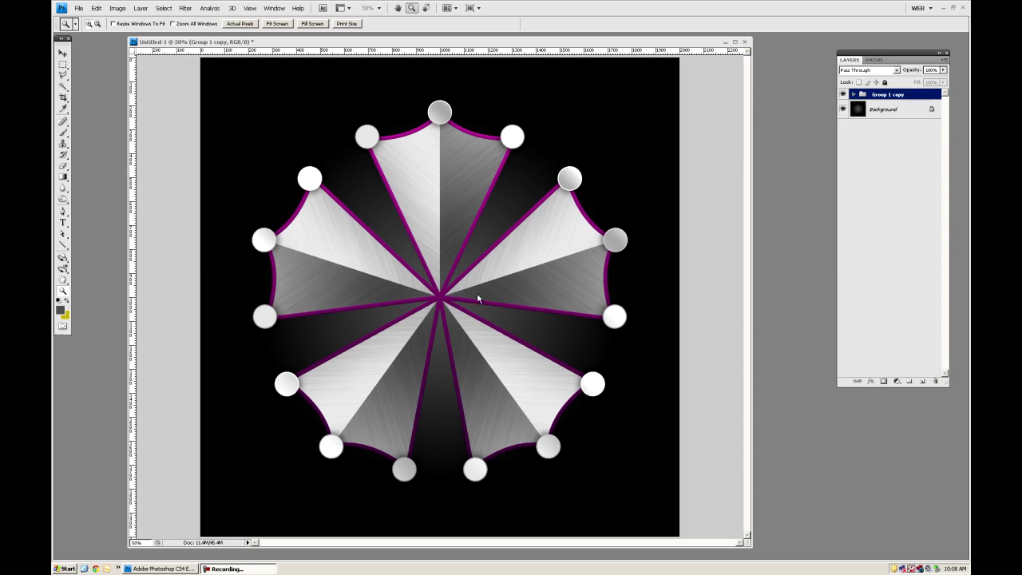
Create a new empty layer above the emblem group and accept dark yellow #bda710 as the background color.
click(923, 383)
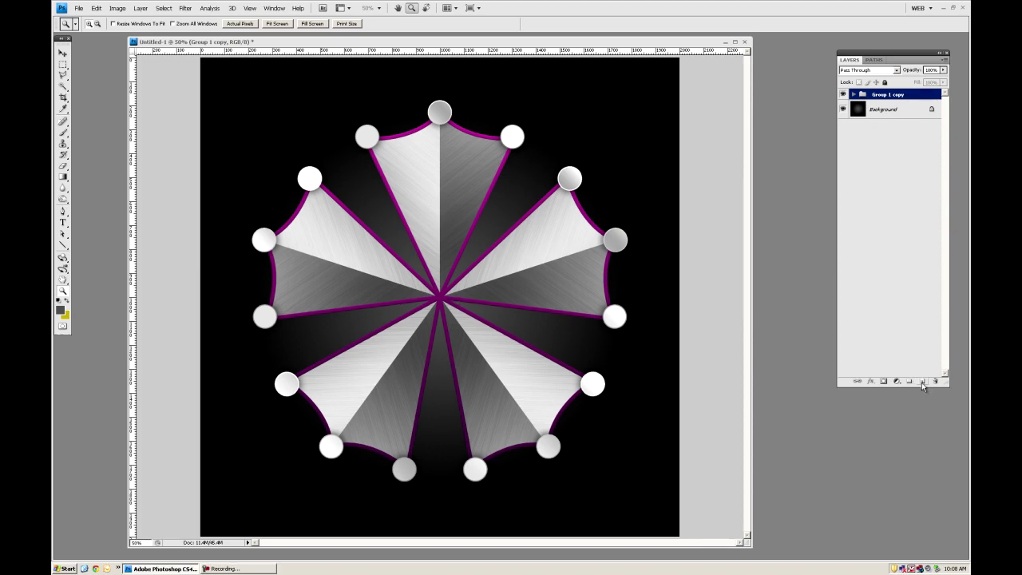
click(923, 383)
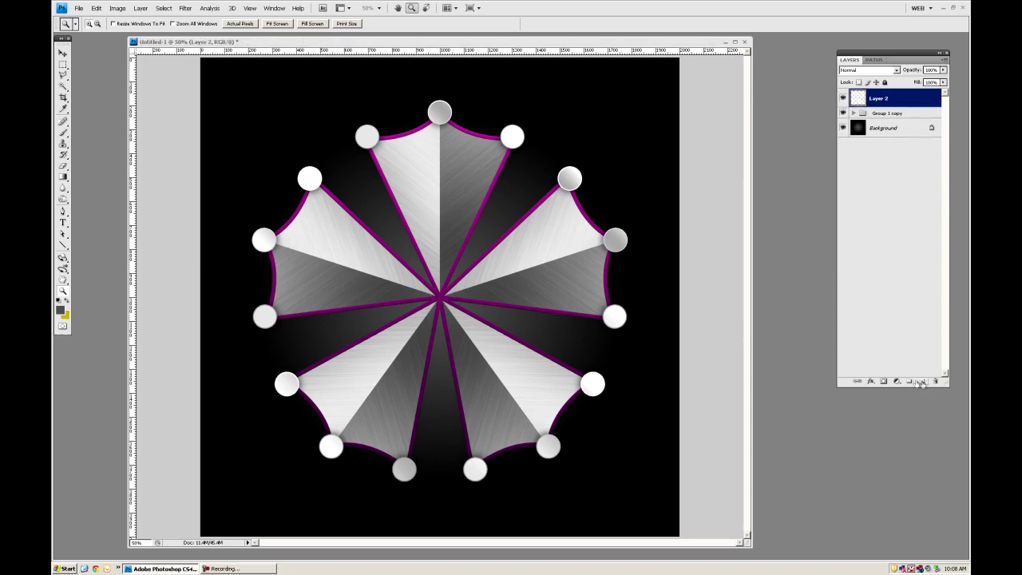
click(67, 317)
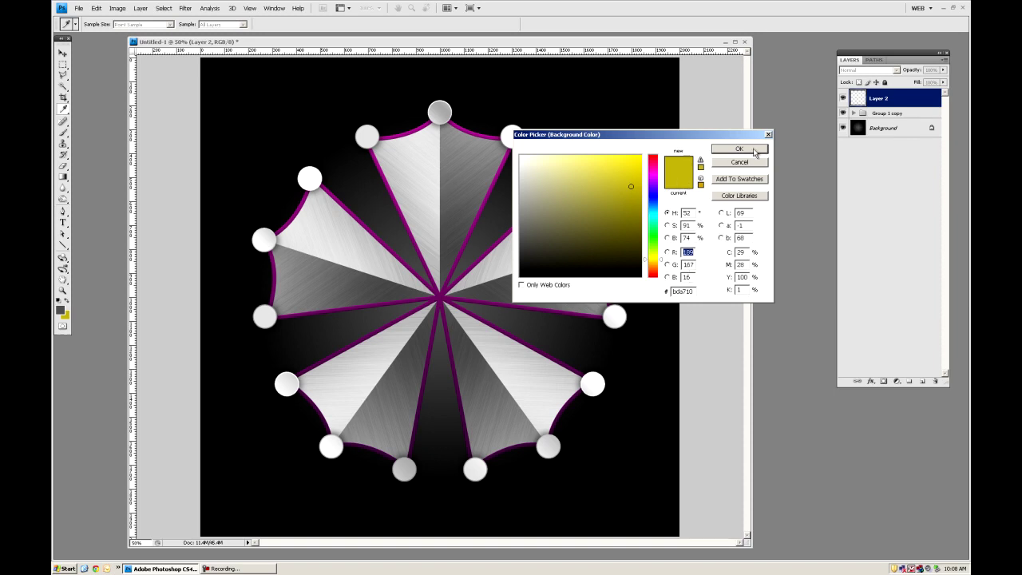
click(754, 151)
key(z)
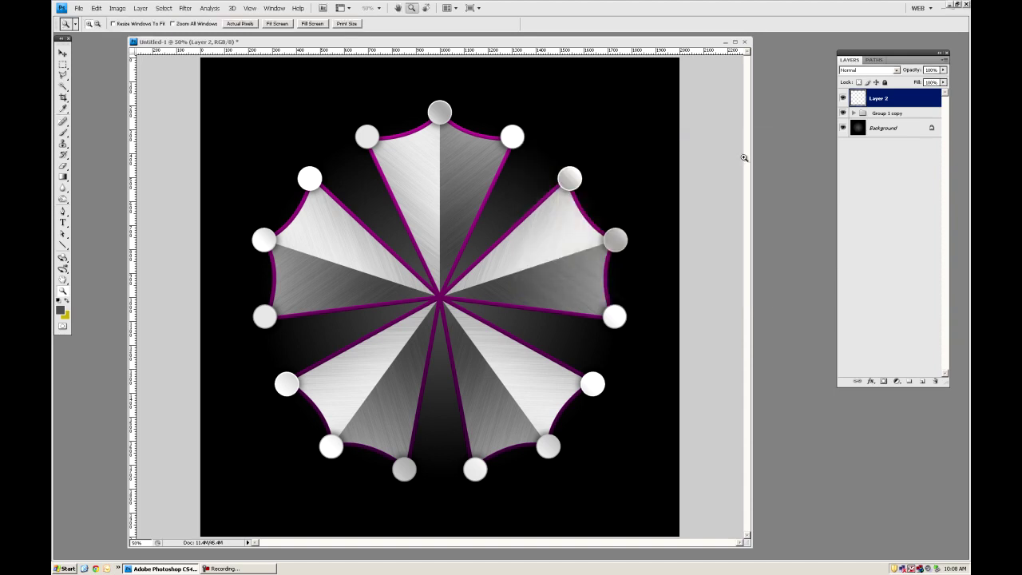
With guides shown, draw a narrow triangular path from the emblem's center up the top arm and fill it with the background color.
click(64, 213)
key(ctrl+semicolon)
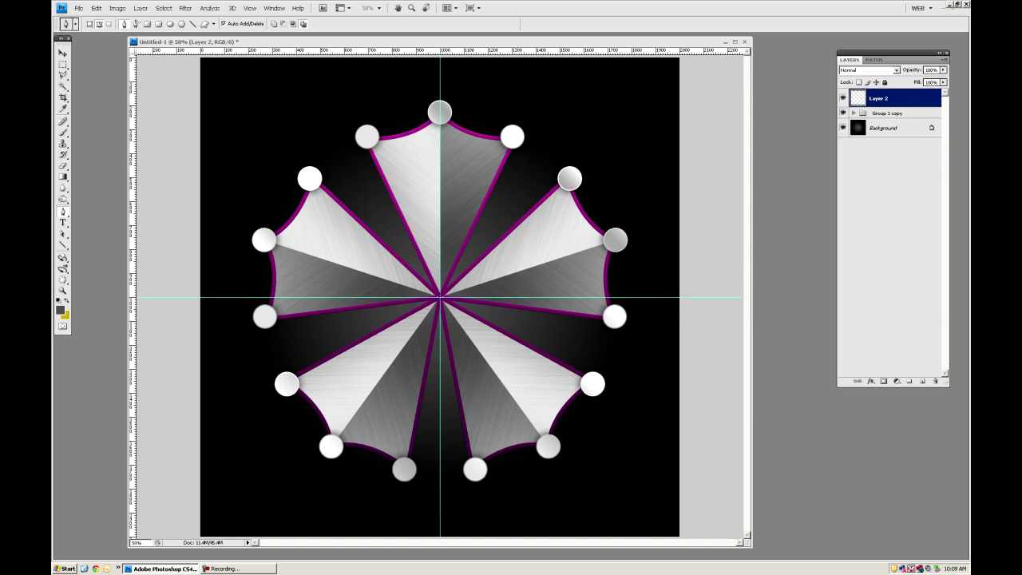
click(424, 204)
click(445, 141)
click(440, 300)
right_click(433, 228)
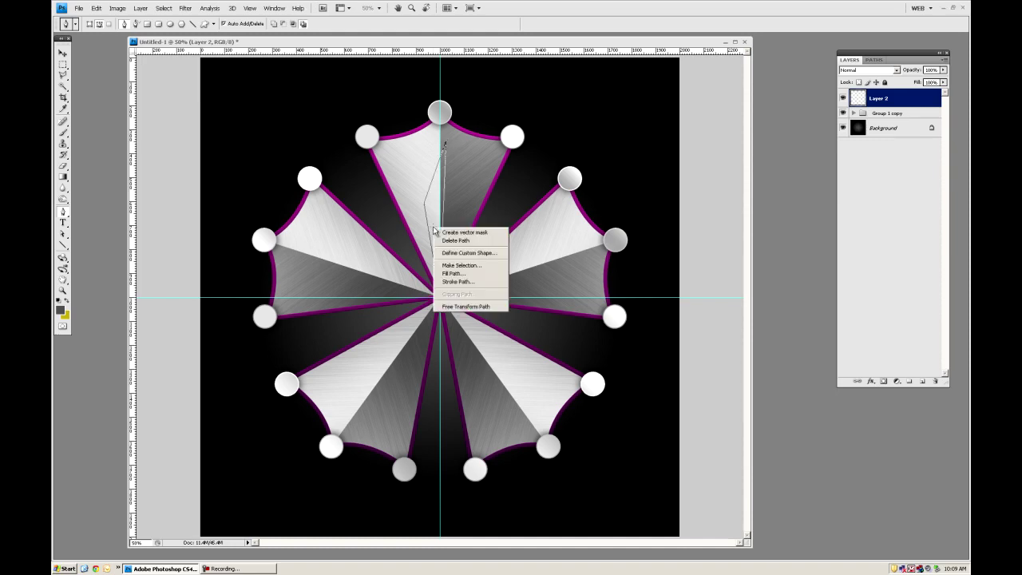
click(453, 273)
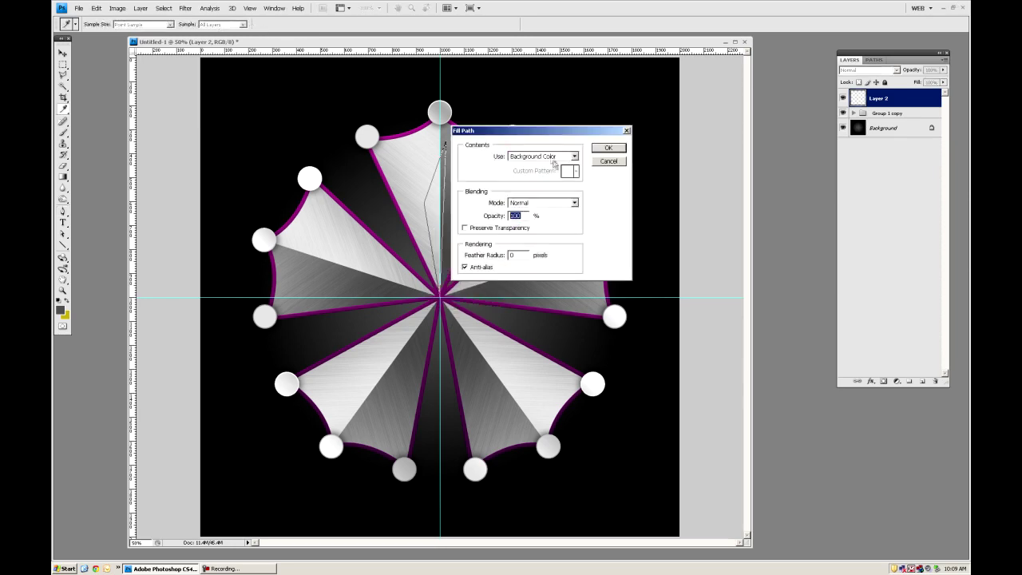
click(607, 148)
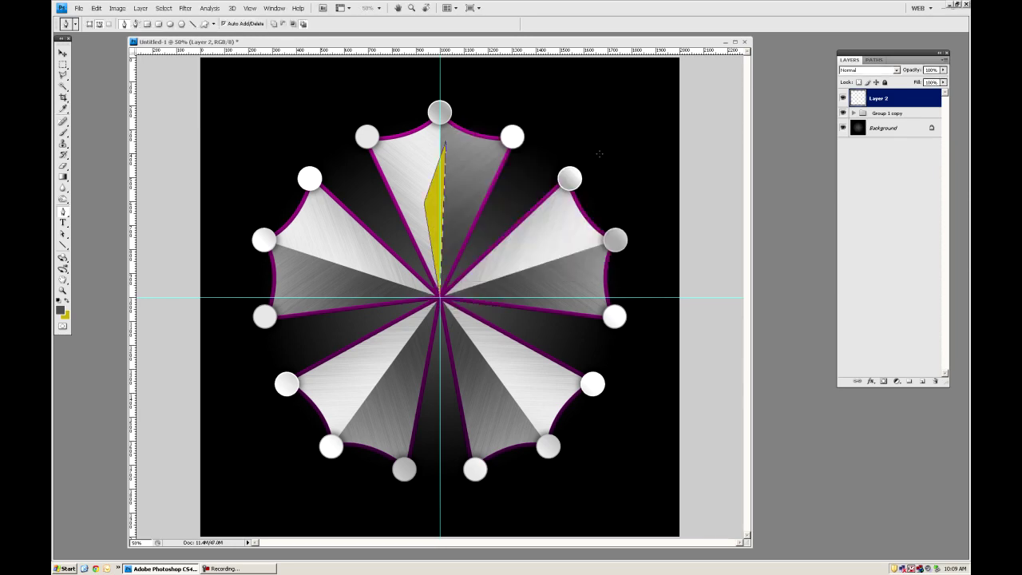
key(ctrl+shift+h)
Delete the part of the yellow shape right of the vertical guide using a rectangular selection, then deselect and hide the guides.
click(64, 65)
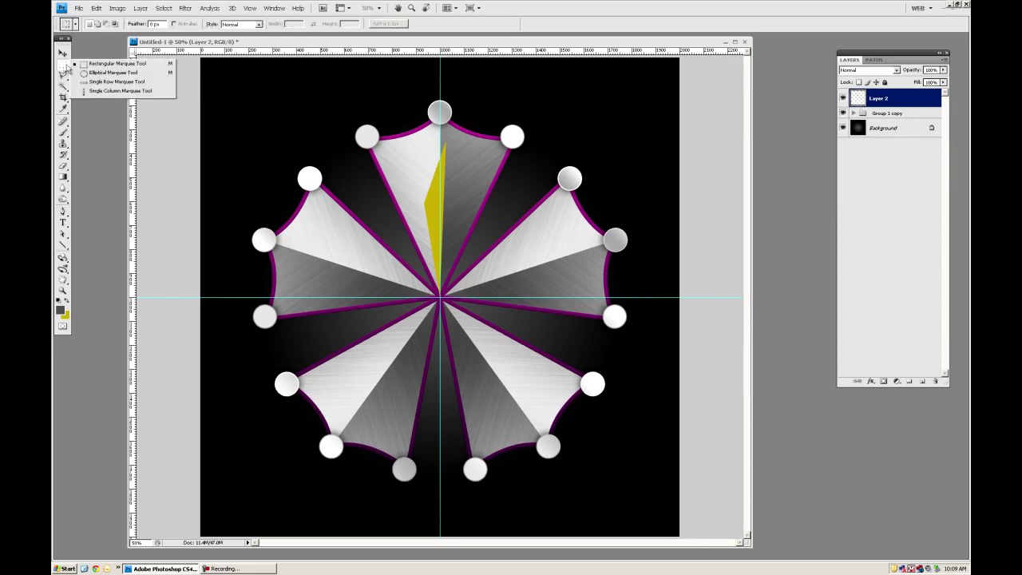
click(111, 63)
drag(444, 368, 441, 367)
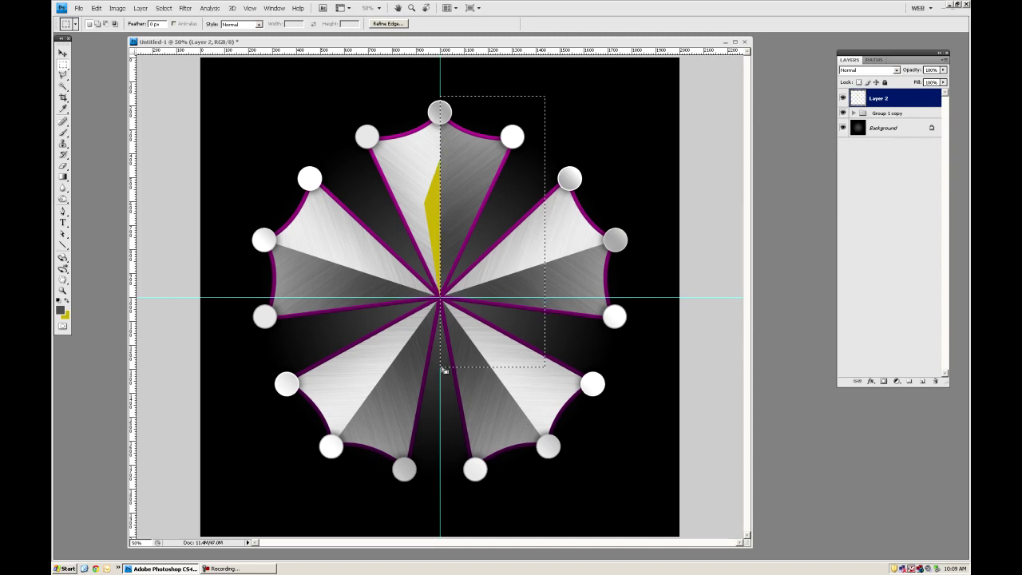
key(ctrl+d)
key(ctrl+h)
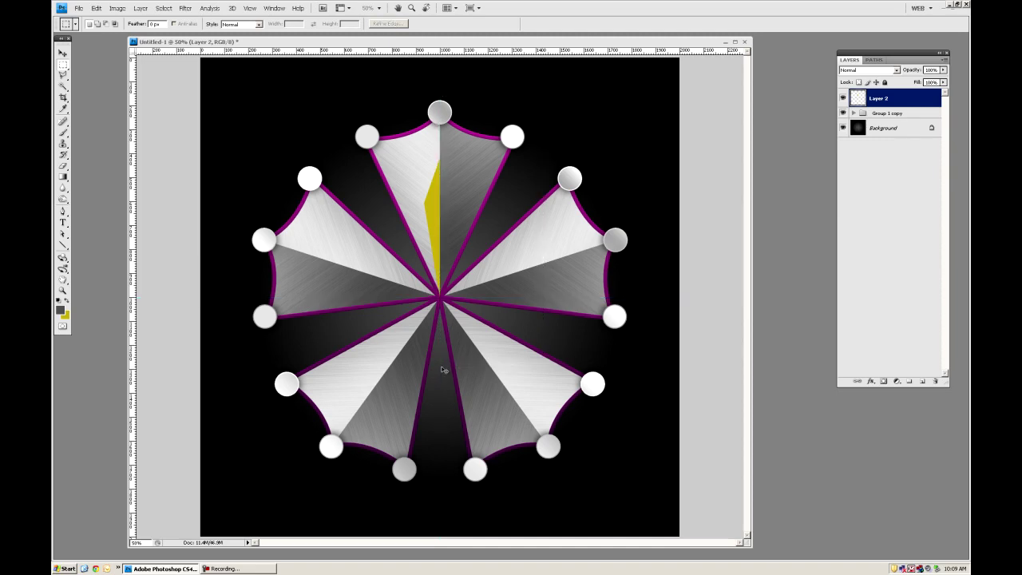
Duplicate the yellow half-shape's layer and flip the copy horizontally.
click(63, 53)
drag(899, 107, 922, 381)
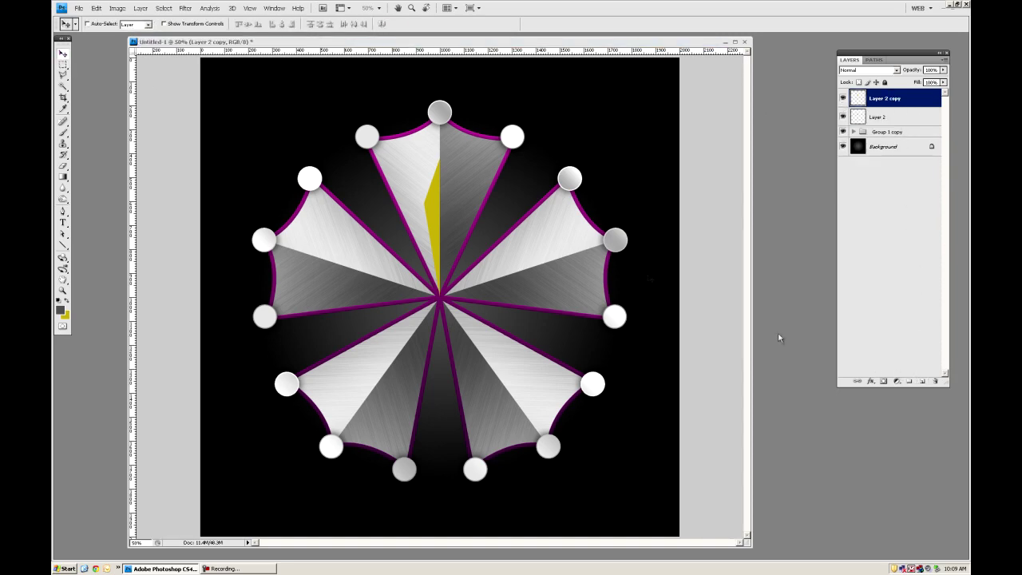
click(96, 8)
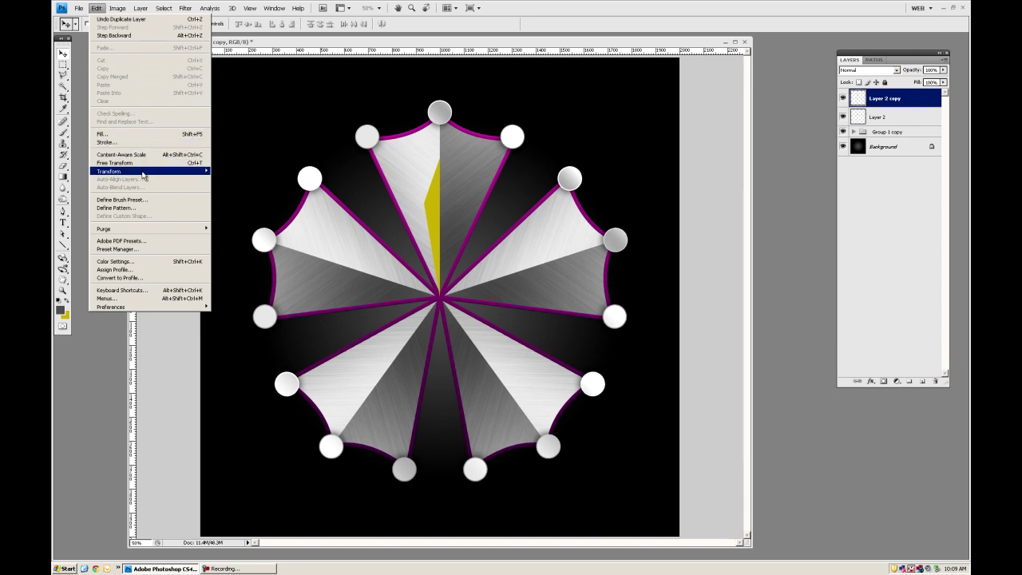
mouse_move(143, 173)
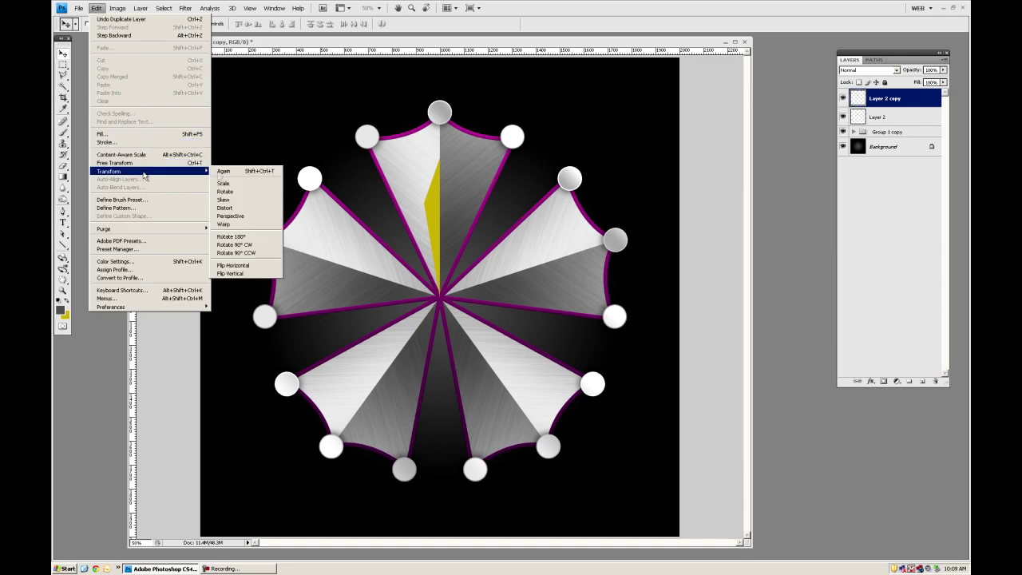
click(269, 271)
Nudge the flipped yellow half to the right until it meets the original along the centerline and completes the elongated diamond.
key(shift+Right)
key(shift+Right)
key(shift+Right)
key(shift+Right)
key(shift+Right)
key(shift+Right)
key(shift+Right)
key(shift+Right)
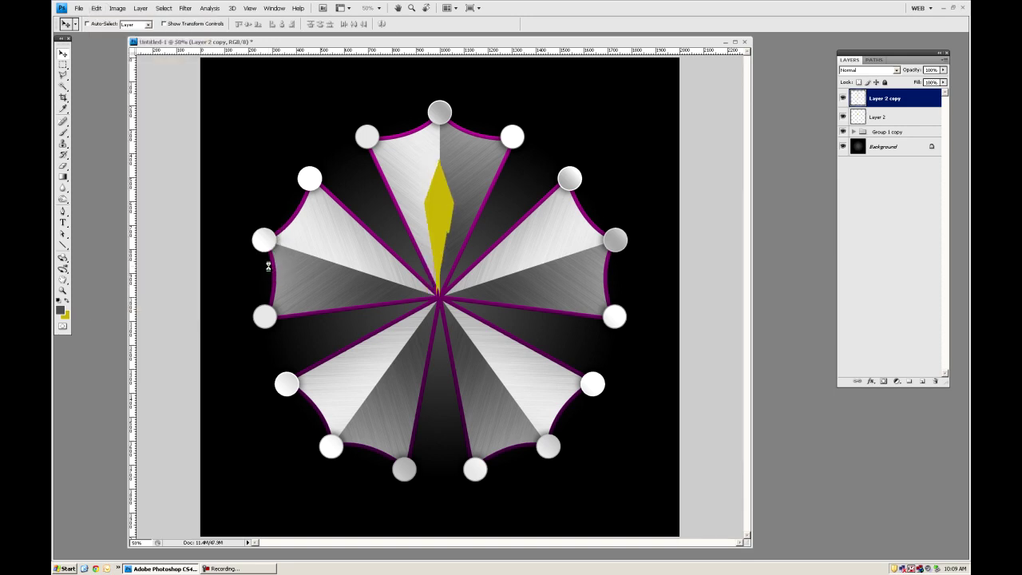
key(shift+Left)
key(Left)
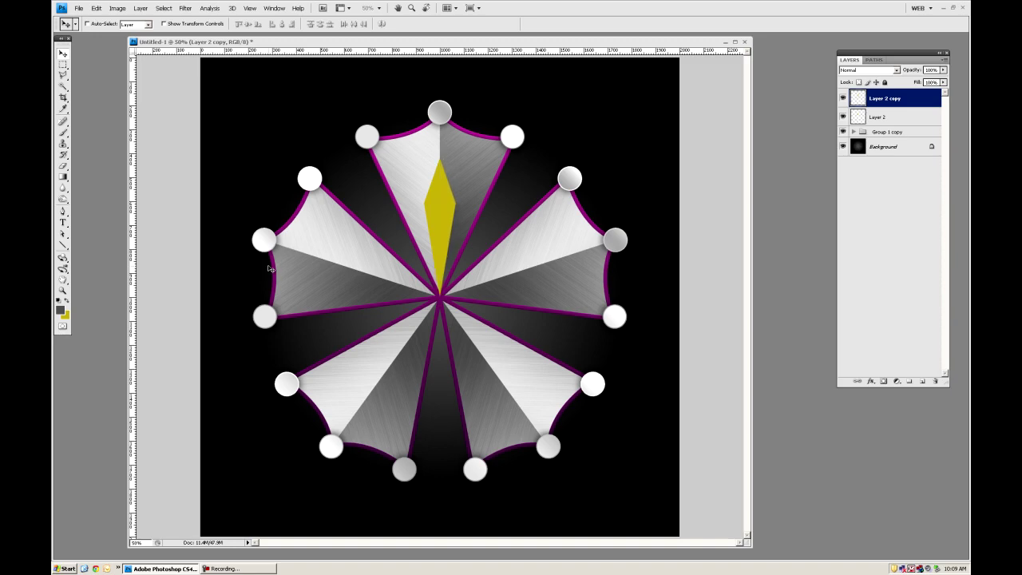
Place a horizontal guide across the yellow diamond, slightly below its widest points.
click(63, 291)
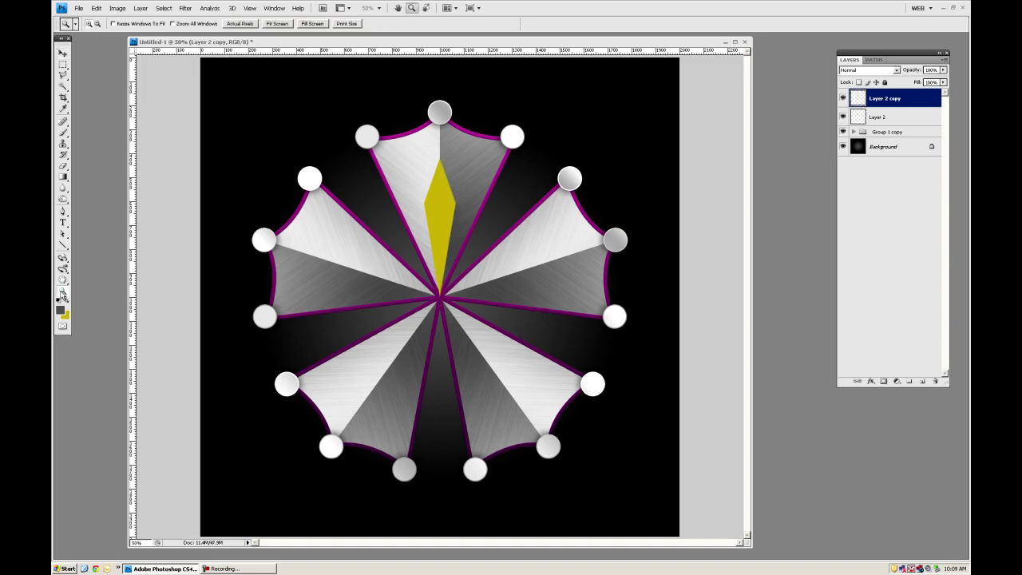
click(488, 234)
click(472, 261)
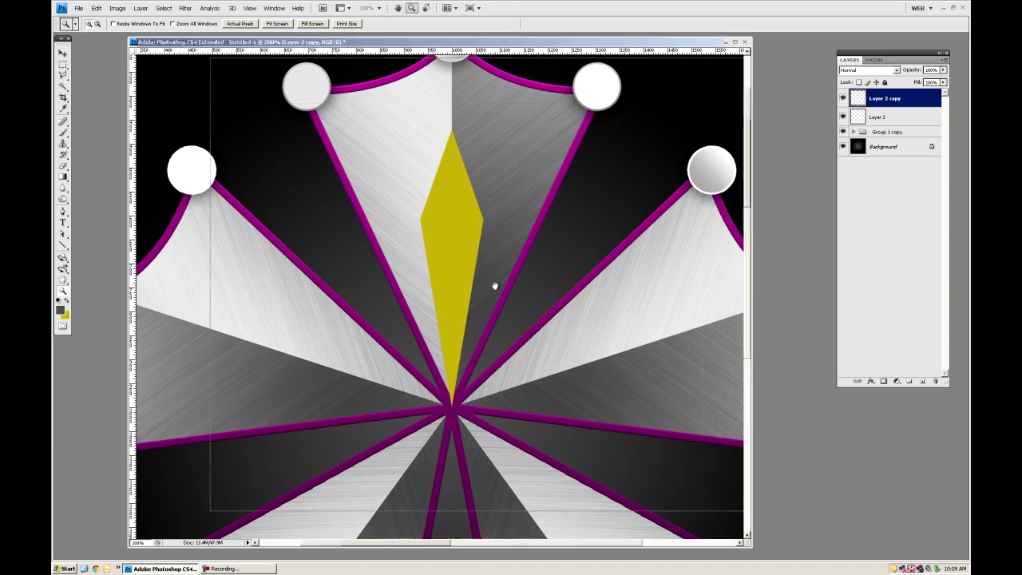
click(496, 285)
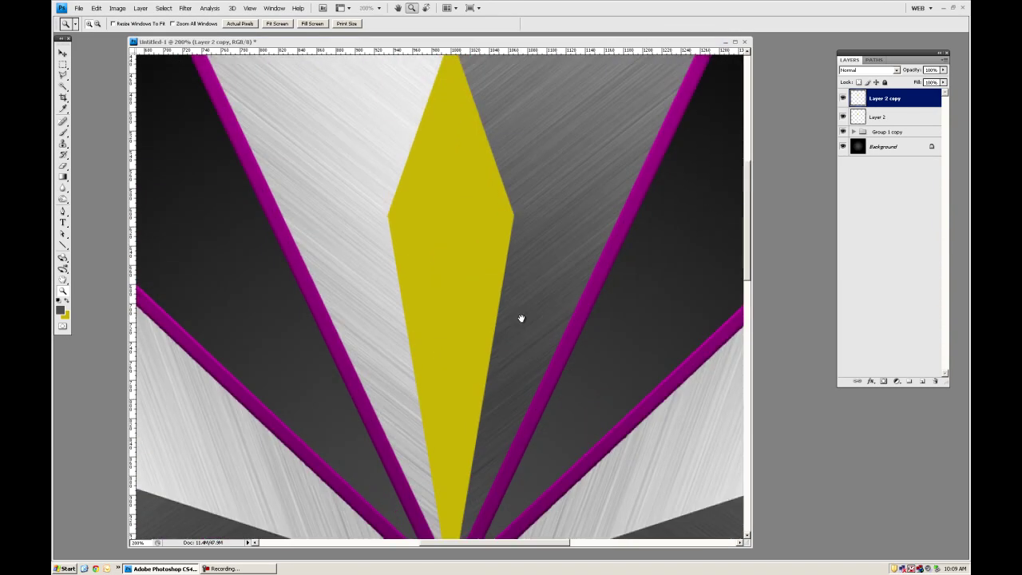
drag(518, 295, 521, 318)
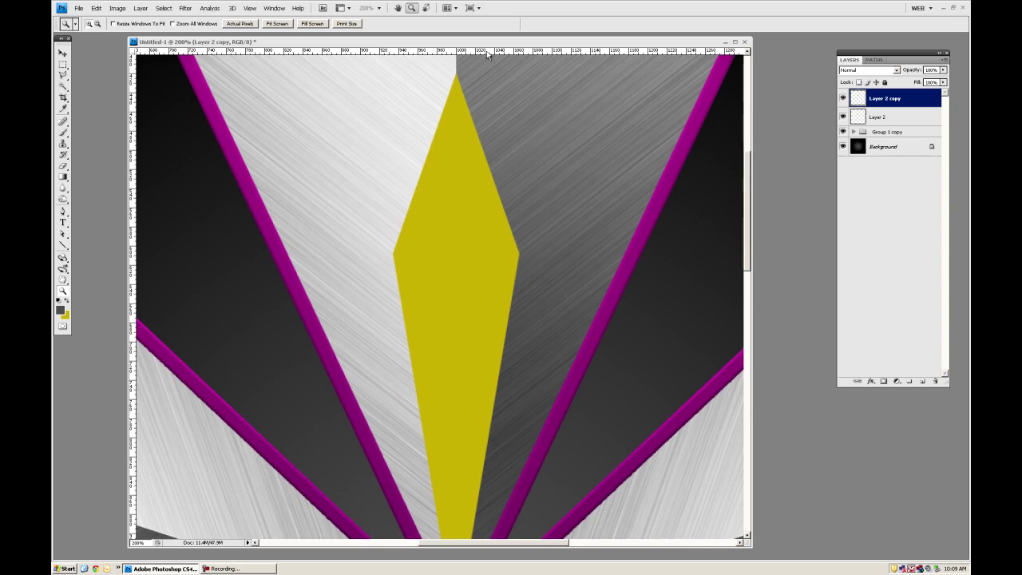
drag(503, 54, 497, 319)
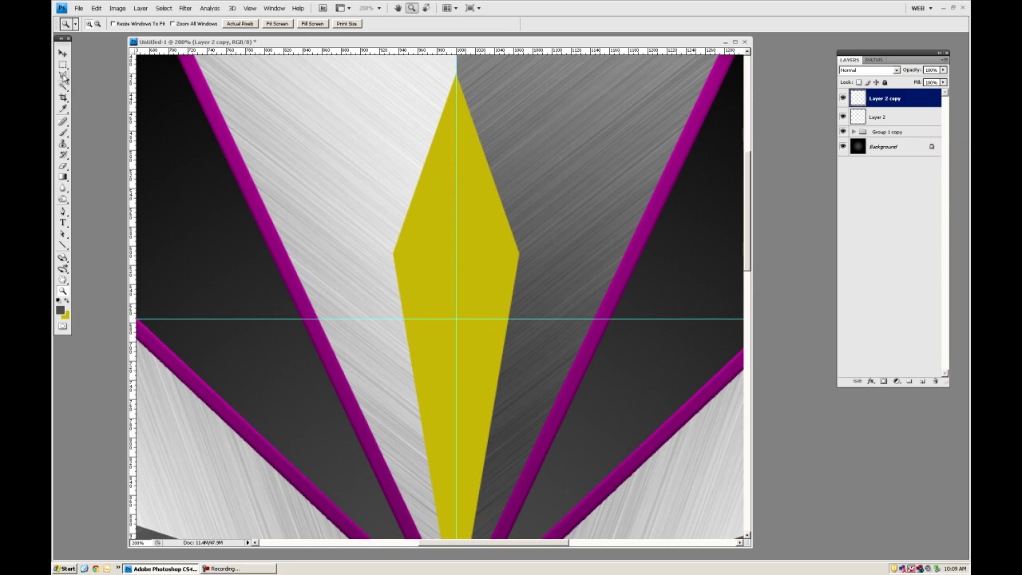
Outline the diamond's upper part with a polygonal lasso selection running from the guide intersection through both side corners and around the tip.
click(65, 78)
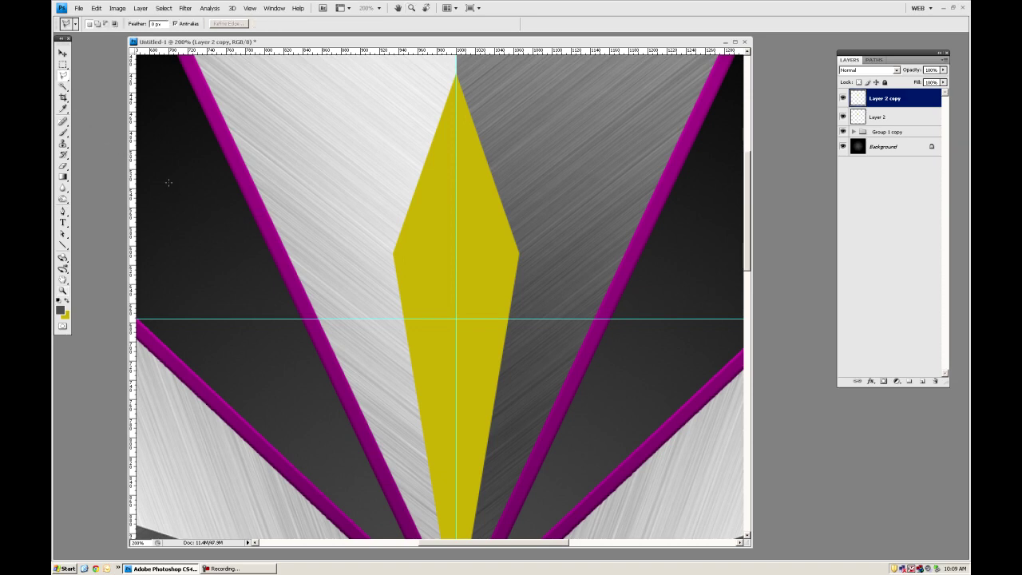
click(456, 319)
click(393, 254)
click(457, 322)
click(393, 254)
click(320, 177)
click(457, 64)
click(521, 252)
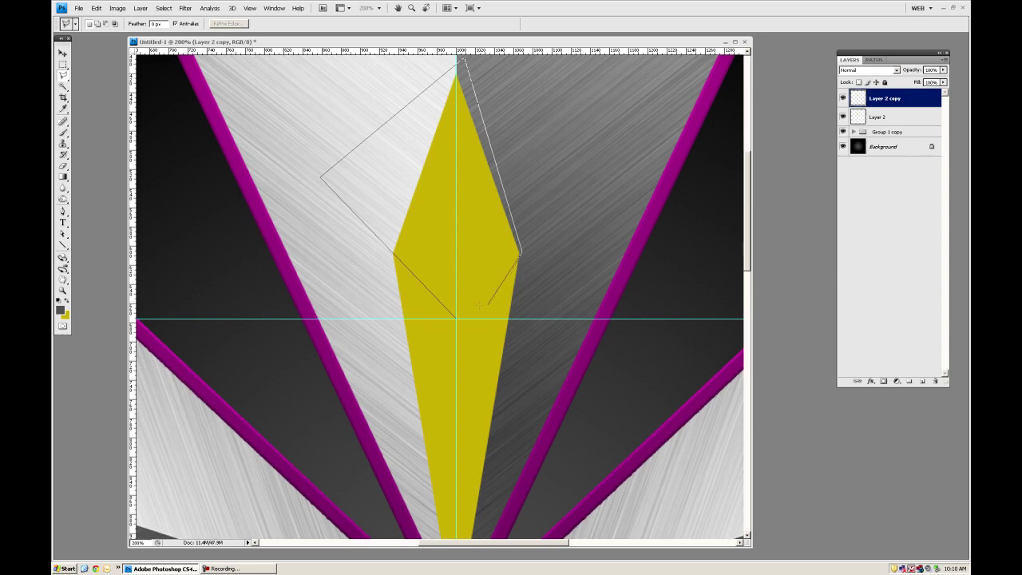
Close the polygonal selection around the crystal's upper facets, lighten both halves inside it with the Dodge tool at 50% exposure, and deselect.
click(456, 317)
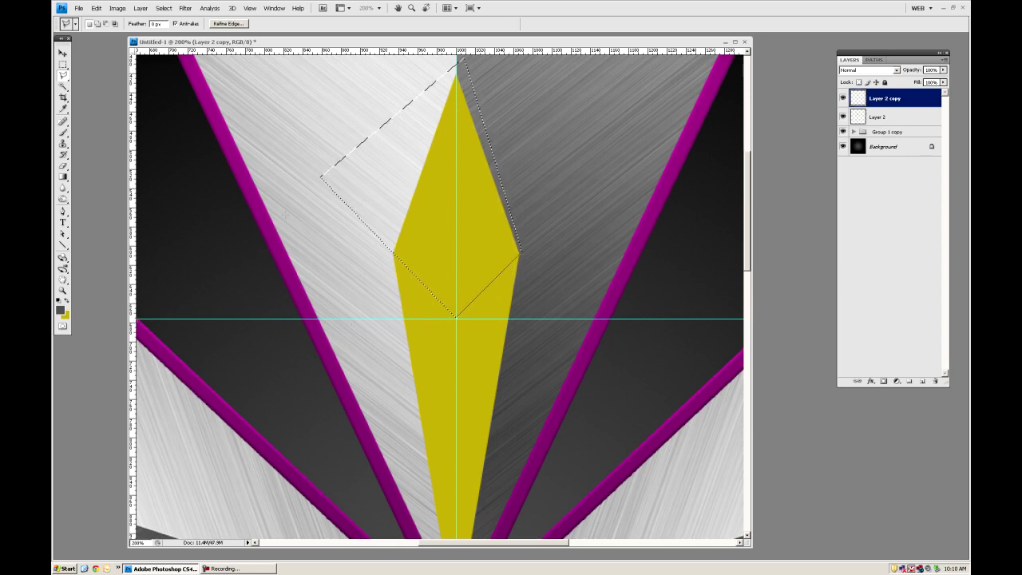
click(63, 199)
click(101, 197)
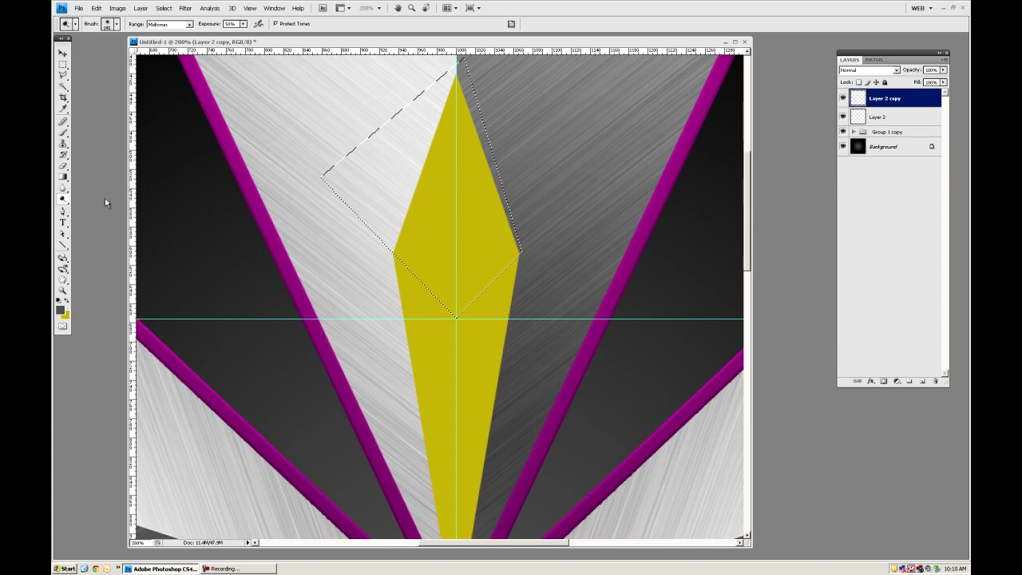
mouse_move(390, 276)
mouse_down()
mouse_move(468, 243)
mouse_move(411, 285)
mouse_move(496, 293)
mouse_move(495, 365)
mouse_up()
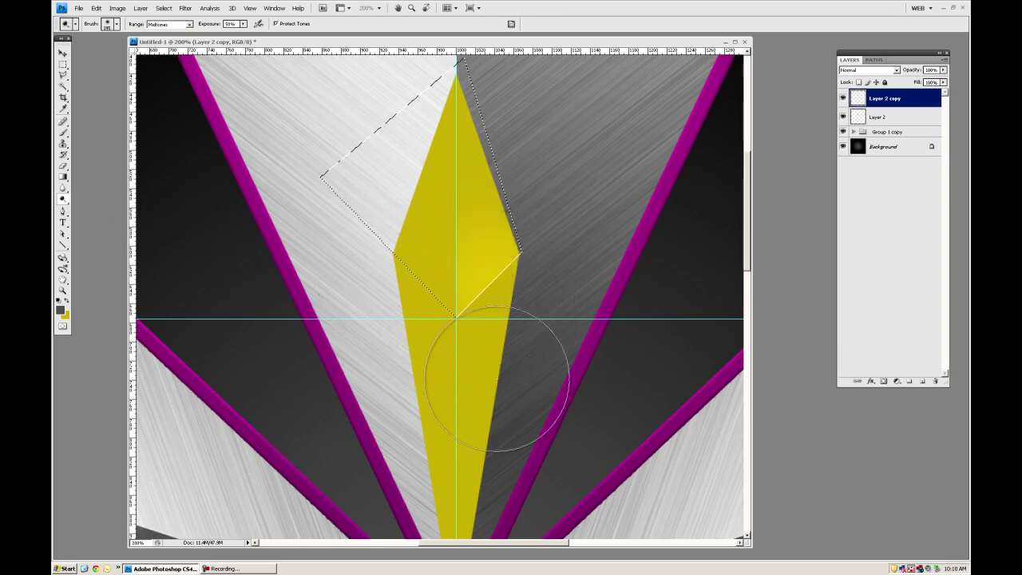
click(925, 120)
mouse_move(526, 270)
mouse_down()
mouse_move(399, 293)
mouse_move(397, 320)
mouse_up()
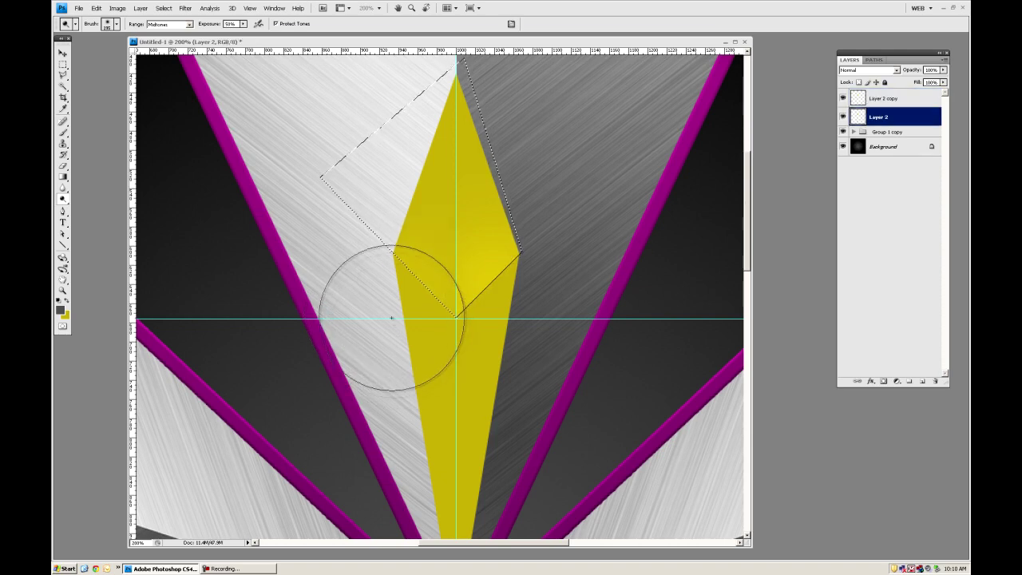
key(ctrl+d)
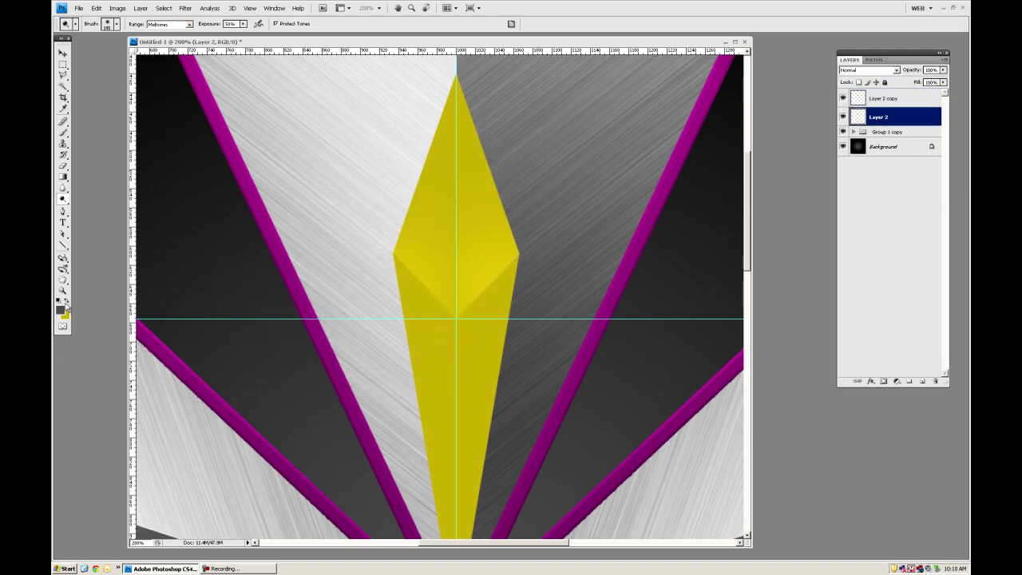
Hide the guides over the crystal artwork, with the whole crystal in view at 100% zoom.
click(63, 291)
drag(217, 135, 519, 377)
alt+click(519, 377)
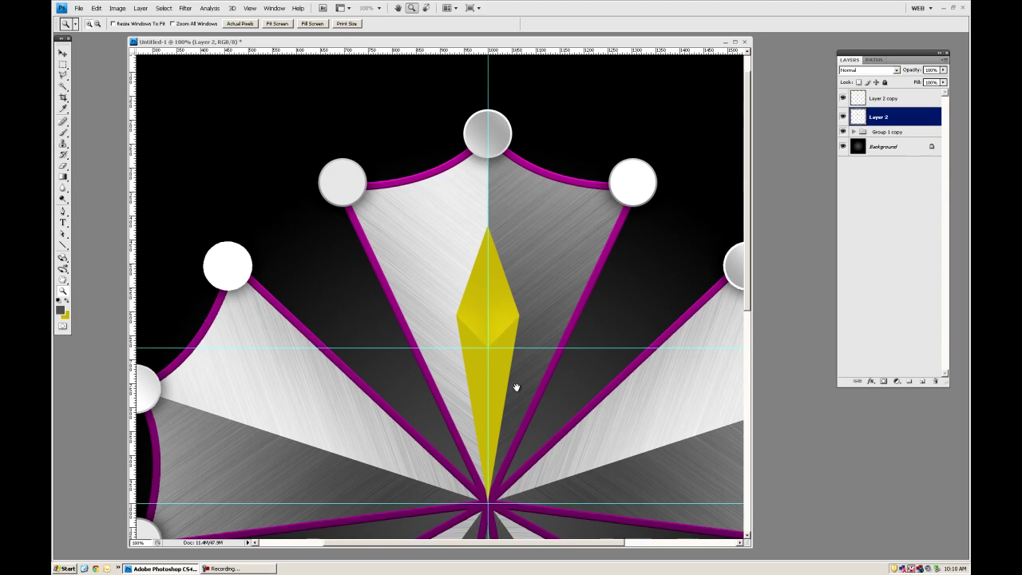
scroll(518, 363, down, 2)
key(ctrl+h)
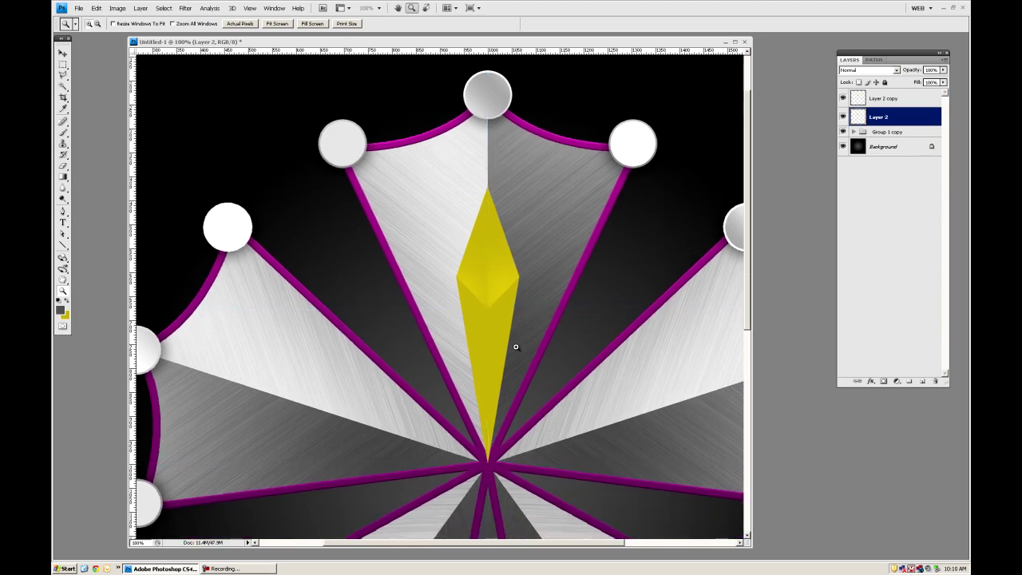
drag(527, 349, 516, 278)
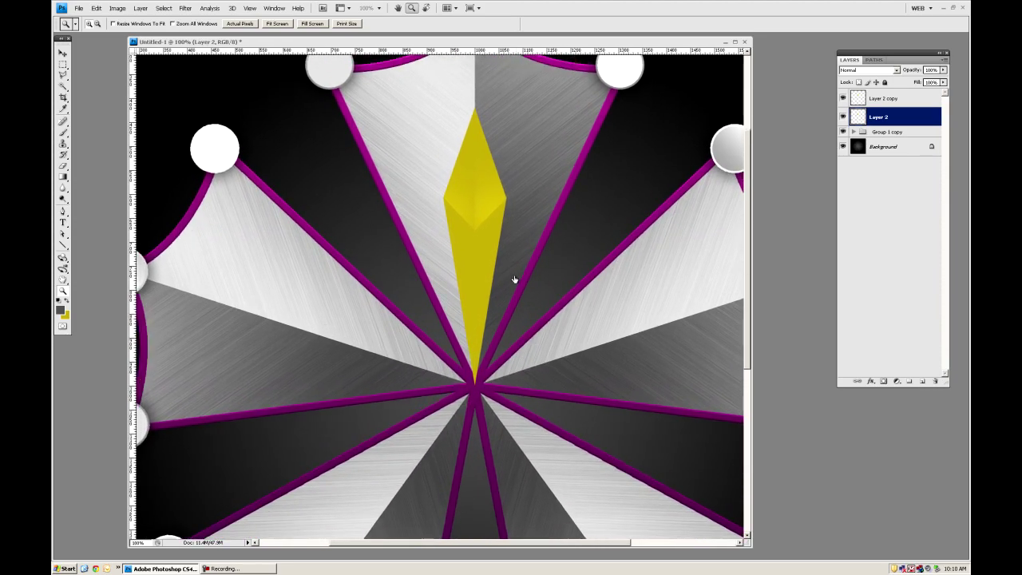
Darken the crystal's right half on Layer 2 copy with the Burn tool, using Midtones at 50% exposure.
click(64, 199)
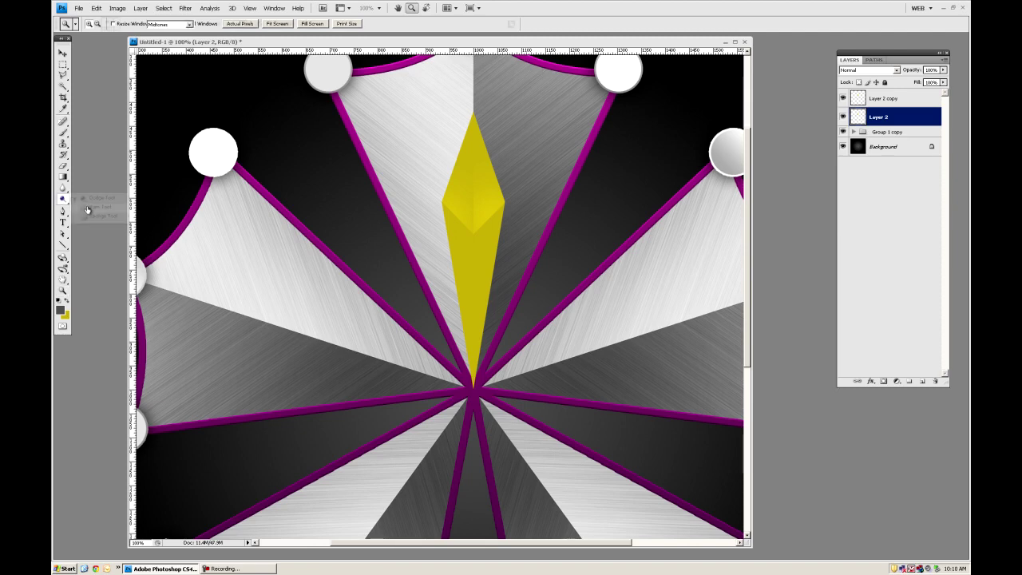
click(86, 209)
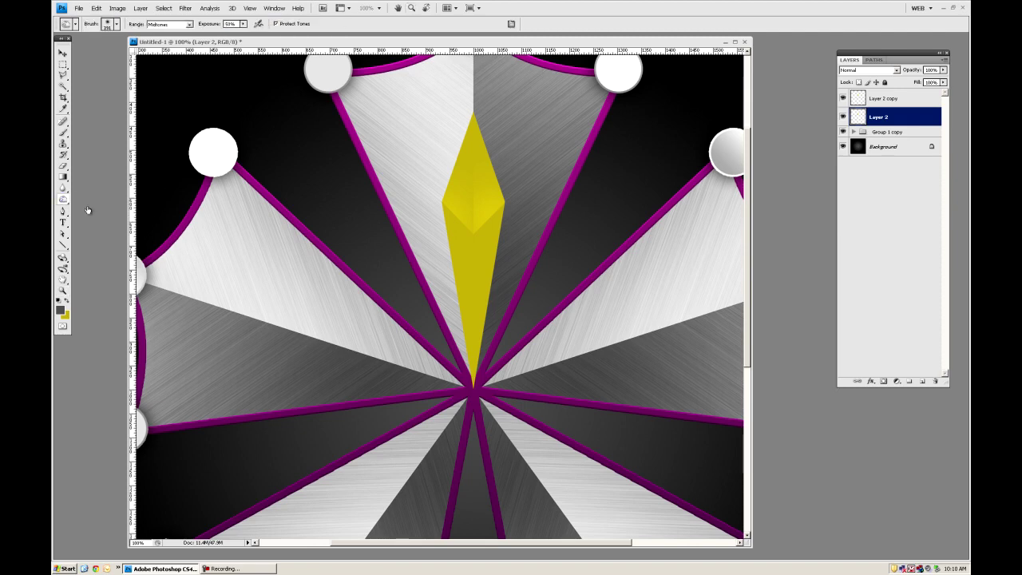
click(844, 100)
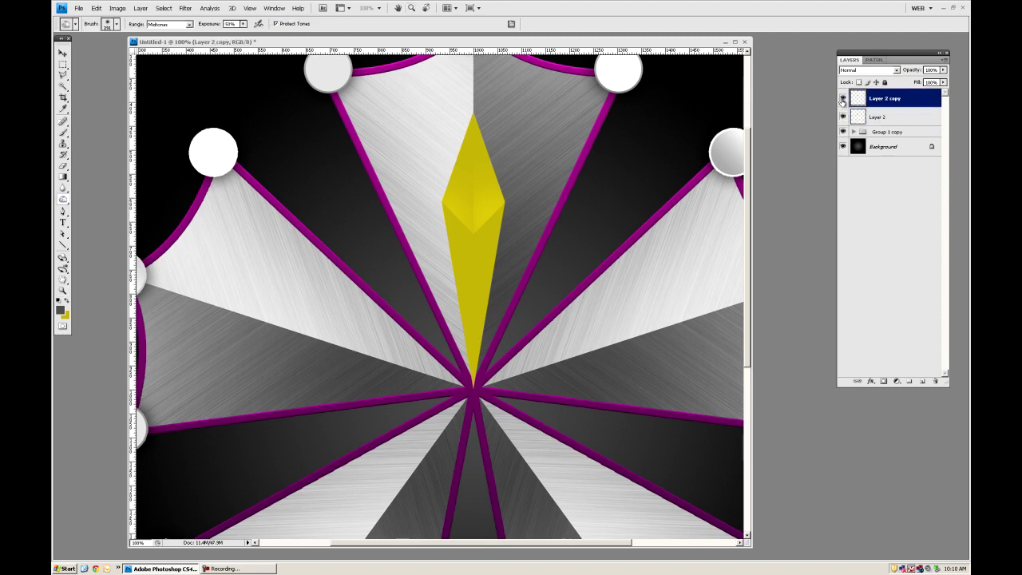
click(843, 97)
click(843, 98)
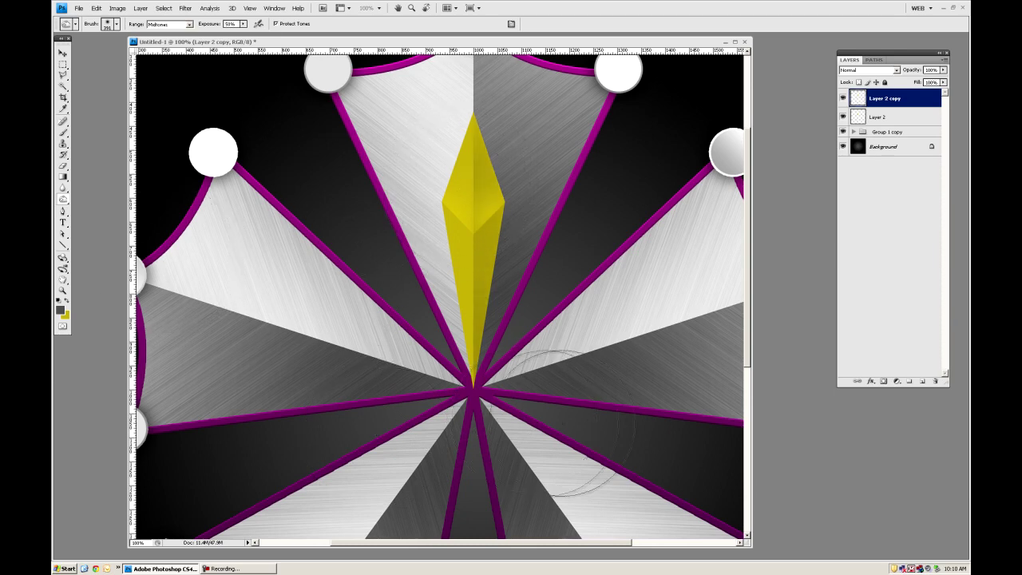
Merge Layer 2 copy and Layer 2 so both crystal halves share one layer.
click(62, 52)
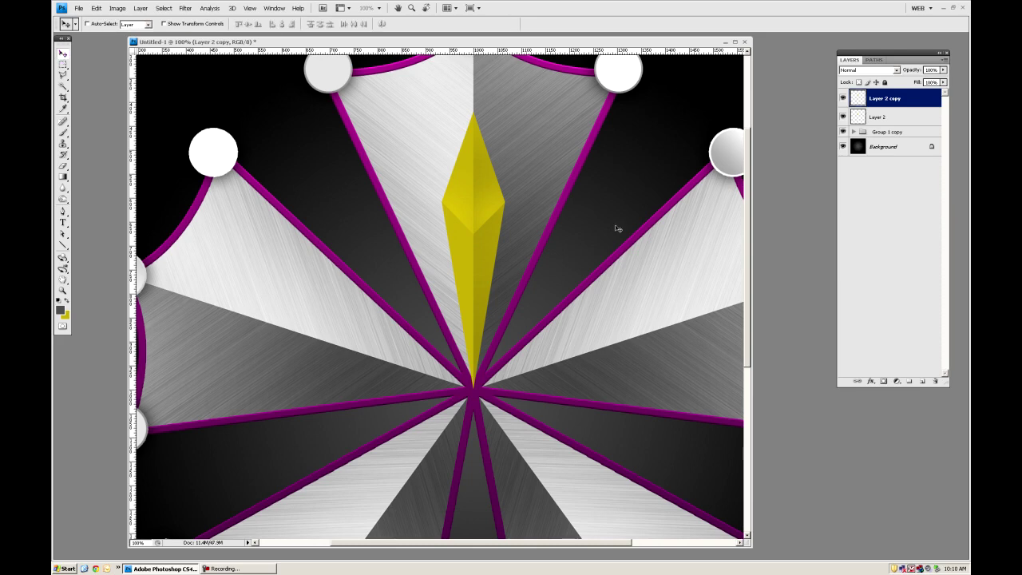
shift+click(908, 118)
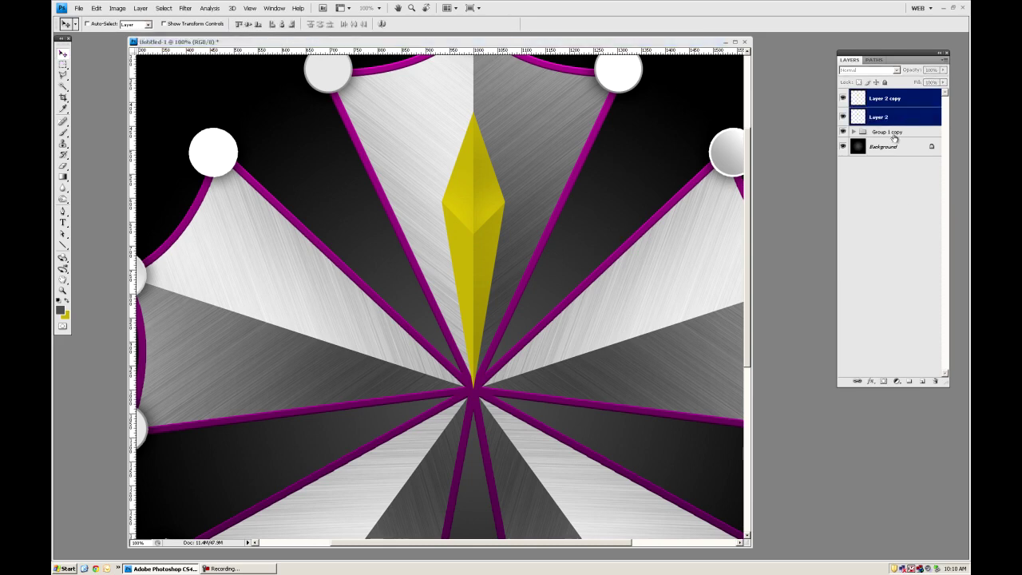
key(ctrl+e)
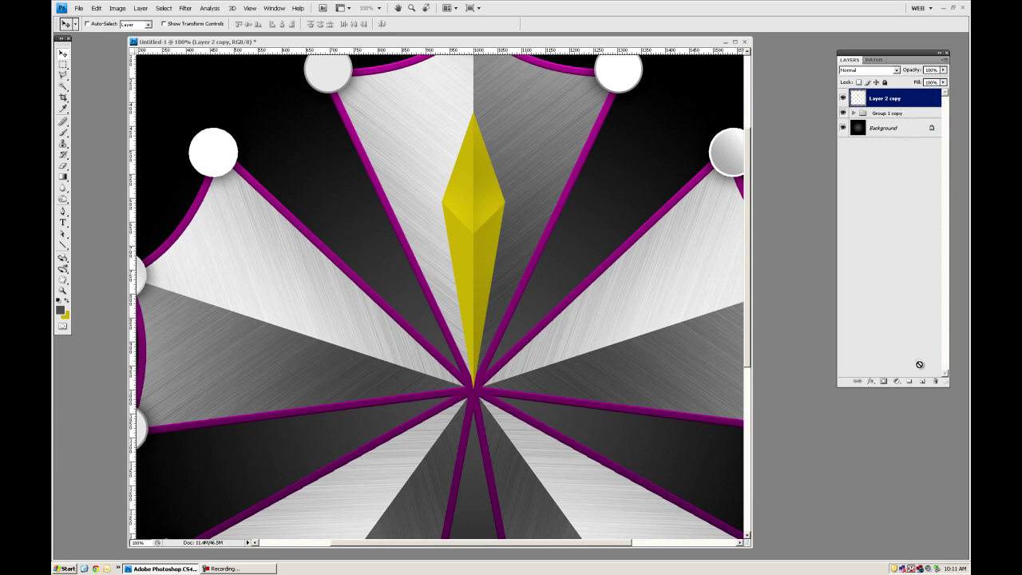
Duplicate the merged crystal layer and rotate the copy -17° with the pivot point on the crystal's lower tip.
key(ctrl+j)
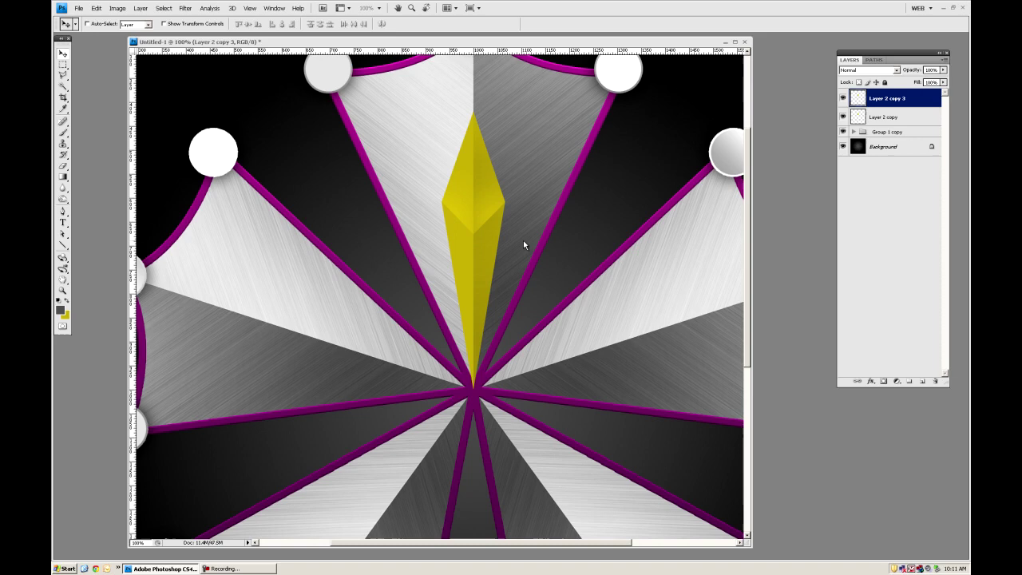
key(ctrl+t)
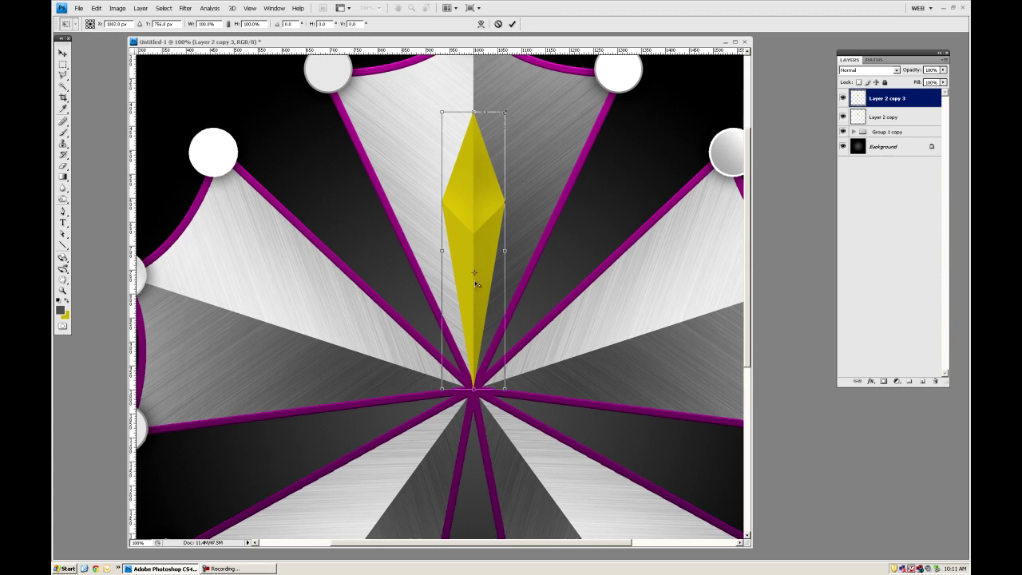
drag(477, 375, 474, 391)
mouse_move(474, 390)
mouse_down()
mouse_move(481, 315)
mouse_move(476, 389)
mouse_up()
click(292, 24)
text(-21)
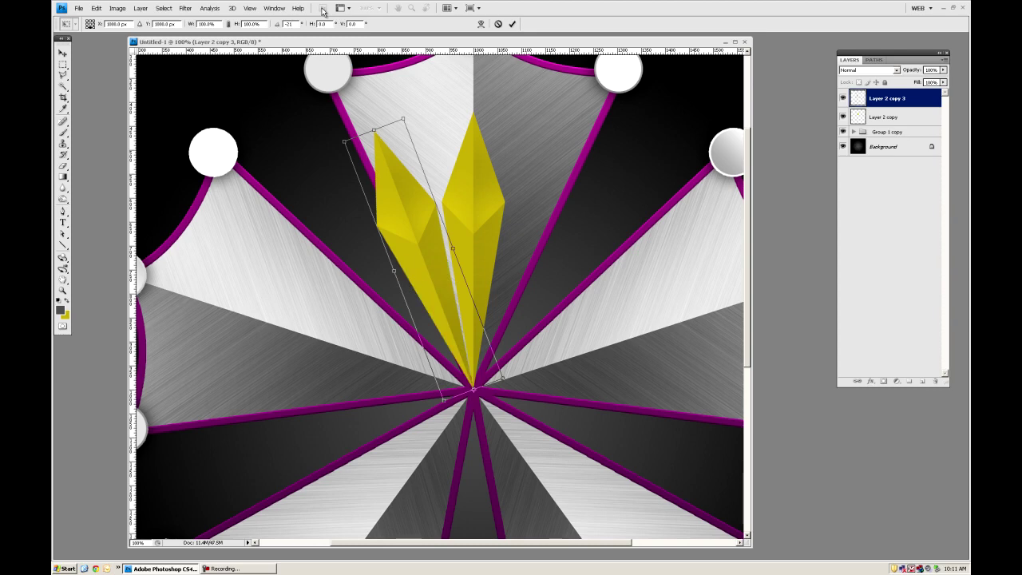
key(BackSpace)
key(BackSpace)
text(17)
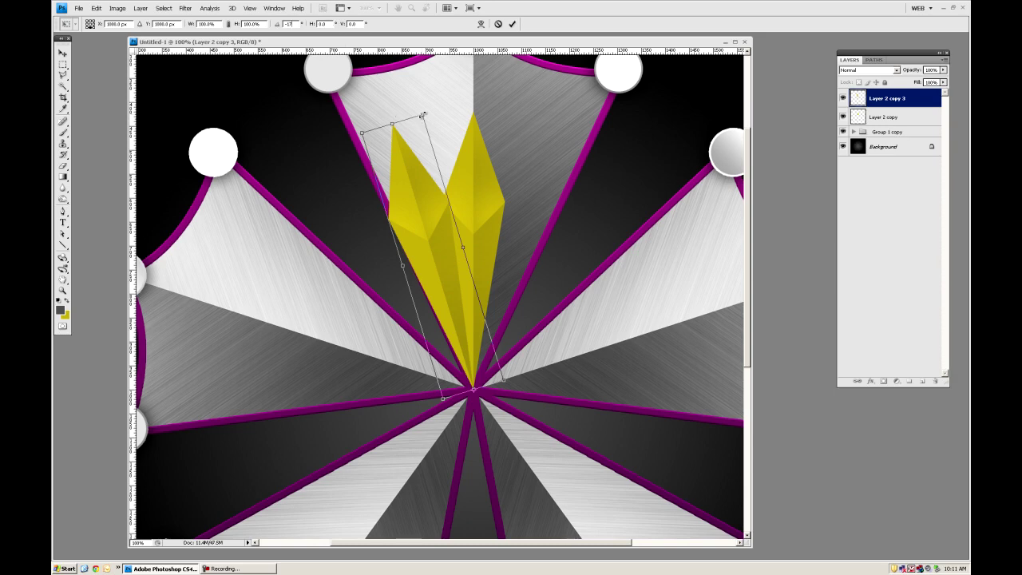
Scale the rotated crystal copy to about 81% around its lower tip and place its layer beneath the main crystal's layer.
drag(423, 115, 377, 176)
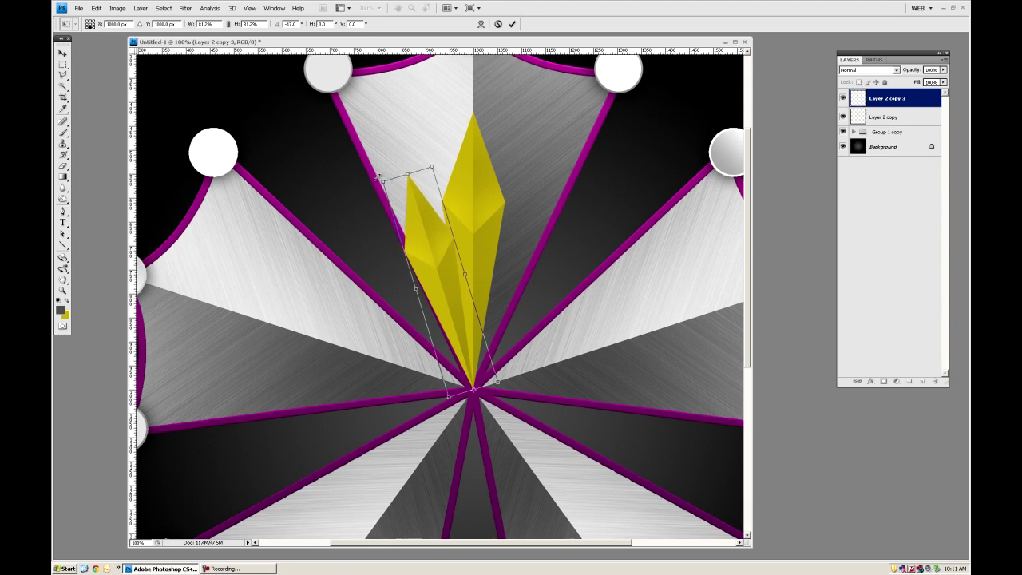
key(Return)
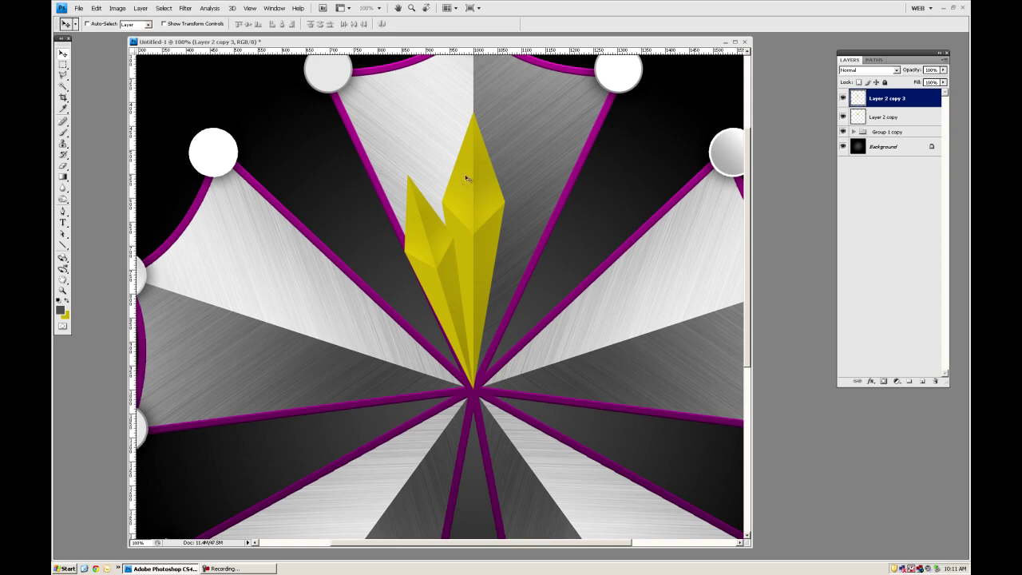
drag(904, 99, 904, 125)
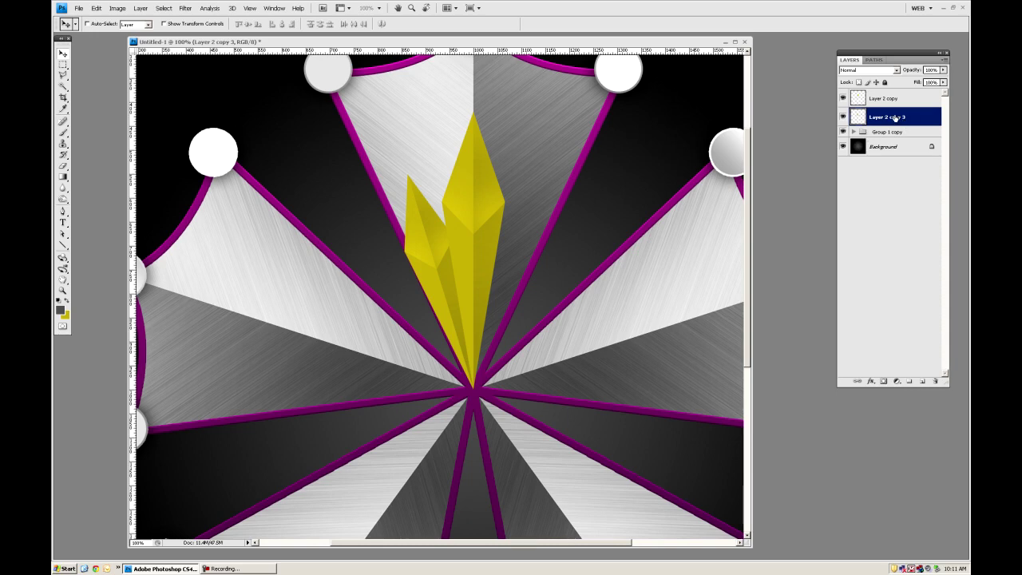
Duplicate the small left crystal and rotate the copy 34° about its lower tip to mirror it on the right side.
drag(932, 364, 923, 381)
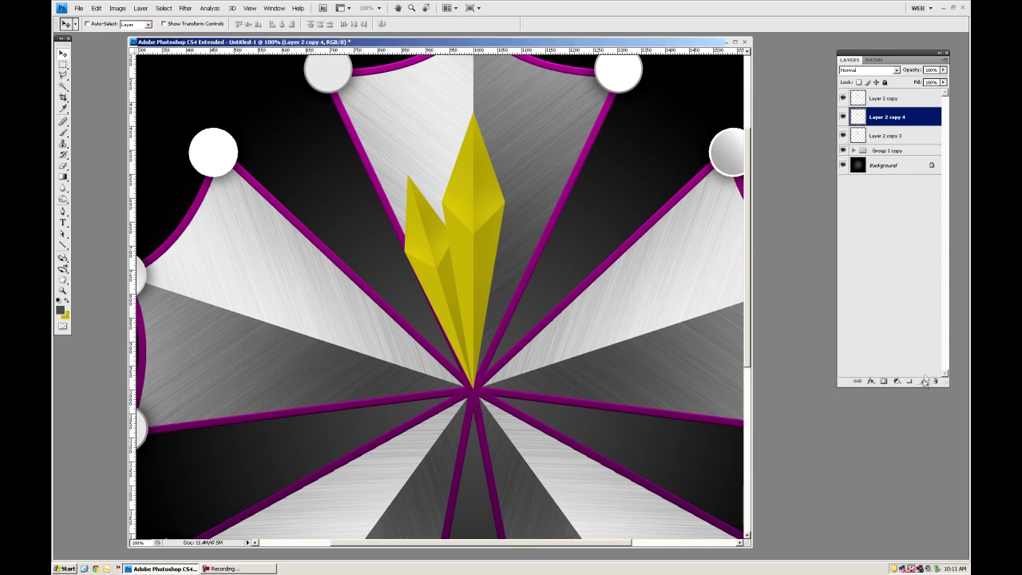
key(ctrl+t)
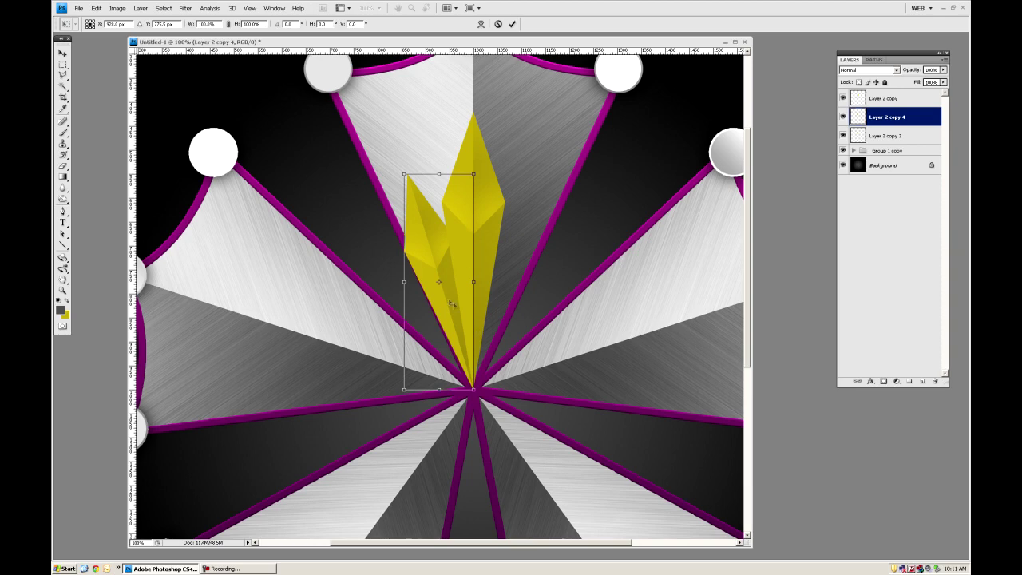
drag(440, 284, 475, 391)
text(34)
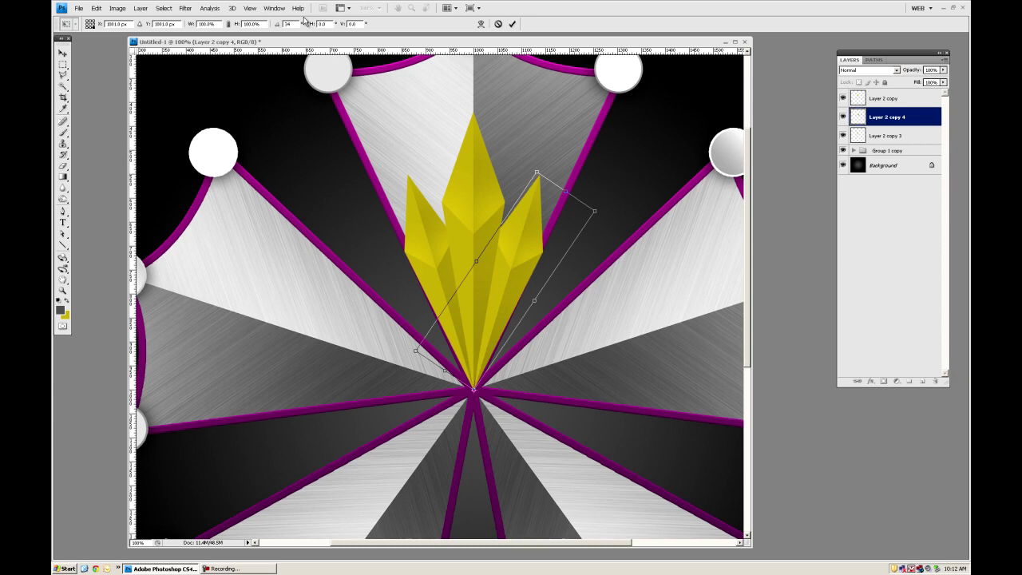
key(Return)
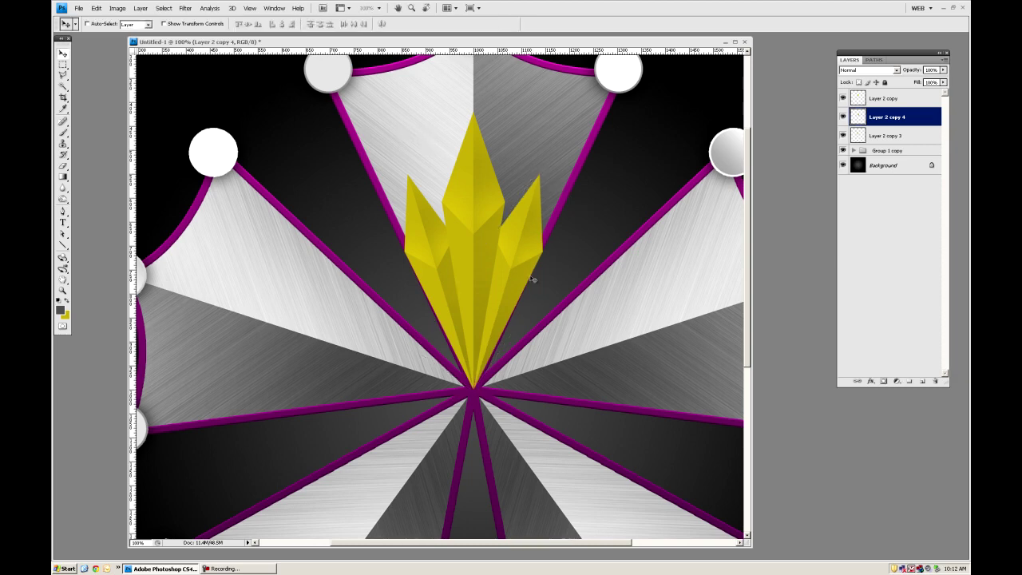
Lighten the lower facets of the small right crystal on Layer 2 copy 4 with the Dodge tool at 50% exposure.
click(63, 199)
click(109, 200)
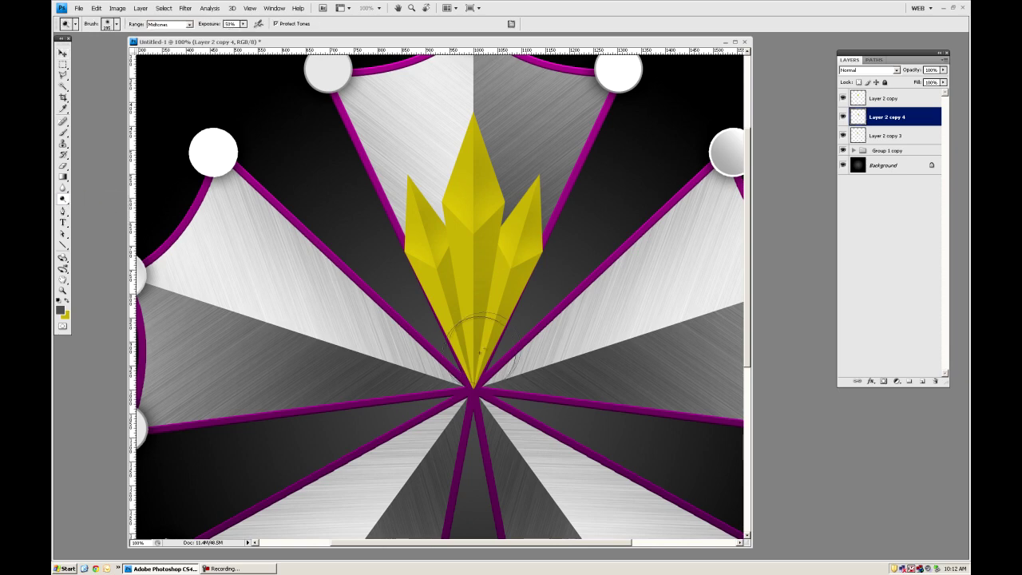
drag(482, 352, 488, 307)
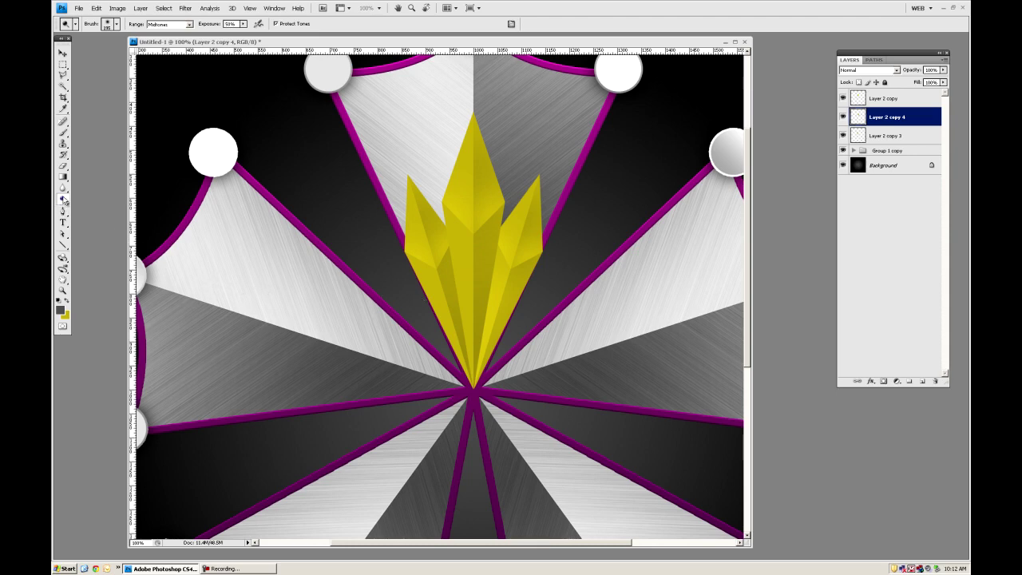
Darken the small crystals where they meet the main crystal with the Burn tool, on Layer 2 copy 4 and, with a smaller brush, Layer 2 copy 3.
click(63, 198)
click(109, 209)
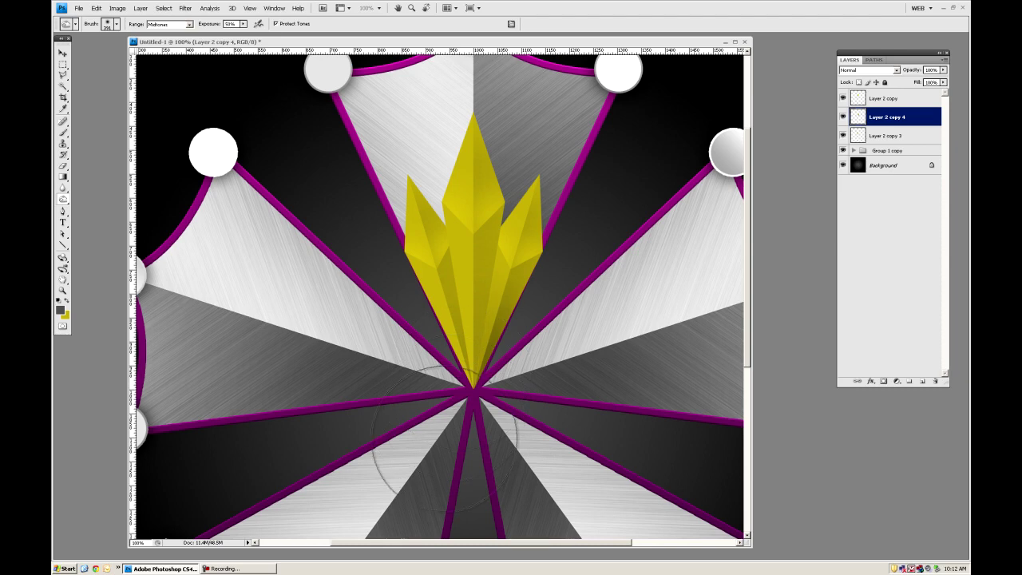
click(892, 140)
right_click(591, 319)
drag(591, 319, 605, 321)
key(Return)
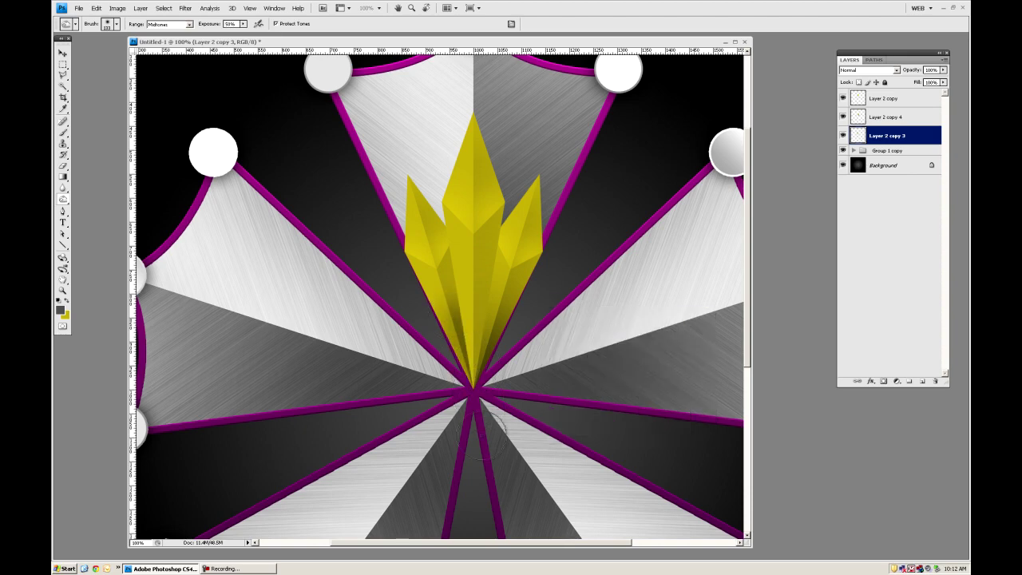
drag(462, 335, 484, 424)
drag(452, 226, 488, 384)
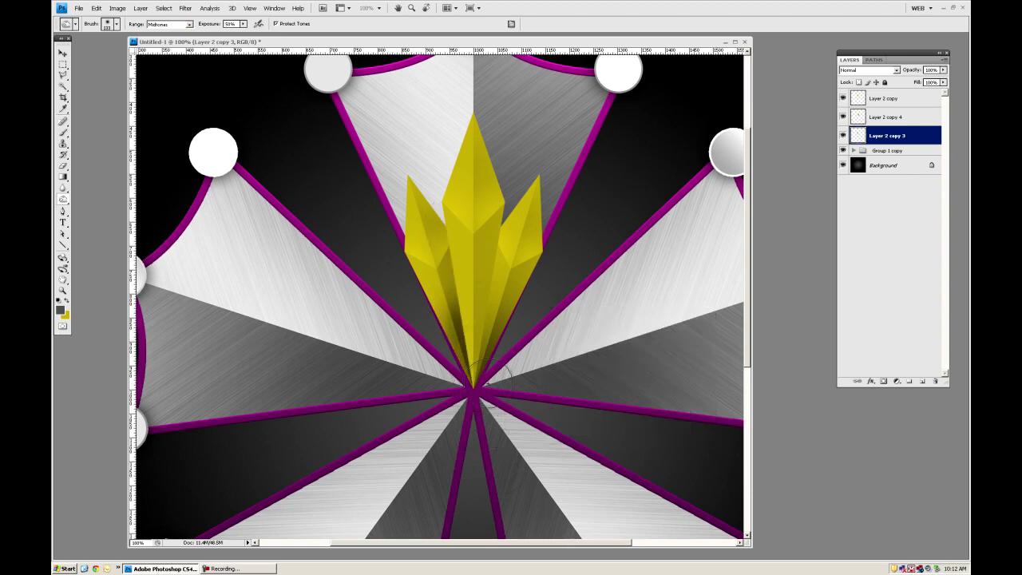
click(892, 117)
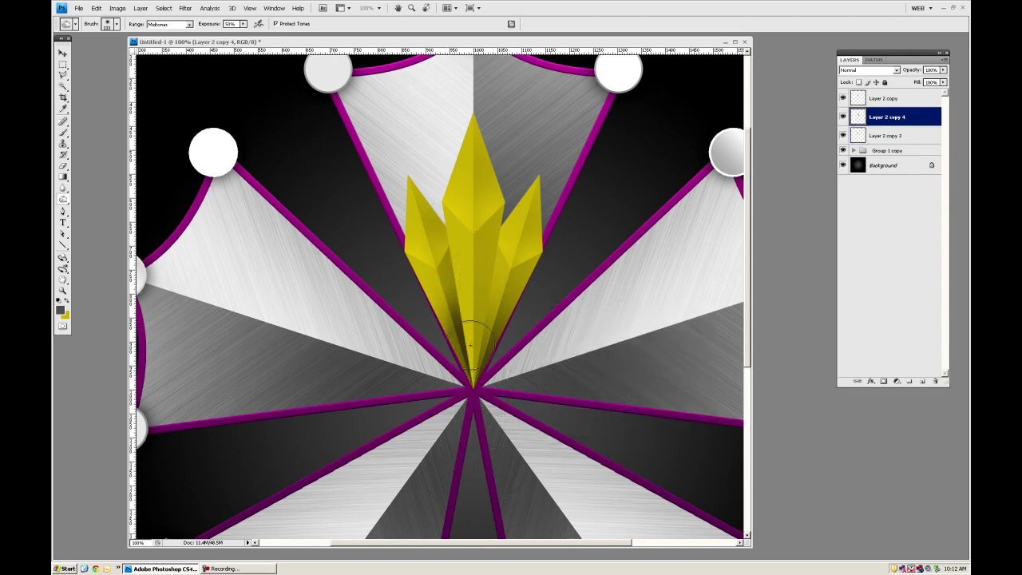
Merge the three crystal layers, Layer 2 copy, Layer 2 copy 4 and Layer 2 copy 3, into a single layer.
click(63, 290)
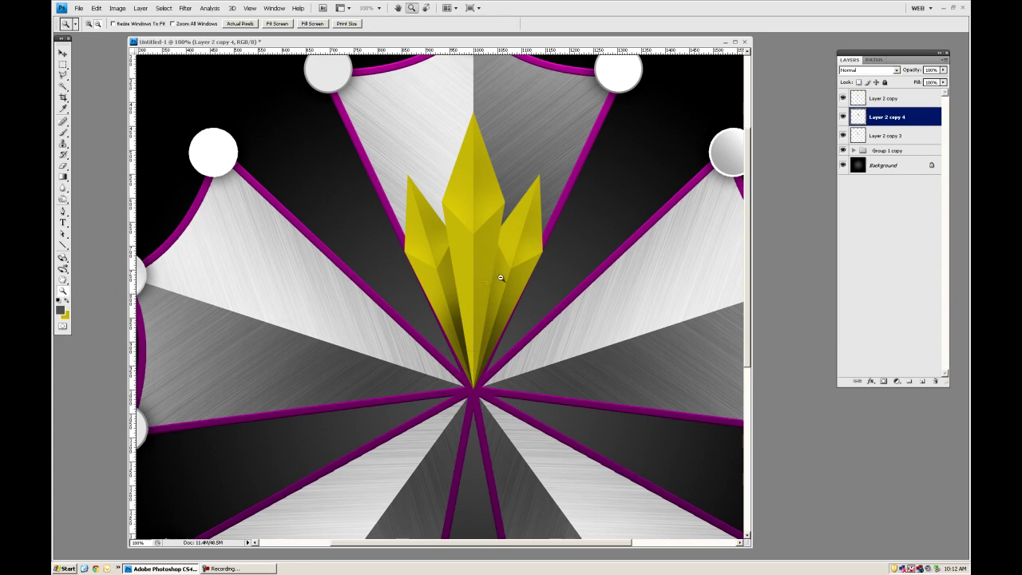
alt+click(486, 283)
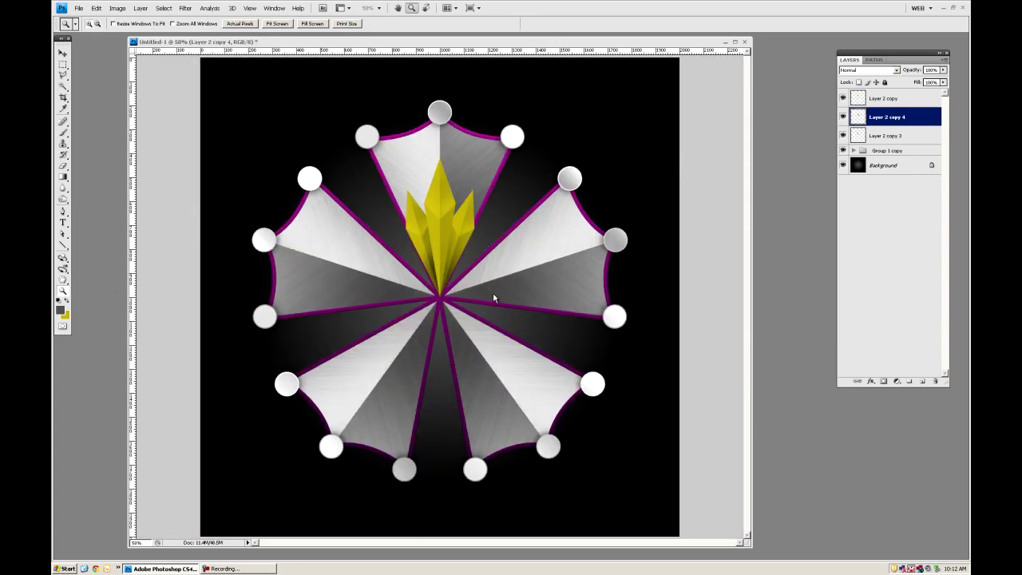
click(63, 53)
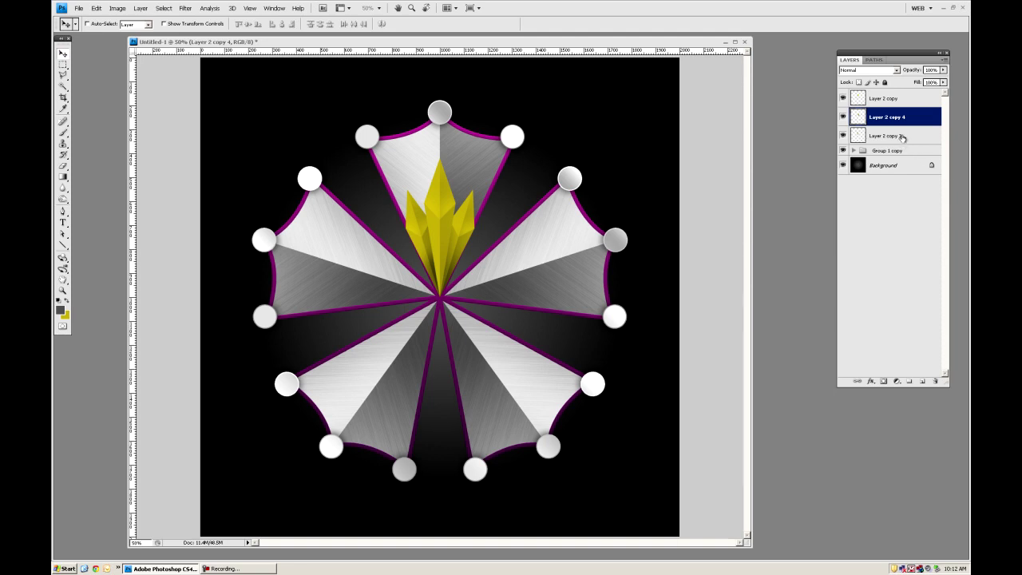
click(902, 137)
shift+click(900, 99)
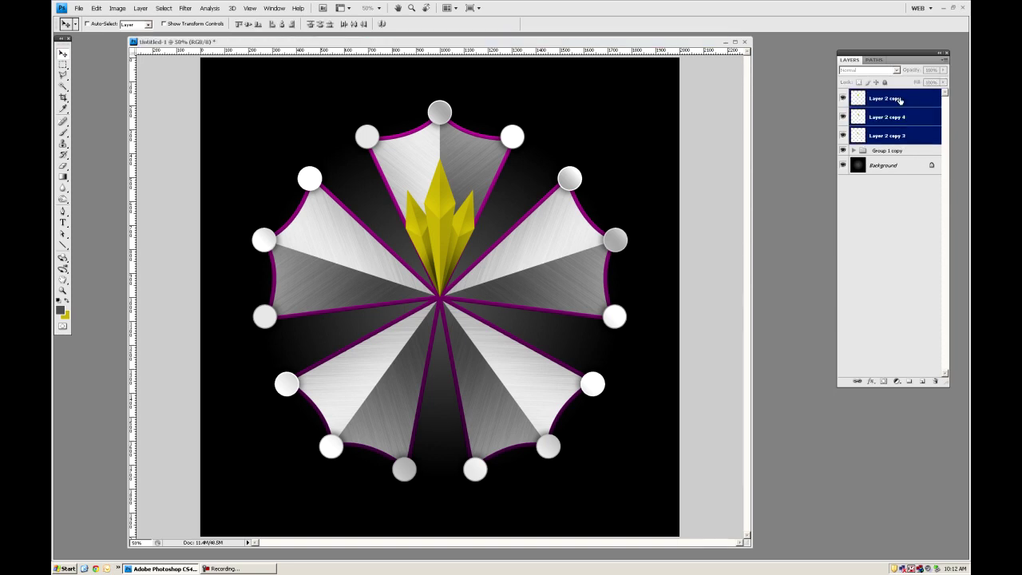
key(ctrl+e)
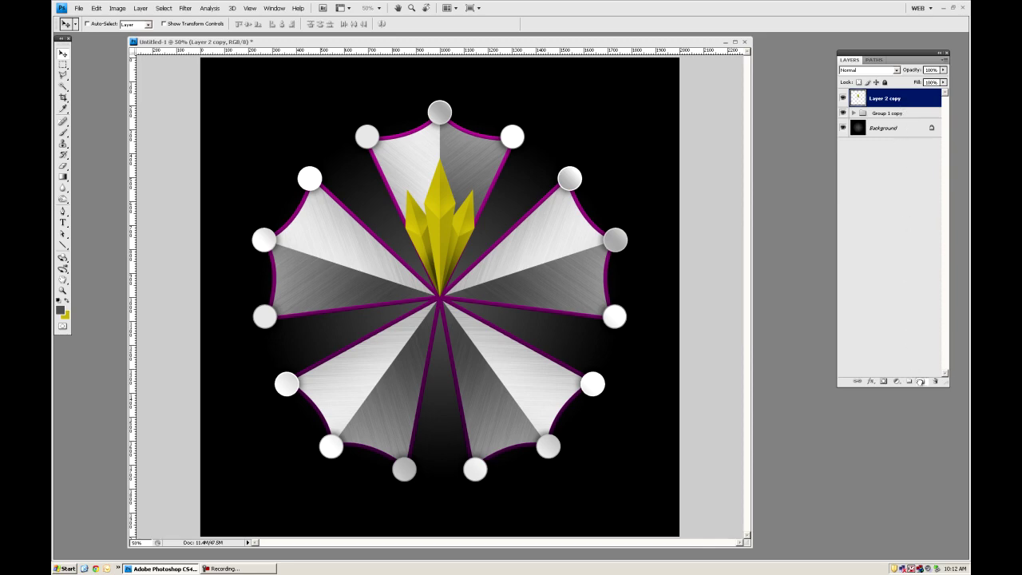
Duplicate the merged crystal cluster and rotate the copy 72° about the emblem's centre, using the guides to place the pivot.
drag(920, 382, 920, 382)
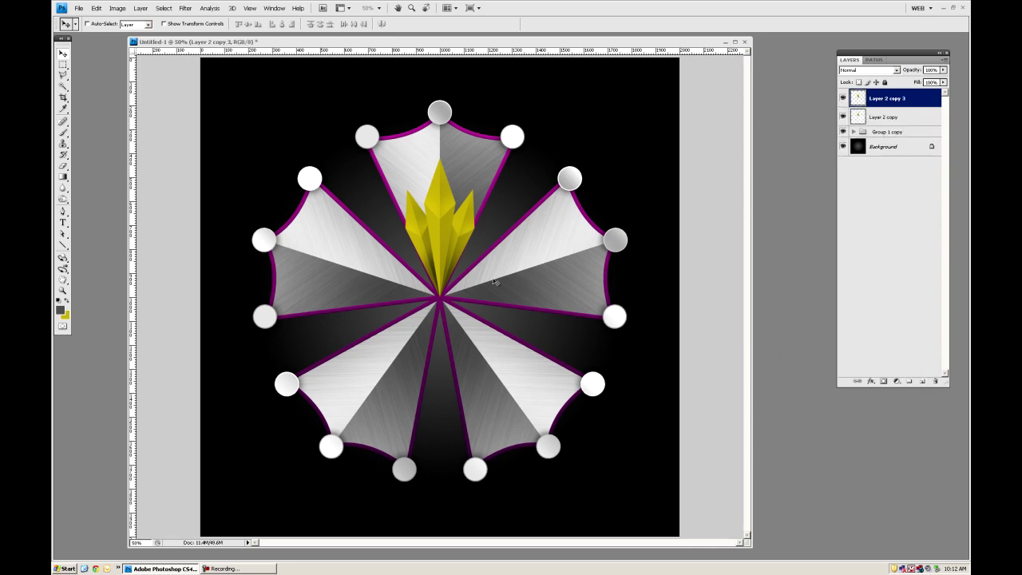
key(ctrl+t)
key(ctrl+semicolon)
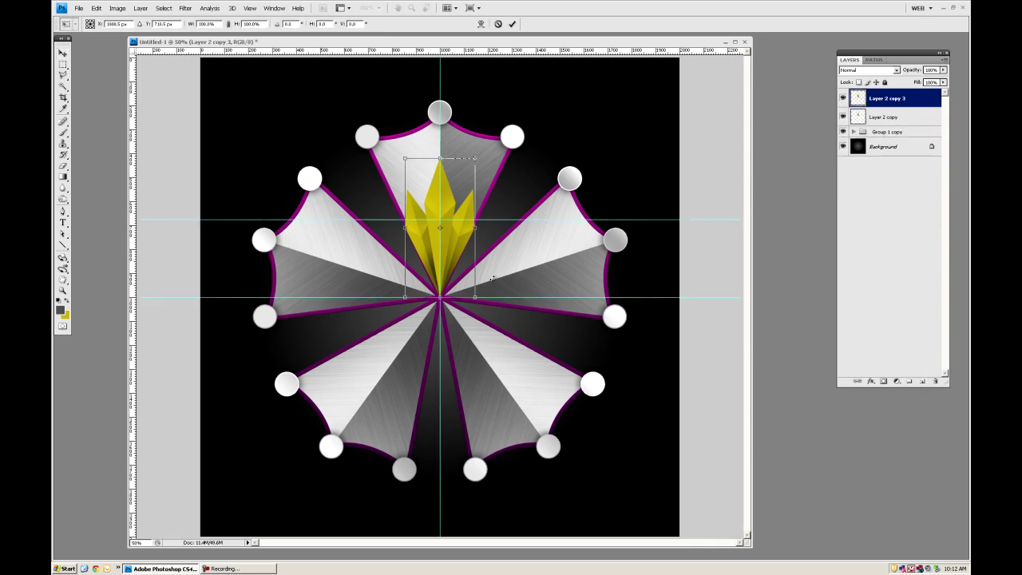
drag(440, 230, 440, 297)
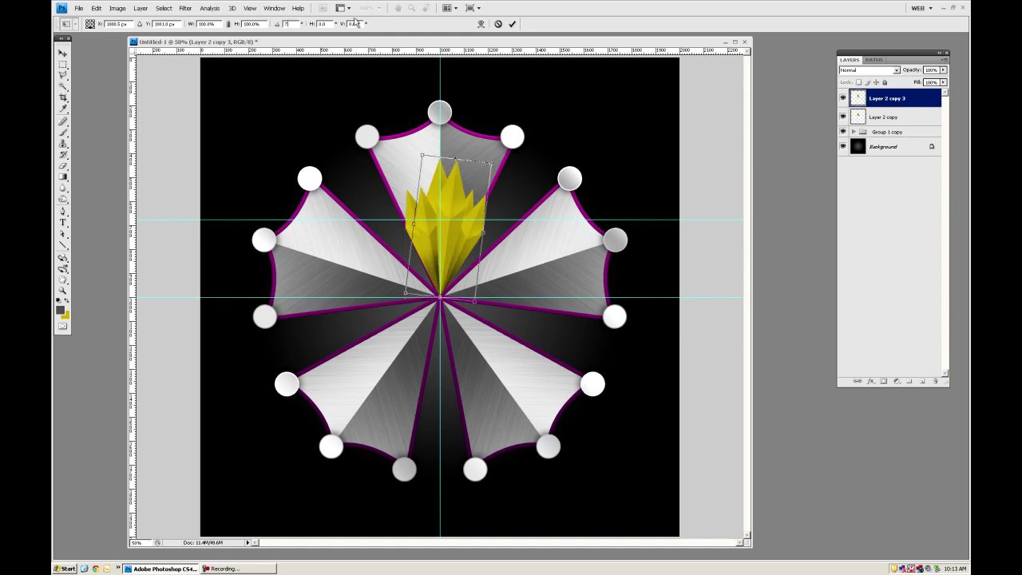
text(72)
key(Return)
key(Return)
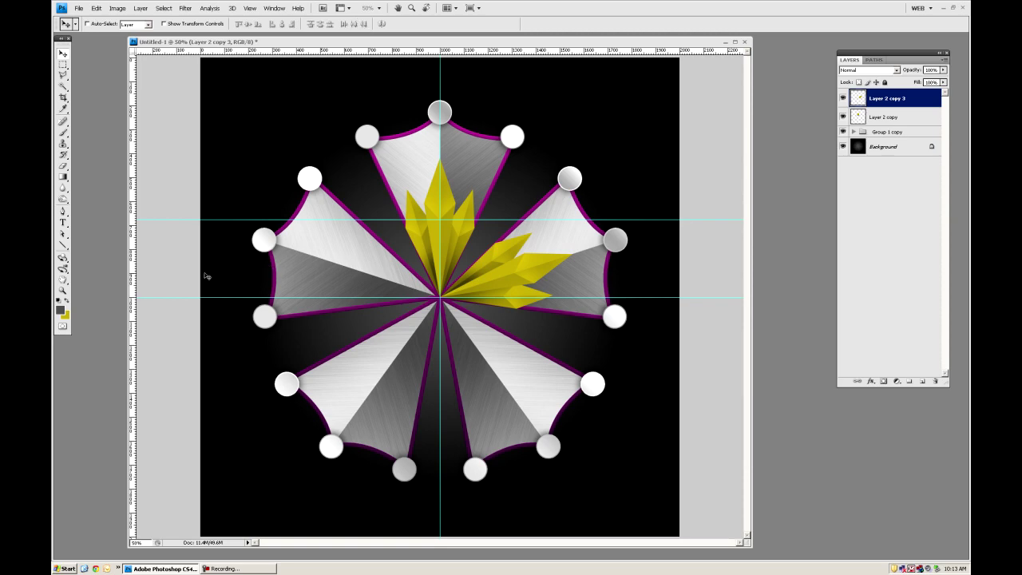
Examine up close how the crystal clusters meet at the emblem's centre.
click(63, 289)
drag(429, 275, 469, 319)
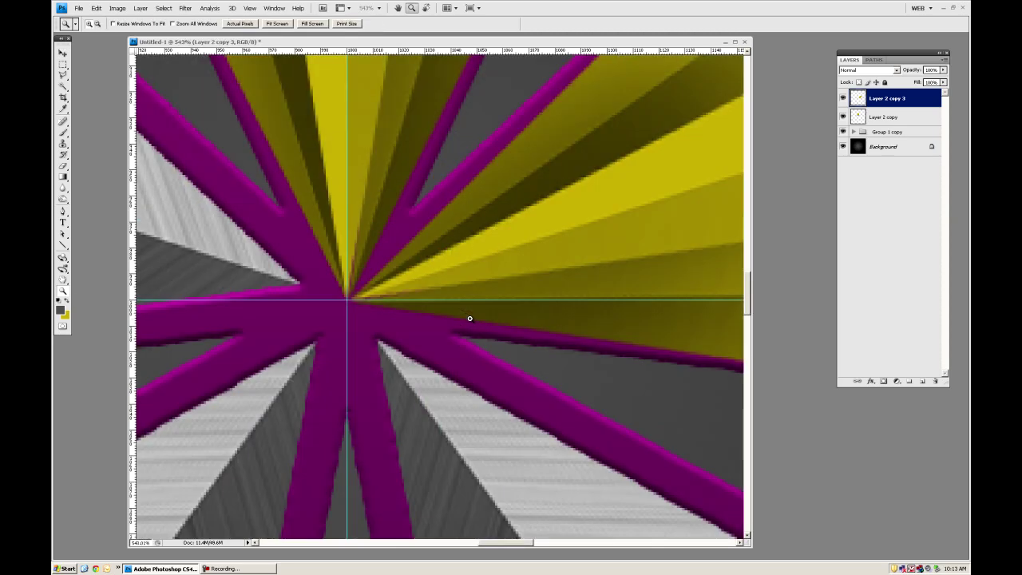
key(space)
drag(381, 264, 463, 274)
right_click(463, 273)
click(481, 283)
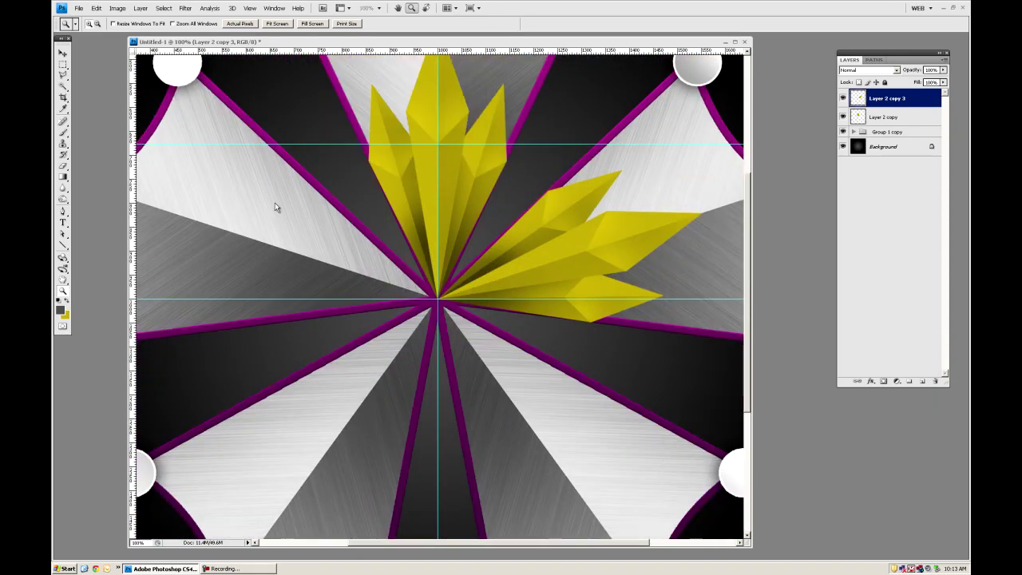
click(63, 55)
drag(461, 153, 470, 180)
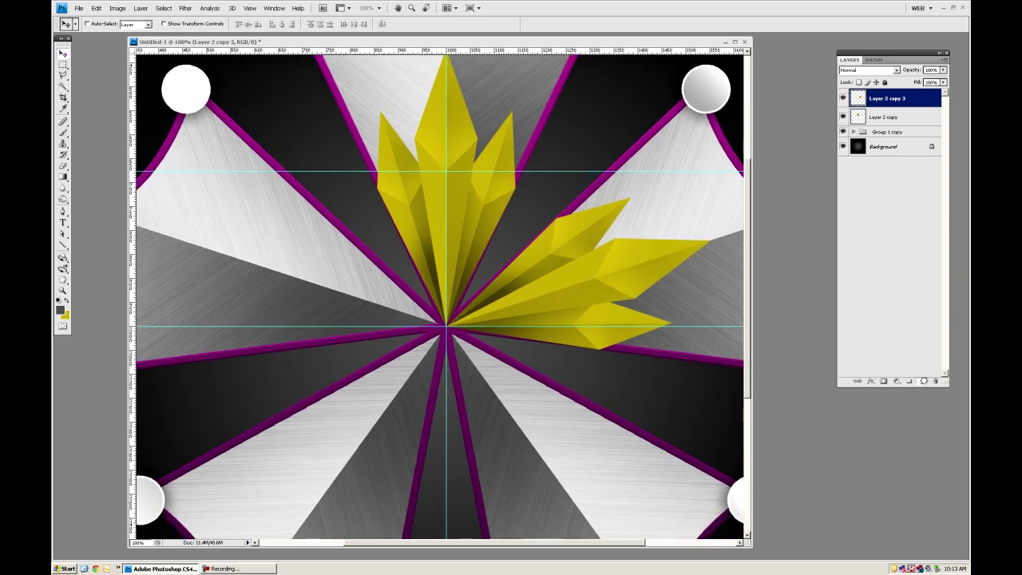
Duplicate the original top cluster and rotate the copy 144° about the emblem's centre.
drag(924, 381, 924, 381)
key(ctrl+t)
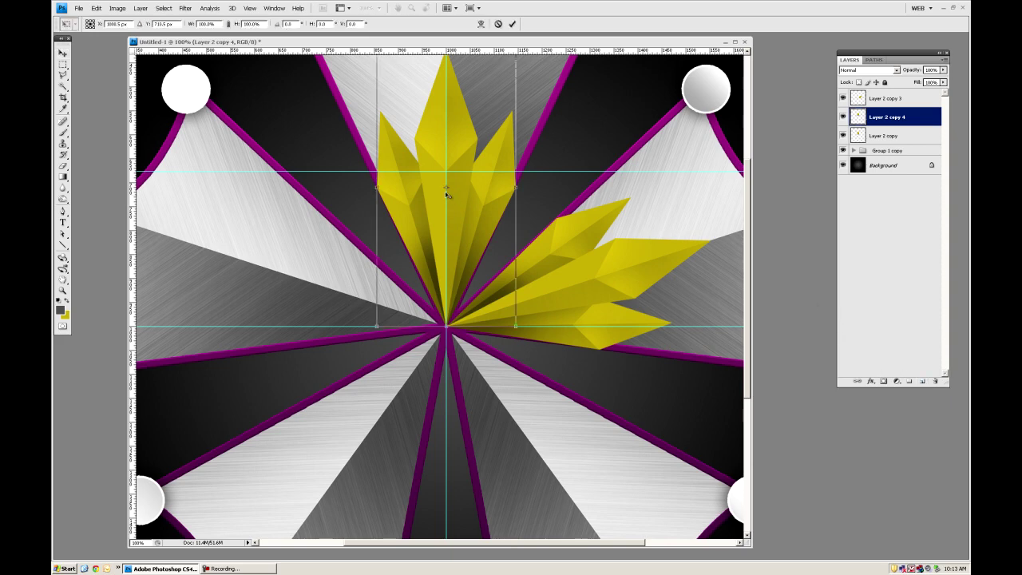
drag(448, 237, 450, 326)
text(144)
key(Return)
key(Return)
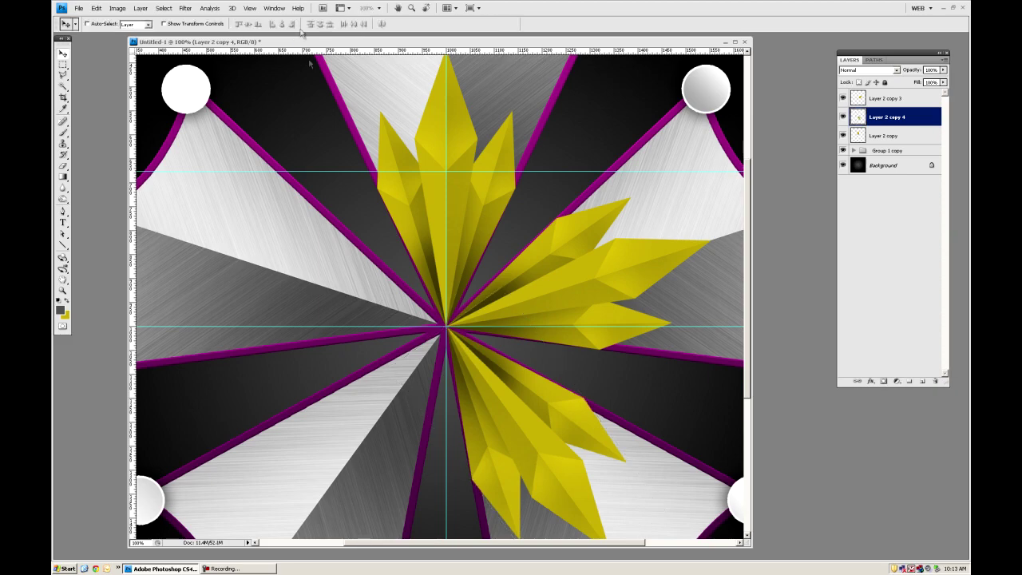
Hide the guides, duplicate the original top cluster again and flip the copy horizontally.
click(64, 291)
alt+click(497, 248)
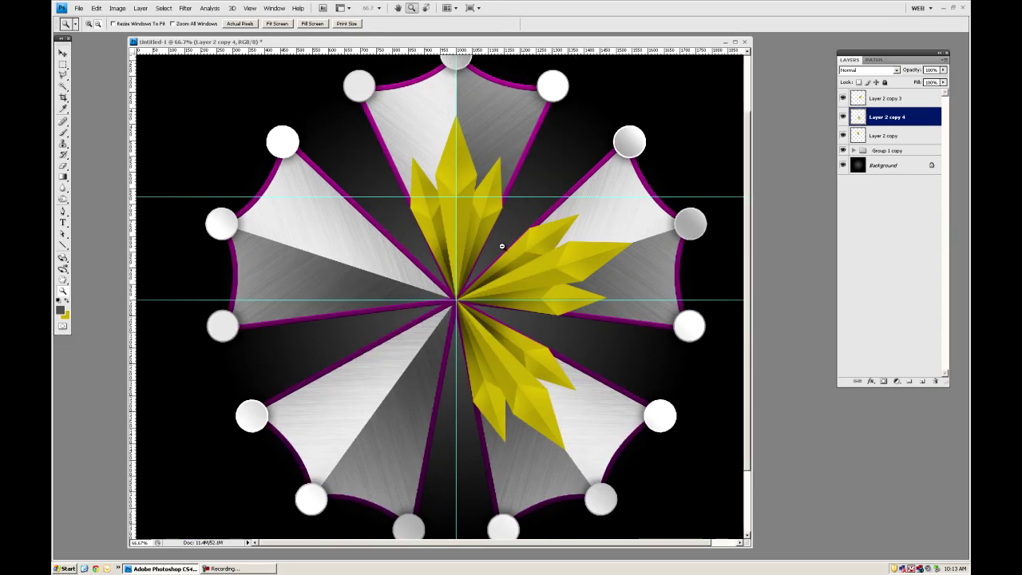
key(ctrl+semicolon)
key(v)
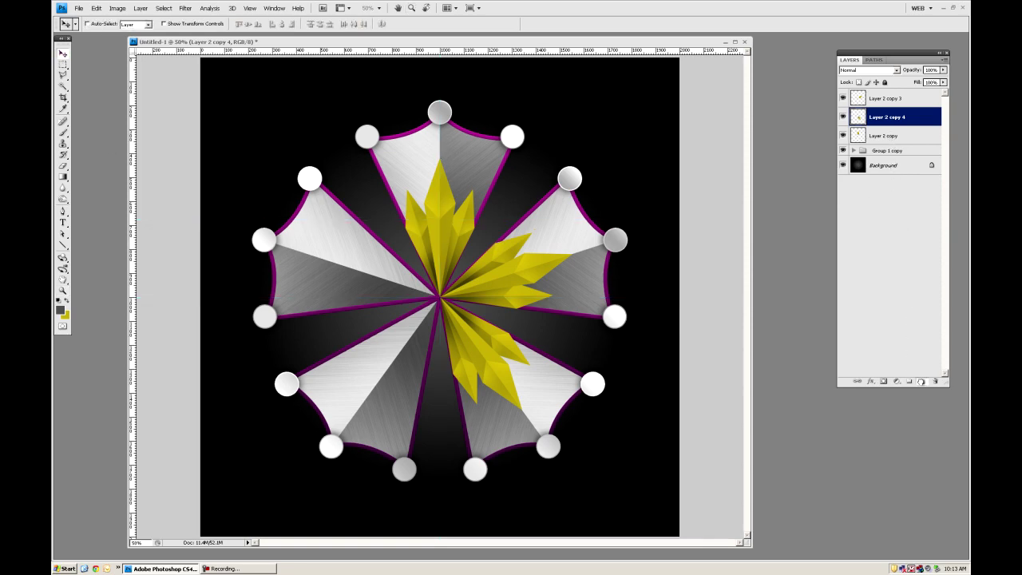
drag(922, 383, 922, 383)
click(96, 8)
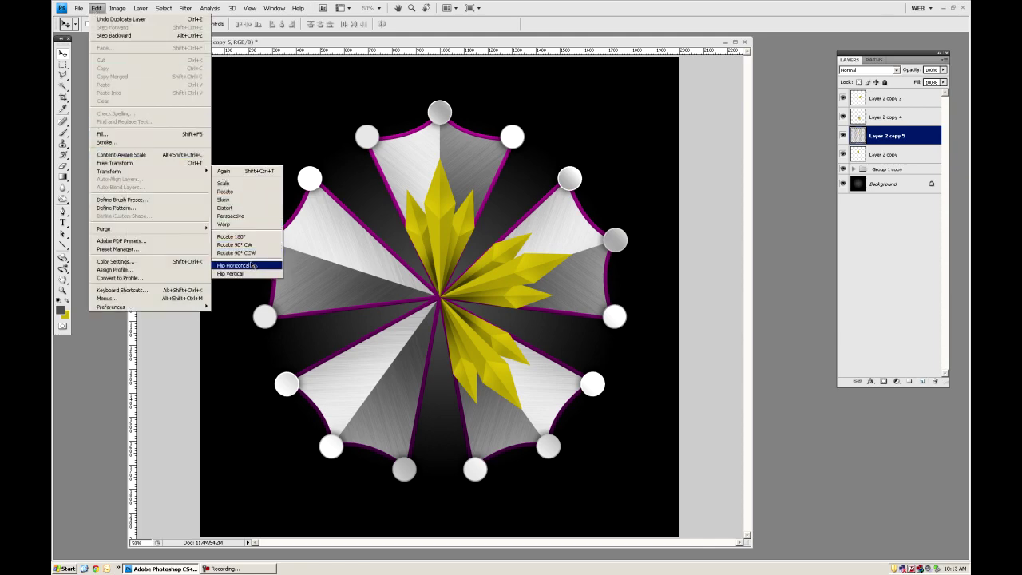
click(246, 264)
Rotate the flipped cluster copy -72° about the emblem's centre.
key(ctrl+t)
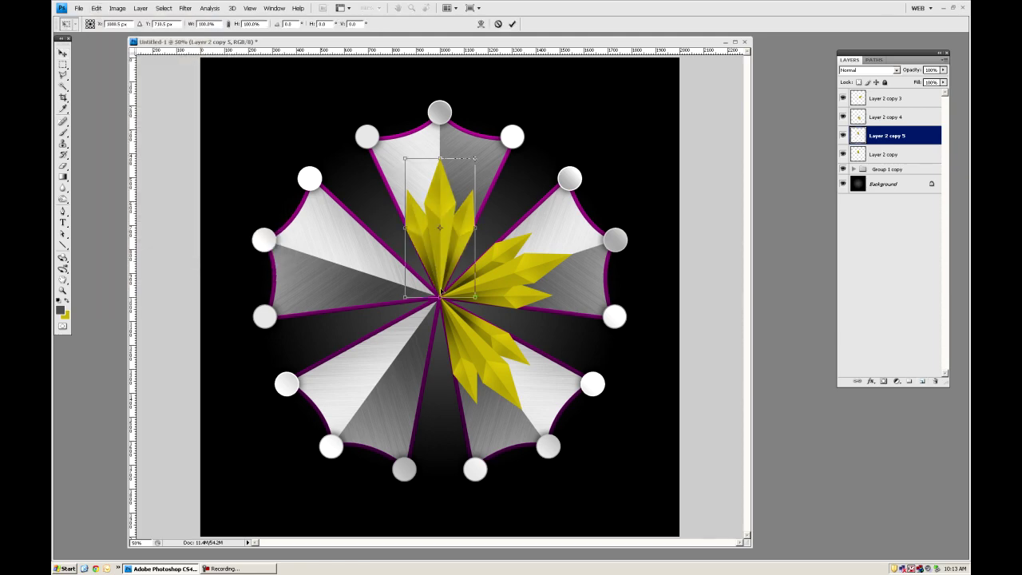
drag(440, 230, 441, 298)
text(-72)
key(Return)
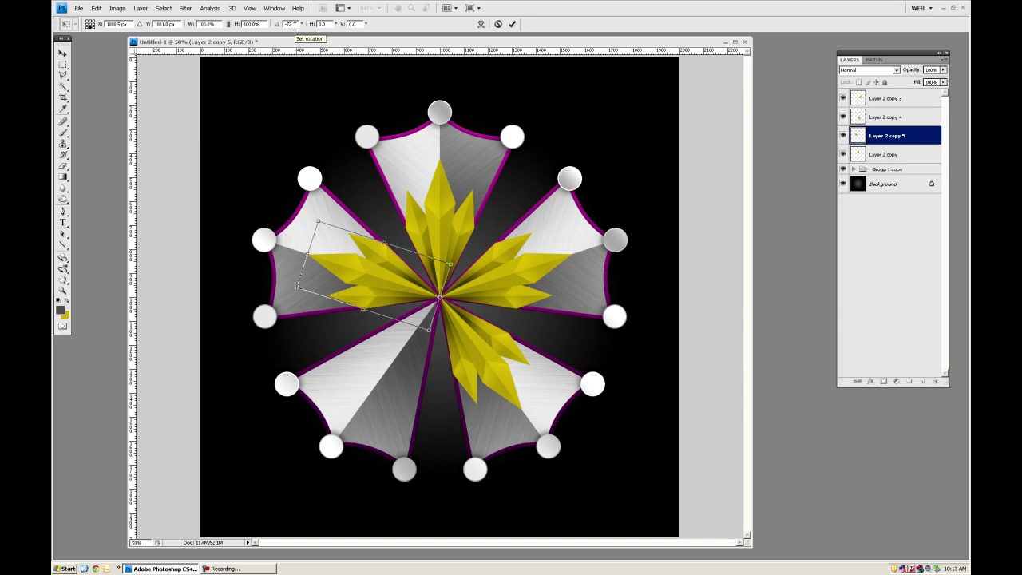
key(Return)
Duplicate the original top cluster once more and rotate the copy -144° about the emblem's centre.
drag(896, 169, 923, 381)
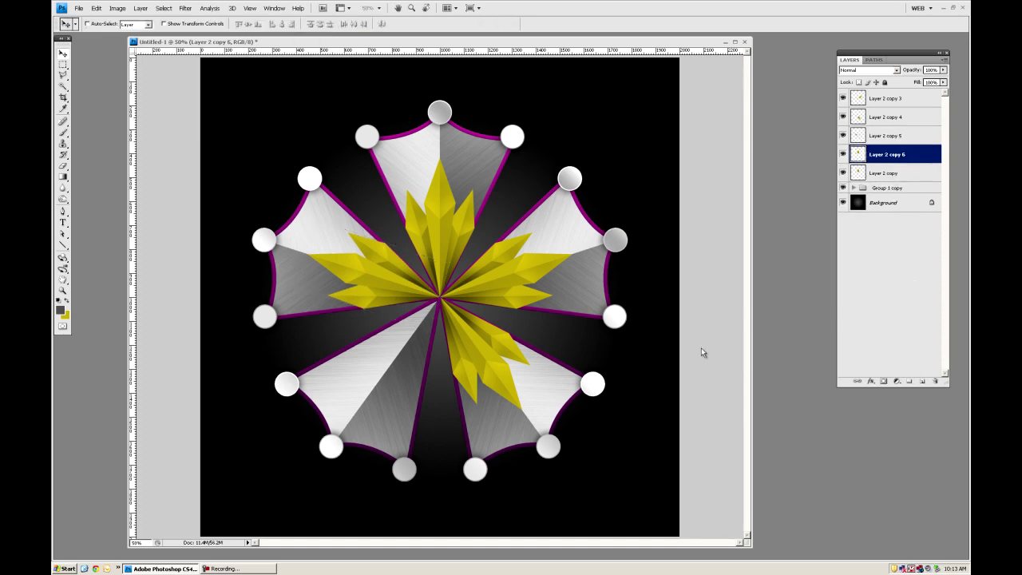
key(ctrl+t)
drag(440, 228, 440, 297)
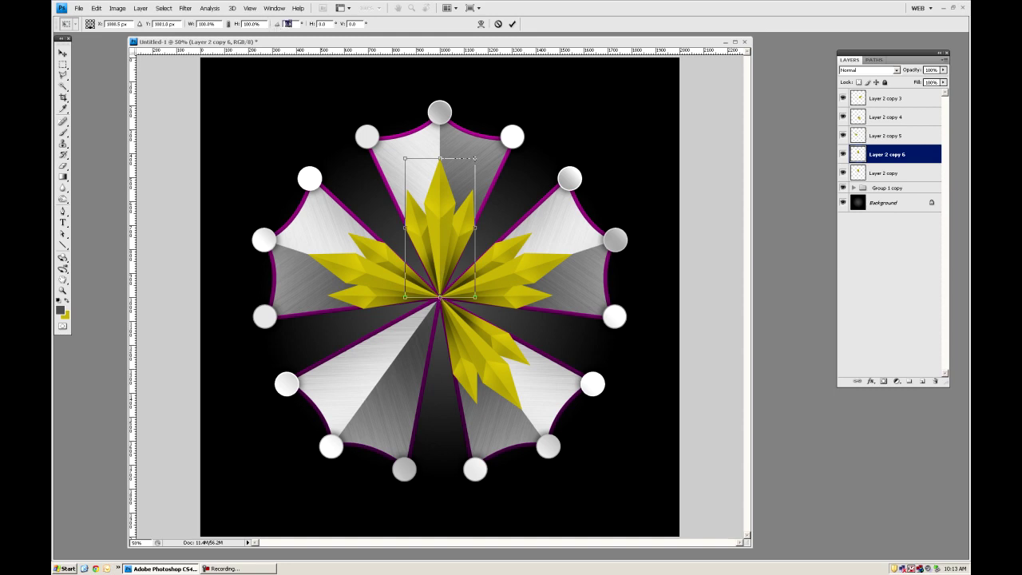
text(-144)
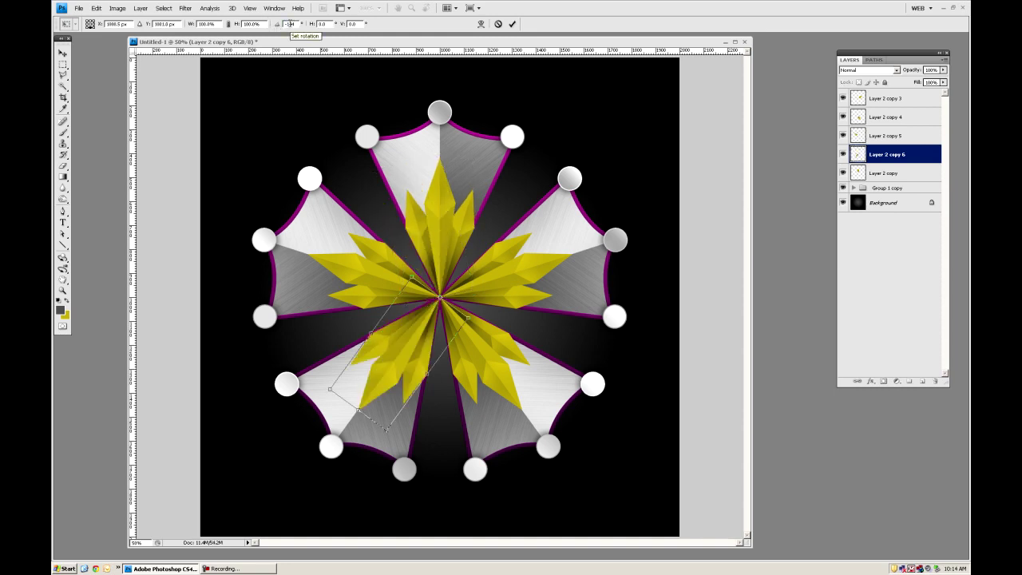
key(Return)
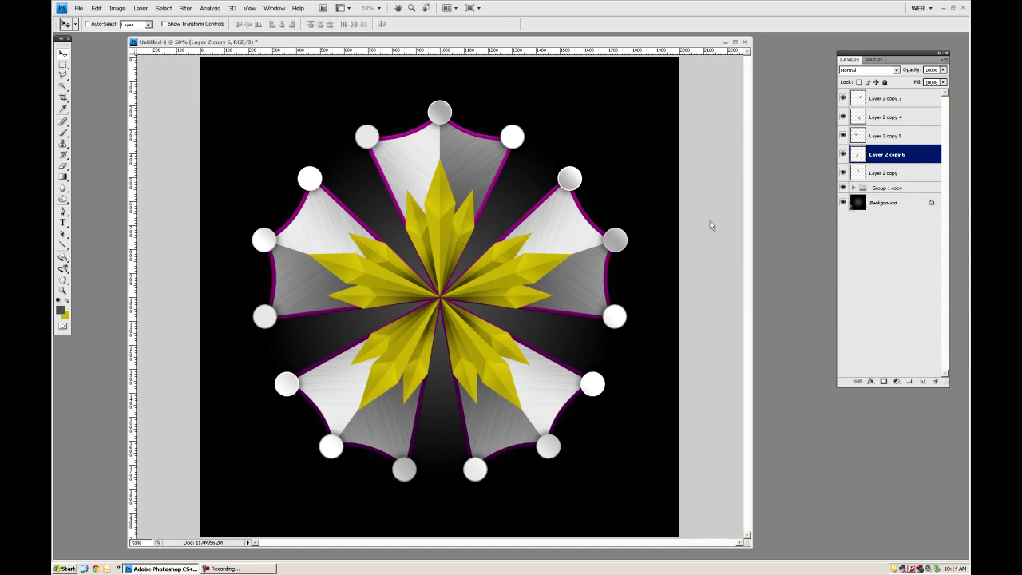
Merge the five crystal cluster layers, from Layer 2 copy up to Layer 2 copy 3, into one layer.
click(884, 177)
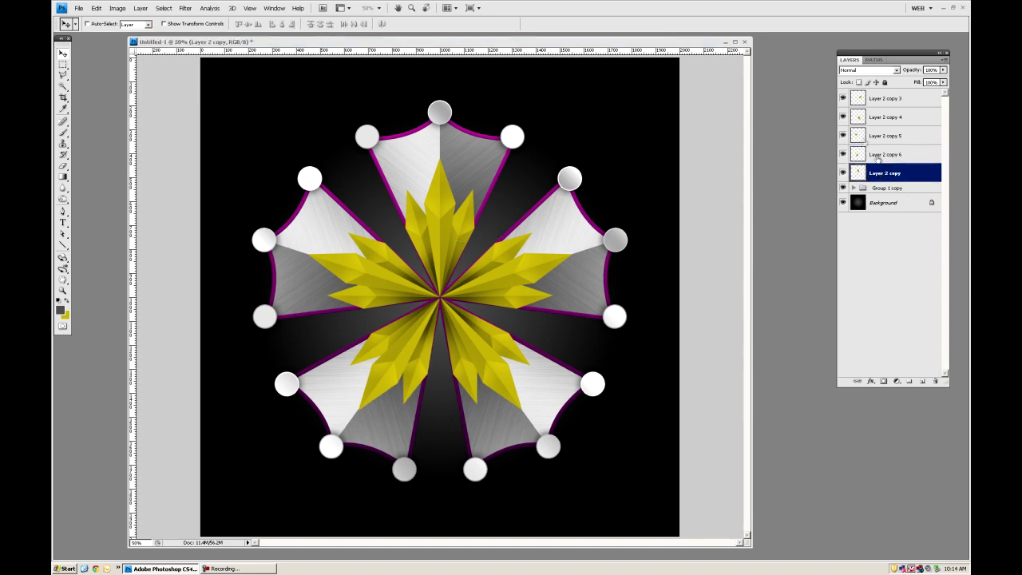
shift+click(883, 98)
key(ctrl+e)
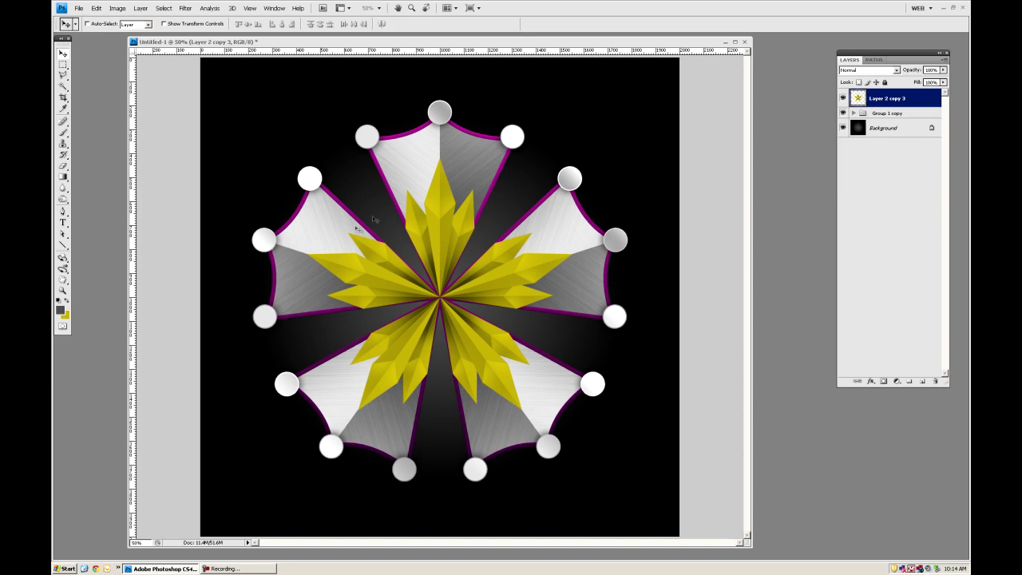
Rotate the merged crystal star 36° about the centre guide intersection so its clusters sit between the wedges, and hide the guides.
key(ctrl+t)
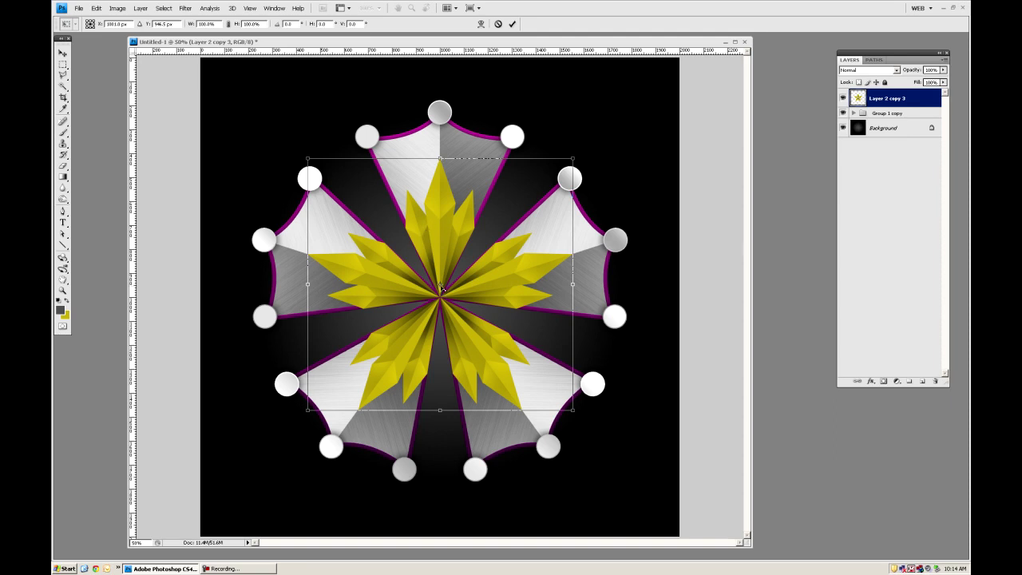
key(ctrl+semicolon)
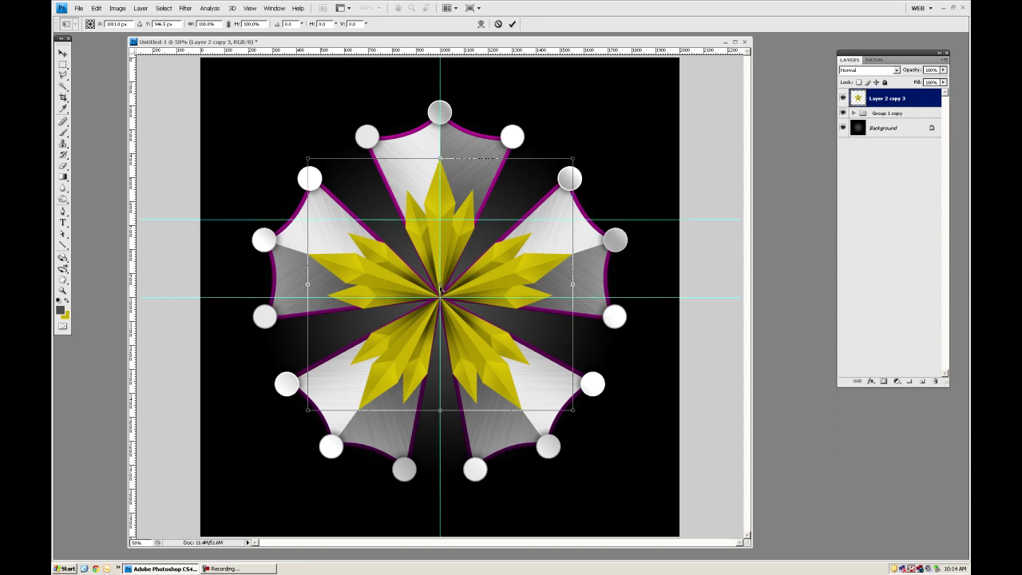
drag(441, 286, 441, 302)
text(36)
key(Return)
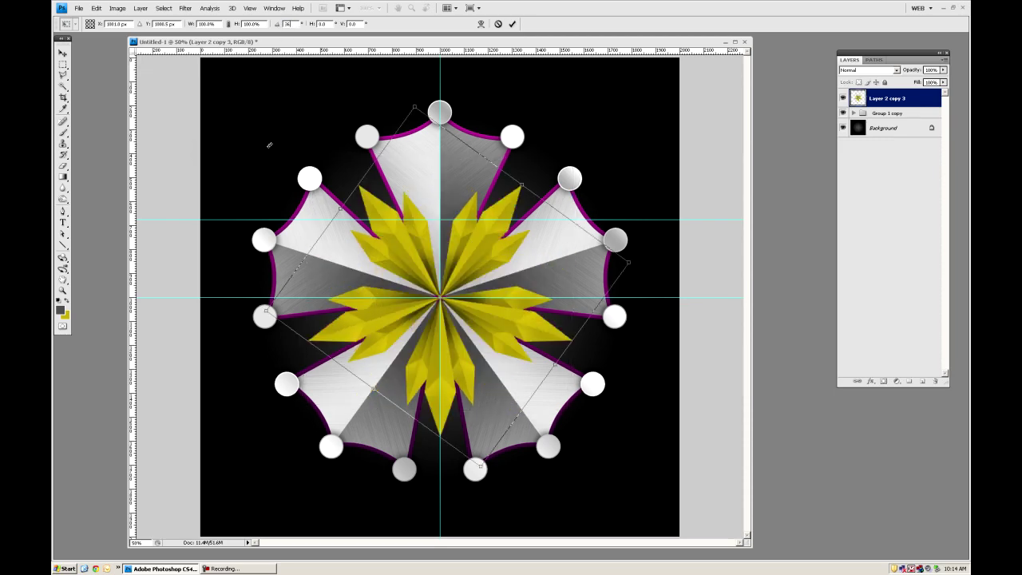
key(Return)
key(ctrl+h)
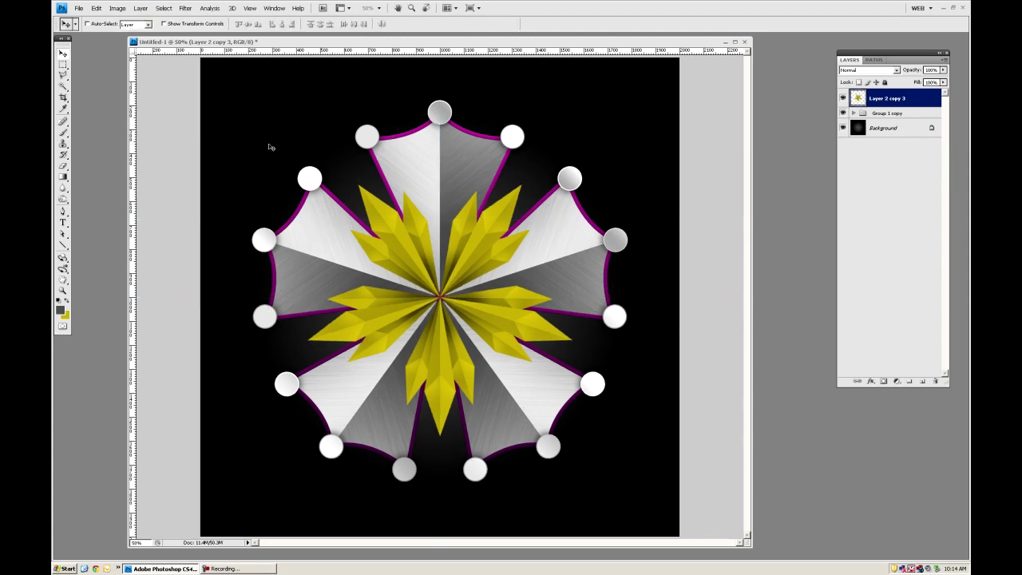
Show the guides and remove the upper horizontal guide, keeping the two that cross at the emblem's centre.
key(ctrl+h)
key(ctrl+h)
key(ctrl+h)
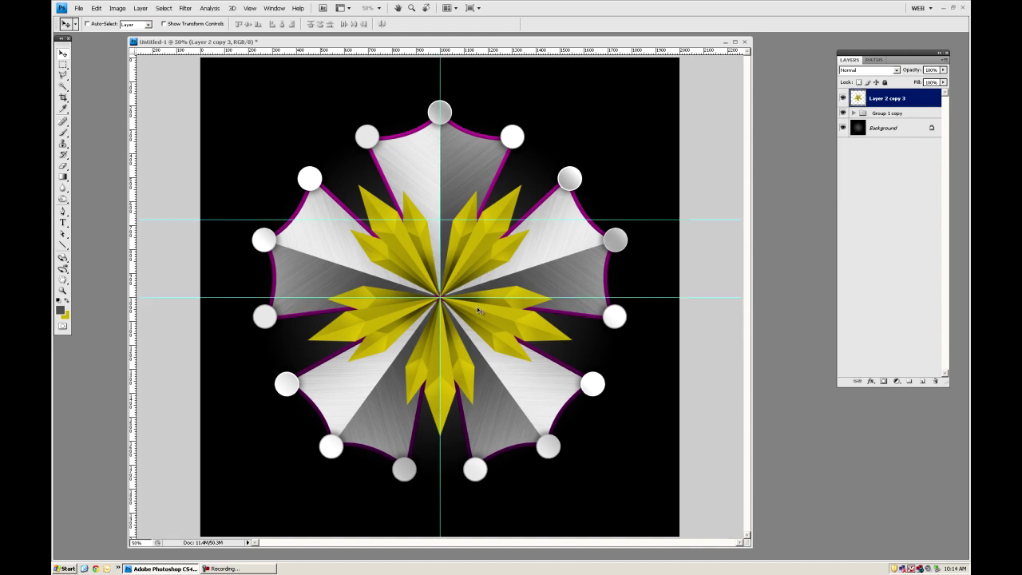
drag(377, 219, 404, 48)
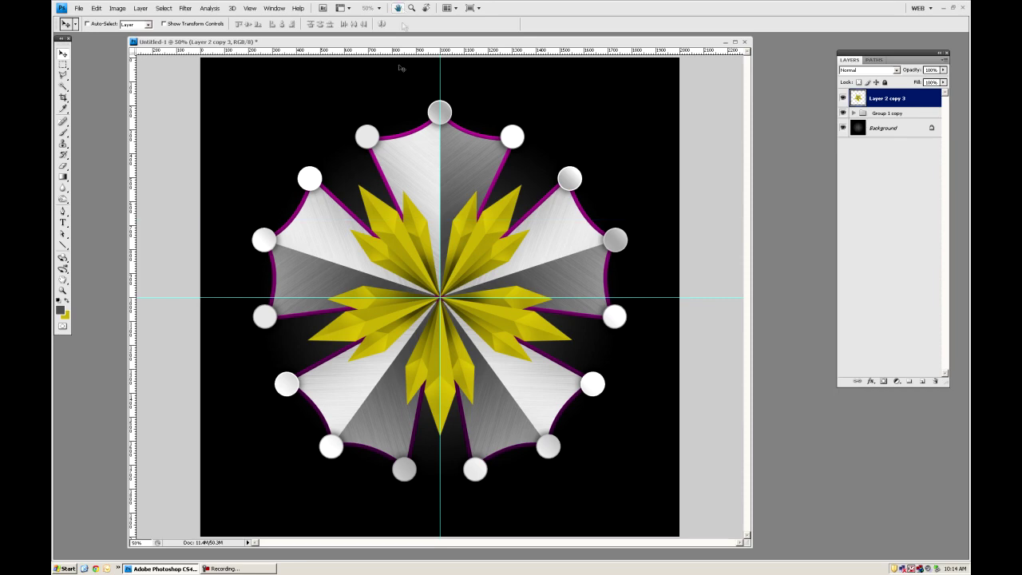
Add a new layer above the crystal star and set the background colour to the grey 949494.
click(922, 382)
click(66, 316)
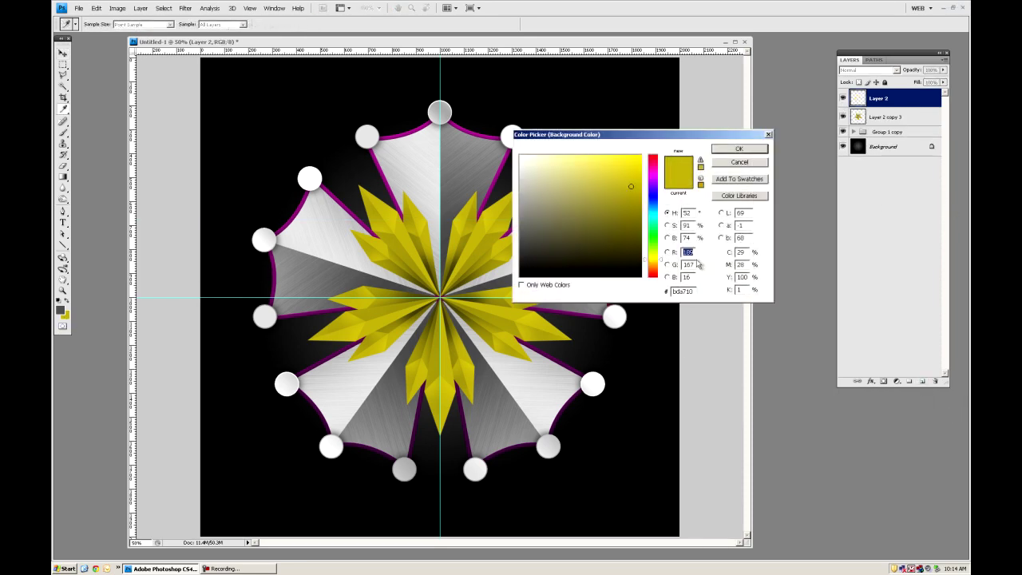
click(521, 217)
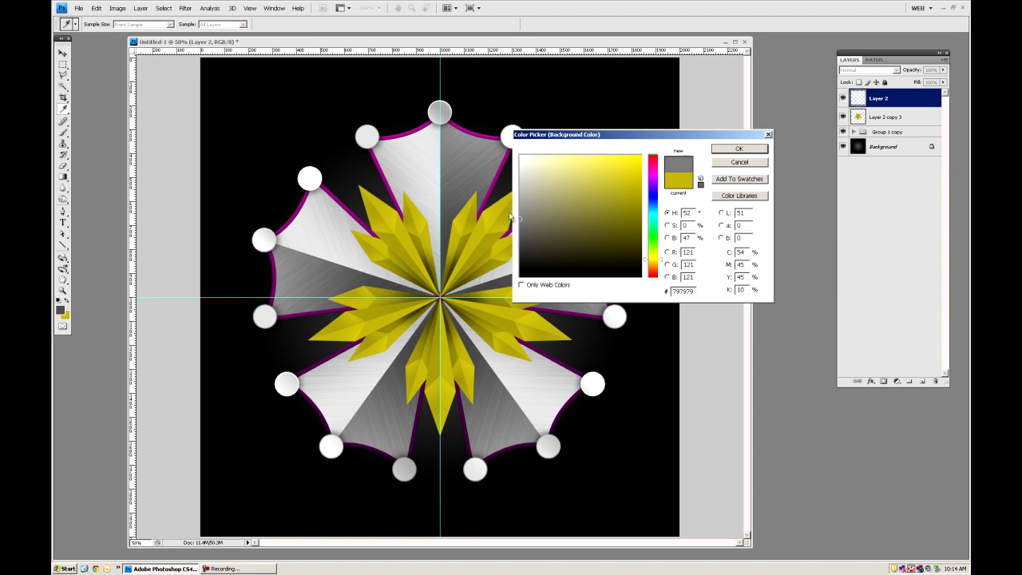
drag(519, 213, 520, 206)
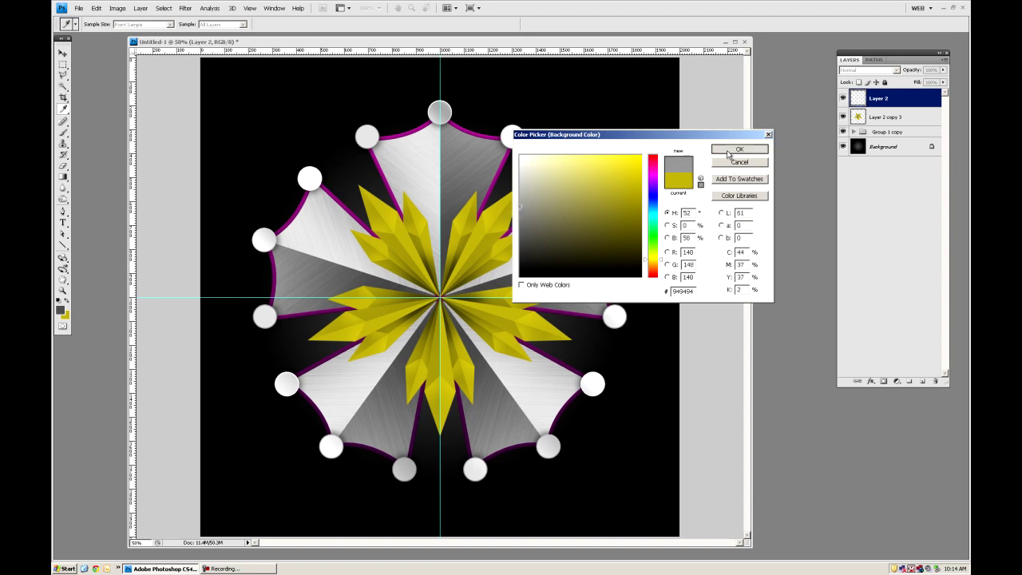
click(729, 153)
key(v)
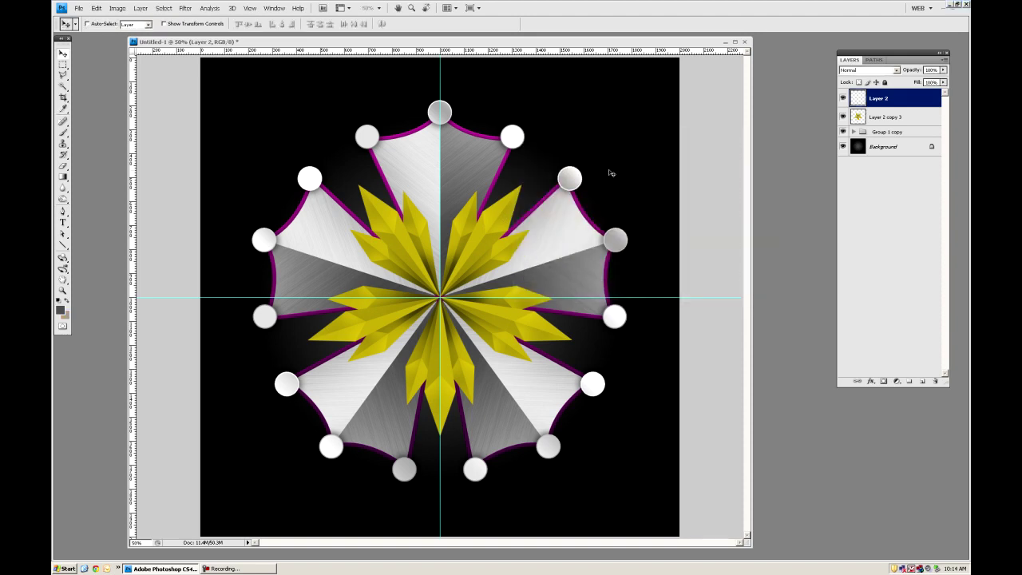
Fill the new layer with the grey background colour and add 100% Gaussian monochromatic noise to it.
key(ctrl+BackSpace)
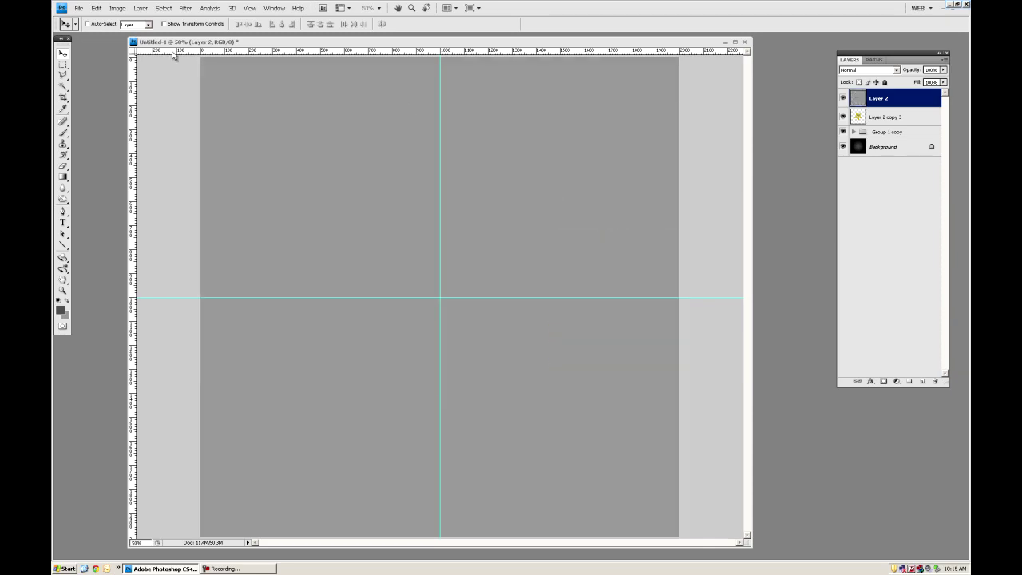
click(249, 9)
mouse_move(185, 8)
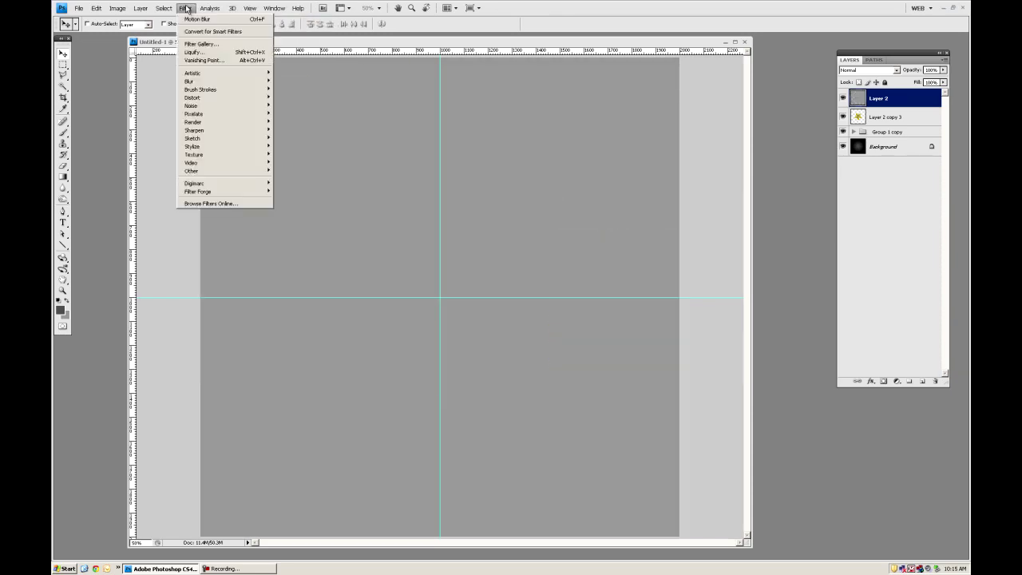
mouse_move(199, 82)
mouse_move(201, 107)
click(319, 109)
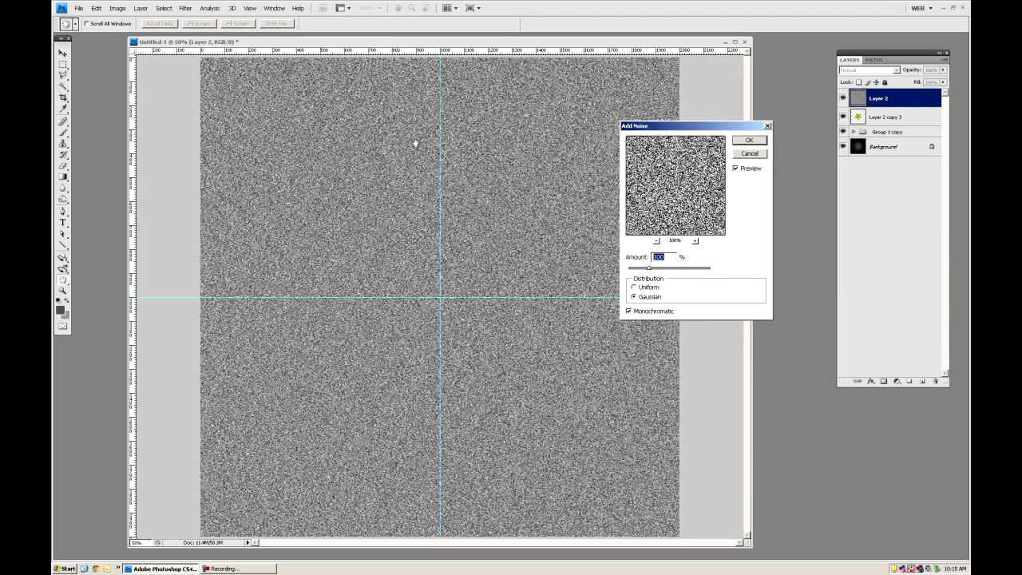
click(749, 141)
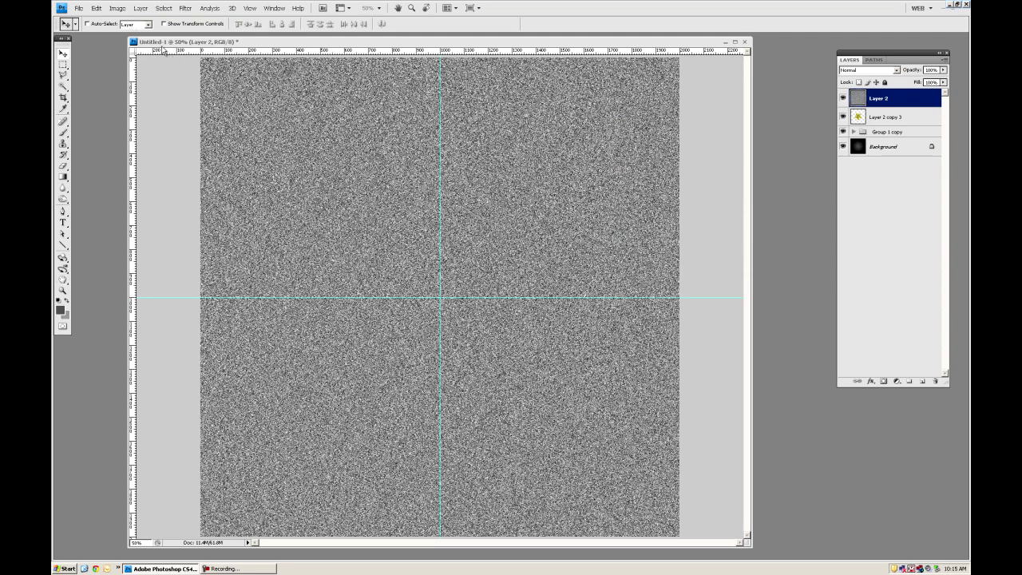
Apply a Radial Blur to the noise layer with the Zoom method, Best quality and an amount of 90.
click(186, 8)
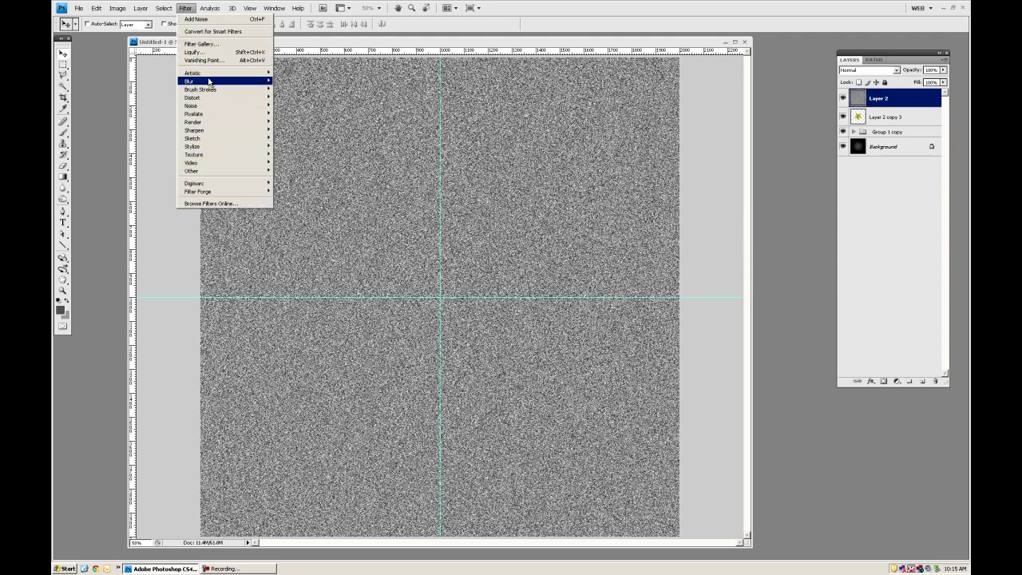
mouse_move(211, 82)
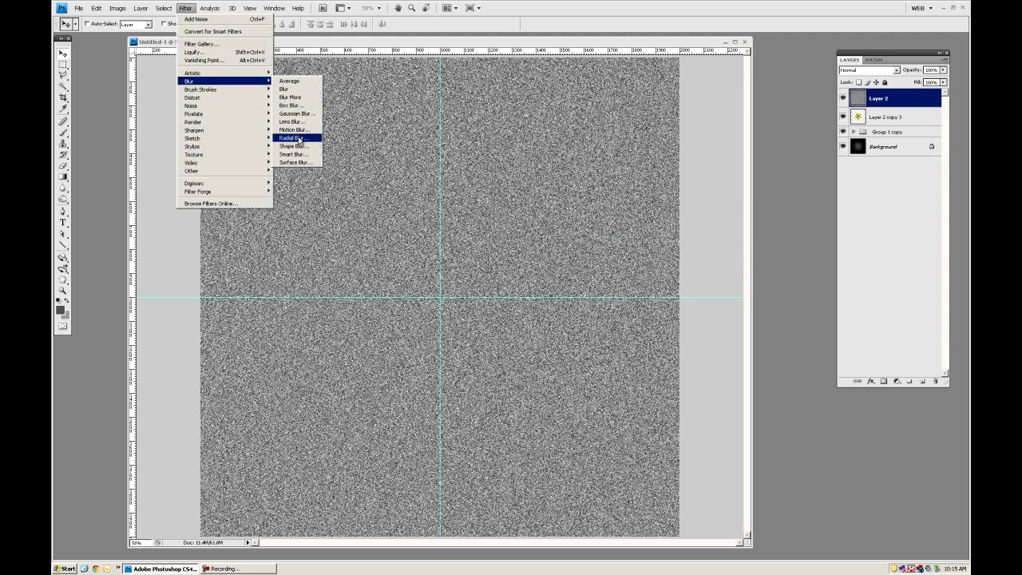
click(292, 137)
click(460, 213)
click(459, 259)
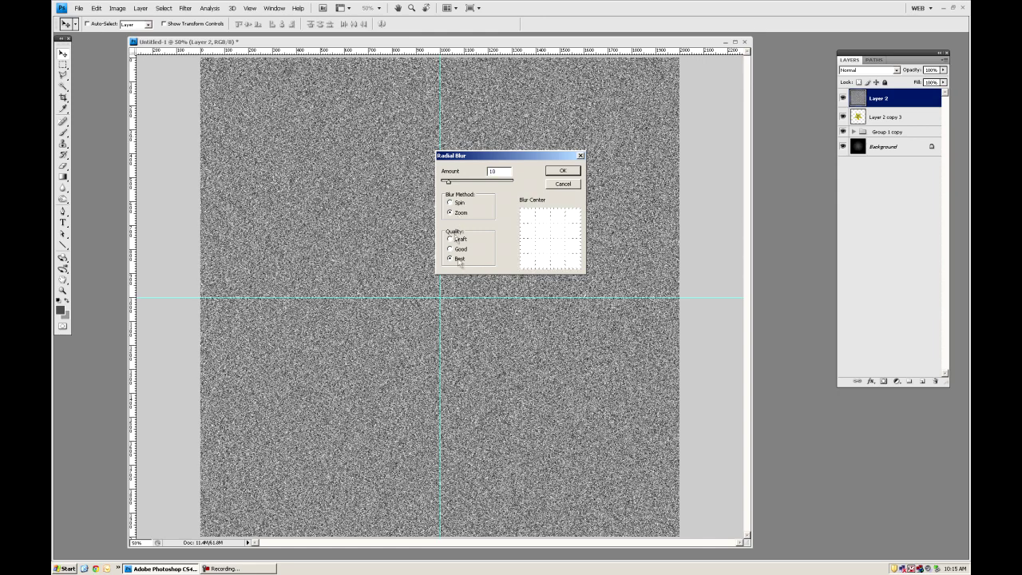
drag(449, 182, 505, 182)
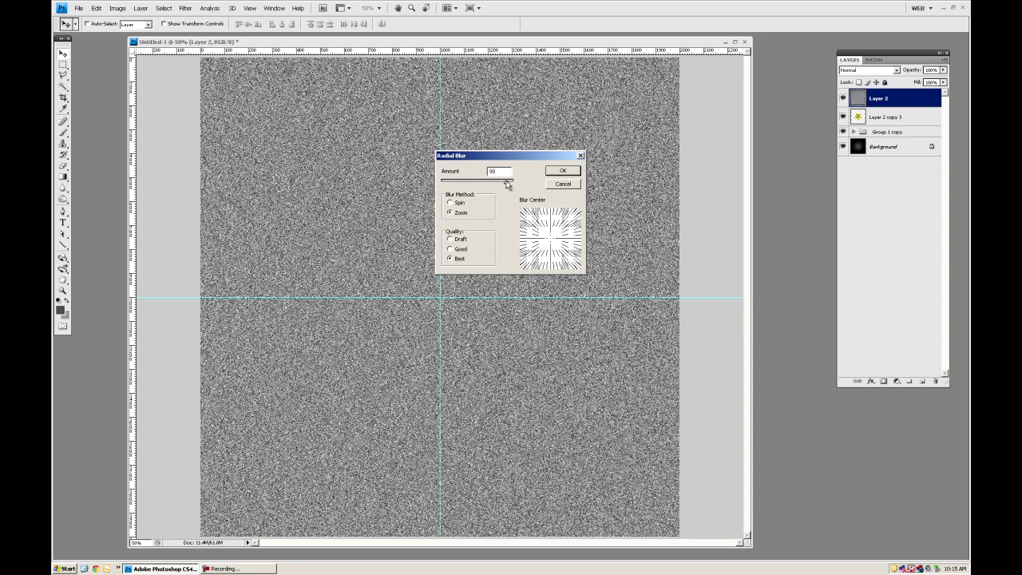
click(563, 170)
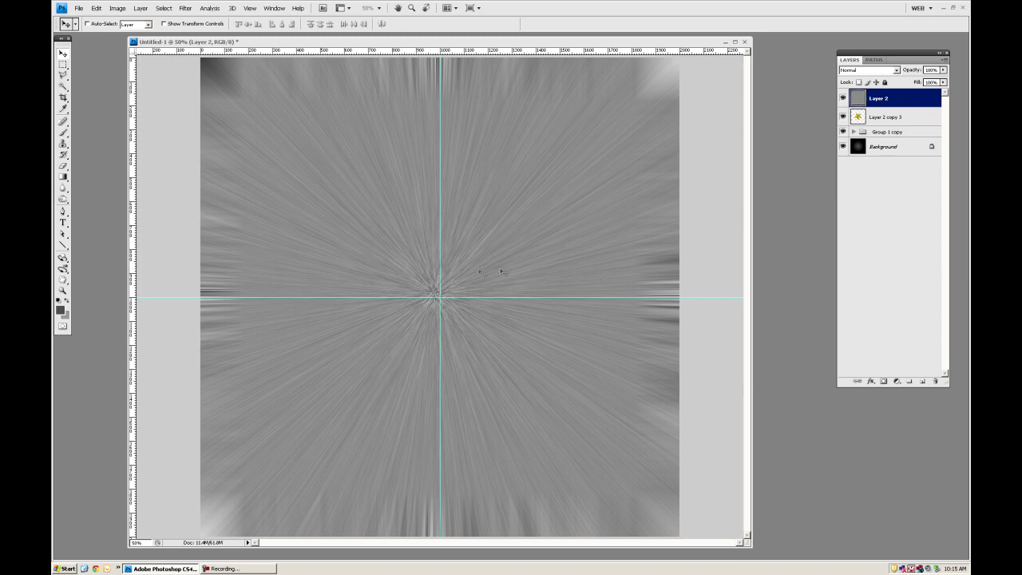
Nudge the blurred burst layer right and down until its centre sits on the intersection of the guides.
key(Right)
key(Right)
key(Right)
key(Right)
key(Right)
key(Right)
key(Right)
key(Right)
key(Right)
key(Right)
key(Down)
key(Down)
key(Down)
key(Down)
key(Down)
key(Down)
key(Down)
key(Down)
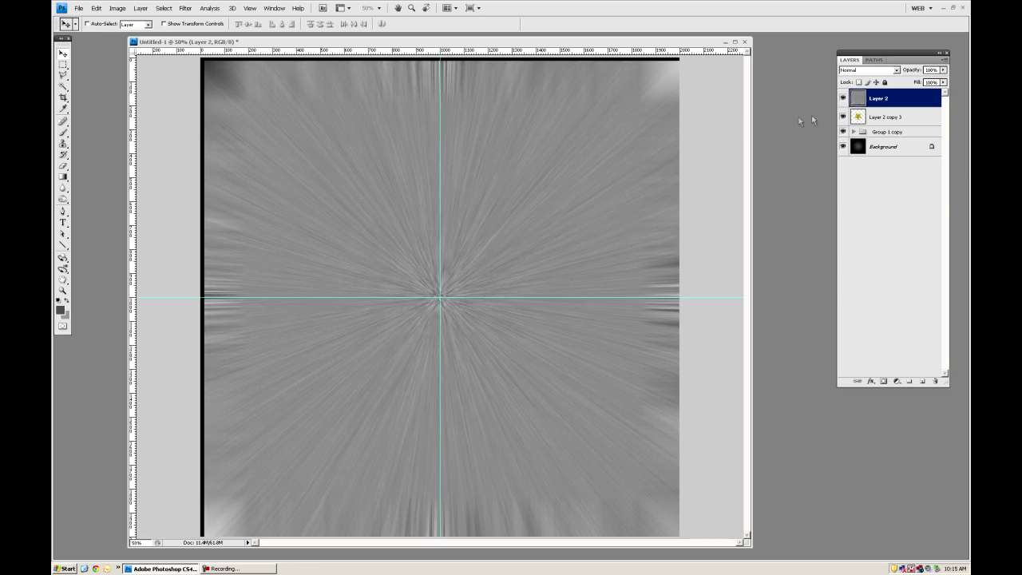
Increase the burst layer's contrast with Levels, raising the black point to the histogram peak's lower edge and setting the white input to 164.
click(118, 8)
mouse_move(138, 37)
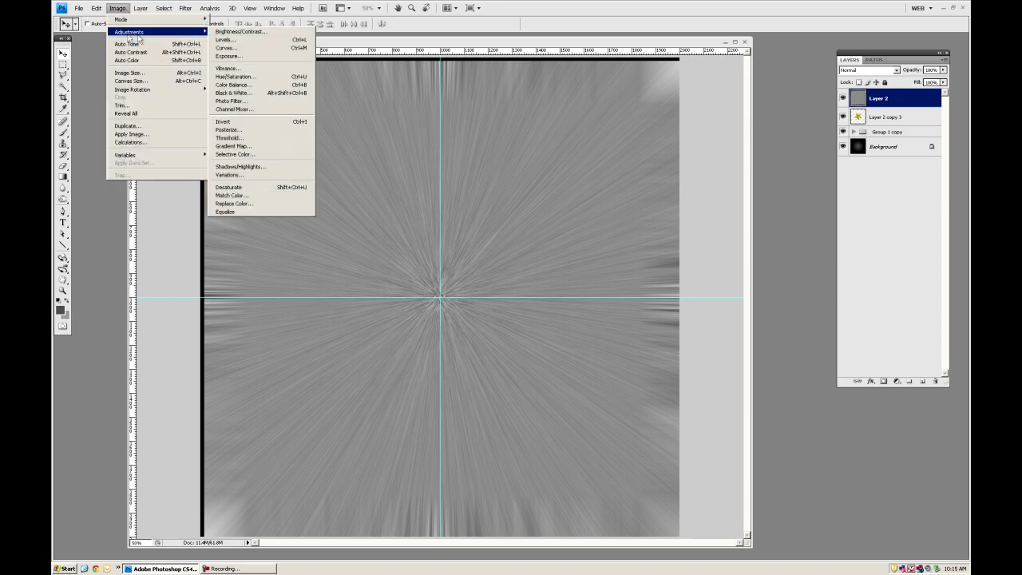
click(225, 39)
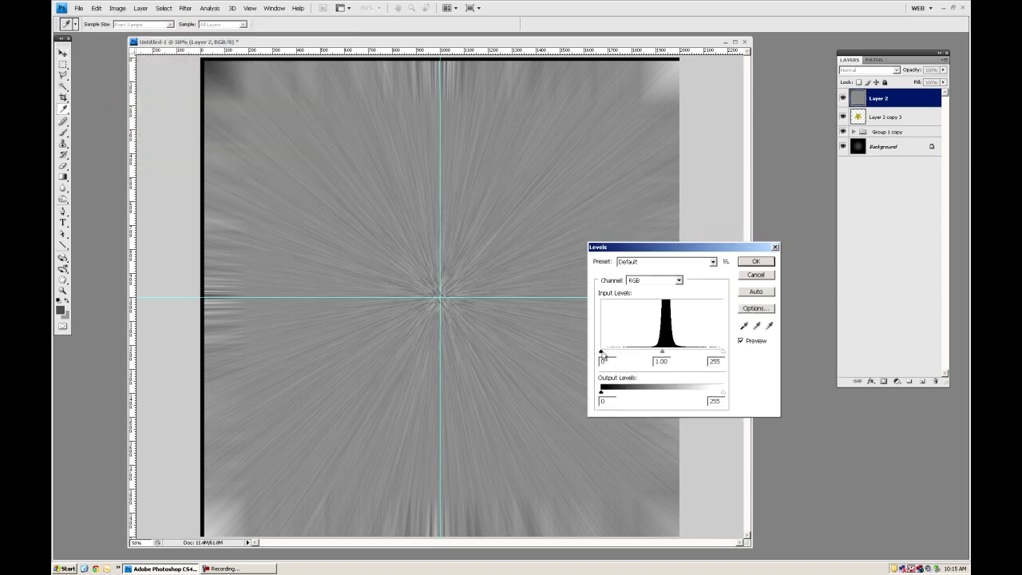
drag(601, 352, 647, 353)
drag(722, 352, 682, 356)
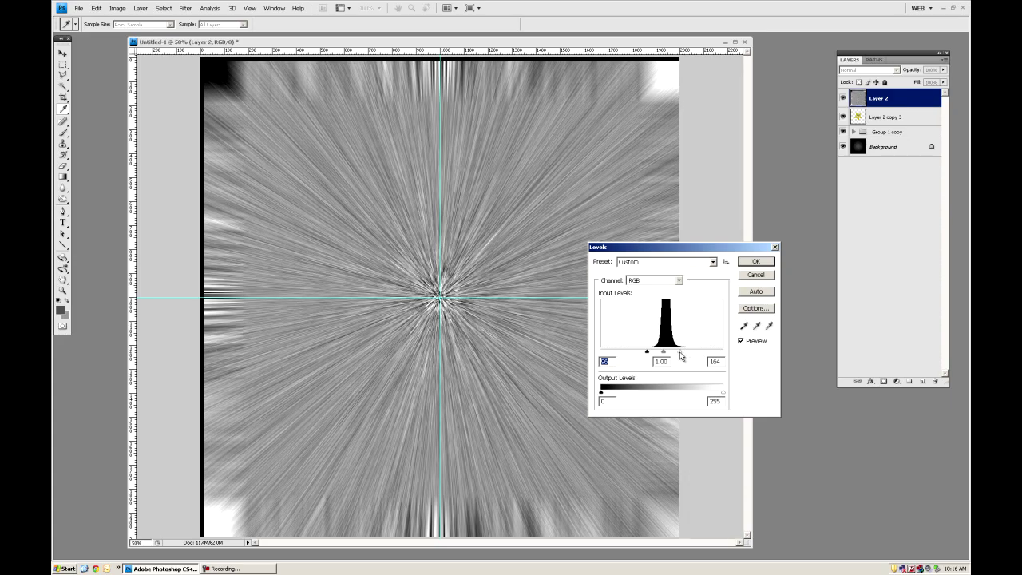
key(Return)
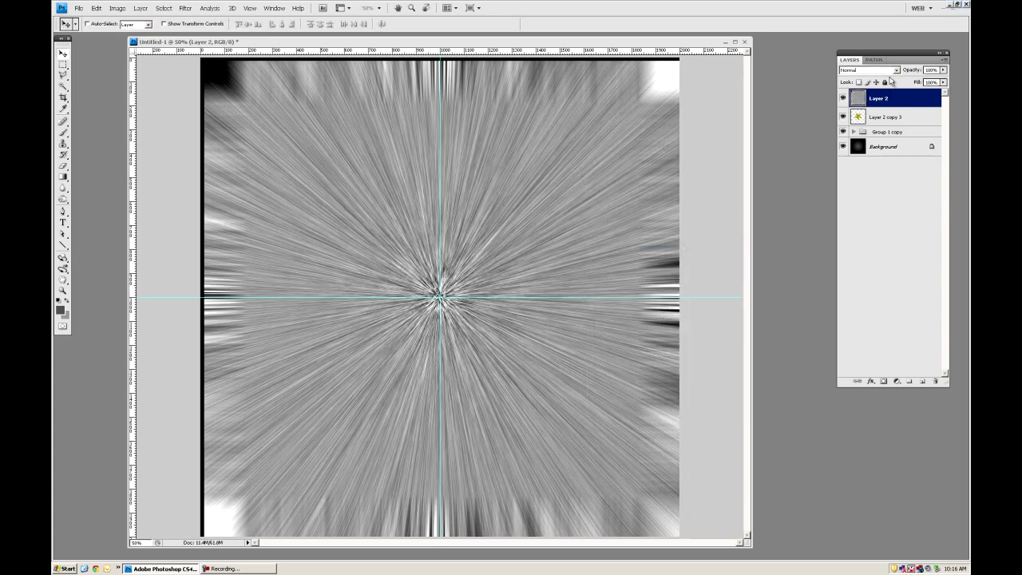
Set the burst layer's blending mode to Overlay and reduce its opacity to 20%.
click(896, 70)
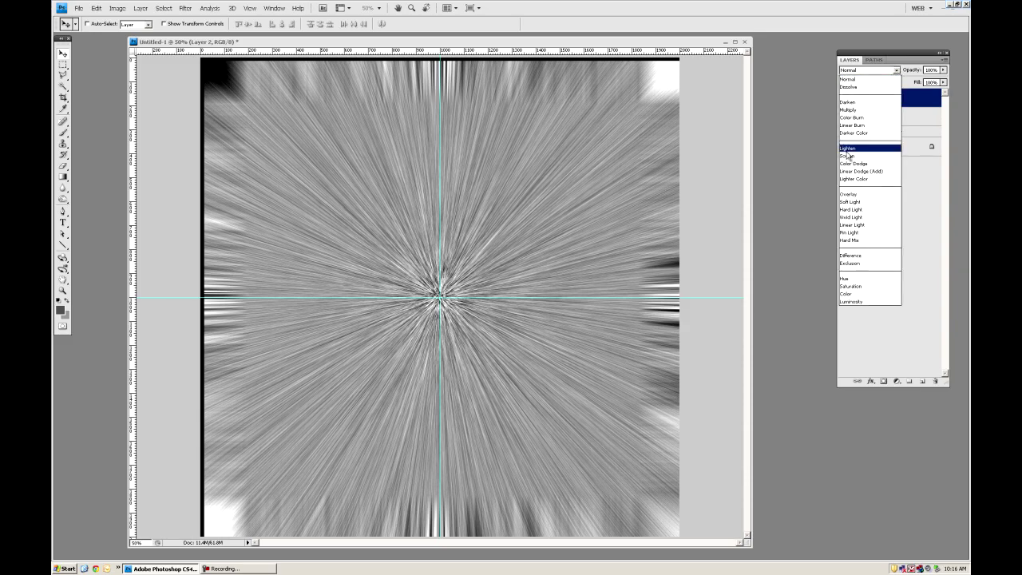
click(850, 194)
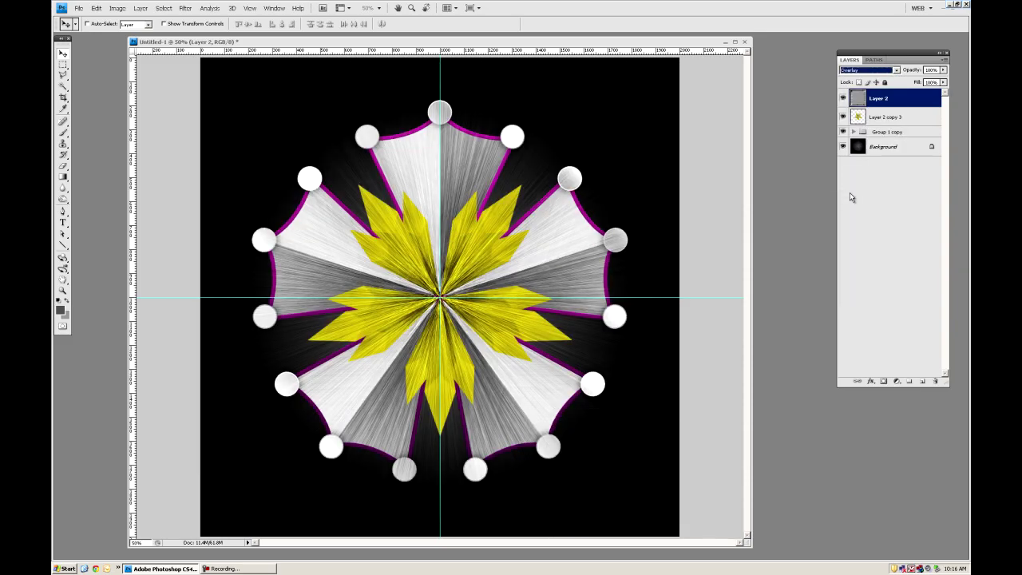
click(943, 71)
drag(943, 75, 908, 82)
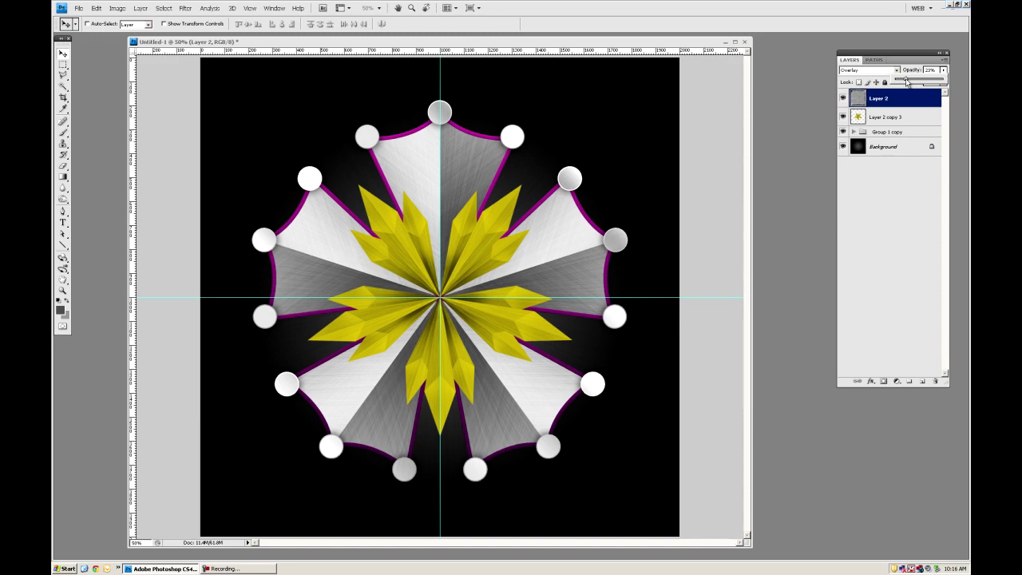
drag(907, 81, 906, 82)
Mask the burst texture to the outline of the crystal star, and hide the guides.
ctrl+click(858, 117)
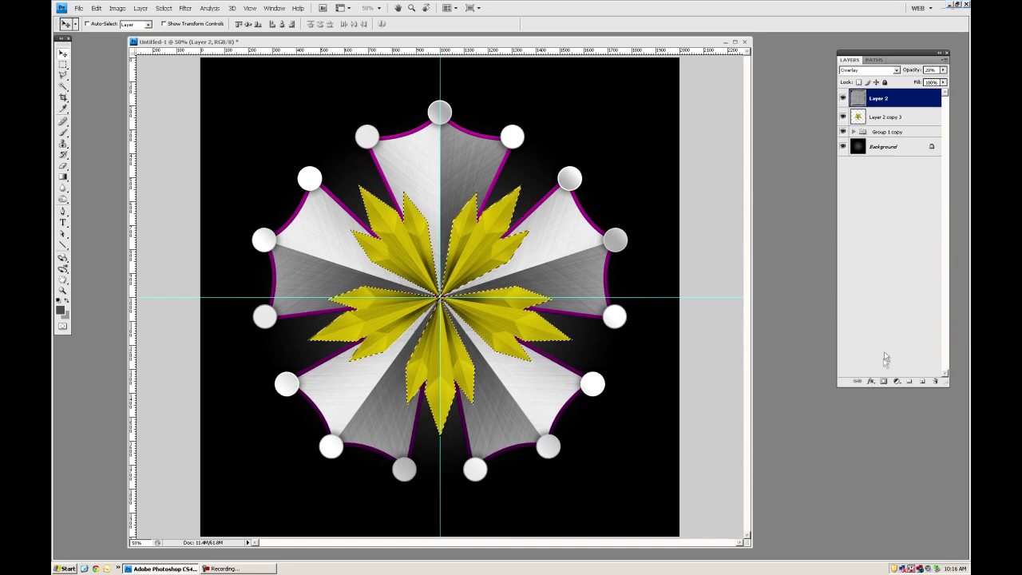
click(882, 382)
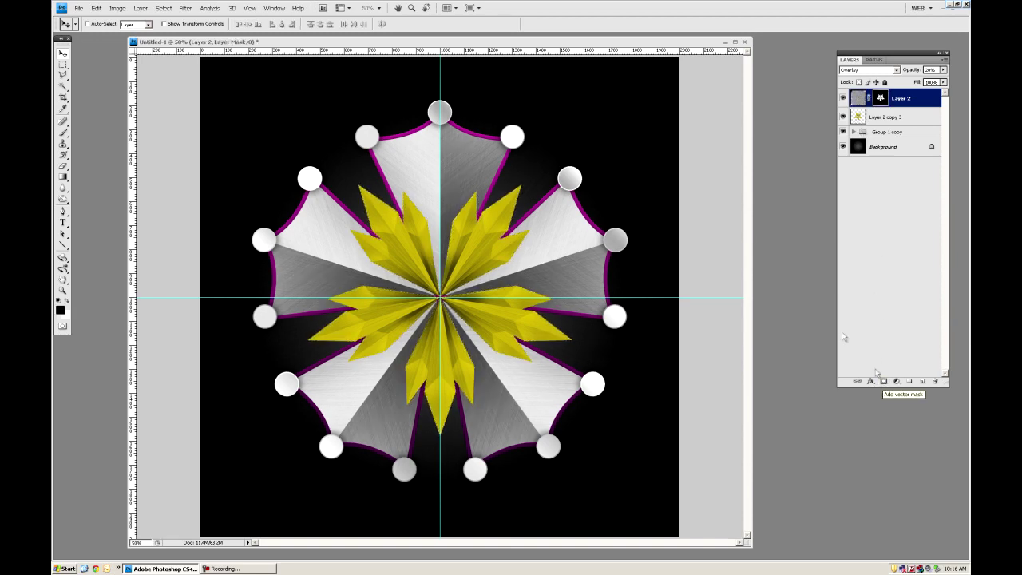
key(ctrl+semicolon)
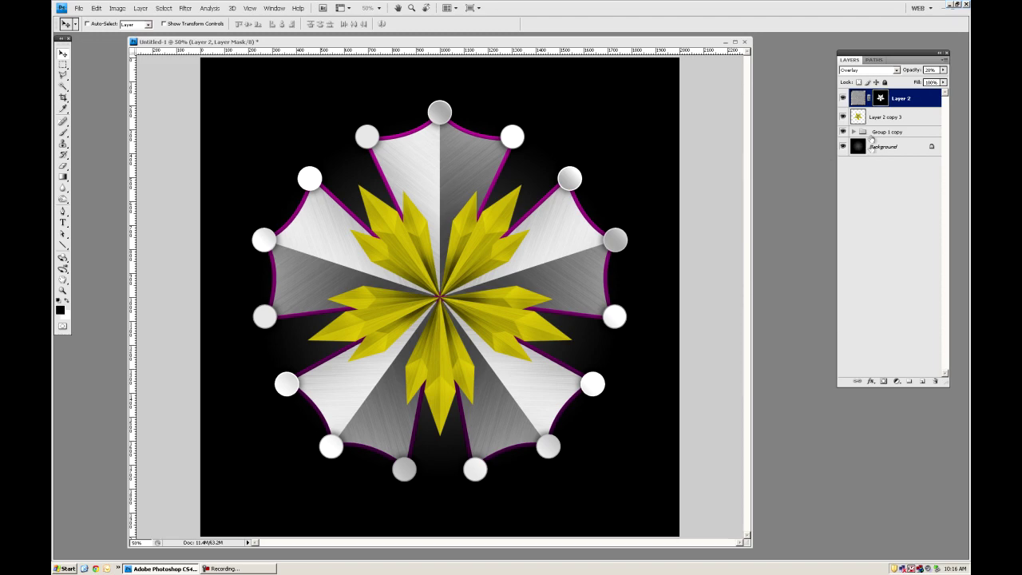
Group the masked texture with the crystal star layer and hide the new group.
shift+click(889, 119)
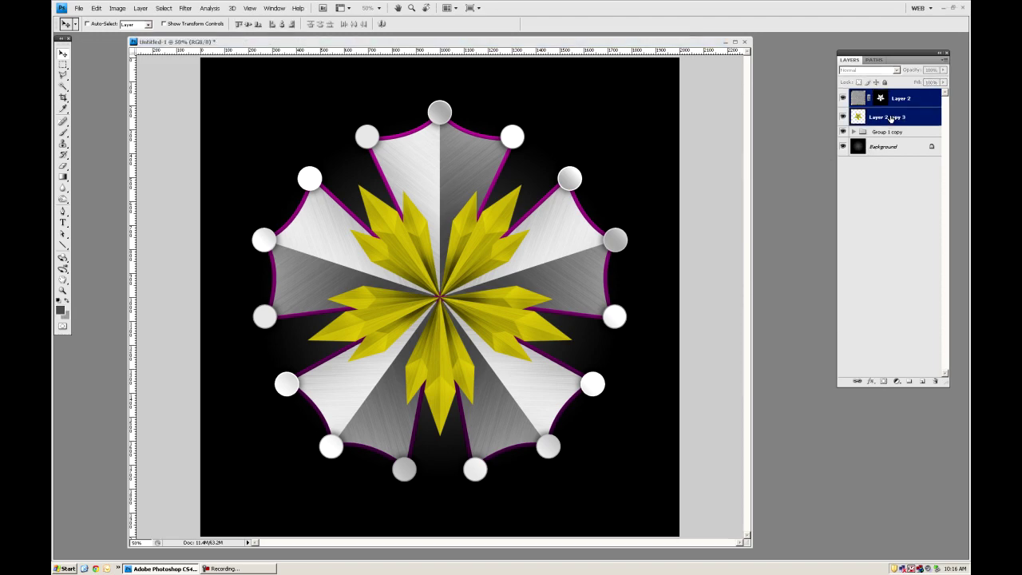
click(910, 381)
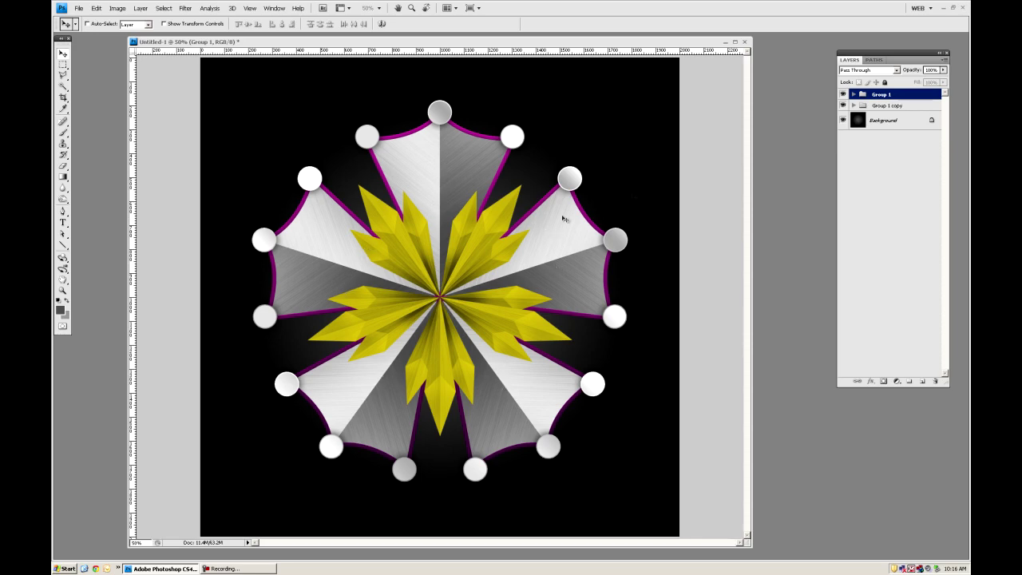
click(843, 94)
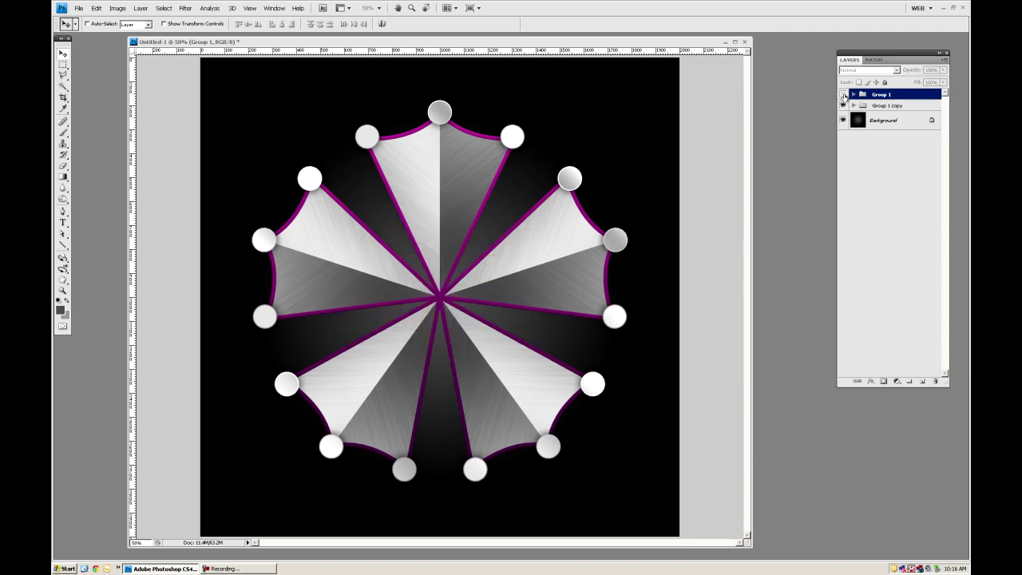
Add a new layer above Group 1 copy and set the background colour to the blue 2eaeea.
click(885, 106)
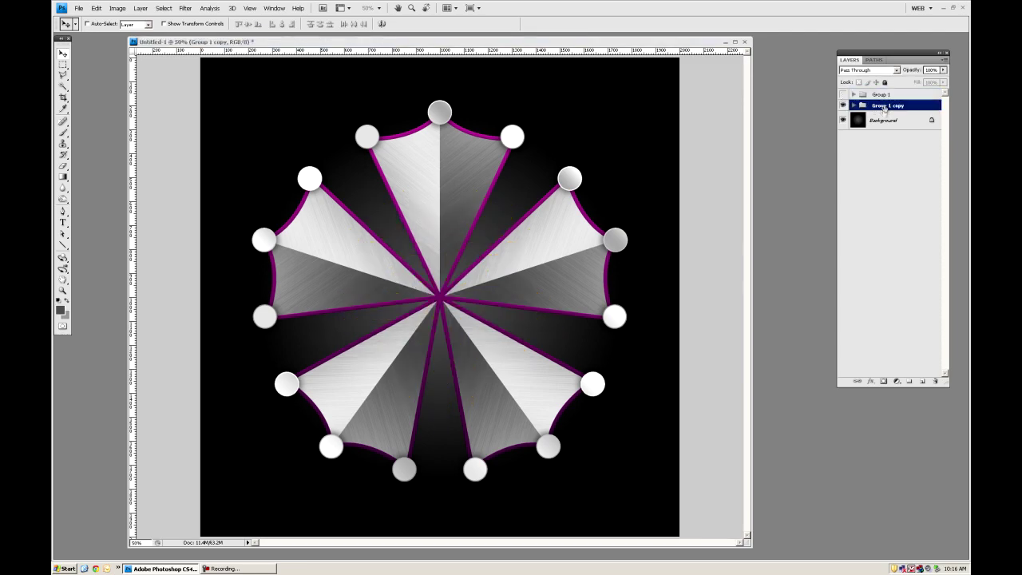
click(923, 382)
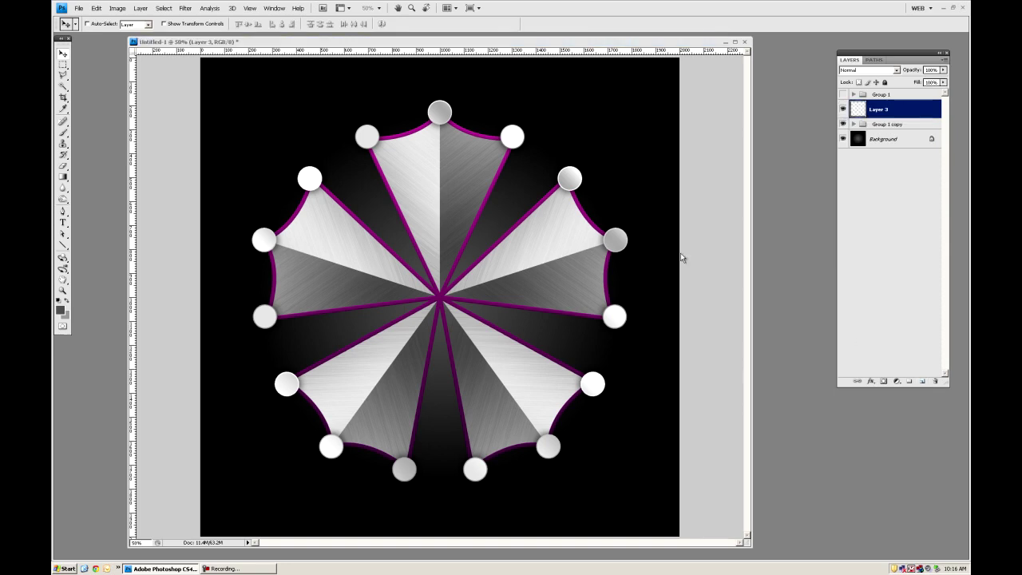
click(66, 318)
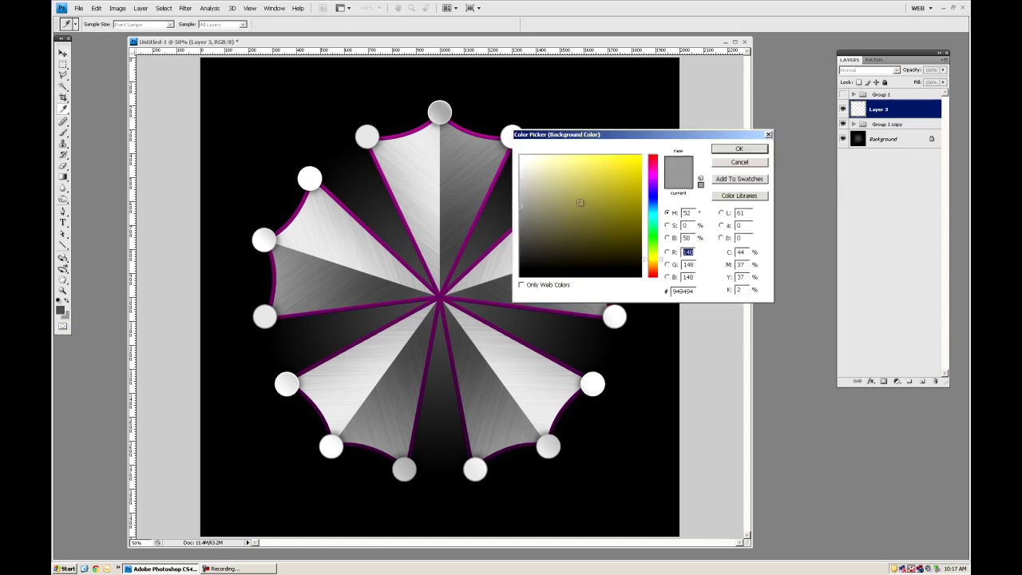
drag(658, 228, 657, 214)
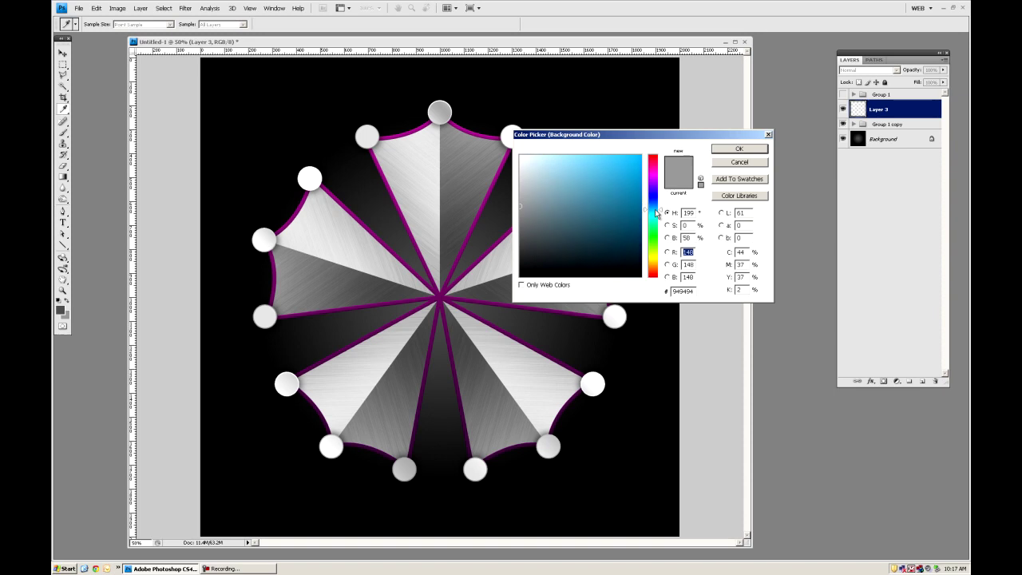
drag(606, 172, 618, 165)
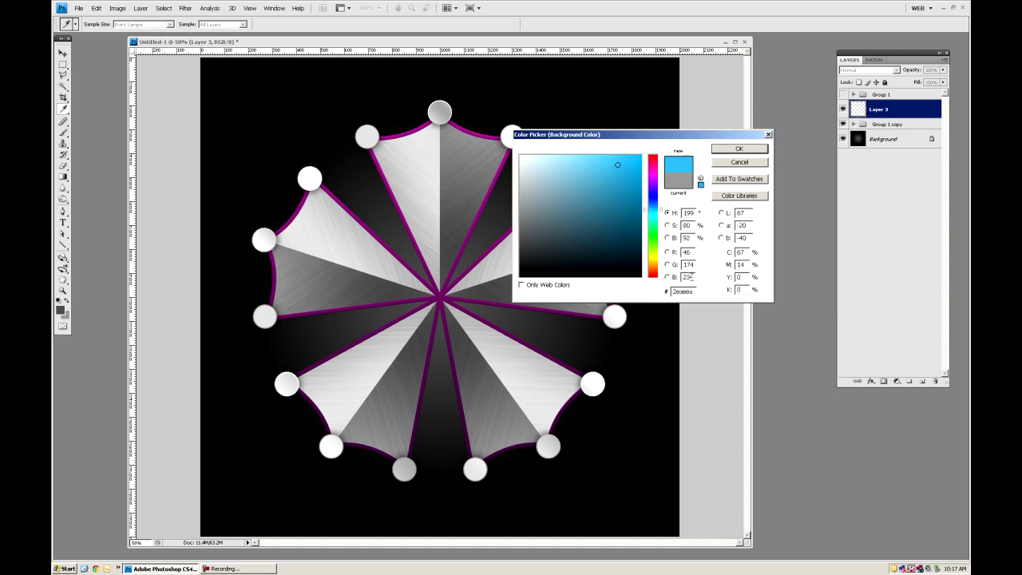
click(738, 150)
Show the guides and draw a dark grey five-pointed polygon star with 10% indented sides, centred on the guide intersection with one point straight up.
key(v)
key(ctrl+semicolon)
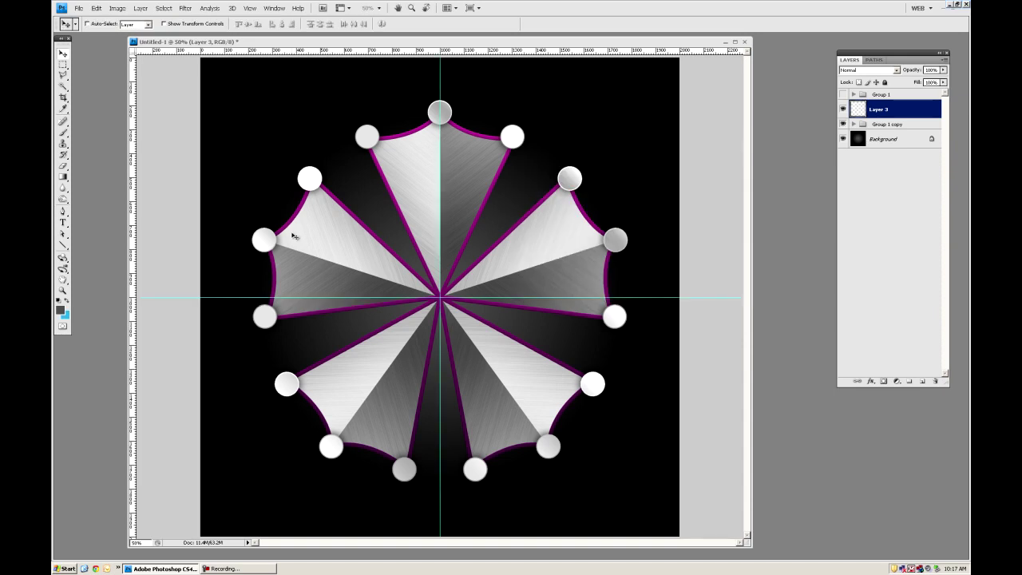
click(63, 245)
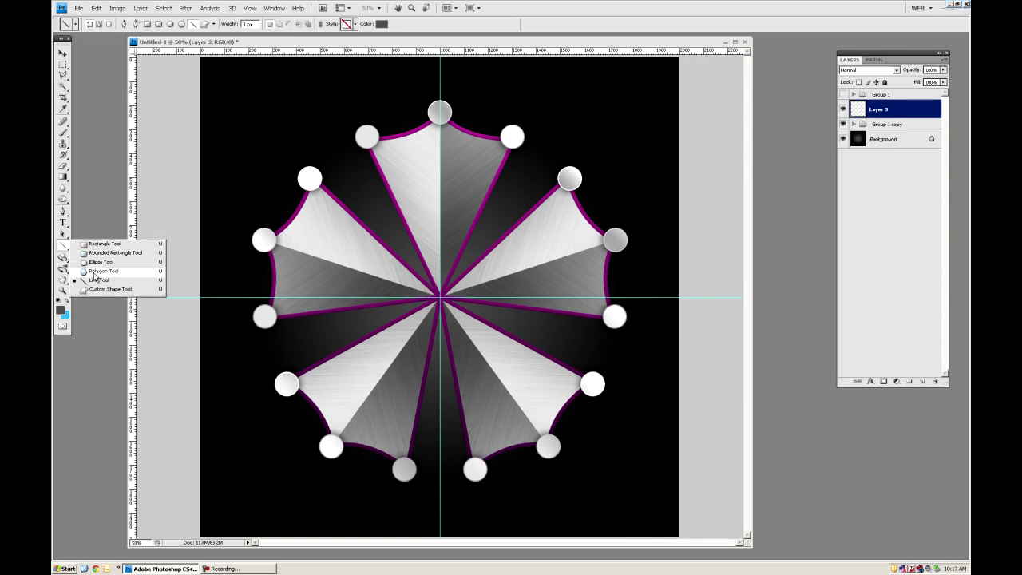
click(93, 273)
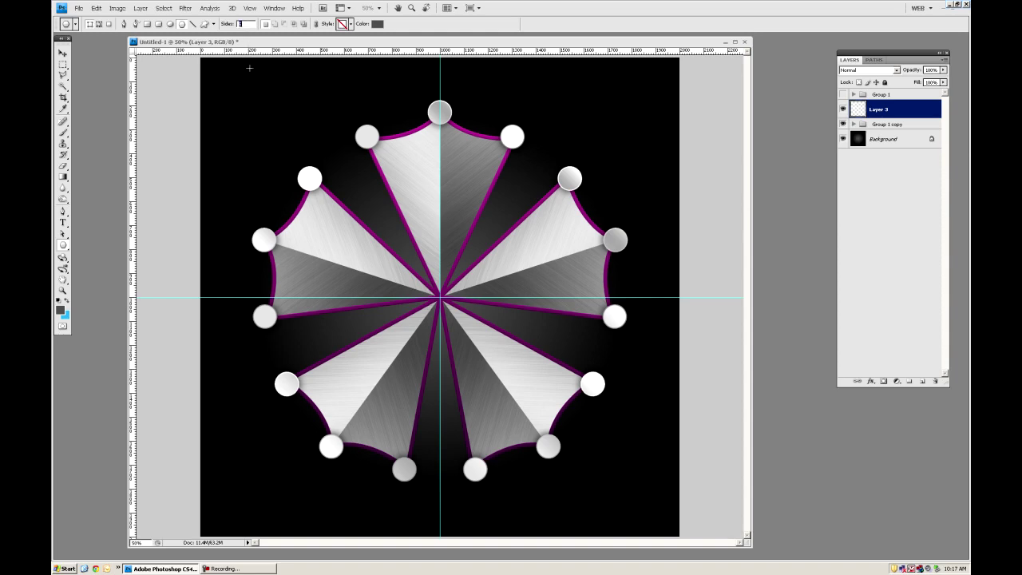
click(214, 25)
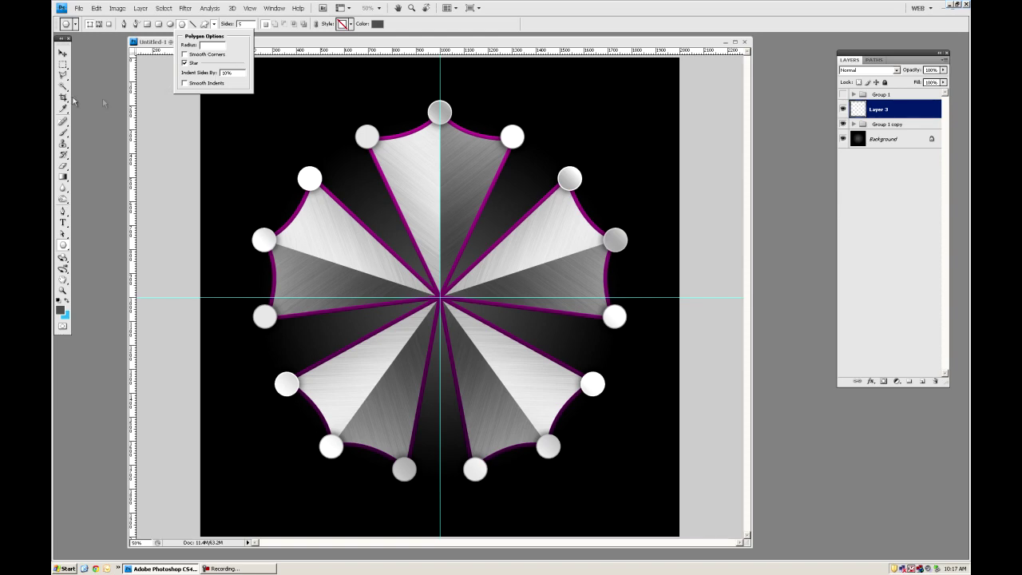
click(454, 51)
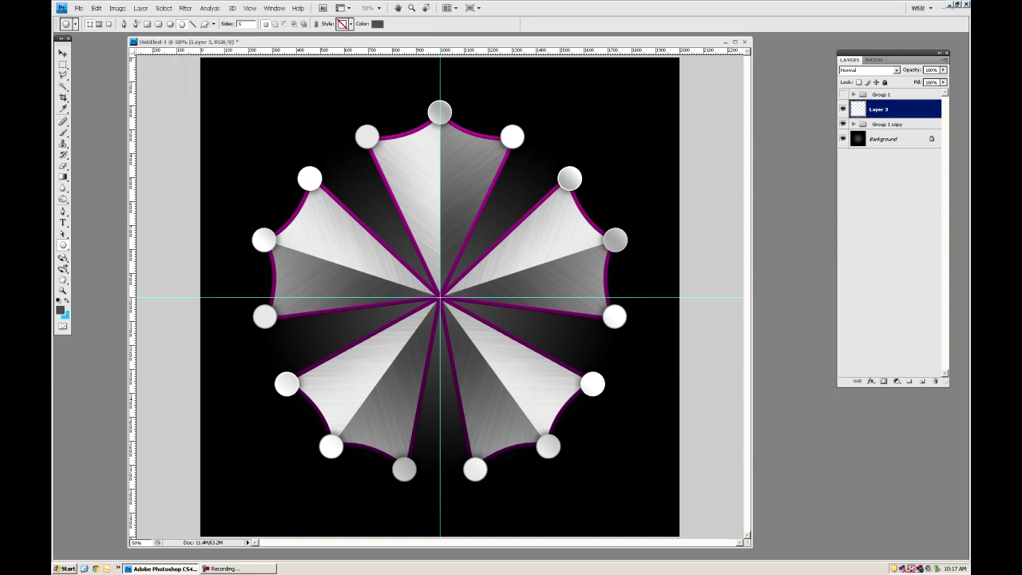
click(67, 301)
alt+click(439, 297)
alt+click(441, 272)
alt+click(453, 248)
drag(439, 297, 445, 170)
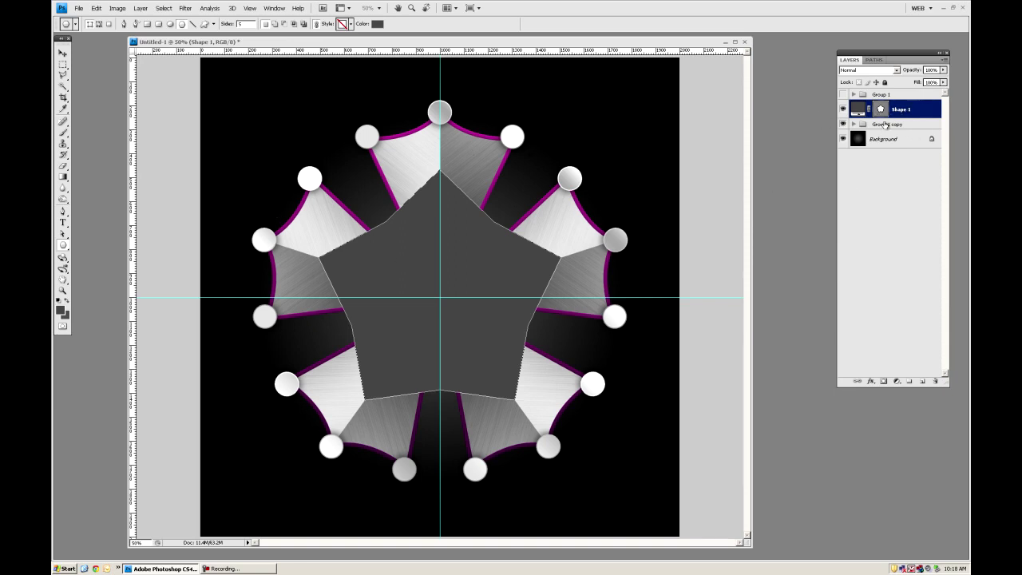
Rasterize the dark grey star's vector mask and its layer, and apply the resulting mask to the layer.
right_click(880, 111)
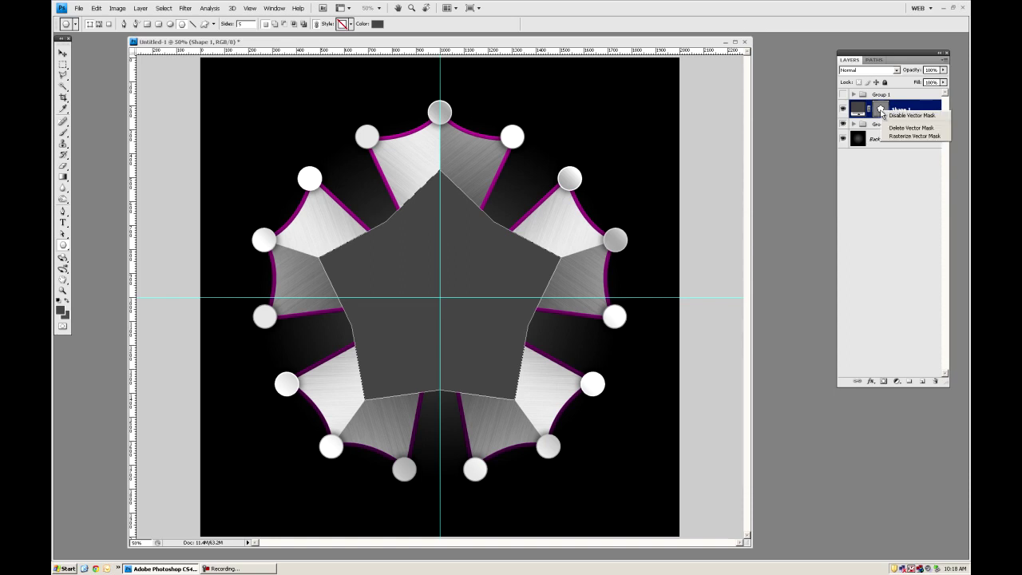
click(897, 138)
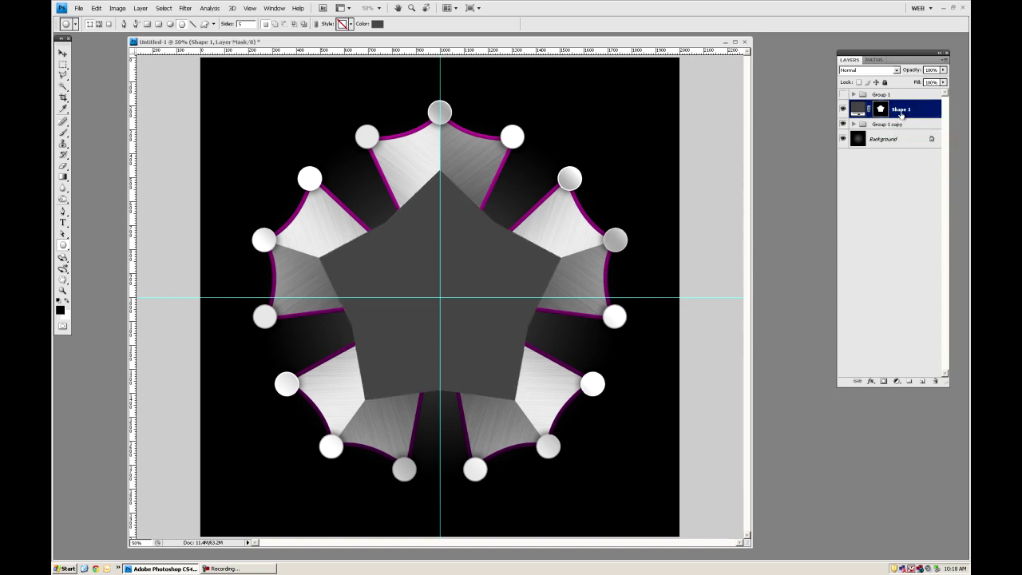
right_click(901, 115)
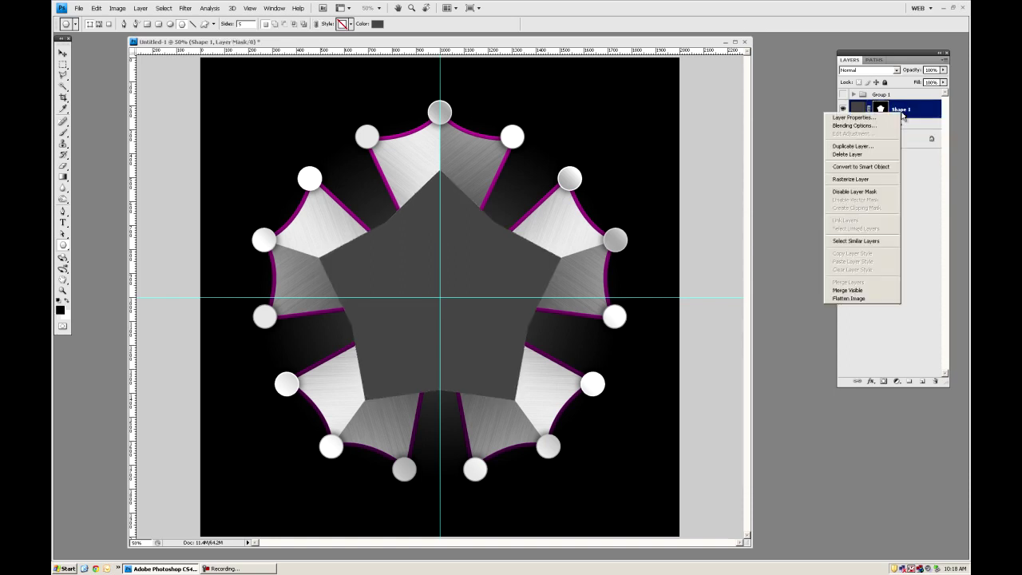
click(882, 183)
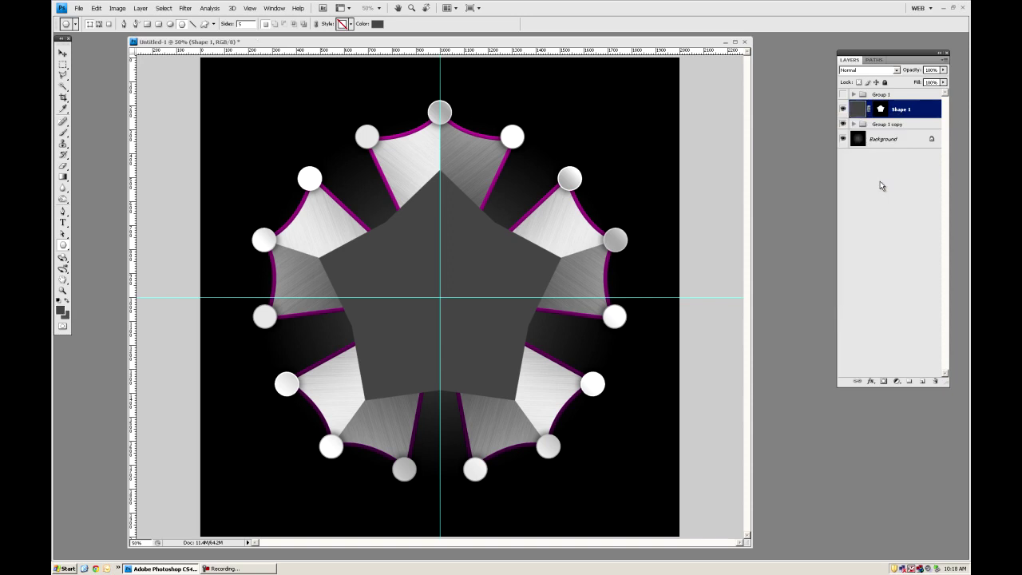
right_click(882, 110)
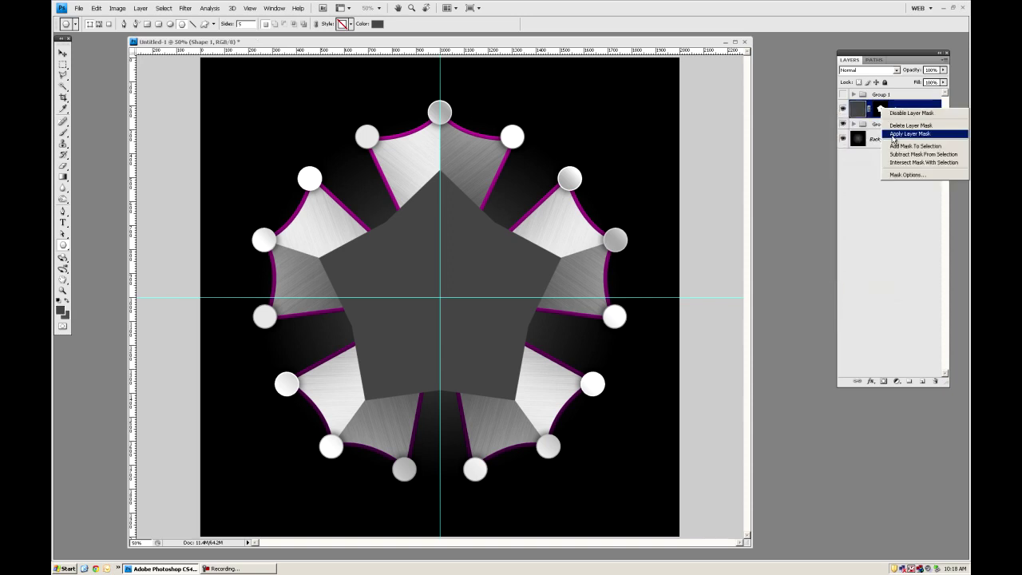
click(893, 135)
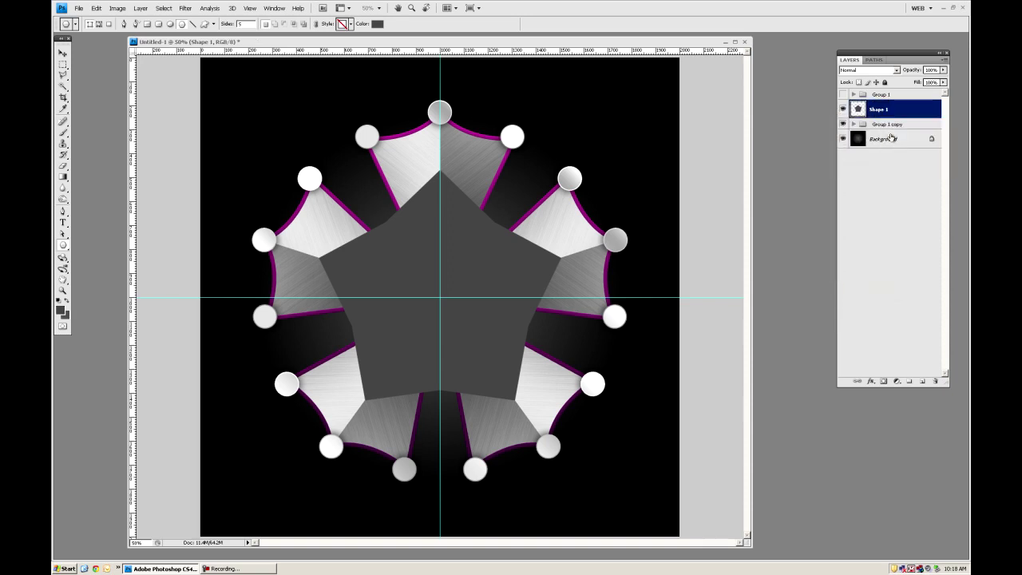
Add a gradient overlay to the Shape 1 star and set its gradient's end stop to light blue 29b2df.
click(872, 382)
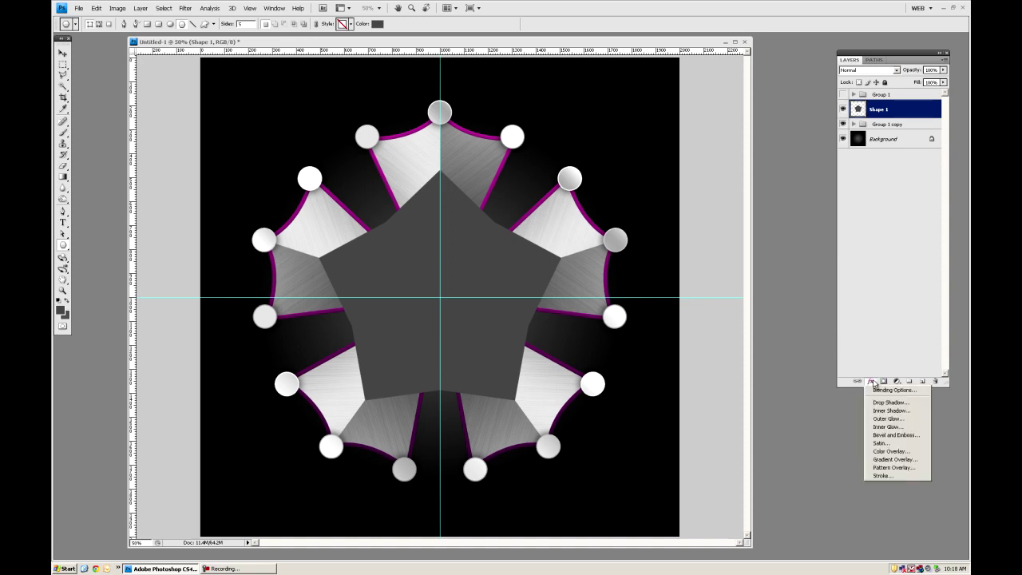
click(895, 462)
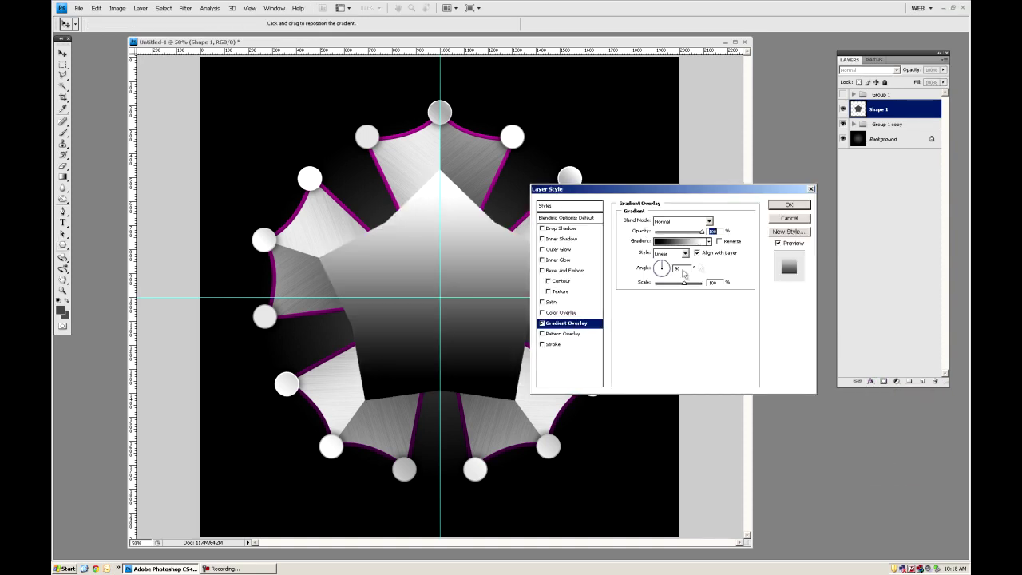
click(695, 242)
click(909, 291)
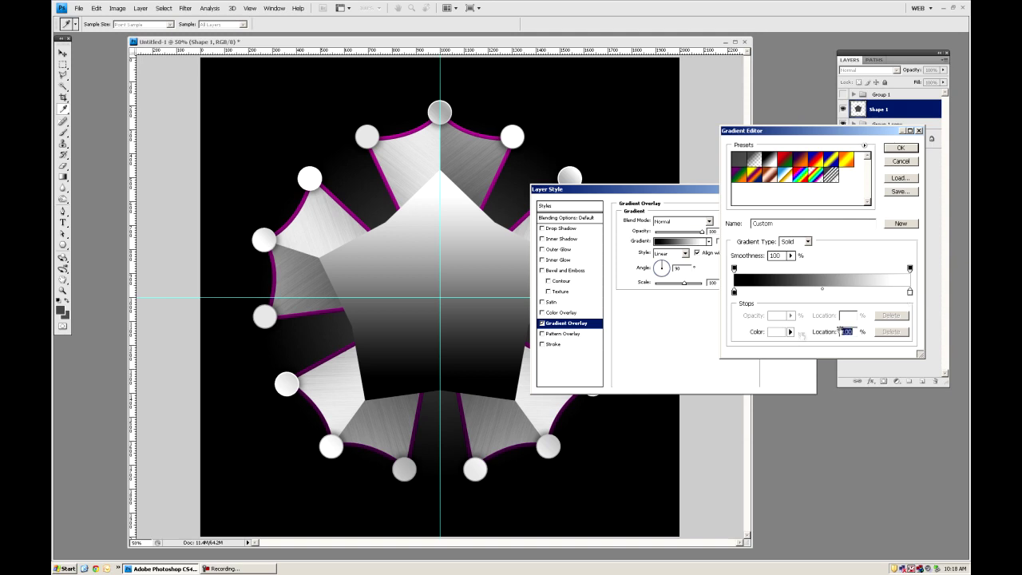
click(779, 331)
drag(651, 220, 654, 210)
click(619, 169)
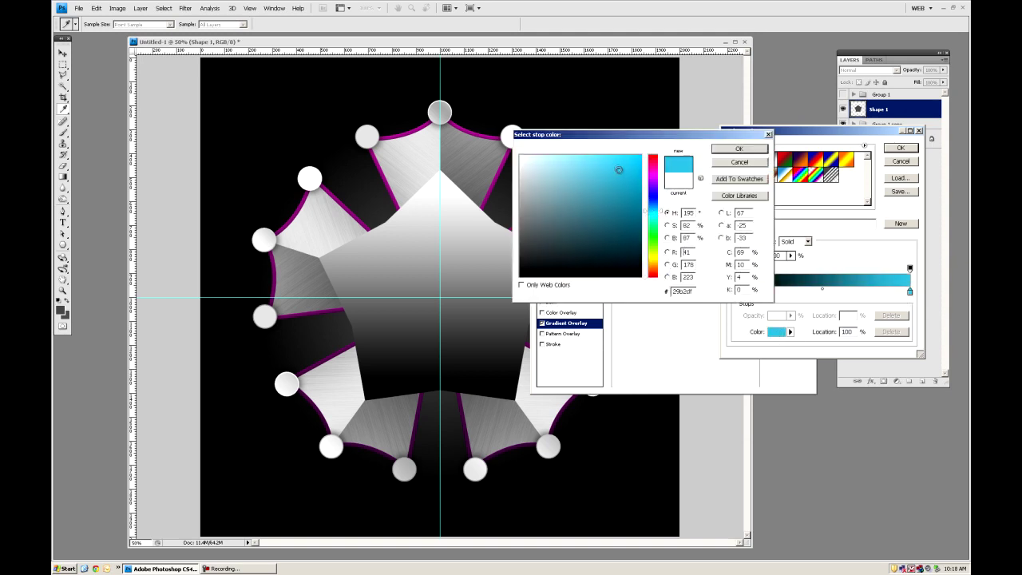
click(738, 149)
Set the start stop of the star's overlay gradient to dark teal 066580.
click(735, 292)
double_click(734, 293)
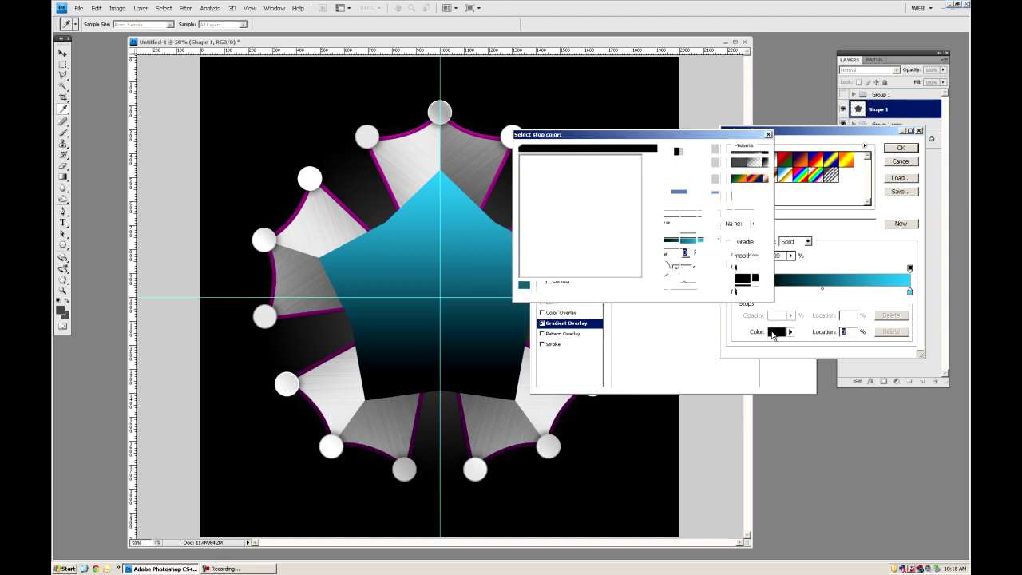
click(656, 212)
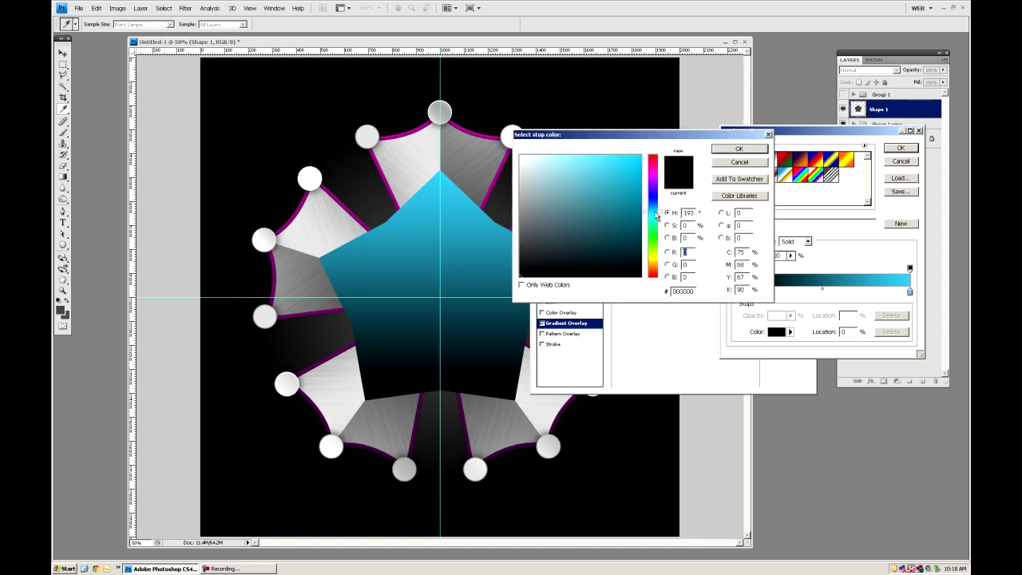
click(625, 192)
drag(626, 191, 639, 219)
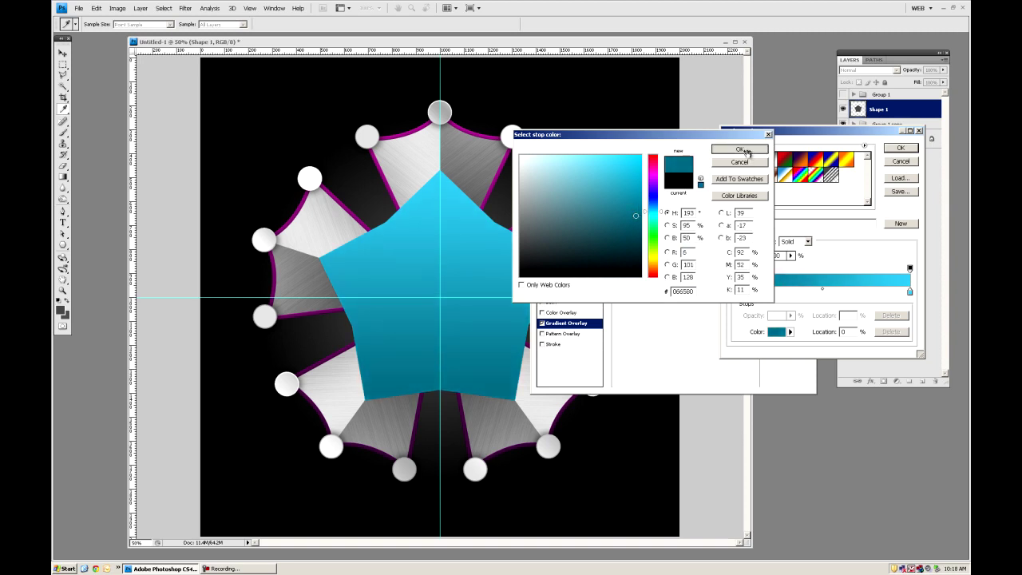
click(739, 149)
Duplicate the dark teal stop to about 70% along the gradient and recolour the start stop to 0f8eb3.
drag(735, 292, 829, 295)
click(734, 293)
click(776, 331)
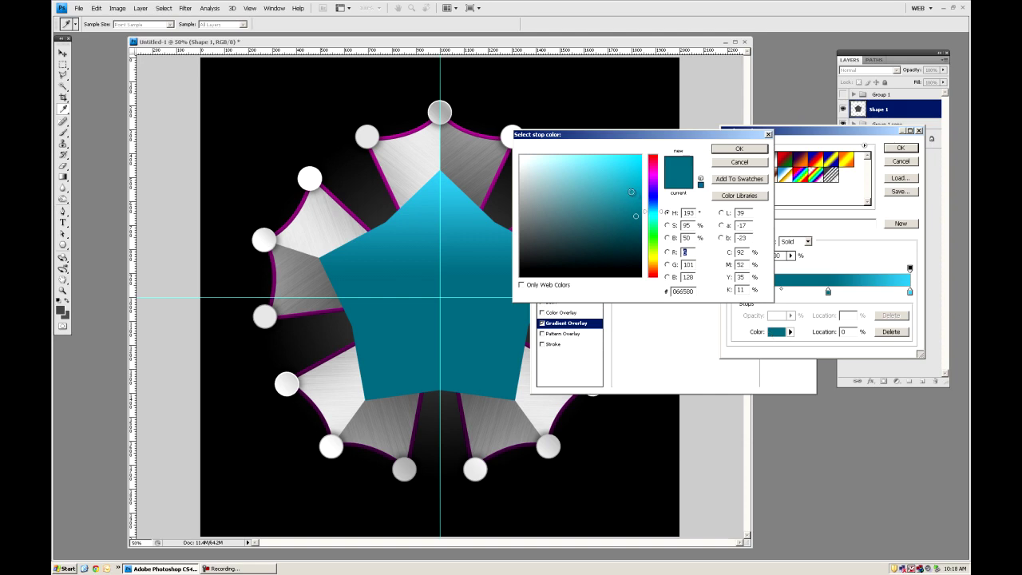
click(631, 192)
click(739, 149)
drag(828, 293, 858, 293)
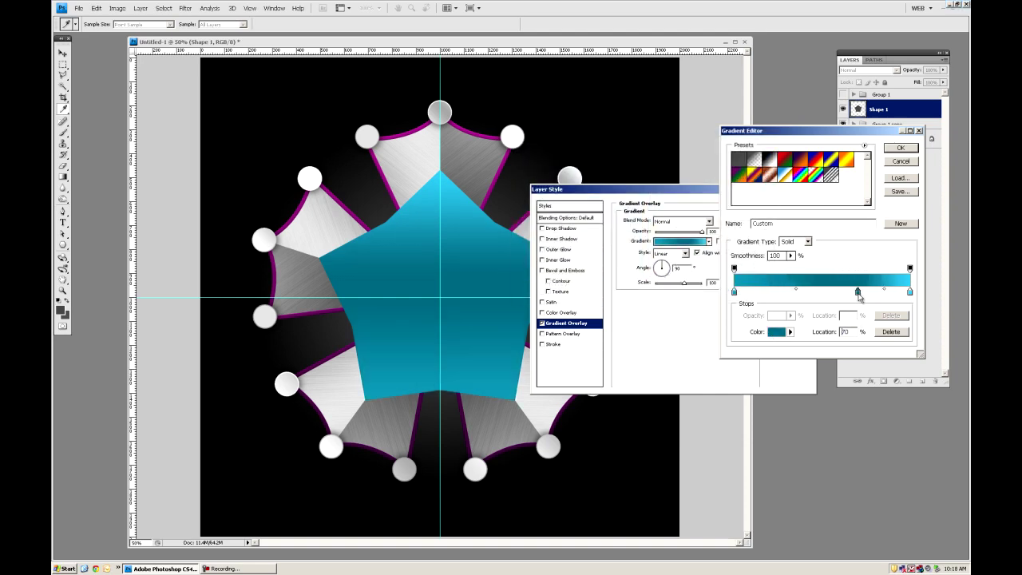
Extend the gradient with a copied blue stop at about 35% and a very dark teal start stop, and tilt the overlay diagonally.
drag(735, 293, 797, 293)
click(735, 293)
click(777, 332)
click(637, 235)
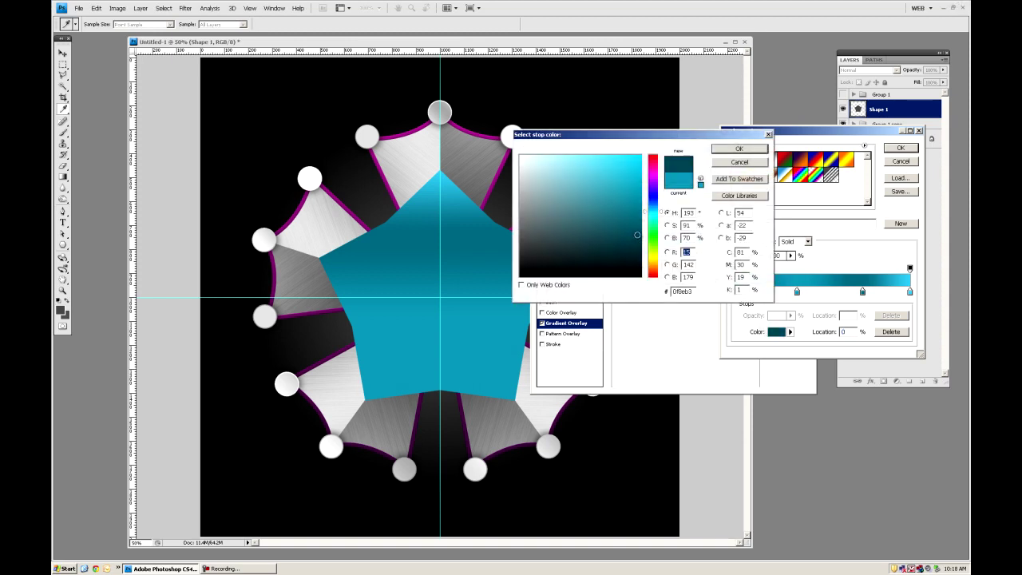
click(739, 149)
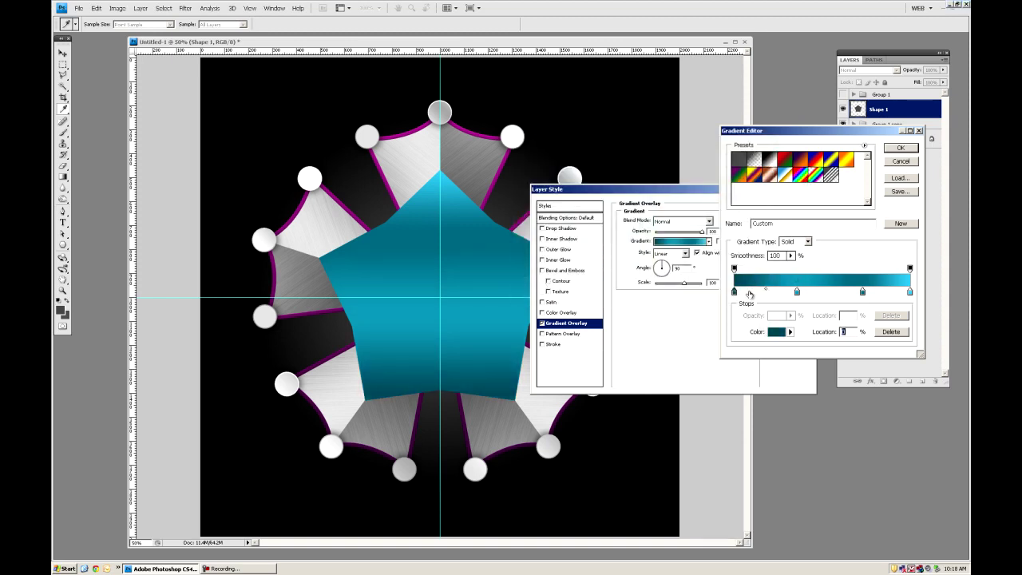
click(901, 149)
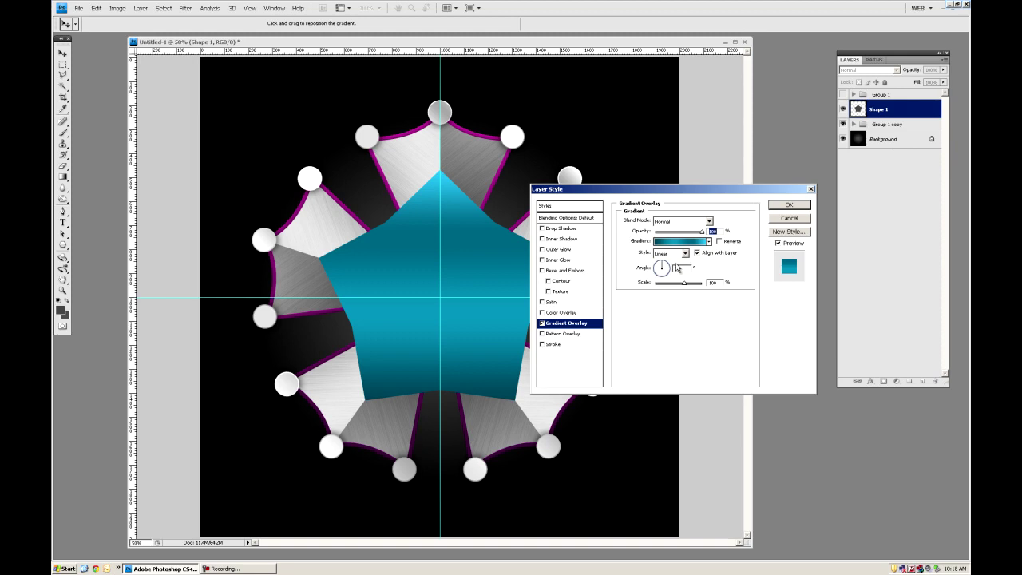
key(Tab)
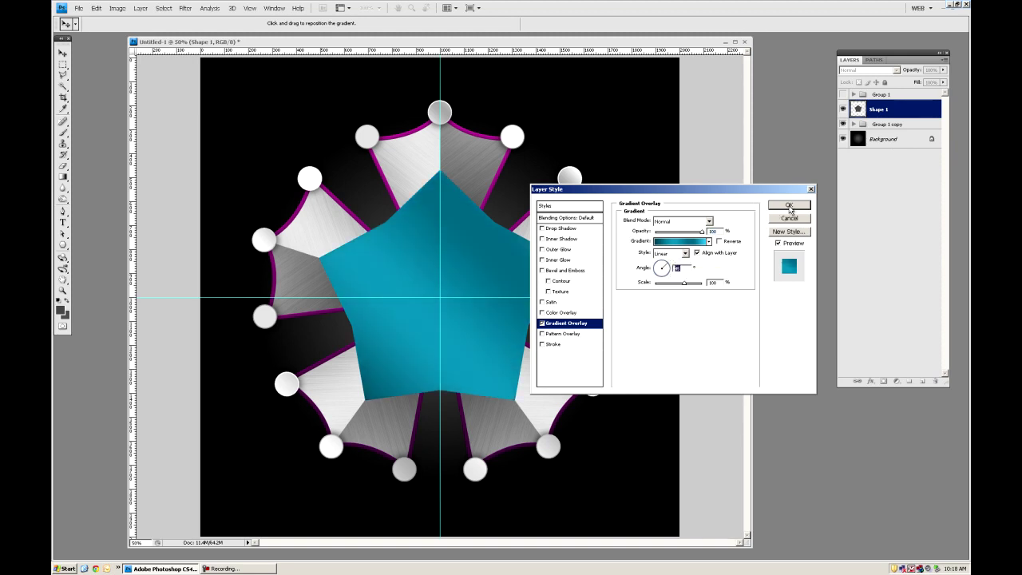
Give the star a soft black inner glow in Normal blend mode with a larger size and about 40% opacity, and apply the layer style.
click(573, 238)
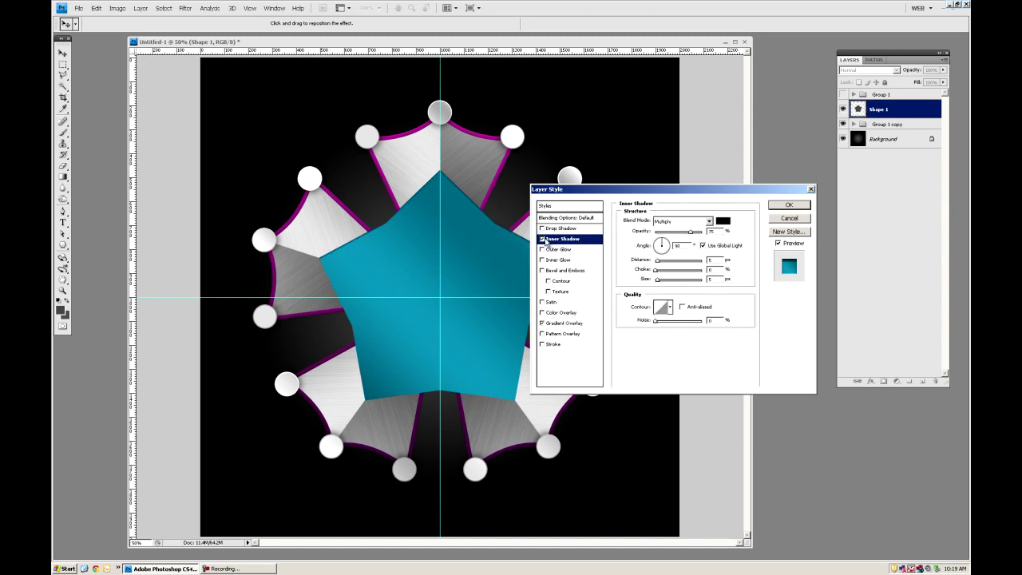
click(556, 260)
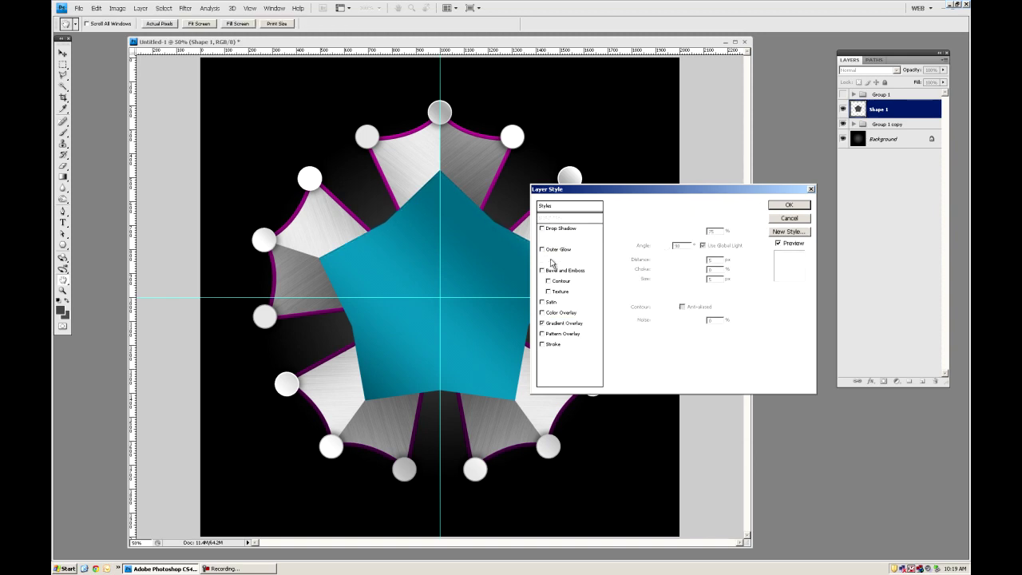
click(669, 223)
click(661, 274)
click(643, 252)
drag(553, 265, 519, 277)
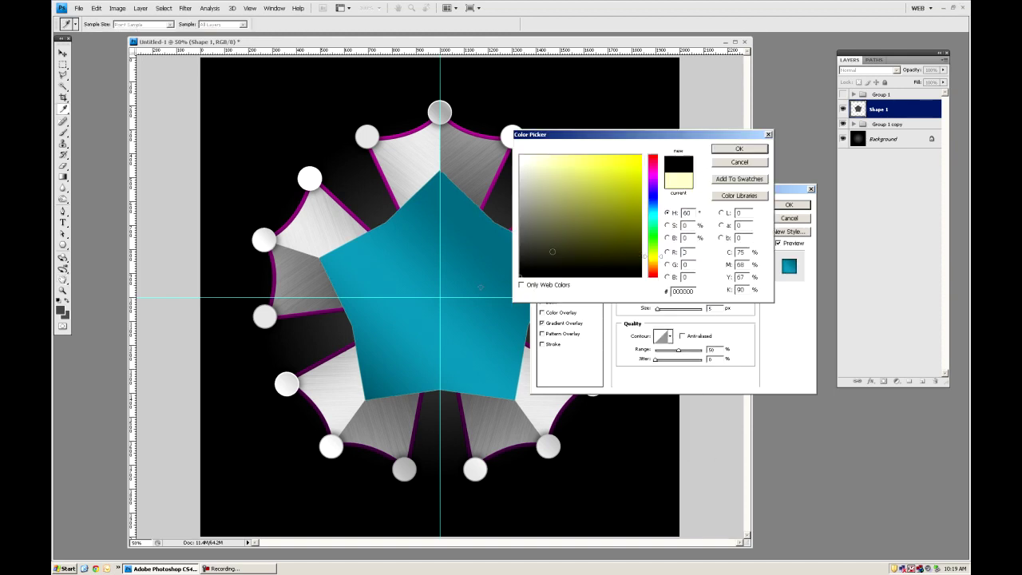
click(740, 149)
drag(658, 311, 668, 314)
drag(692, 236, 673, 238)
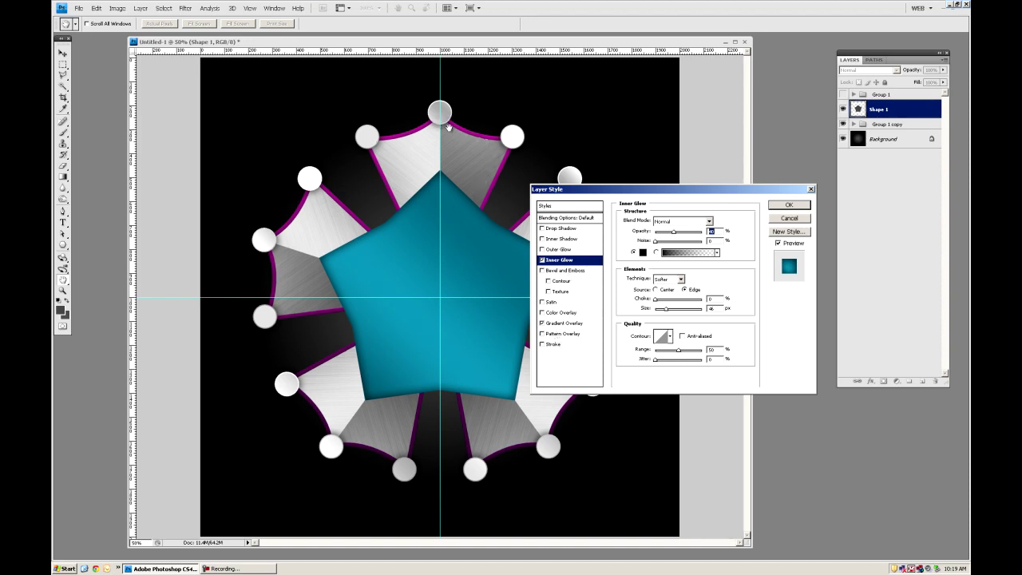
click(788, 206)
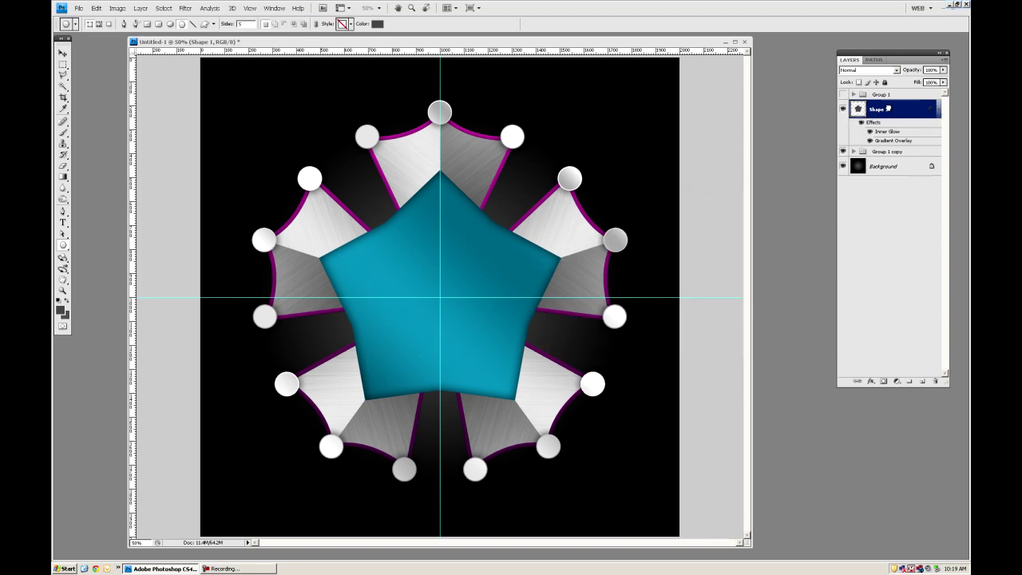
Duplicate the Shape 1 layer and add a Center-positioned stroke of about 13 px to the copy.
drag(901, 164, 923, 385)
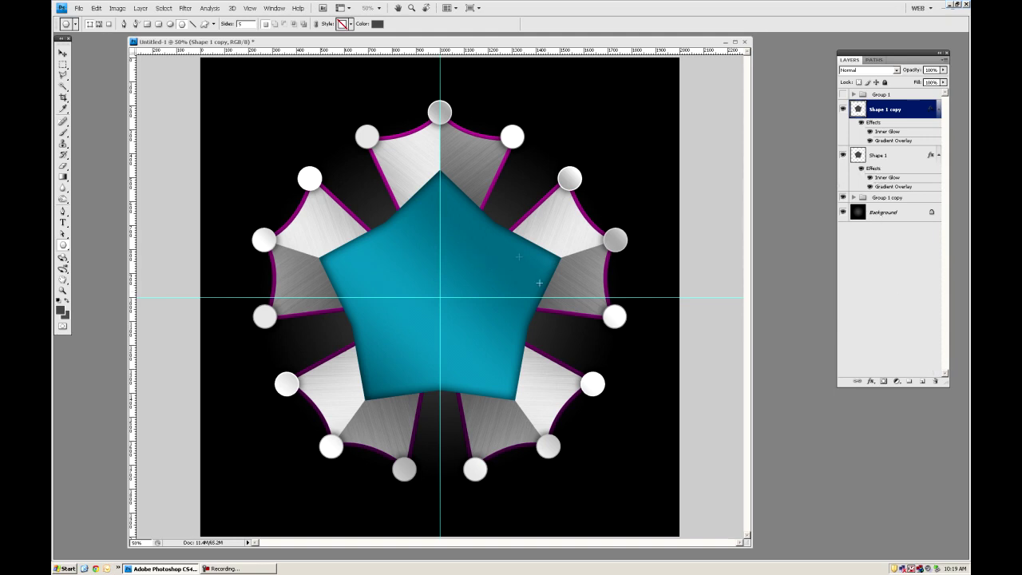
click(873, 383)
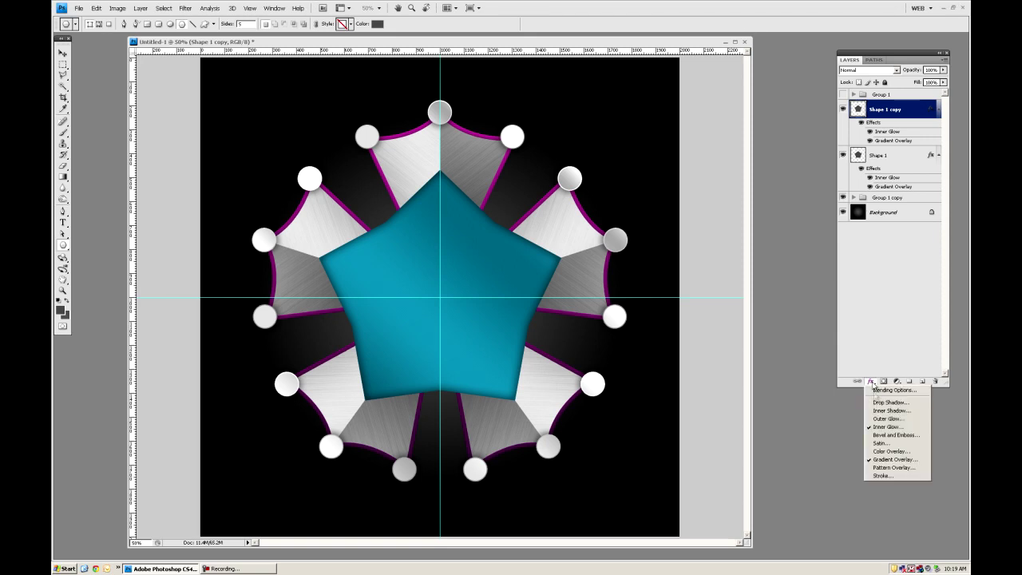
click(889, 476)
click(669, 237)
click(668, 259)
drag(659, 223, 661, 224)
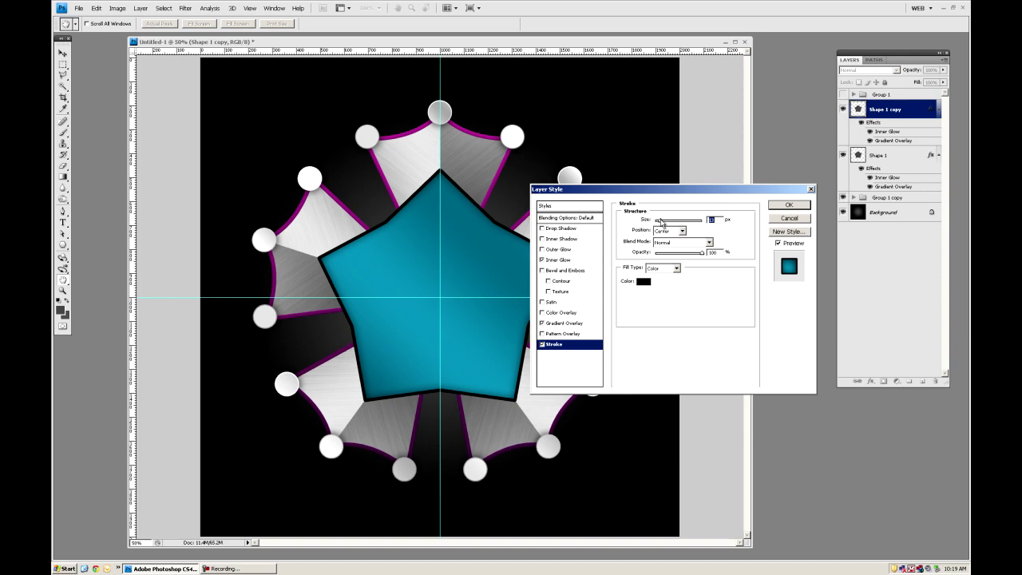
Switch the stroke's fill type to Gradient and set its gradient's end stop to yellow cec317.
click(663, 269)
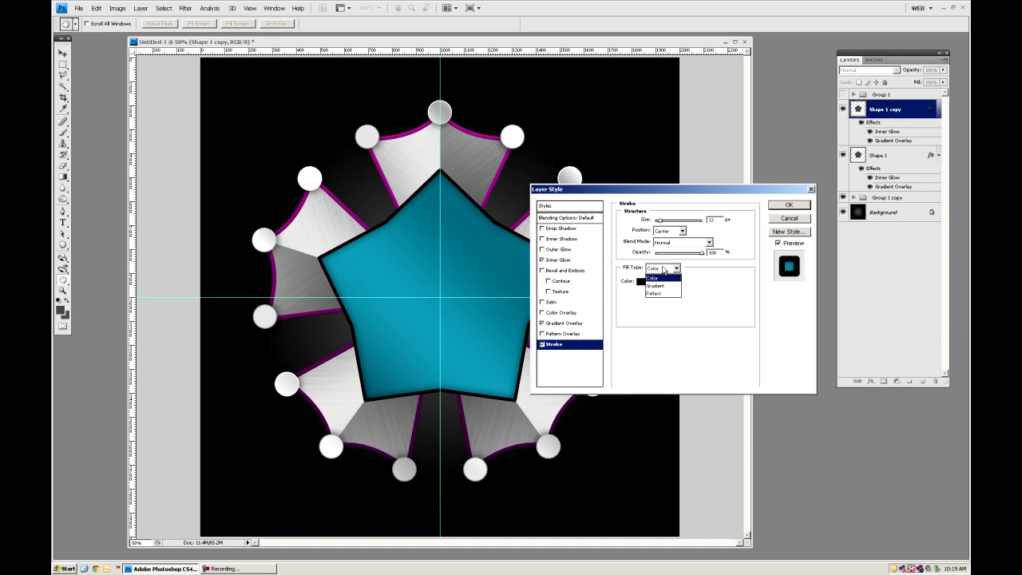
click(663, 289)
click(692, 282)
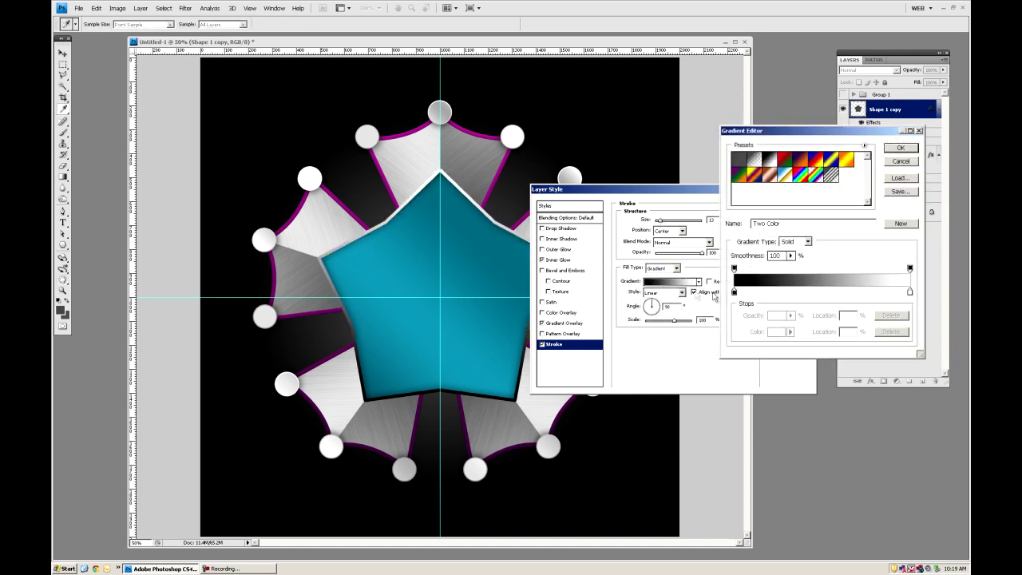
click(910, 294)
click(778, 332)
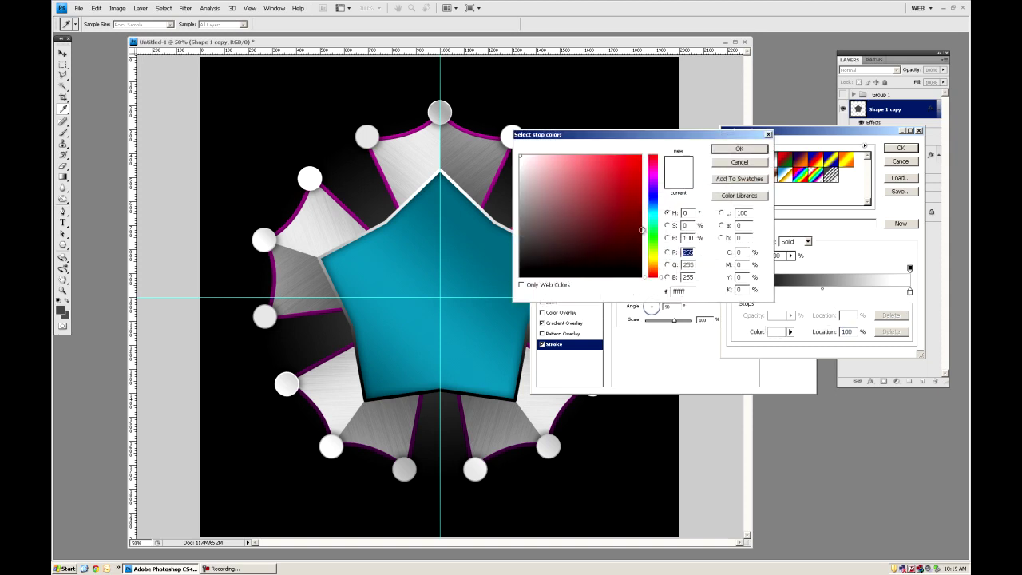
drag(655, 254, 655, 263)
drag(613, 202, 628, 178)
drag(659, 260, 661, 257)
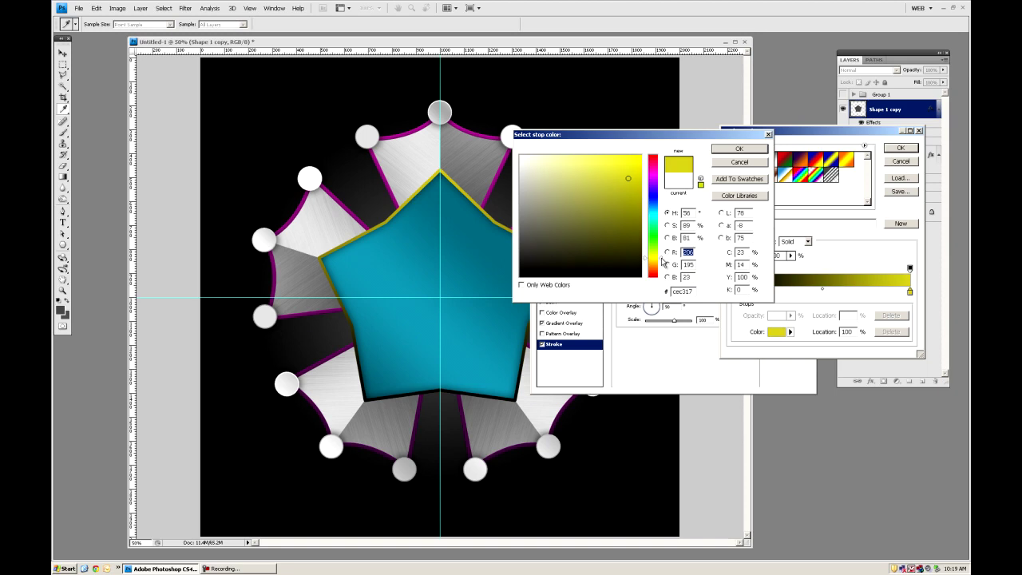
click(739, 149)
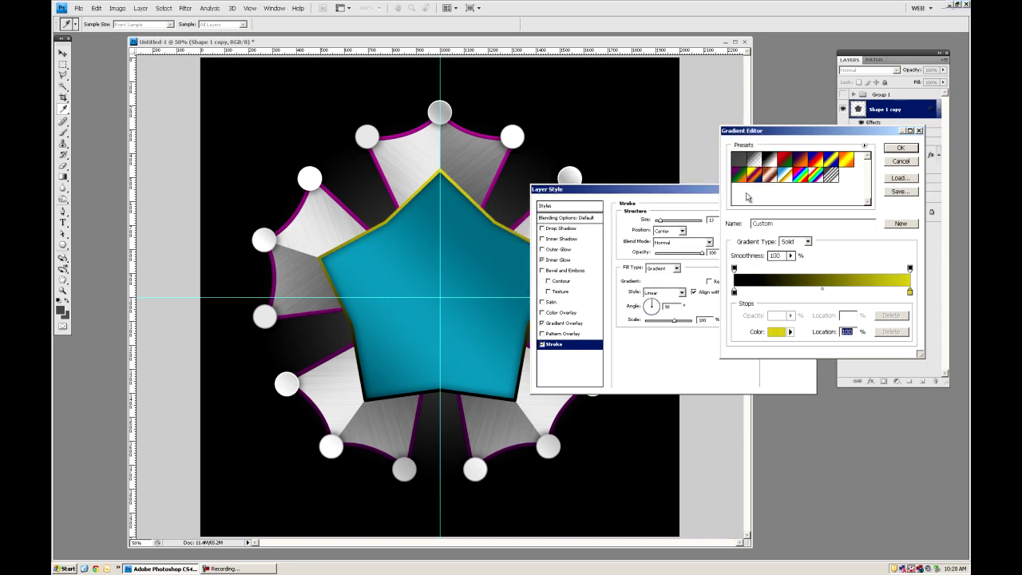
Set the start stop of the stroke gradient to dark olive yellow 827b06.
click(736, 293)
click(770, 331)
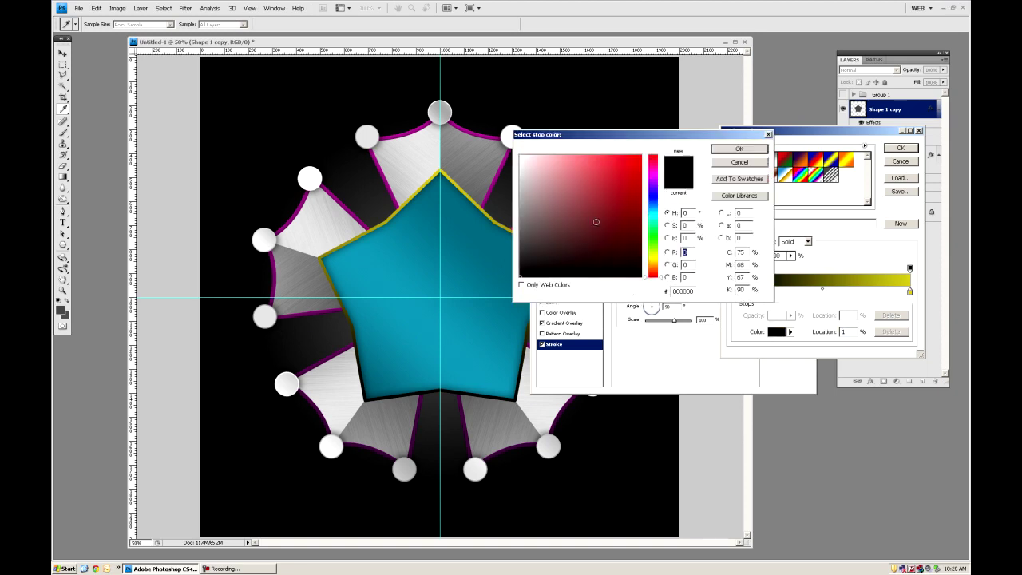
click(658, 258)
drag(634, 238, 636, 214)
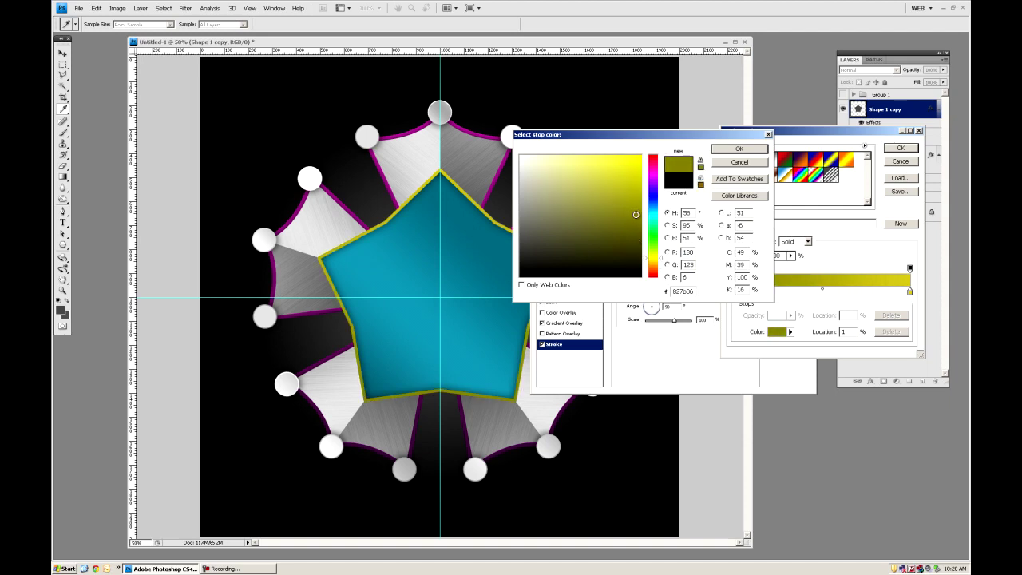
click(740, 149)
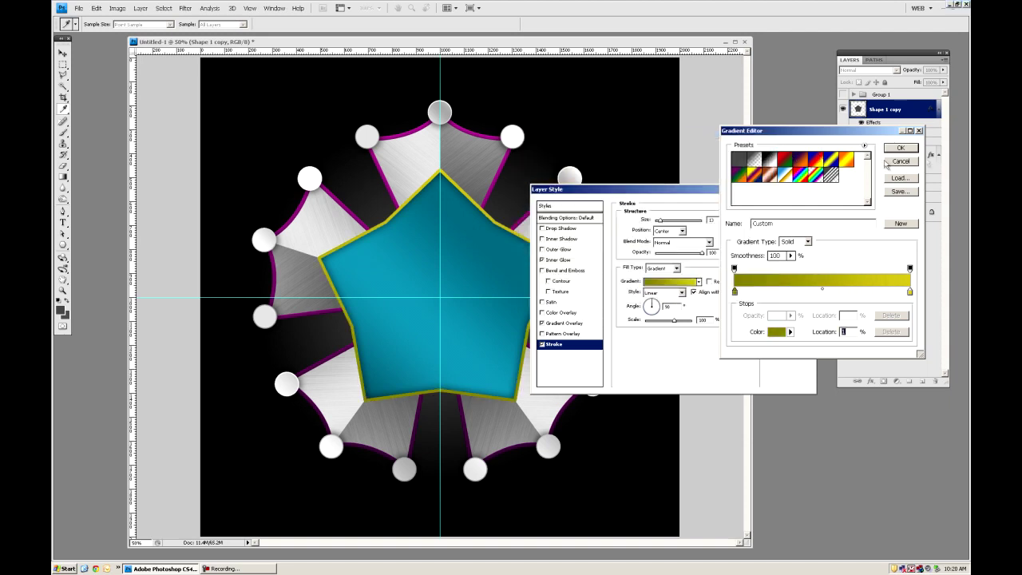
Accept the stroke gradient, turn off the star copy's gradient overlay and inner glow, set its fill opacity to 0%, and apply the style.
click(900, 148)
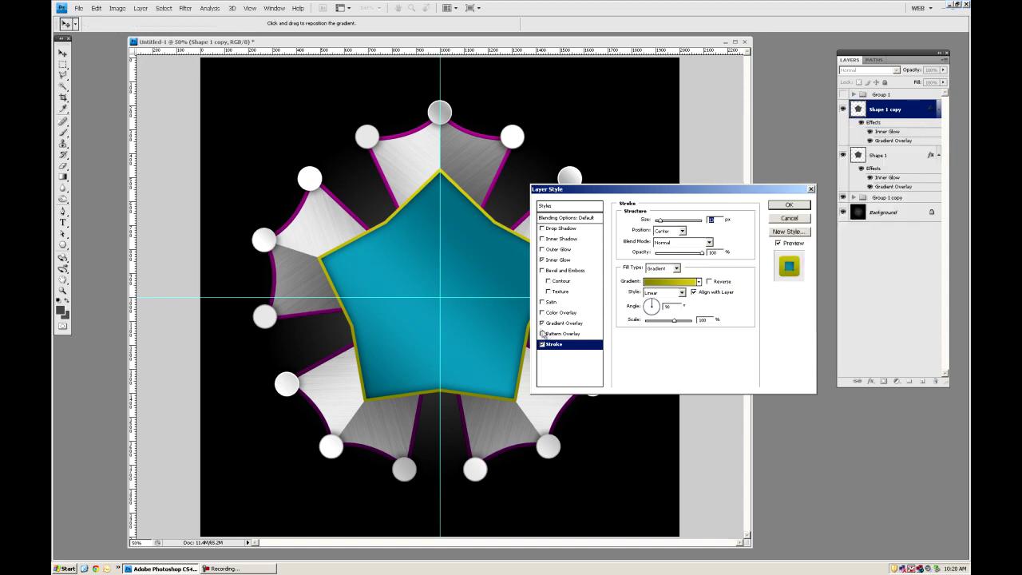
click(542, 323)
click(543, 259)
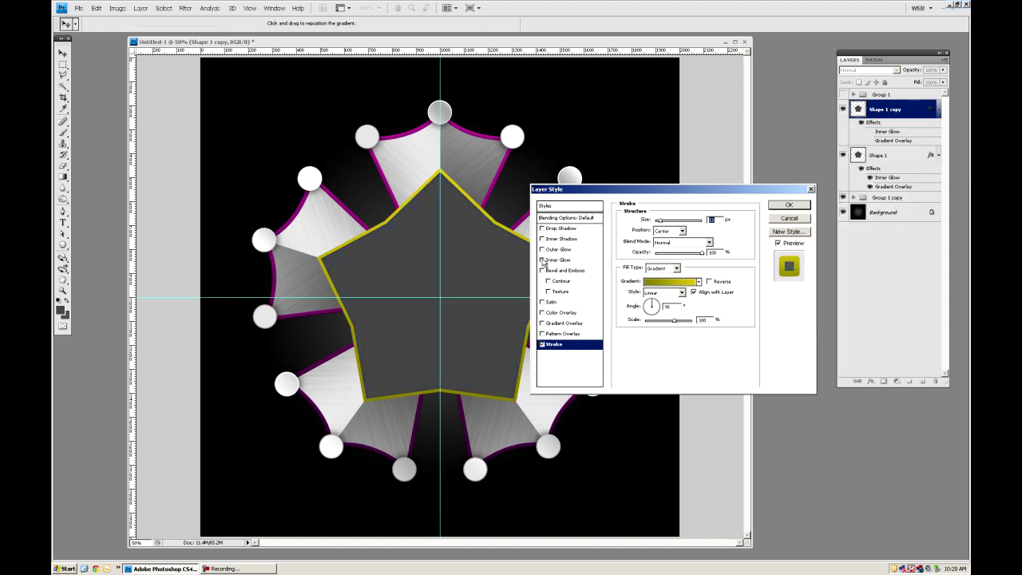
click(560, 218)
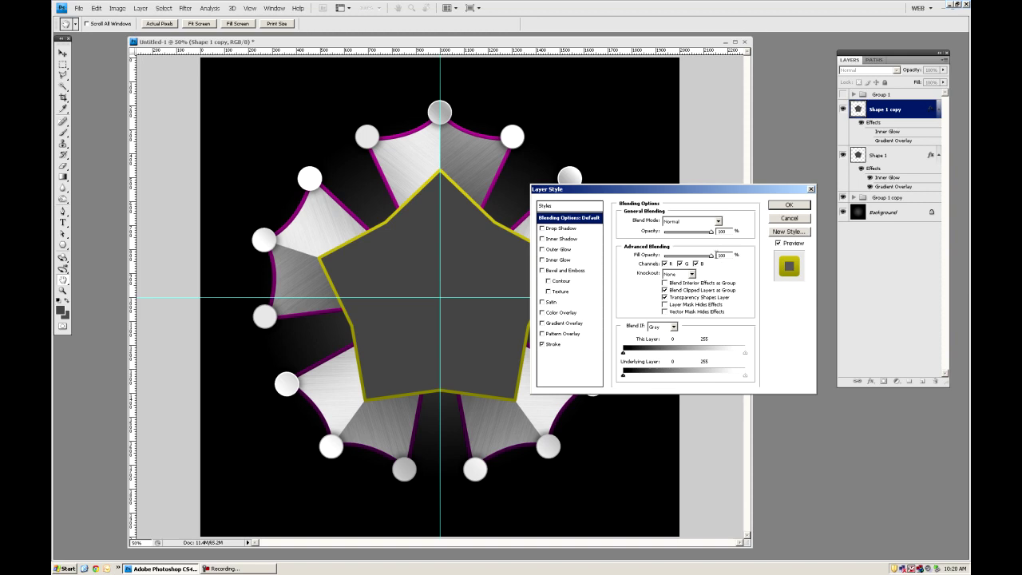
drag(712, 256, 663, 255)
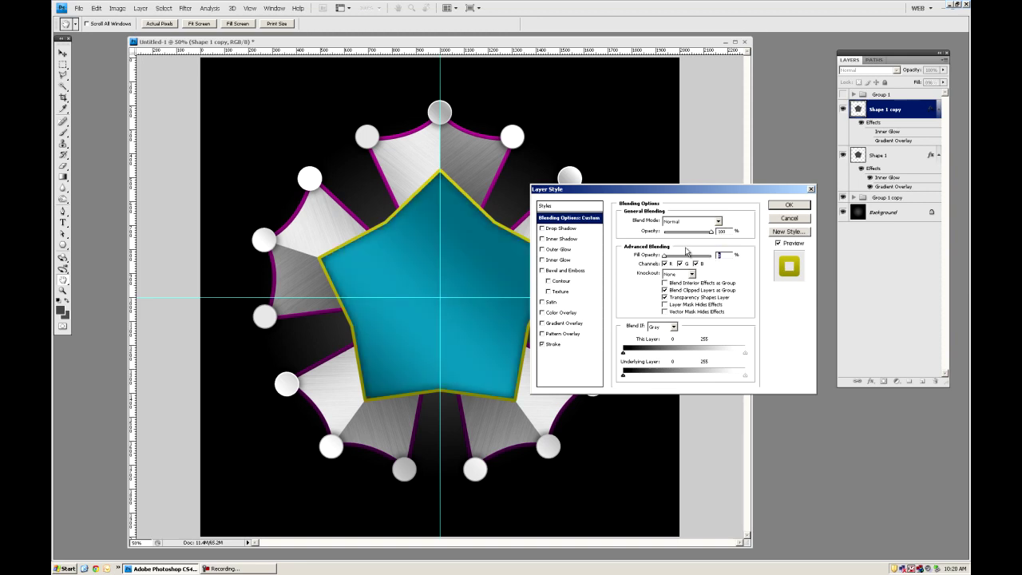
click(789, 205)
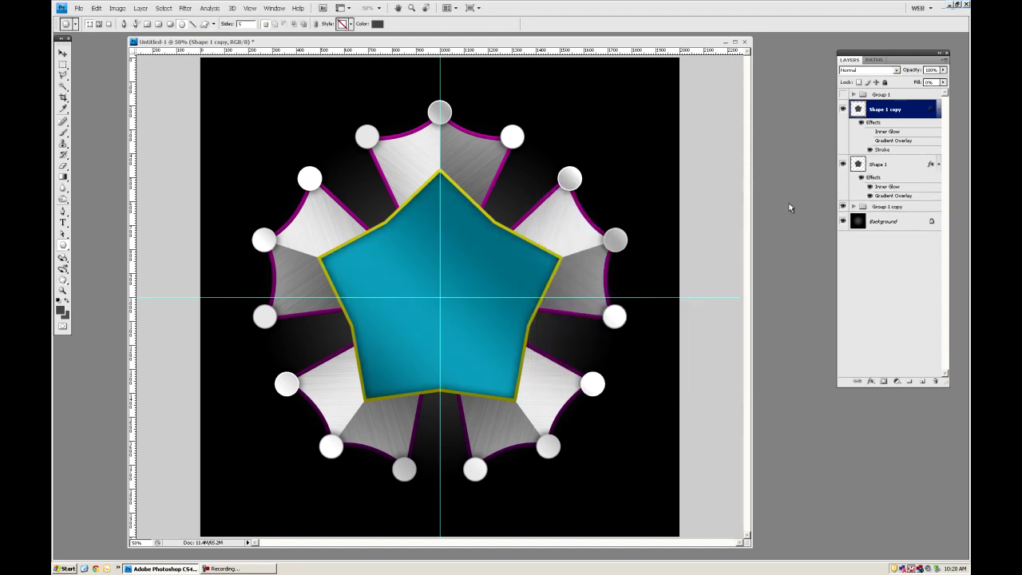
Add a new empty layer above the Shape 1 copy and merge the two so the gold stroke is rasterized.
click(923, 382)
shift+click(885, 129)
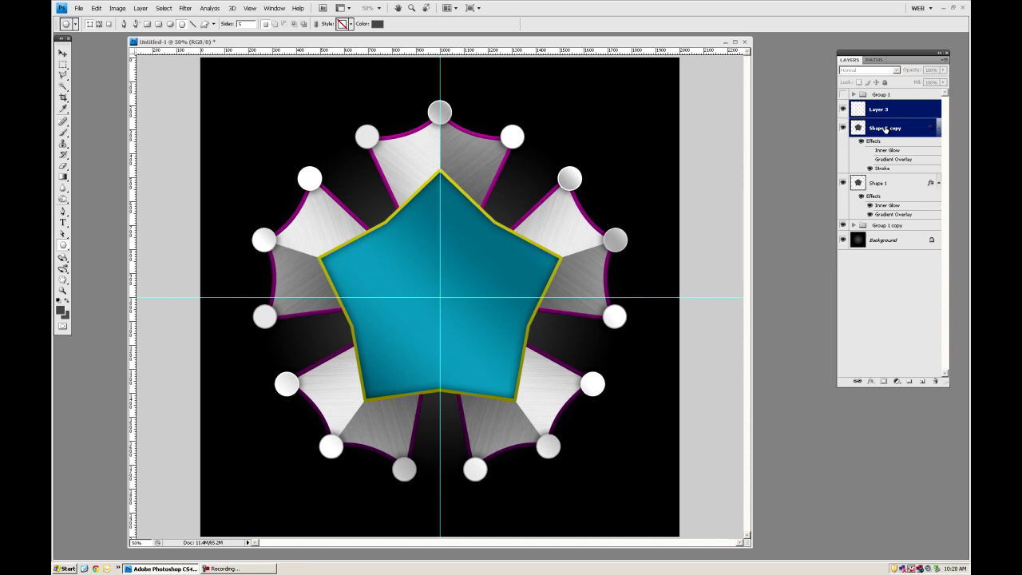
key(ctrl+e)
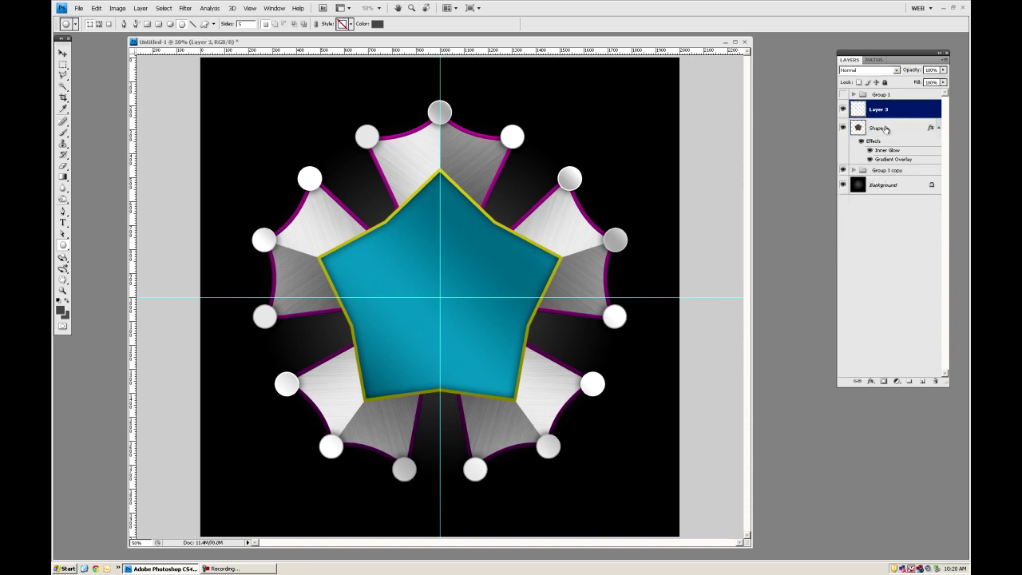
Add a Bevel and Emboss effect to the gold outline layer with the Chisel Hard technique and a size of 2 px.
click(870, 381)
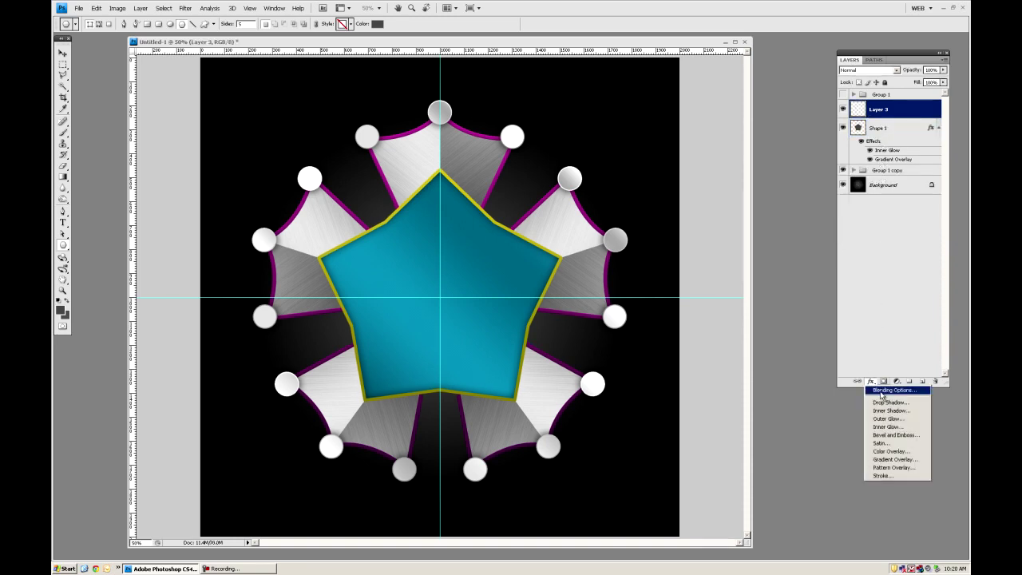
click(893, 436)
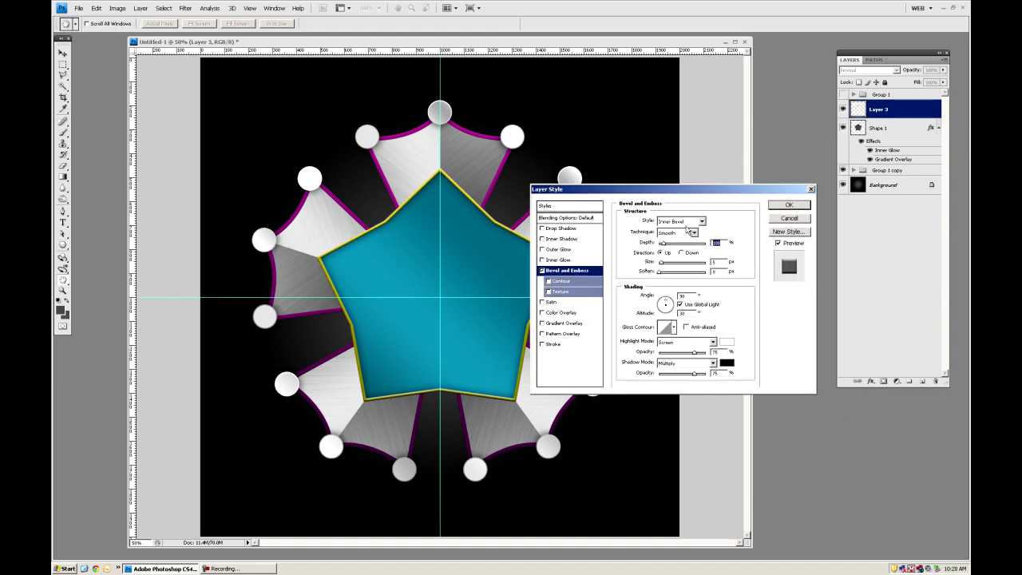
click(689, 232)
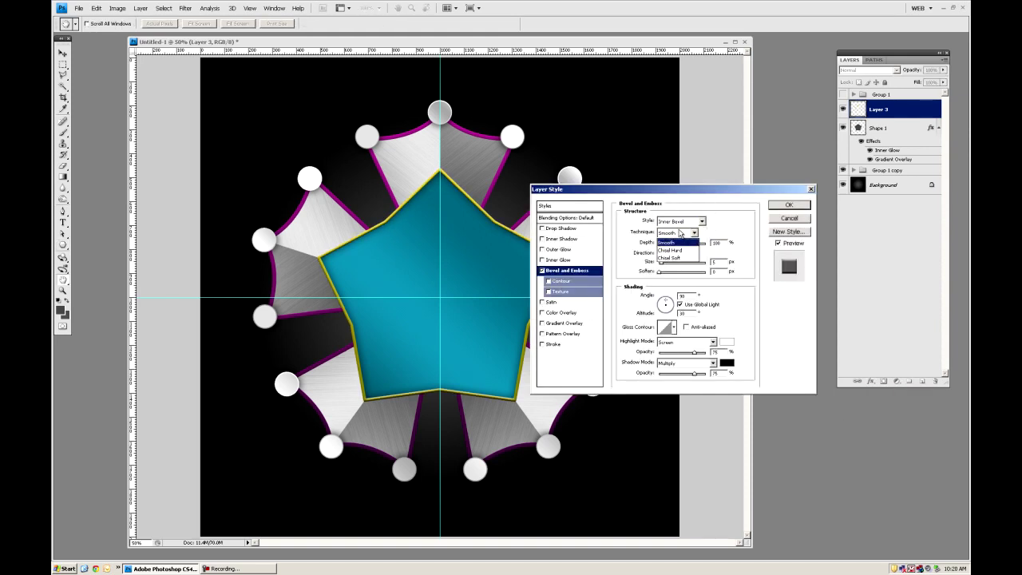
click(671, 251)
double_click(717, 262)
text(2)
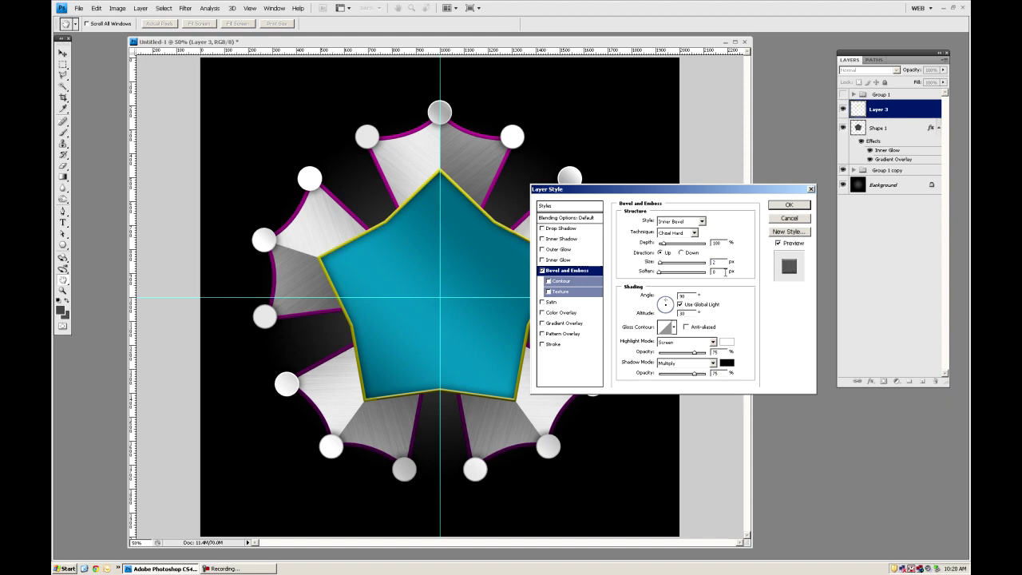
Set the bevel's highlight mode to Color Dodge and apply the layer style.
click(713, 343)
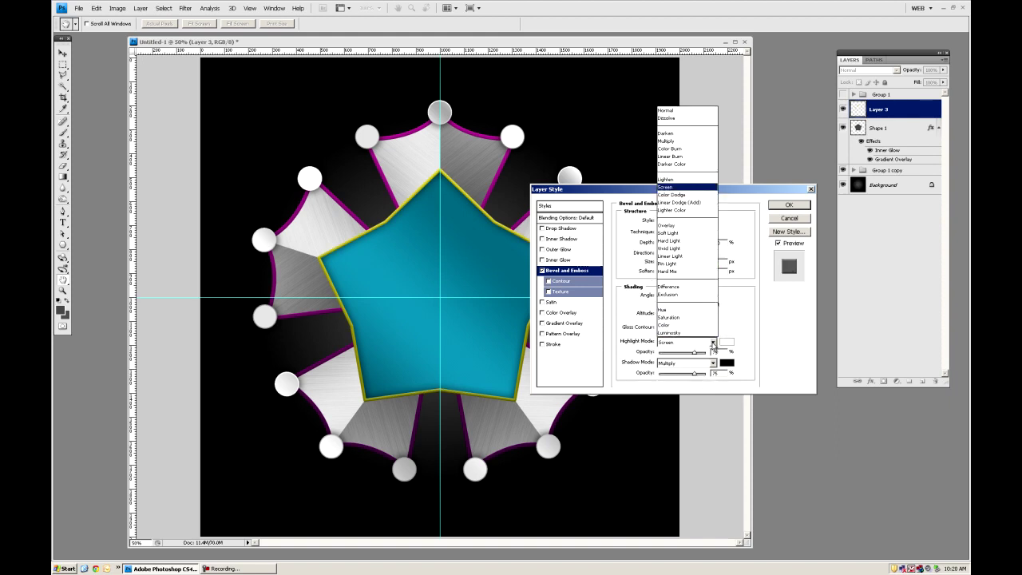
click(693, 151)
click(719, 345)
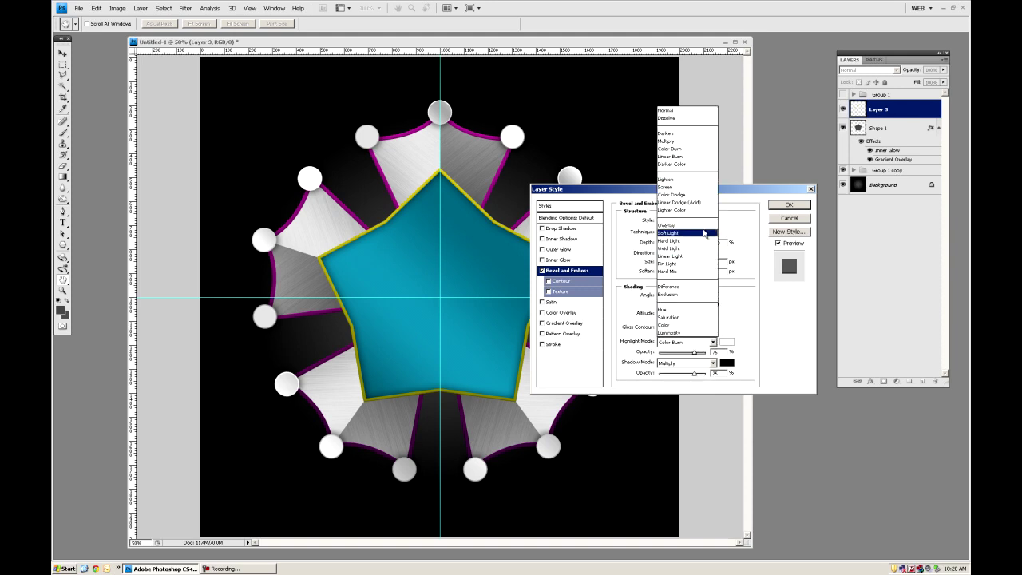
click(699, 194)
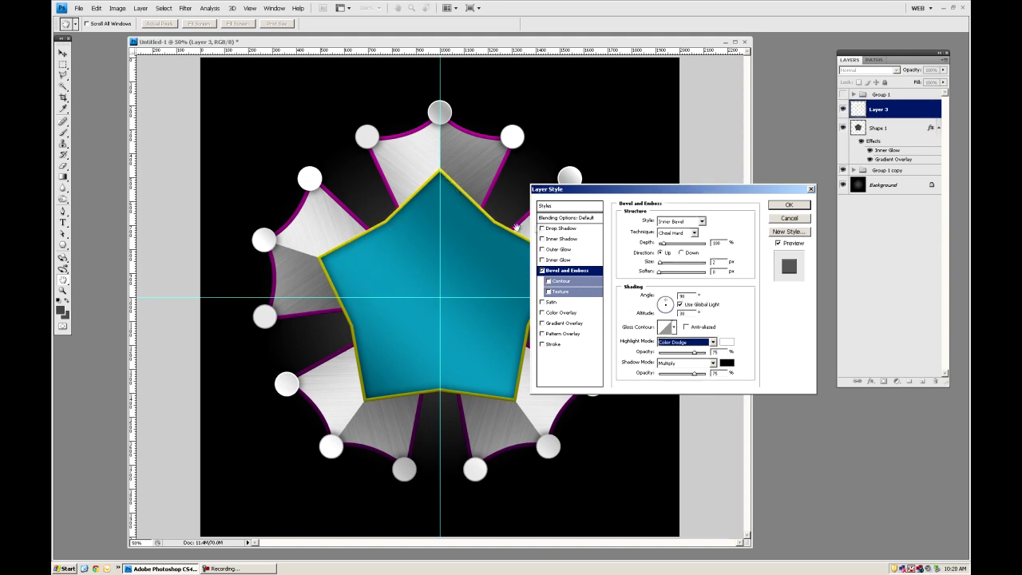
click(784, 206)
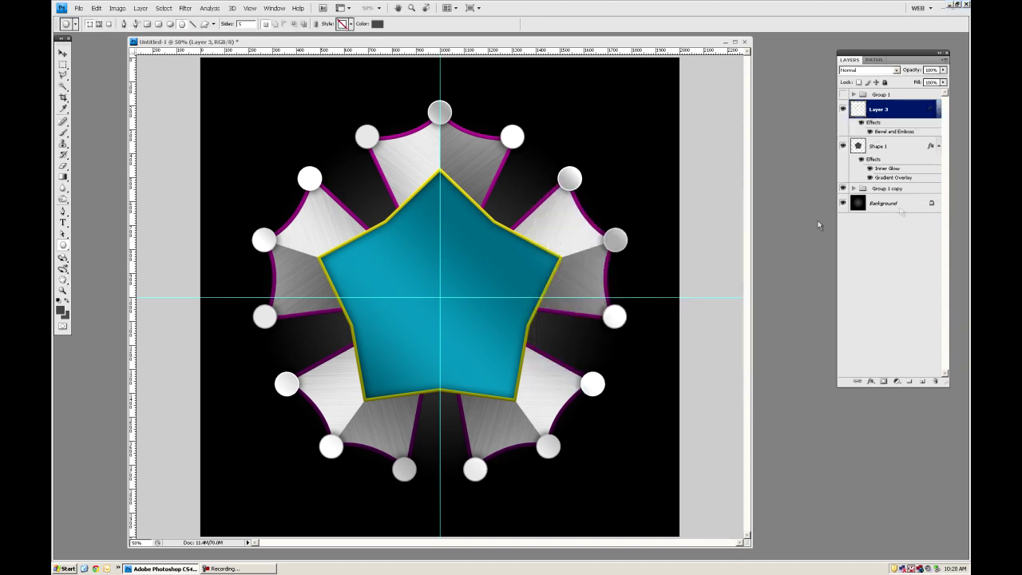
Duplicate the Shape 1 star and scale the copy to about 69.7% around the guide intersection.
drag(897, 149, 919, 385)
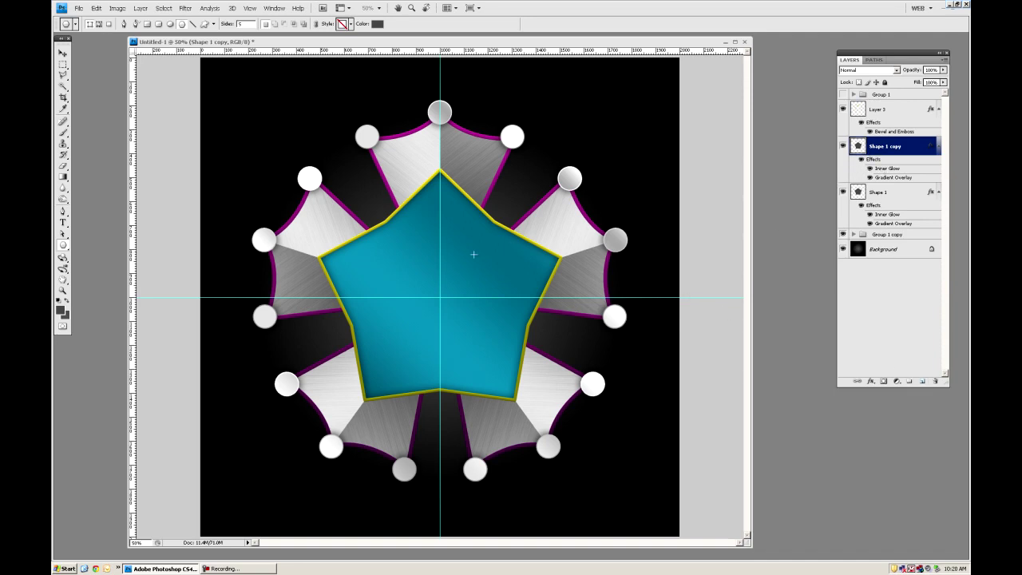
key(ctrl+t)
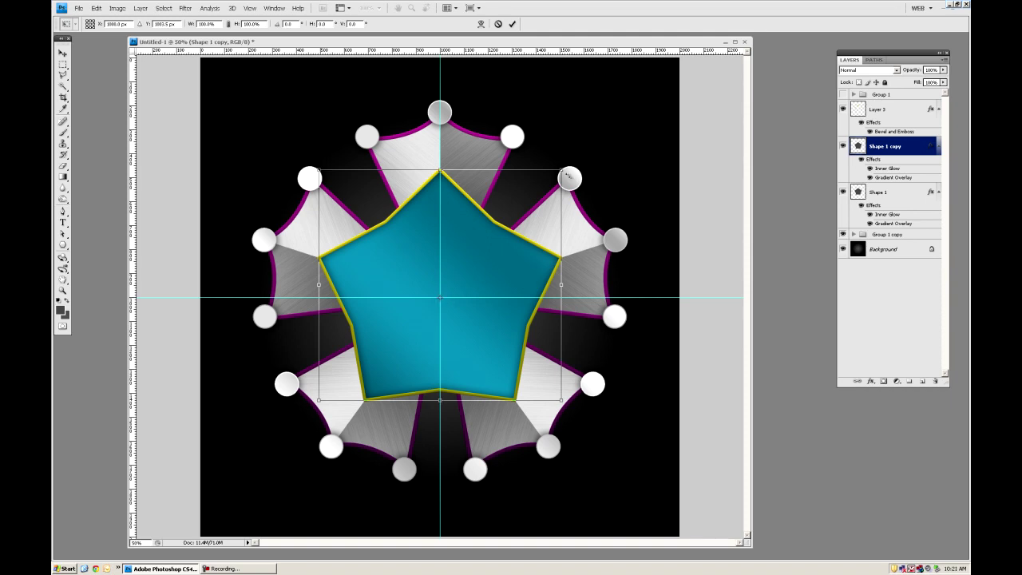
drag(564, 170, 525, 209)
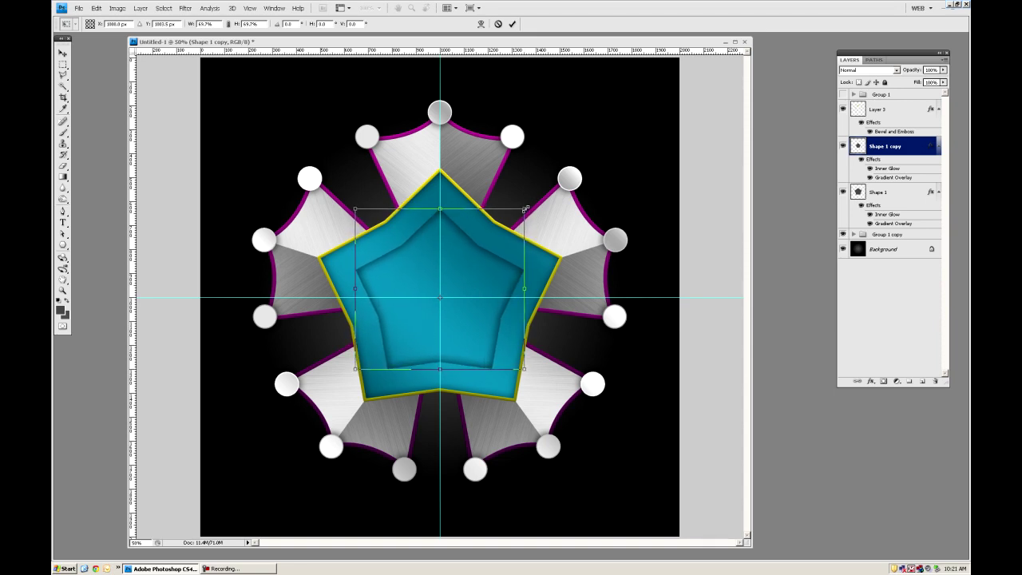
key(Return)
key(u)
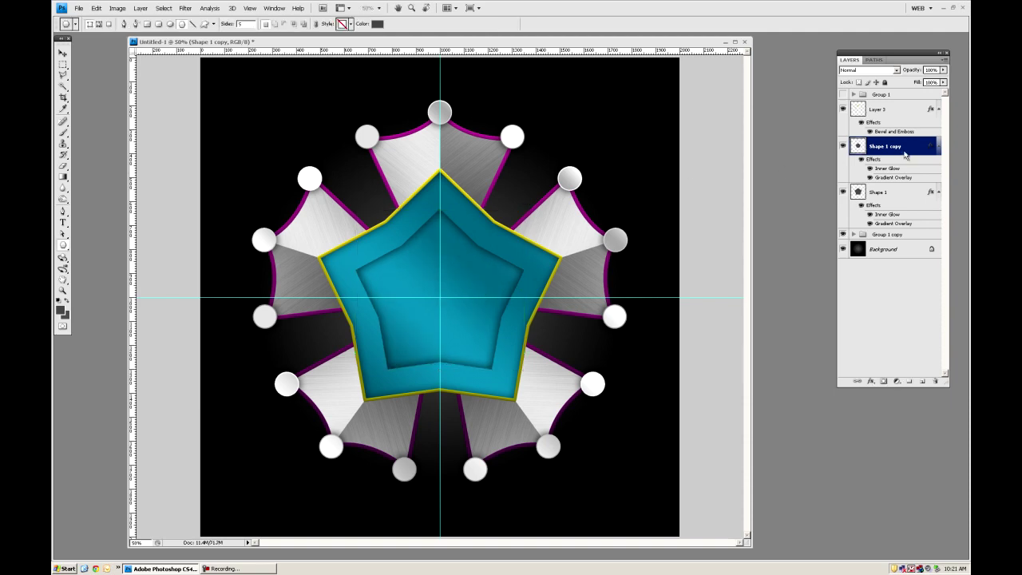
Hide the smaller star's inner glow and recolor its gradient overlay's end stop with purple sampled from the wedge outline.
click(870, 168)
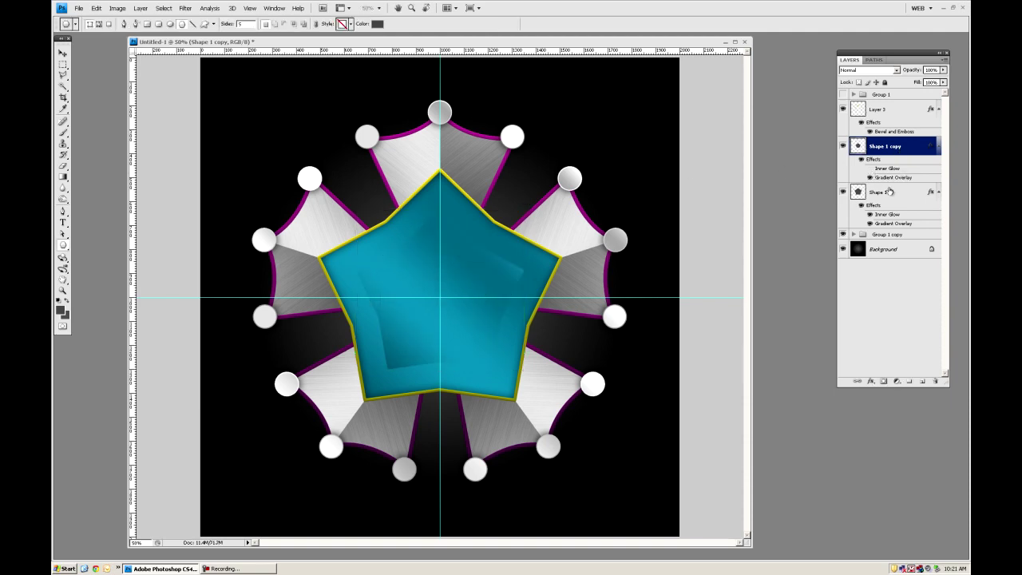
double_click(892, 178)
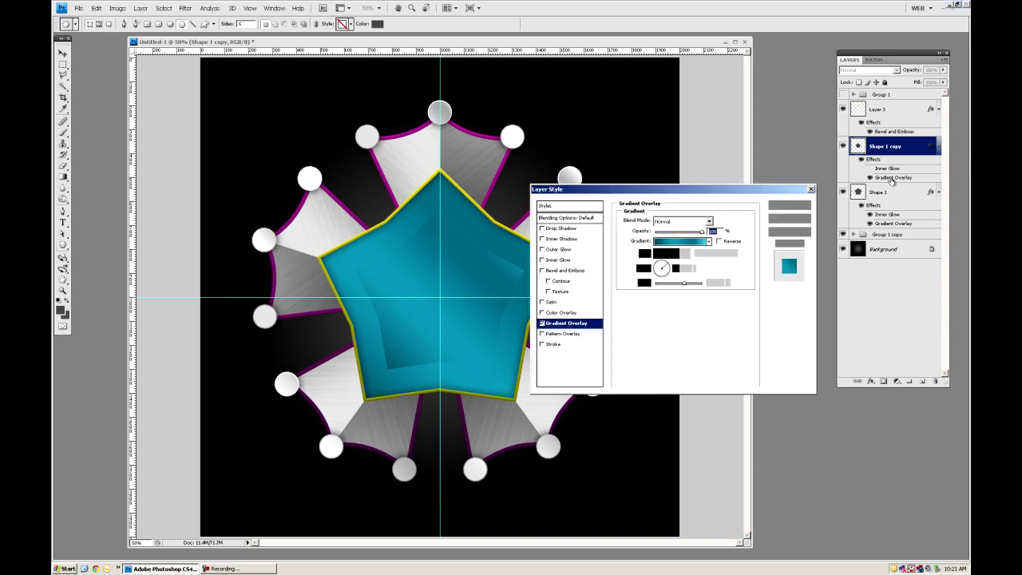
click(692, 241)
click(910, 294)
click(777, 332)
click(452, 124)
click(739, 150)
Recolor the gradient overlay's 73% stop to purple 971d7e and its 36% stop to purple, sampling both from the wedge outlines.
click(862, 292)
click(777, 331)
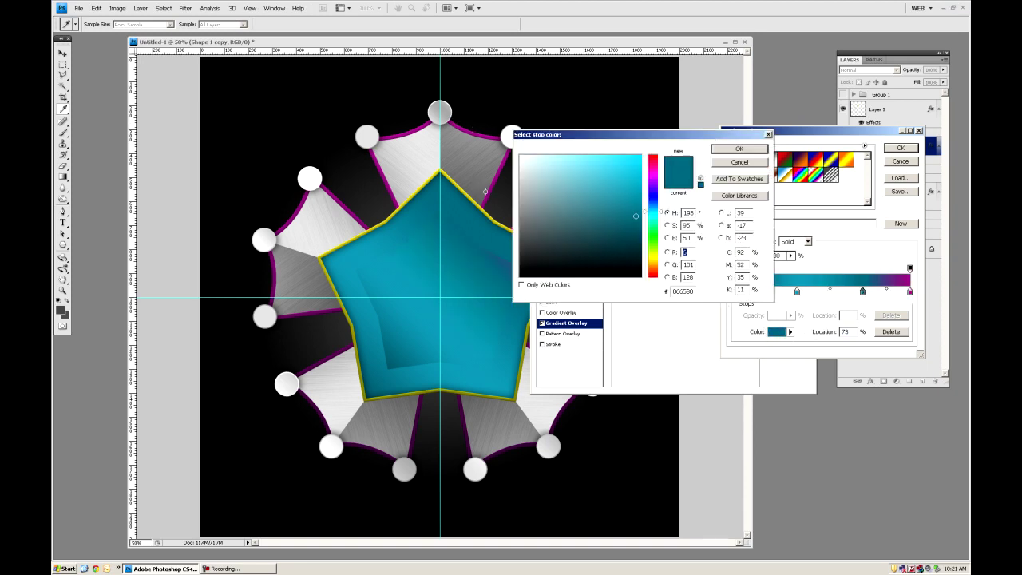
click(496, 134)
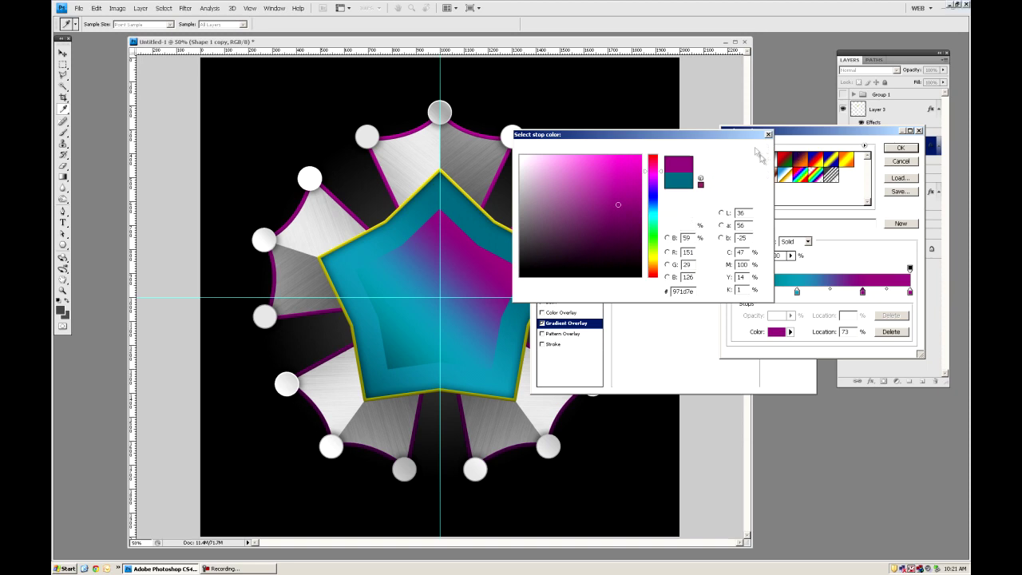
click(739, 149)
click(797, 292)
click(776, 332)
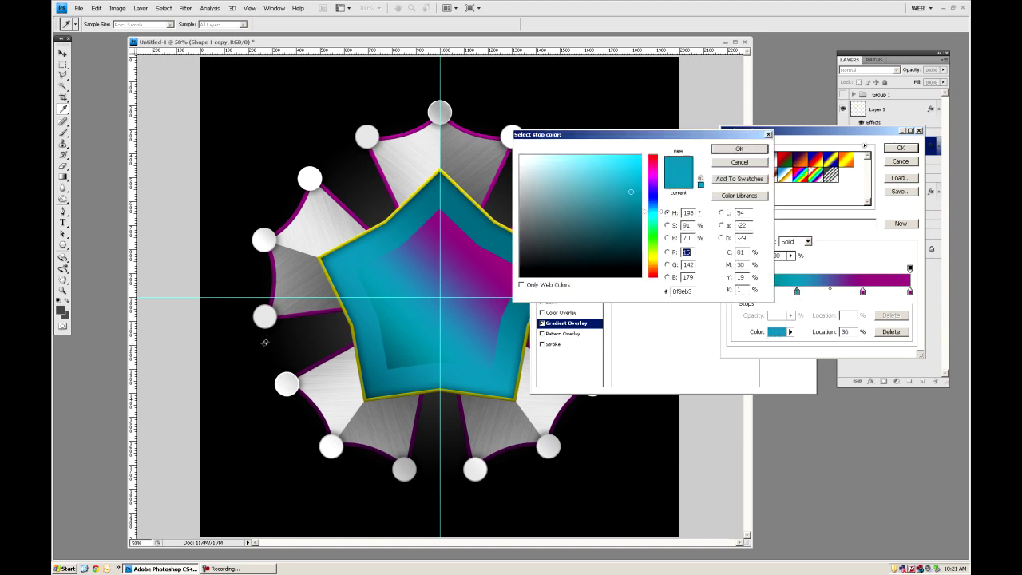
click(310, 313)
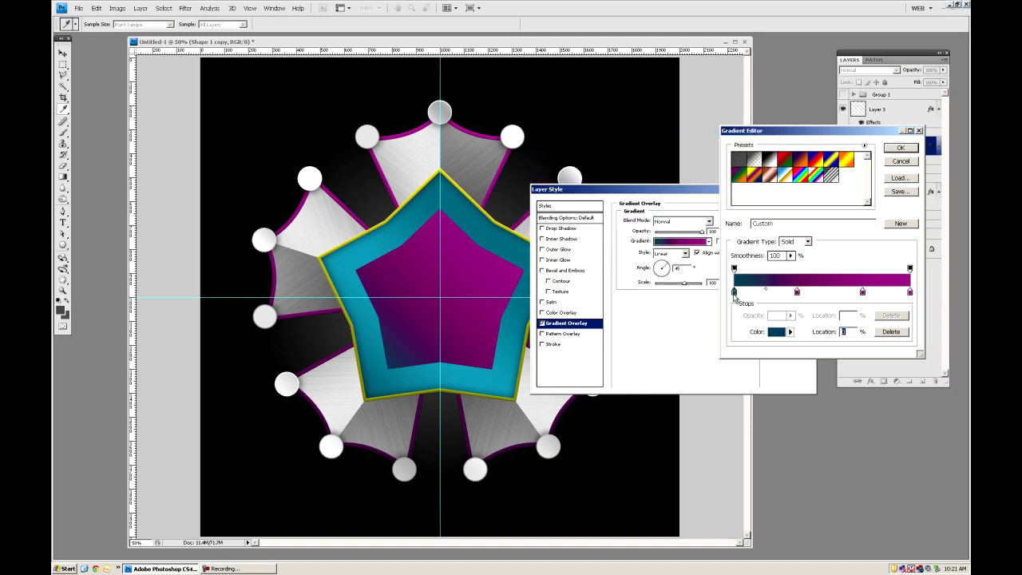
Set the gradient overlay's start stop to purple 931c7a, sampled from the wedge outline, and apply the layer style.
click(776, 332)
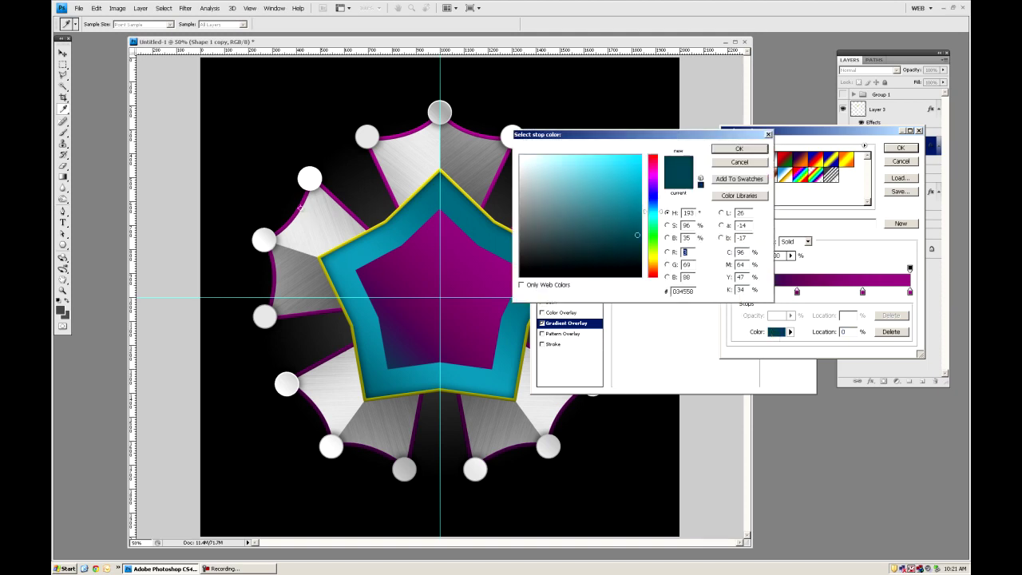
click(300, 208)
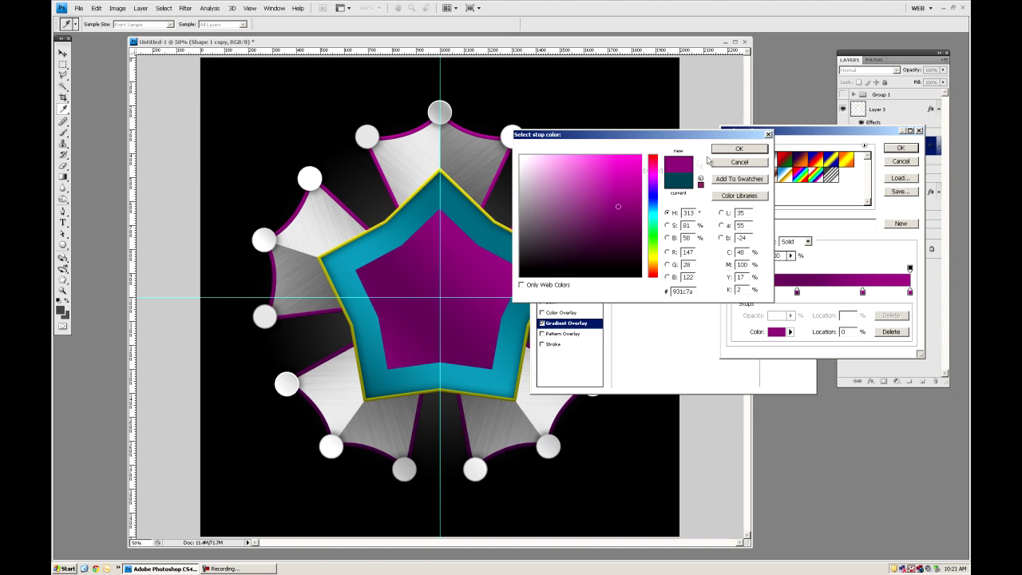
click(739, 149)
click(894, 150)
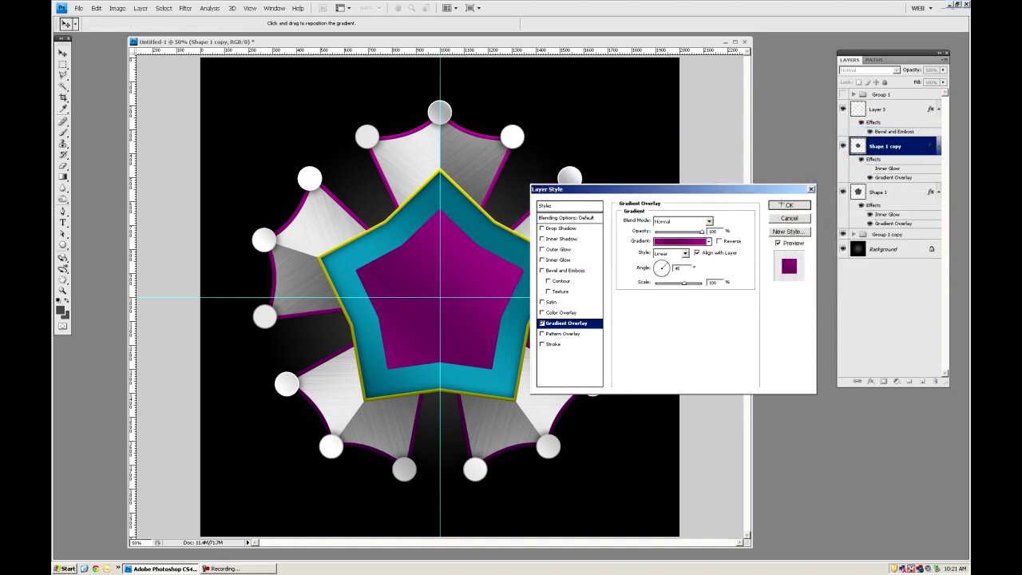
click(789, 207)
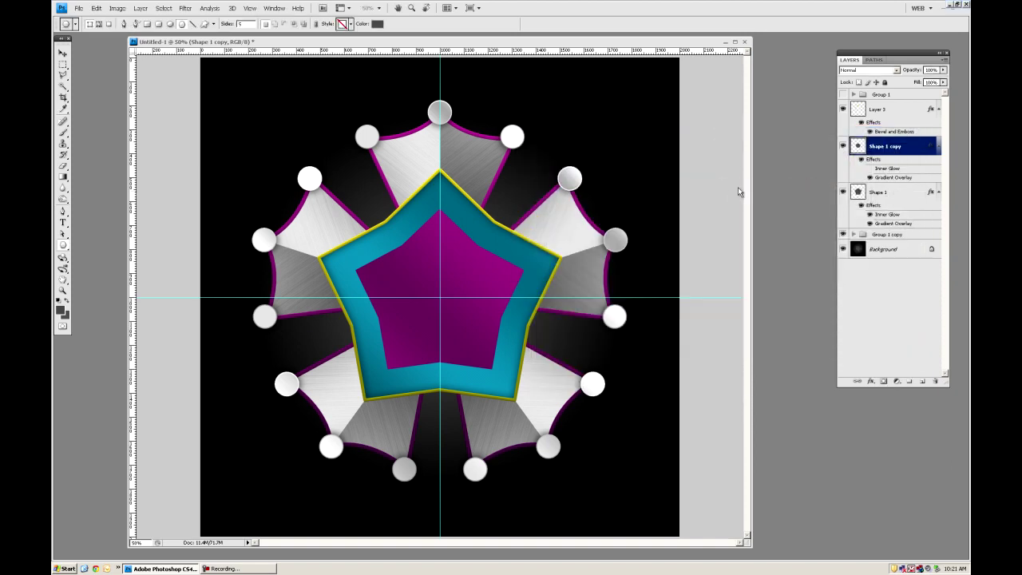
Show the yellow crystals of Group 1 and move the purple Shape 1 copy layer above that group.
click(843, 95)
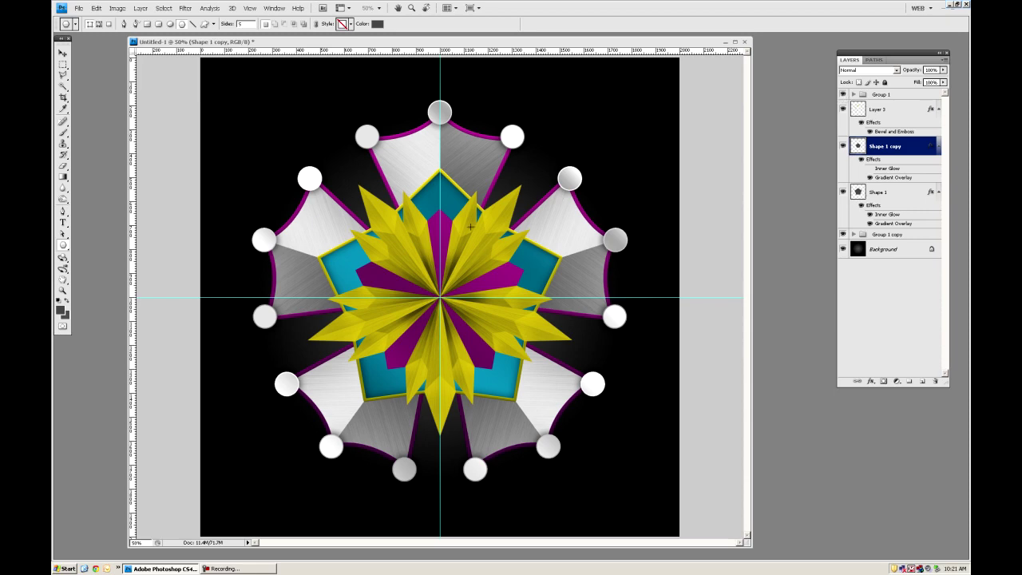
click(63, 52)
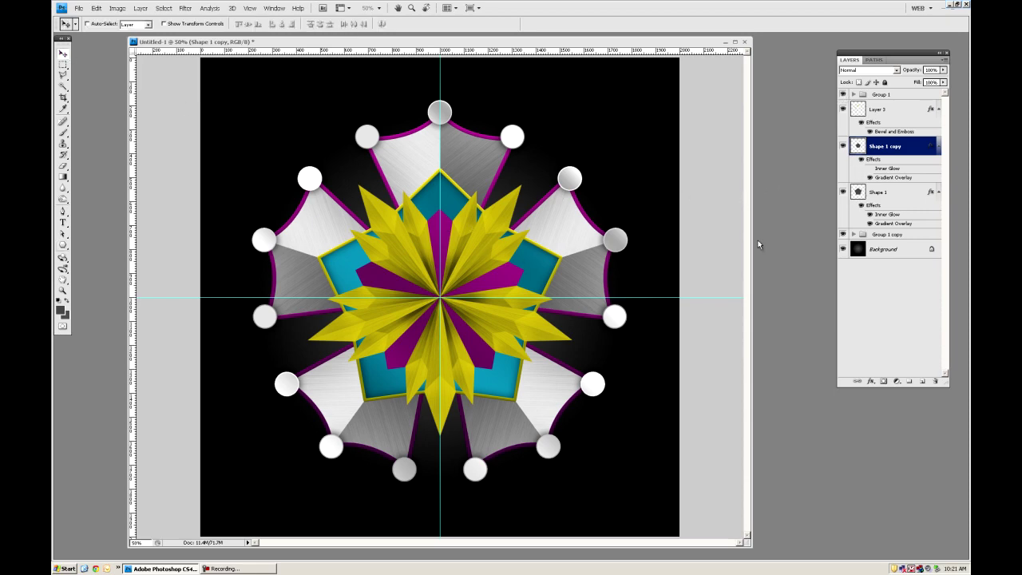
drag(884, 151, 886, 112)
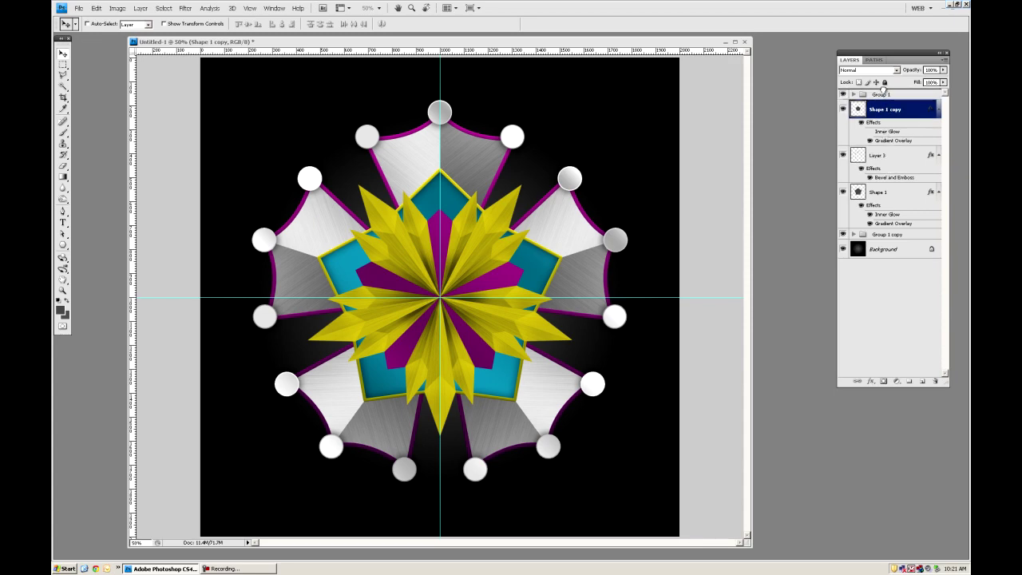
drag(882, 95, 882, 93)
key(ctrl+t)
drag(523, 209, 517, 215)
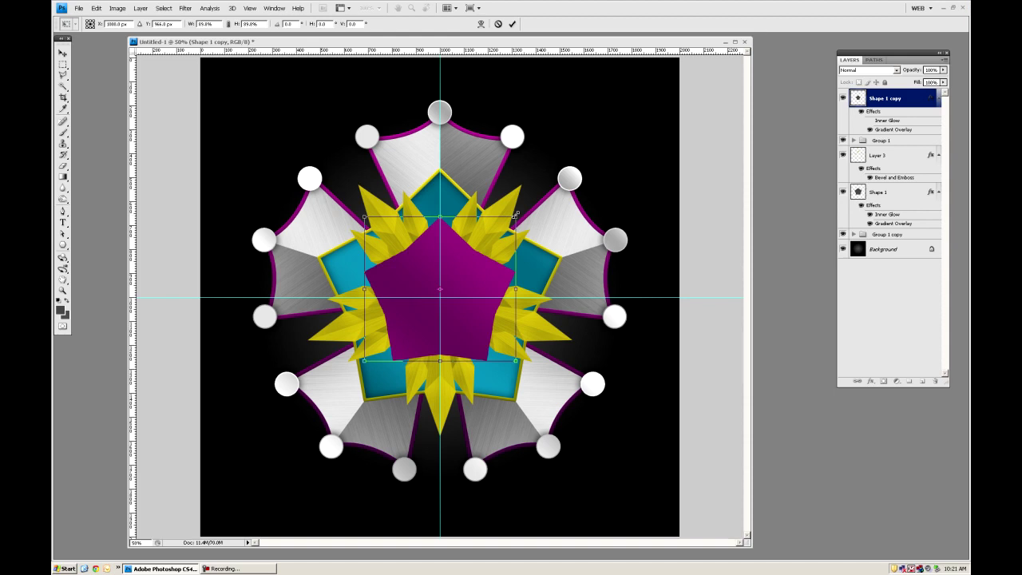
key(Escape)
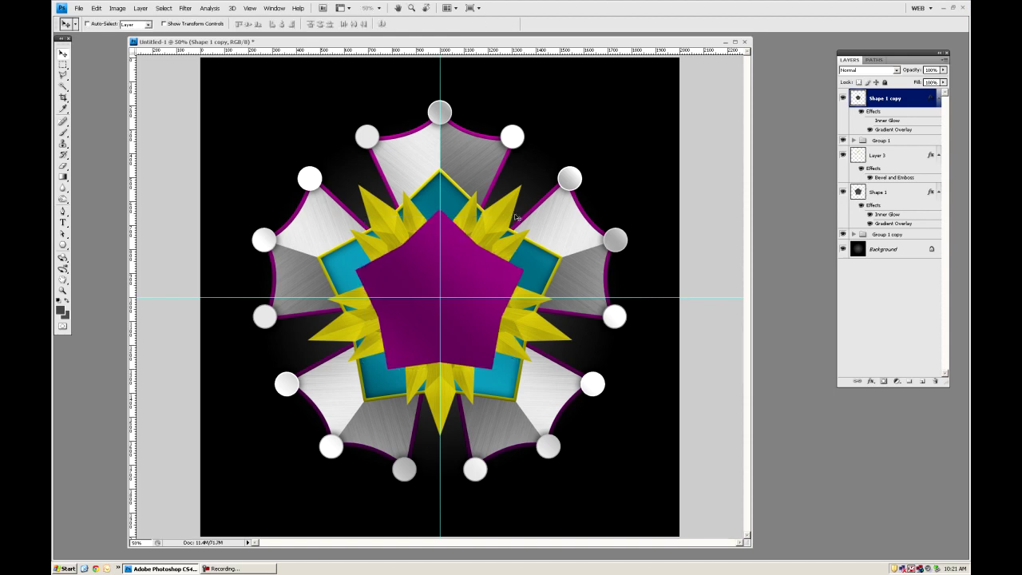
Scale the purple Shape 1 copy star down to about 88% around its center and hide the guides.
key(ctrl+t)
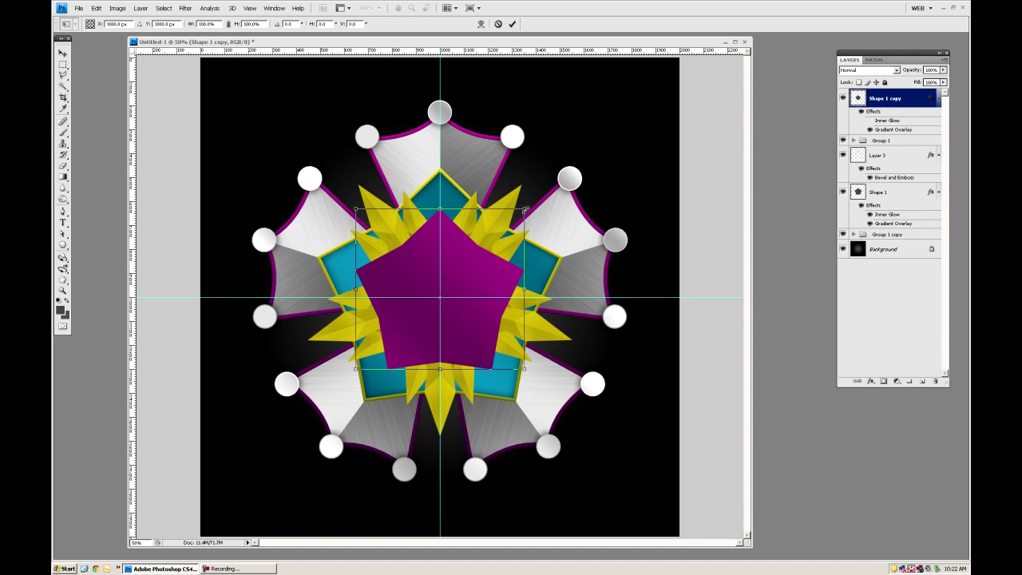
drag(520, 212, 513, 218)
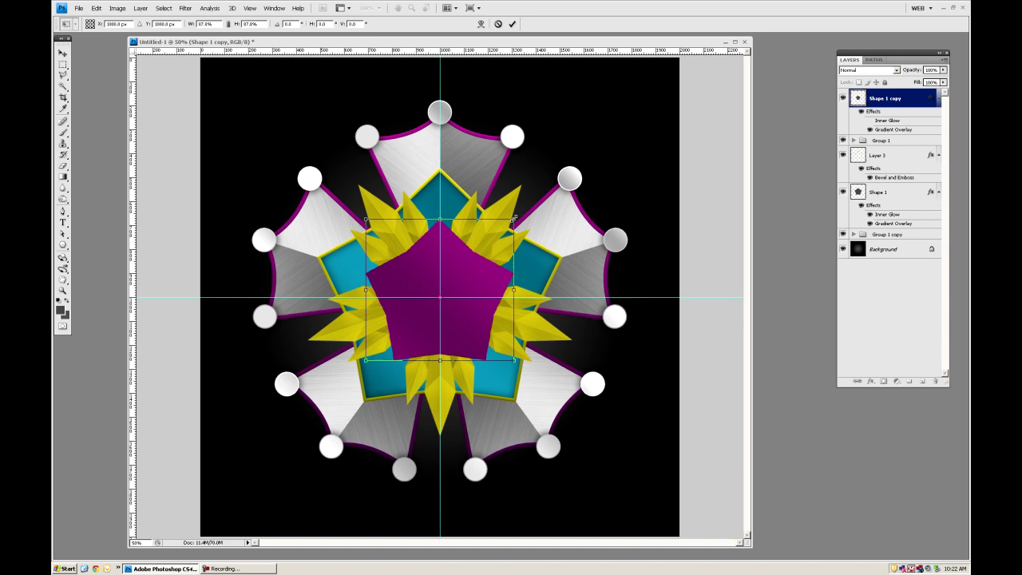
key(Return)
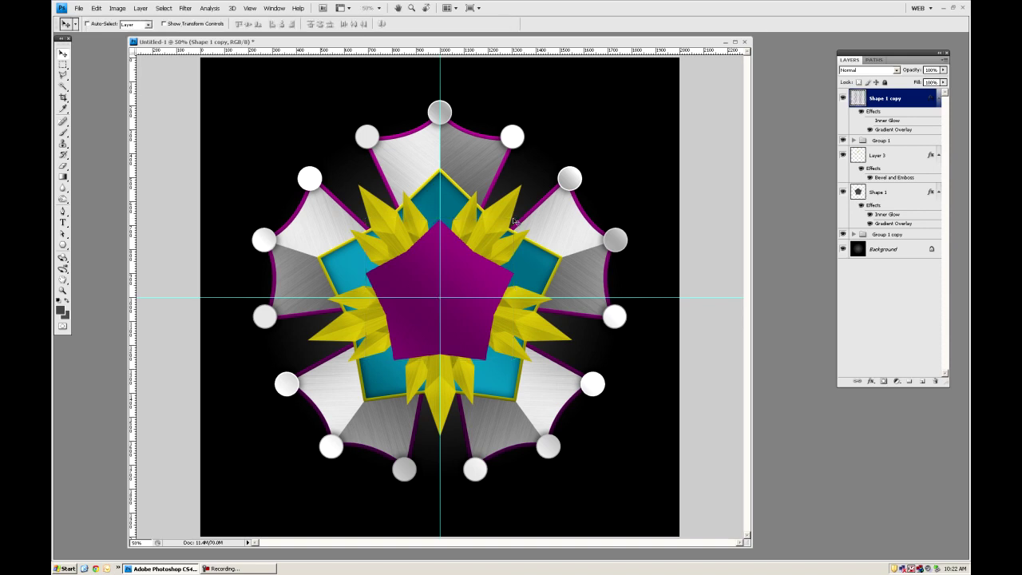
click(843, 193)
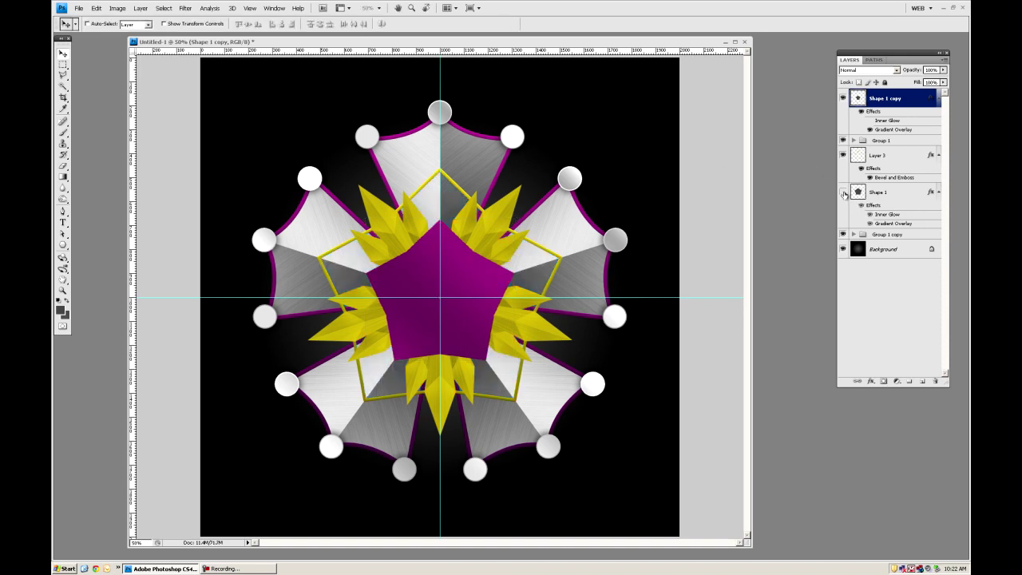
click(843, 193)
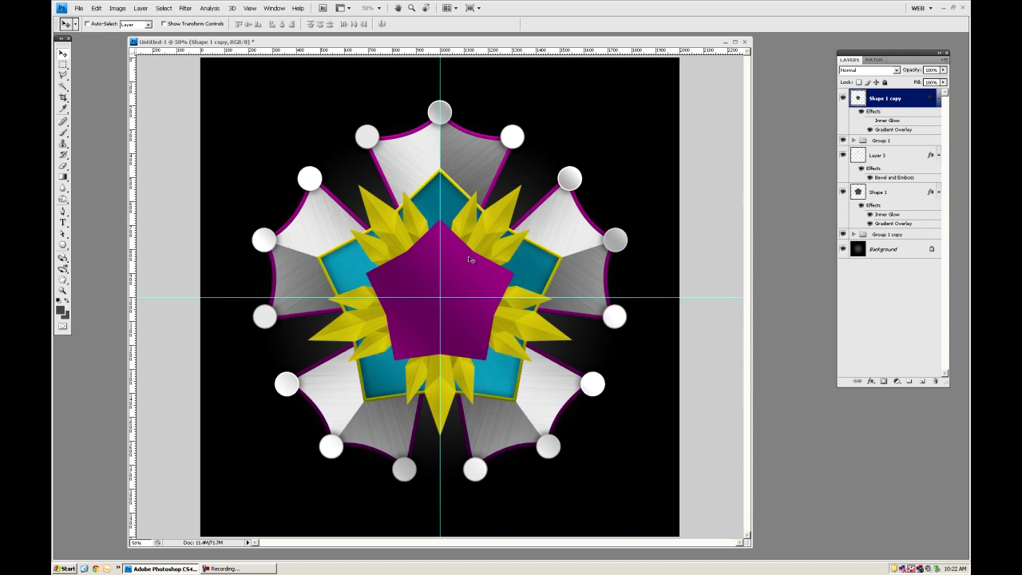
key(ctrl+semicolon)
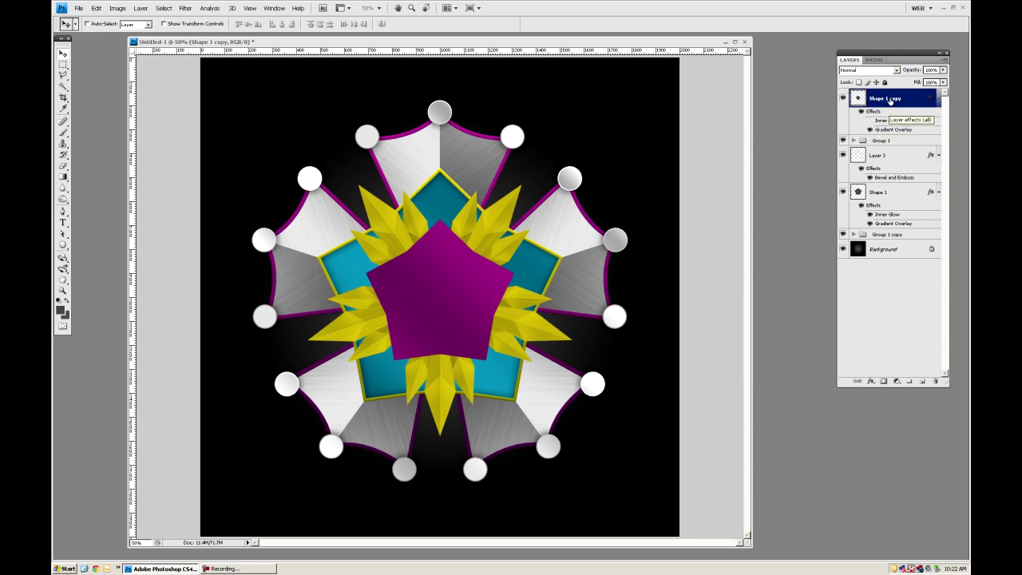
Create a new layer above Shape 1 copy and set the Gradient tool's start stop to white.
click(922, 380)
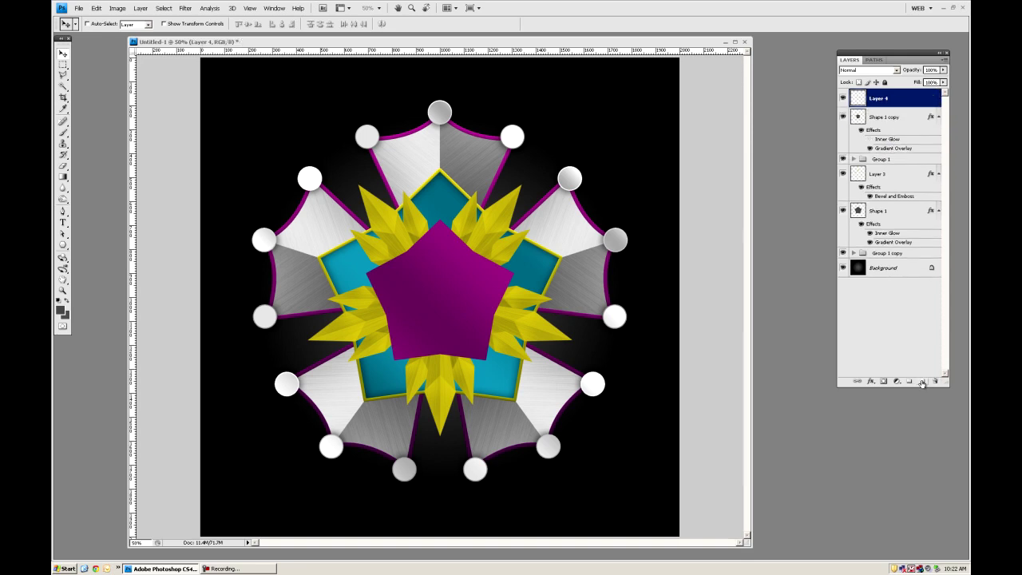
click(63, 179)
click(108, 24)
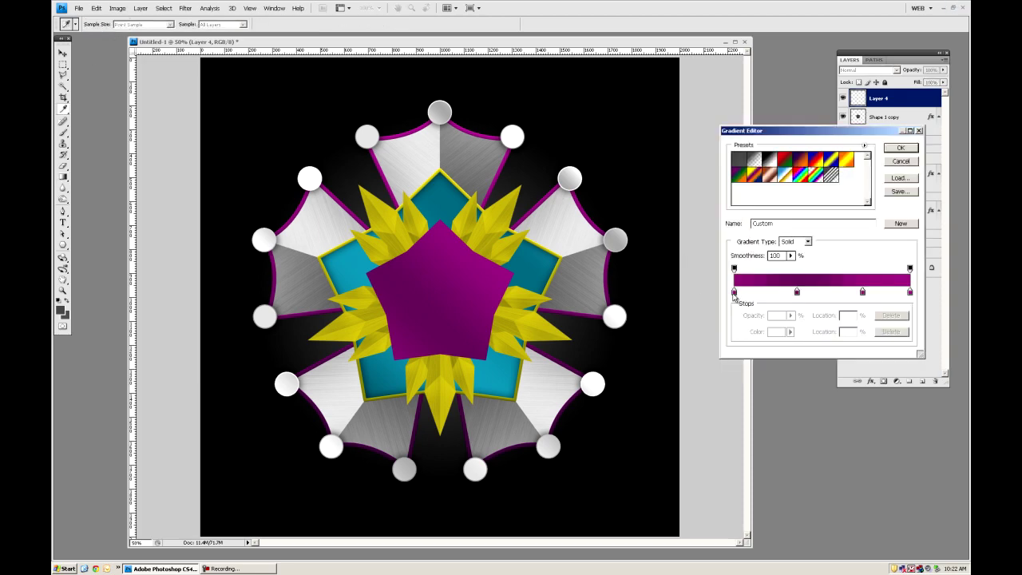
click(733, 294)
click(778, 332)
click(520, 158)
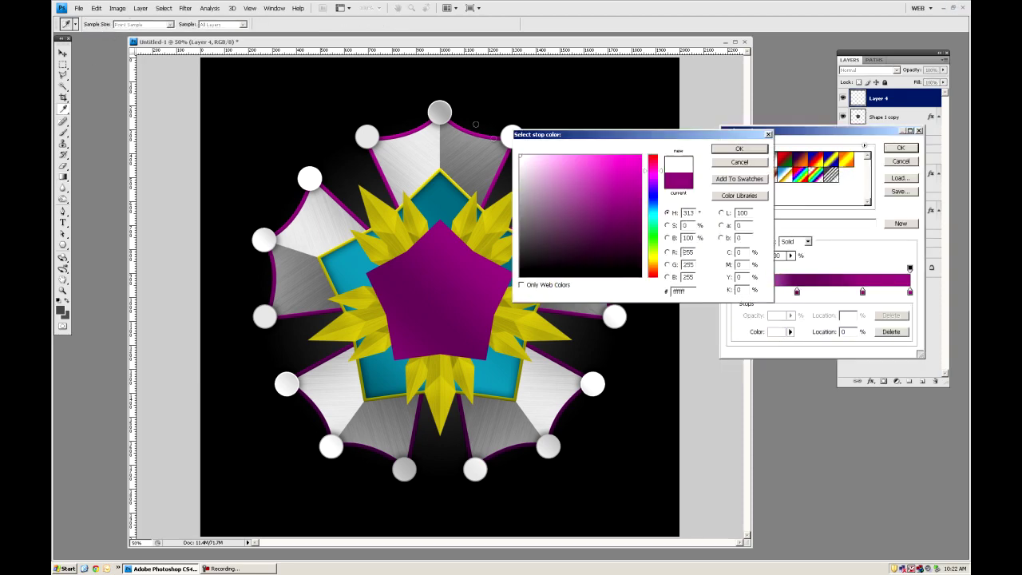
click(740, 149)
Recolor the gradient's 36% stop to black.
click(797, 292)
click(775, 332)
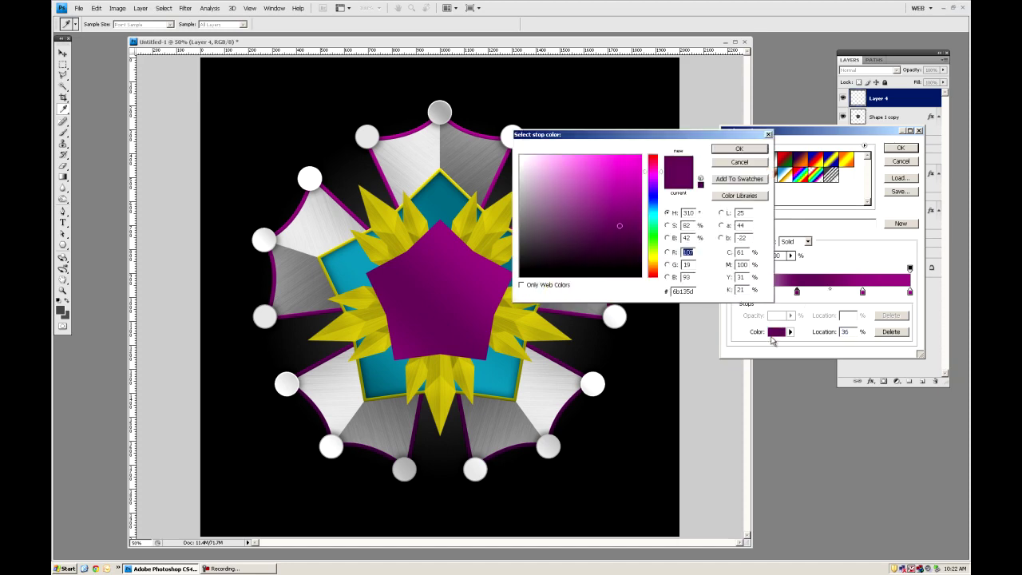
drag(457, 299, 533, 258)
click(523, 274)
click(737, 150)
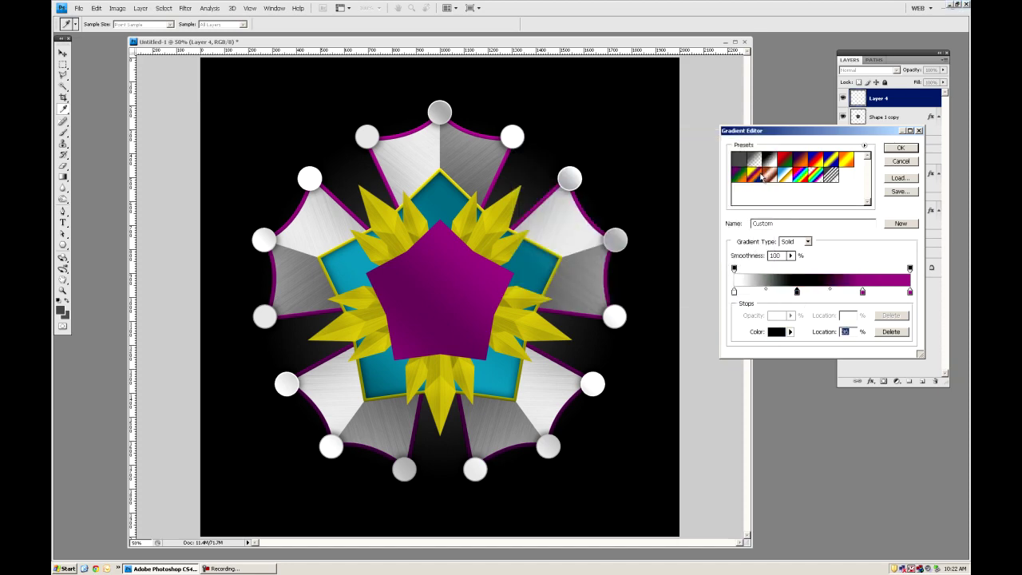
Recolor the gradient's 73% stop to white and its end stop to black.
click(863, 294)
click(776, 331)
drag(568, 198, 463, 112)
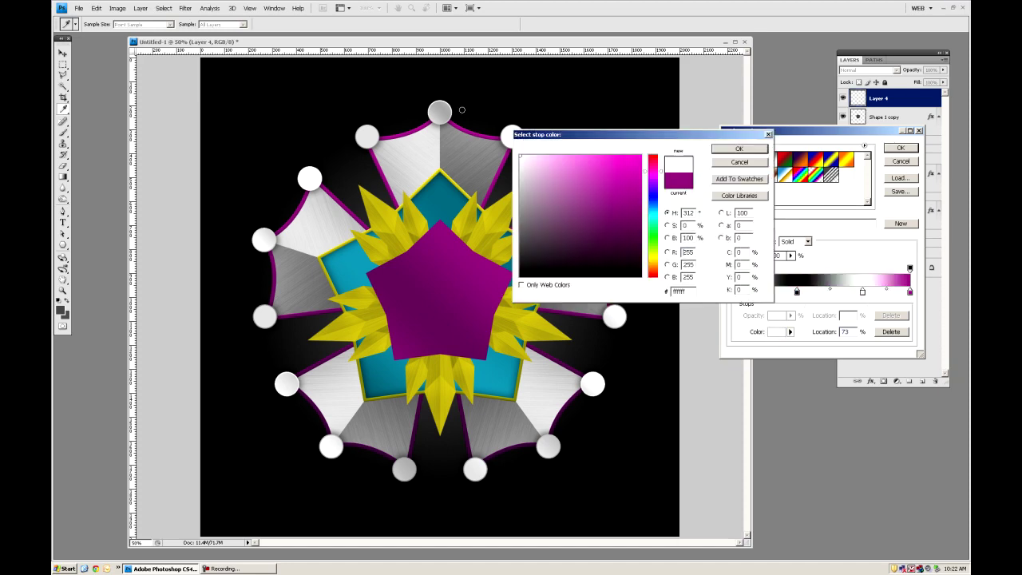
click(751, 152)
click(910, 292)
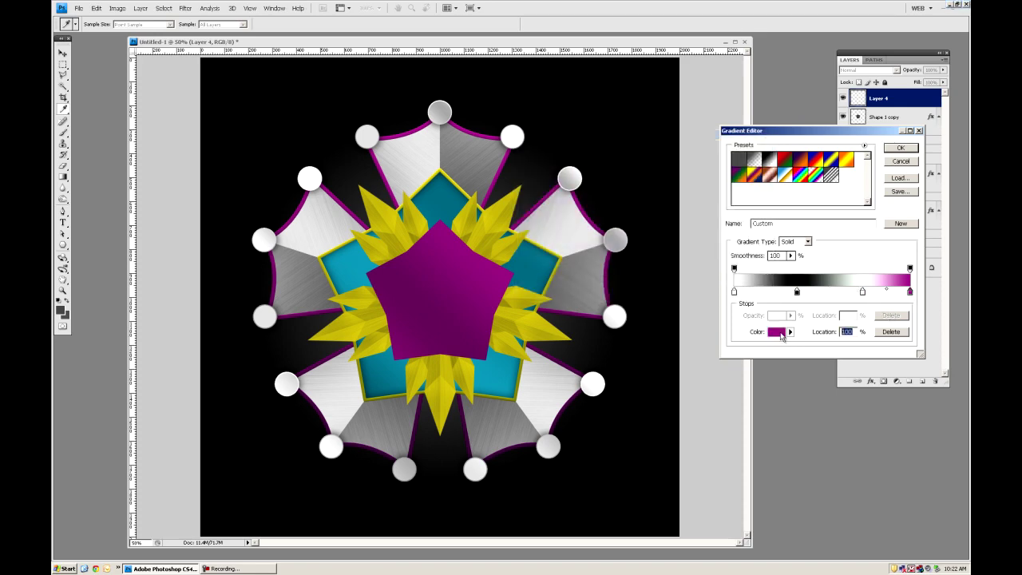
click(776, 331)
drag(576, 228, 472, 325)
click(759, 152)
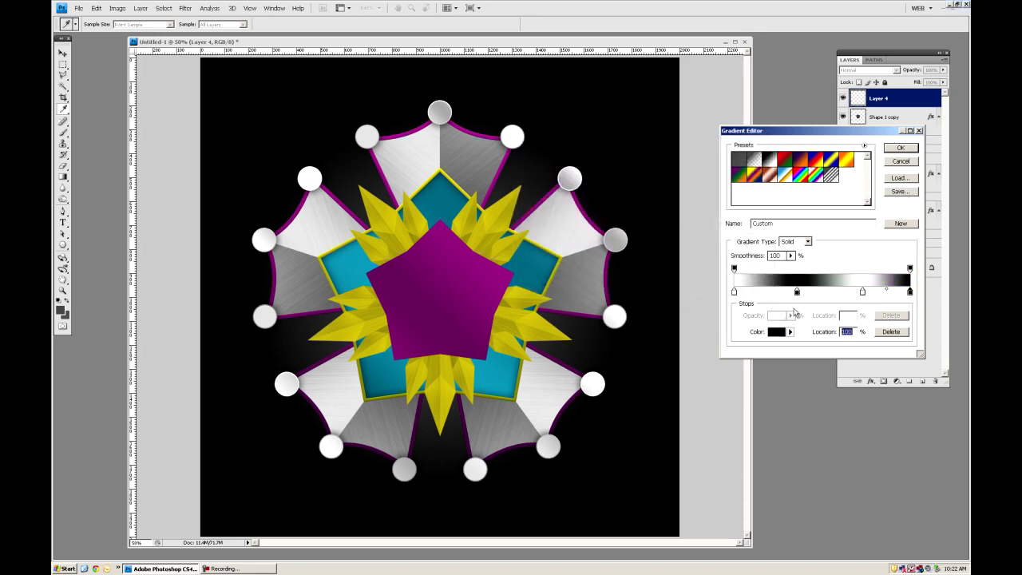
Shift the middle black and white stops toward the gradient's start, and add a black stop at 45% and a white stop at 63%.
drag(798, 295, 764, 294)
drag(863, 294, 756, 293)
click(813, 294)
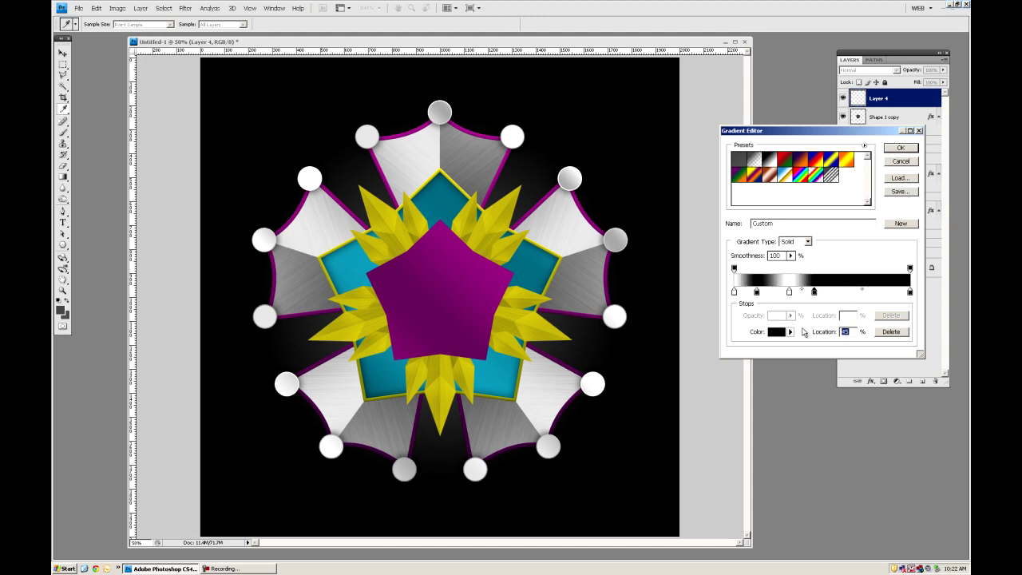
click(845, 294)
click(776, 331)
click(520, 156)
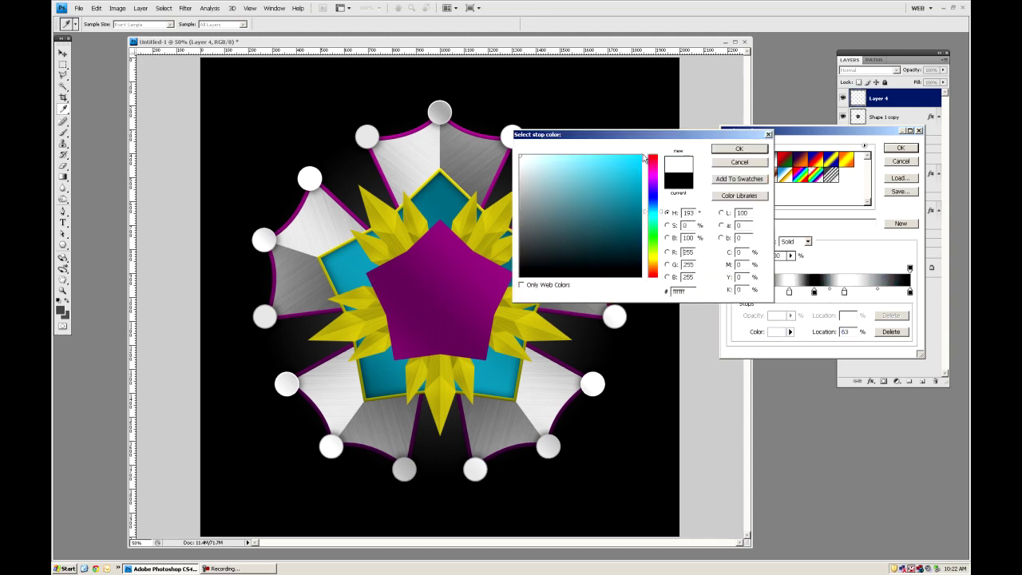
click(762, 154)
Add another black stop to the gradient and respace the middle stops into narrower alternating black and white bands.
click(870, 293)
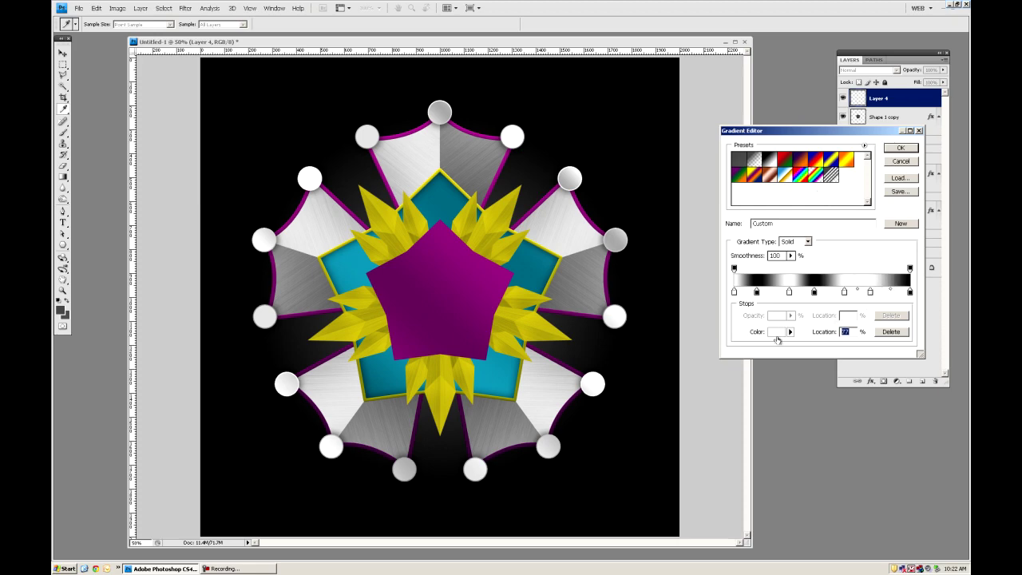
click(776, 331)
click(591, 247)
click(739, 149)
click(911, 293)
drag(789, 293, 865, 293)
Add a white stop at 74% and a black stop at 86% to the gradient.
click(869, 293)
click(777, 332)
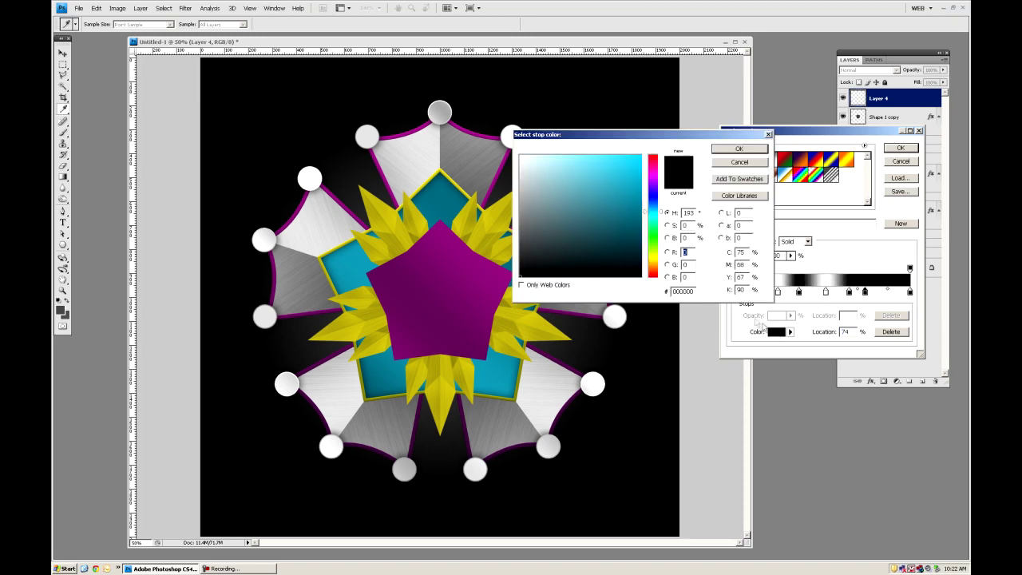
click(739, 148)
click(886, 293)
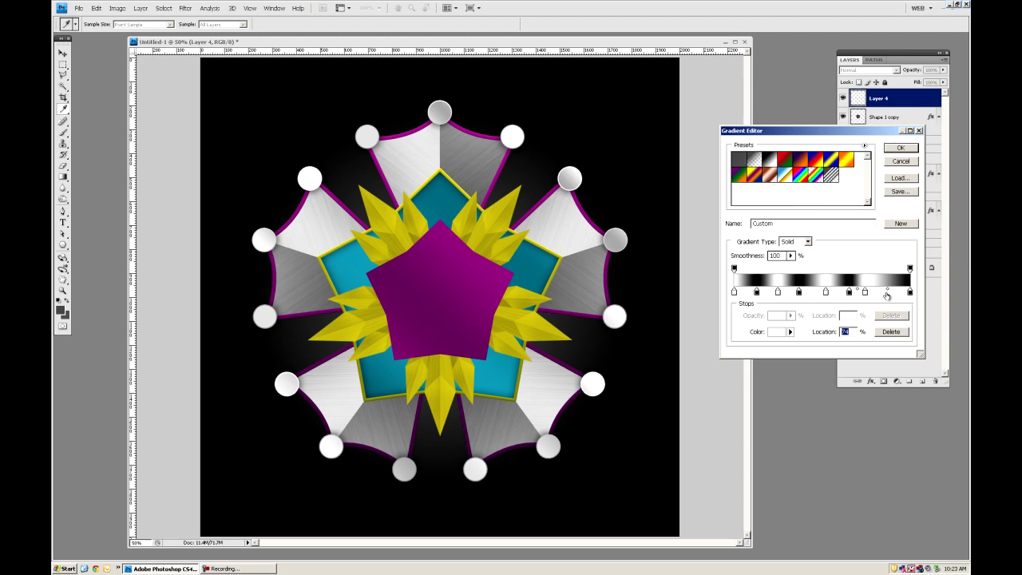
click(776, 331)
click(581, 254)
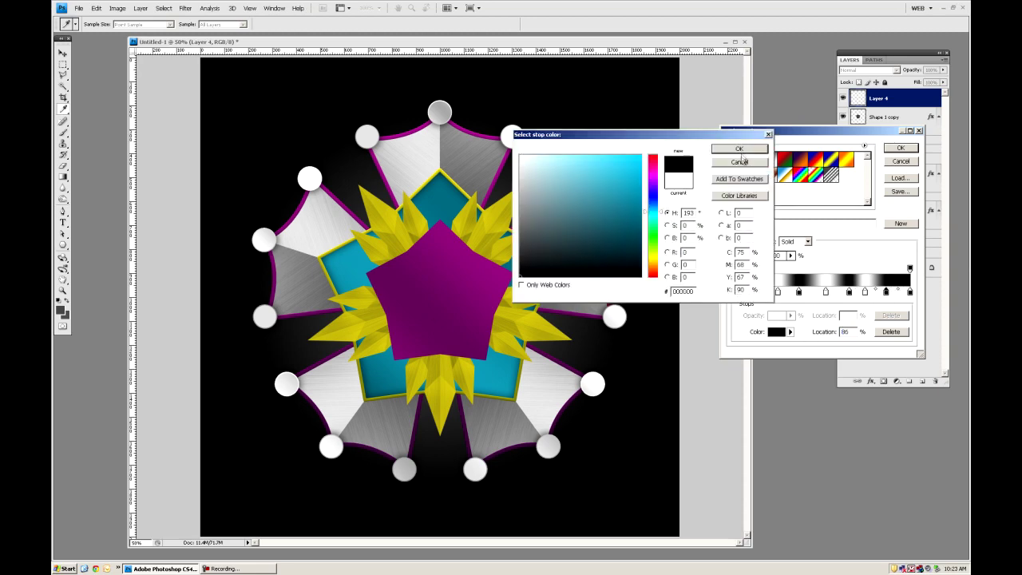
click(739, 149)
Set the gradient's end stop to white and accept the edited gradient.
click(911, 292)
click(776, 332)
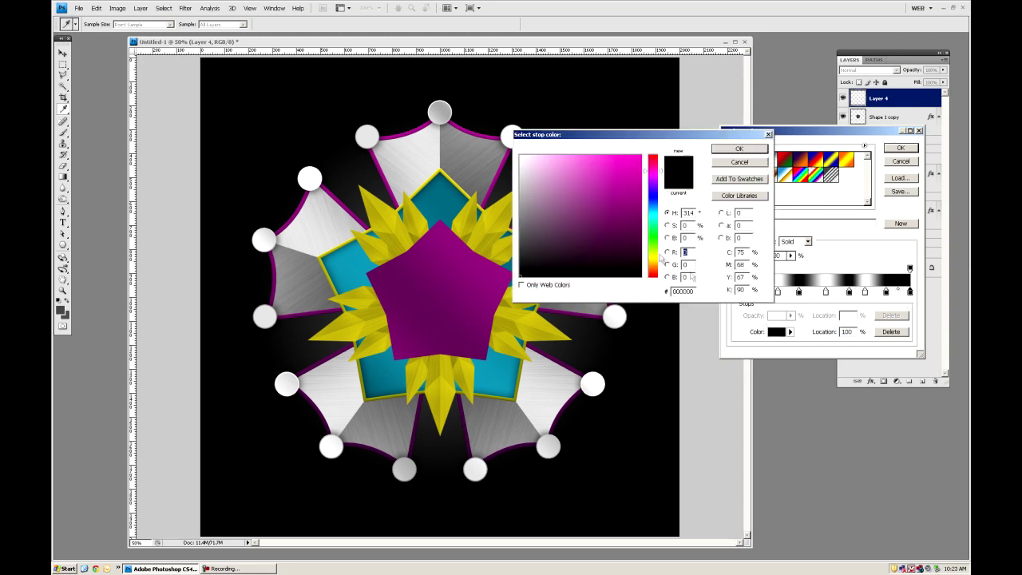
click(522, 158)
click(739, 149)
click(900, 148)
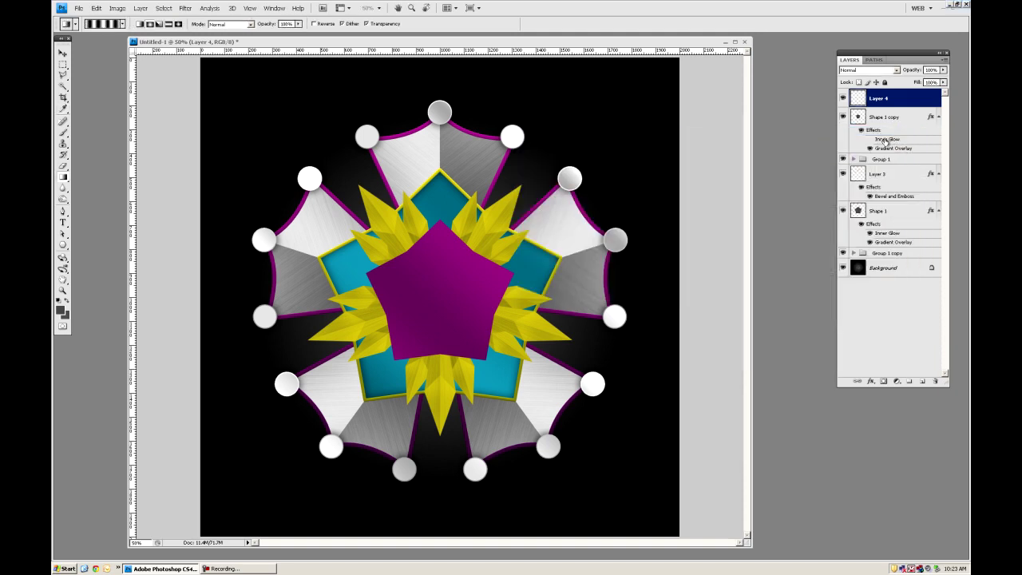
Move the purple Shape 1 copy layer below Group 1.
click(843, 118)
click(842, 119)
click(842, 118)
click(843, 118)
mouse_move(893, 158)
mouse_down()
mouse_move(893, 200)
mouse_move(892, 172)
mouse_up()
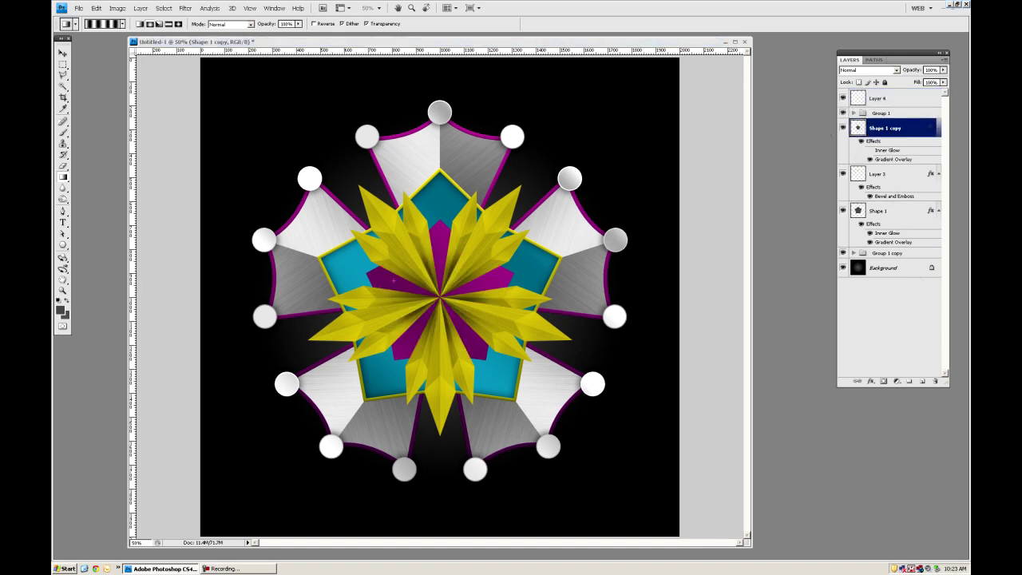
Add a new layer above Shape 1 copy and fill it with an angle gradient from the guides' intersection outward toward the canvas's upper-left area.
click(923, 381)
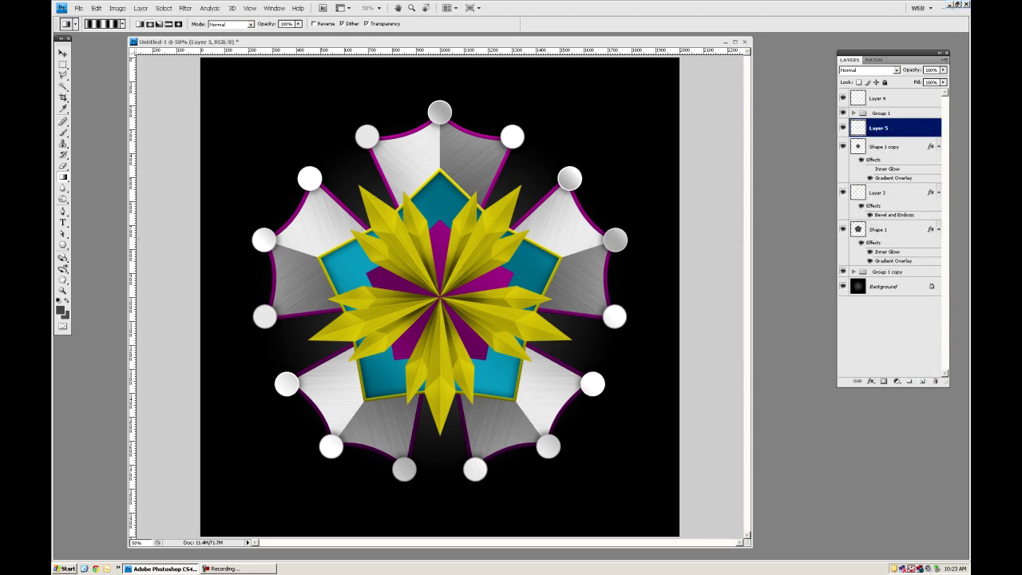
click(160, 25)
key(ctrl+semicolon)
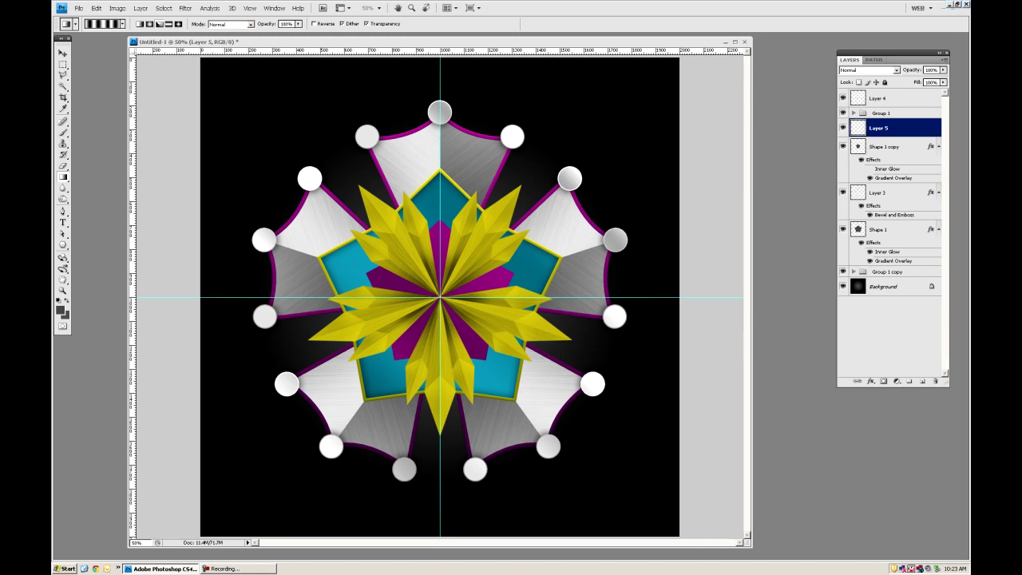
drag(440, 297, 286, 82)
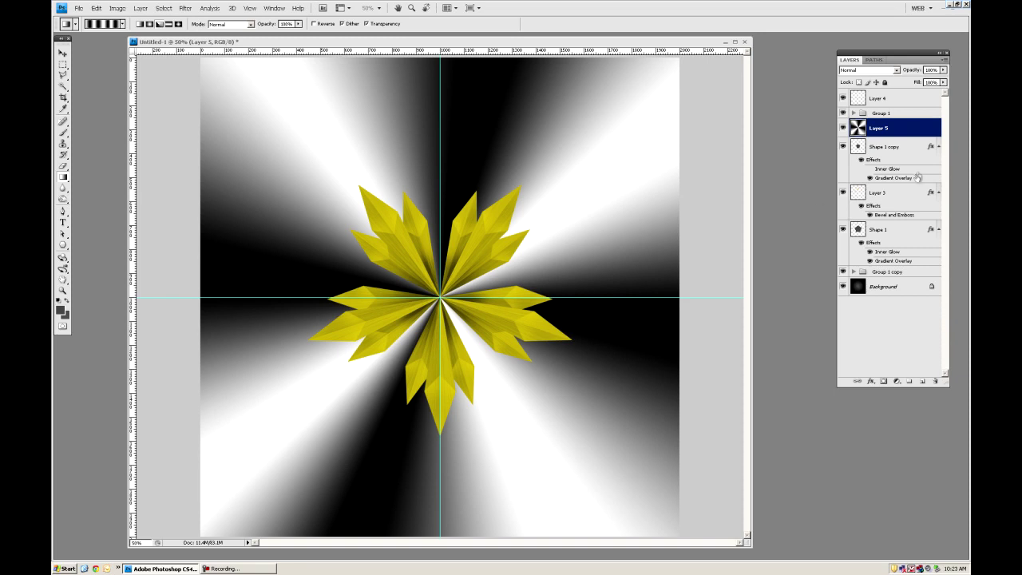
Set the gradient layer's blend mode to Overlay and its opacity to 30%.
click(894, 71)
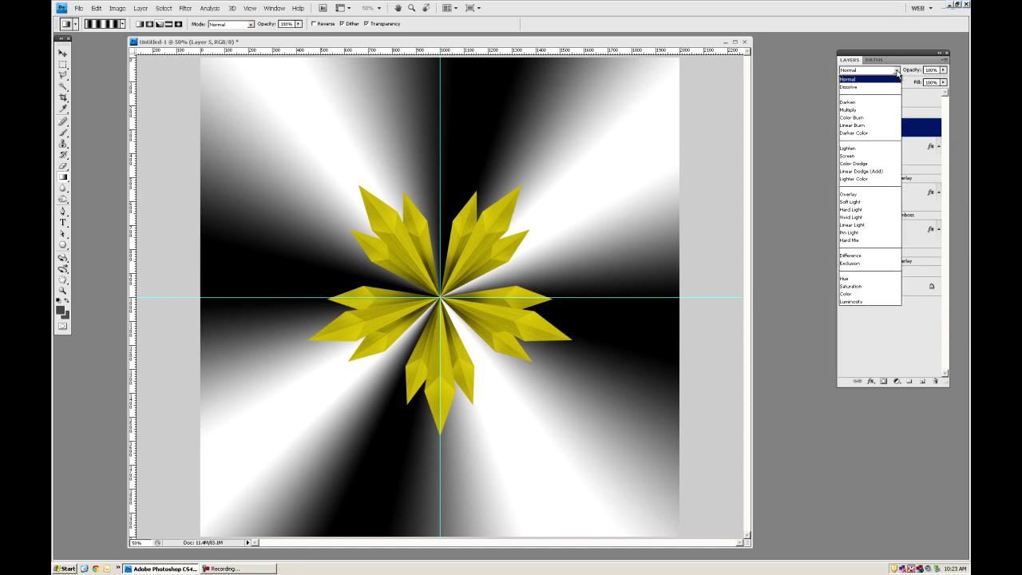
click(850, 194)
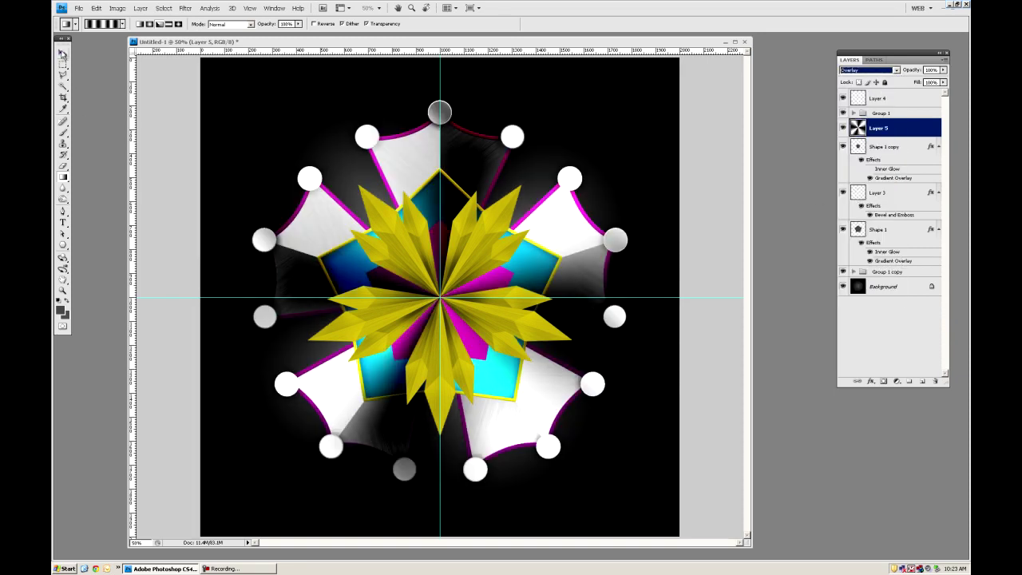
click(63, 53)
click(944, 70)
drag(938, 83, 910, 82)
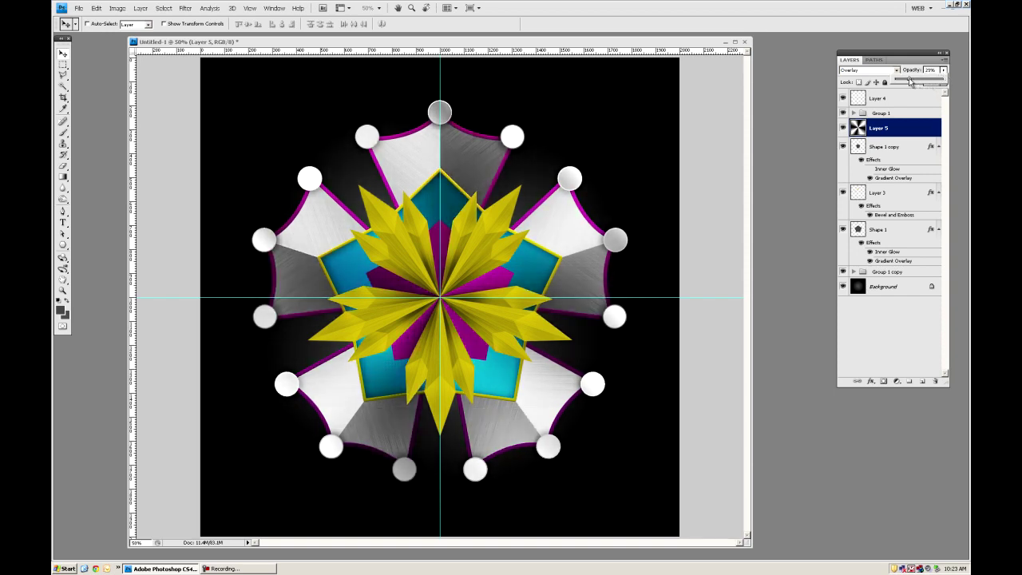
drag(911, 84, 912, 83)
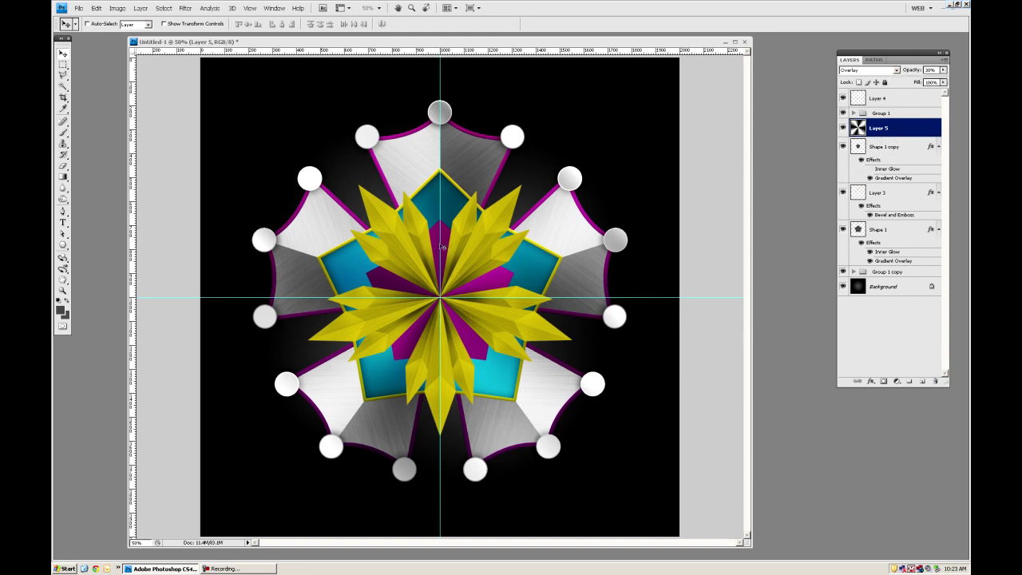
Mask Layer 5 to the purple star's outline and place a duplicate of it directly below Shape 1 copy.
ctrl+click(858, 146)
click(884, 382)
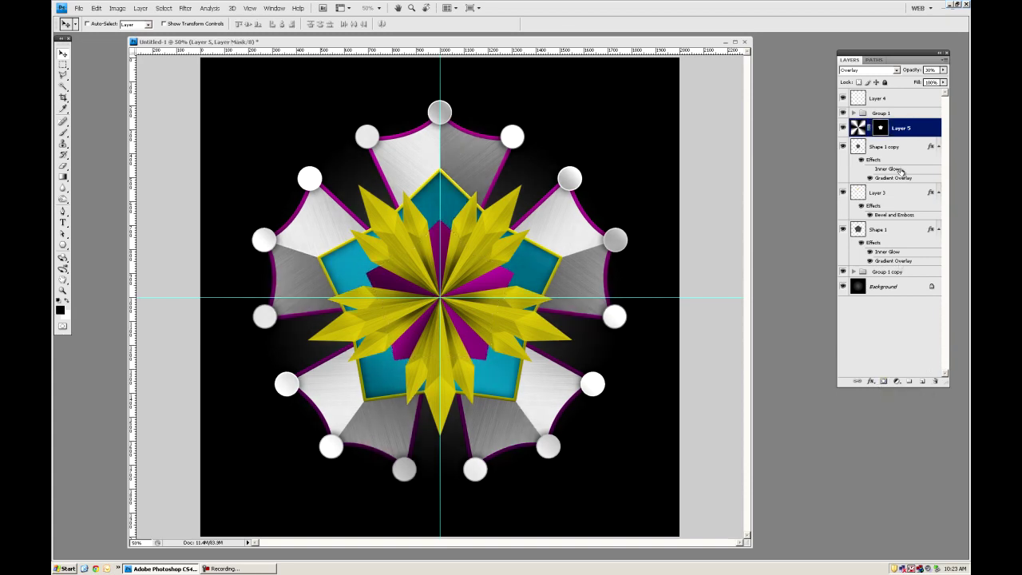
drag(913, 130, 923, 381)
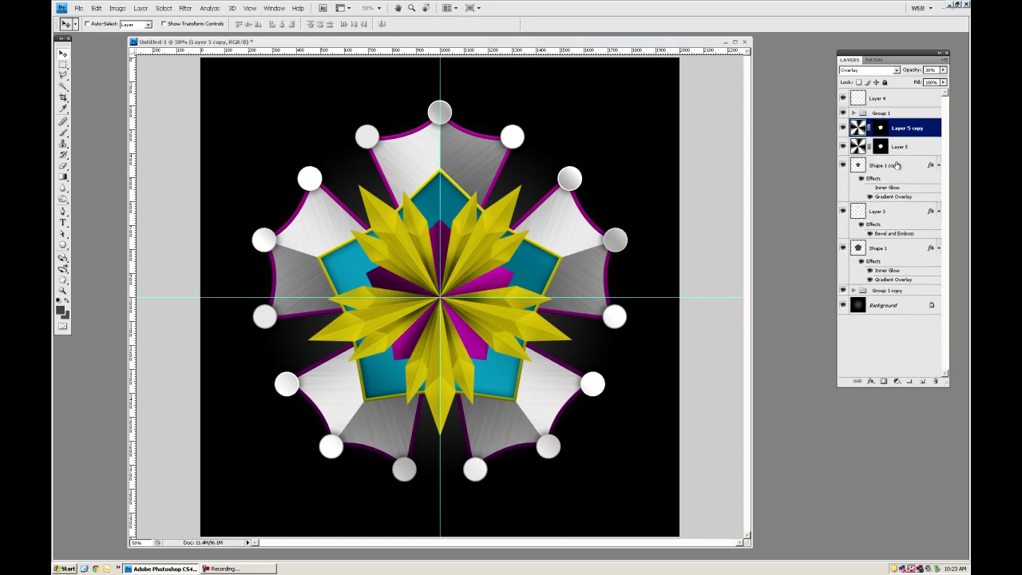
drag(894, 200, 882, 212)
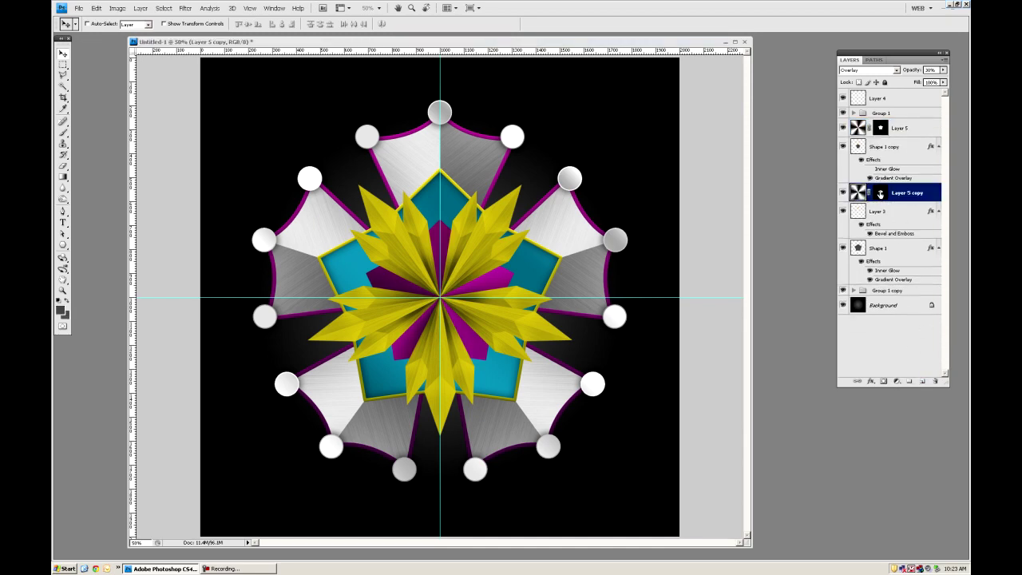
Replace Layer 5 copy's mask with one matching Shape 1's outline and move the layer directly above Shape 1.
right_click(881, 193)
click(910, 210)
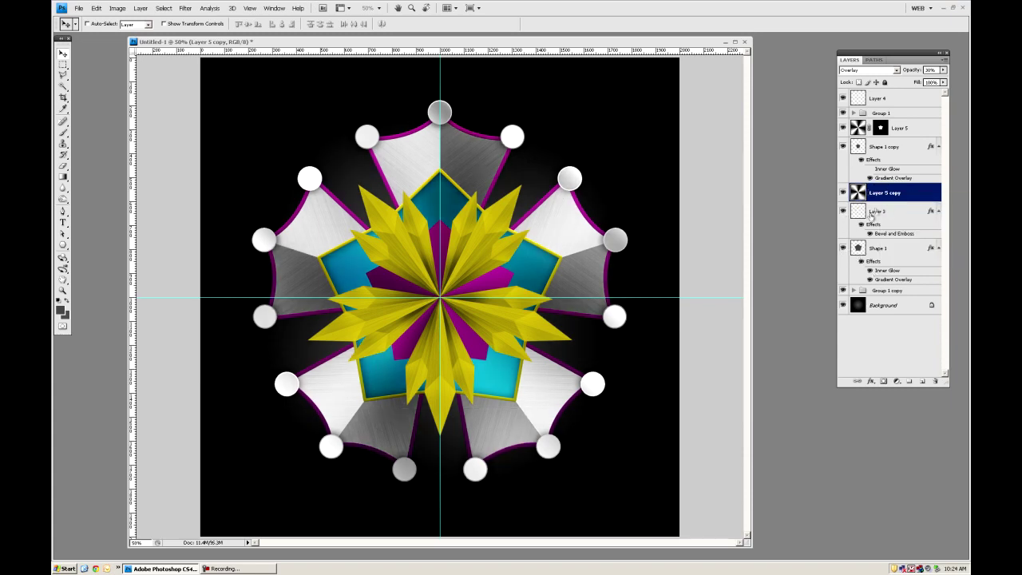
ctrl+click(857, 248)
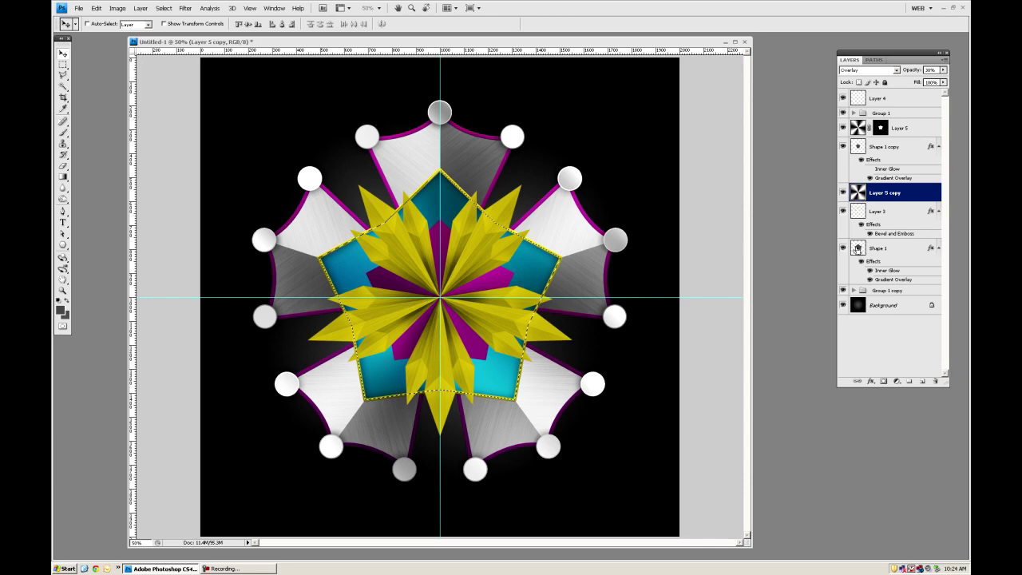
click(883, 381)
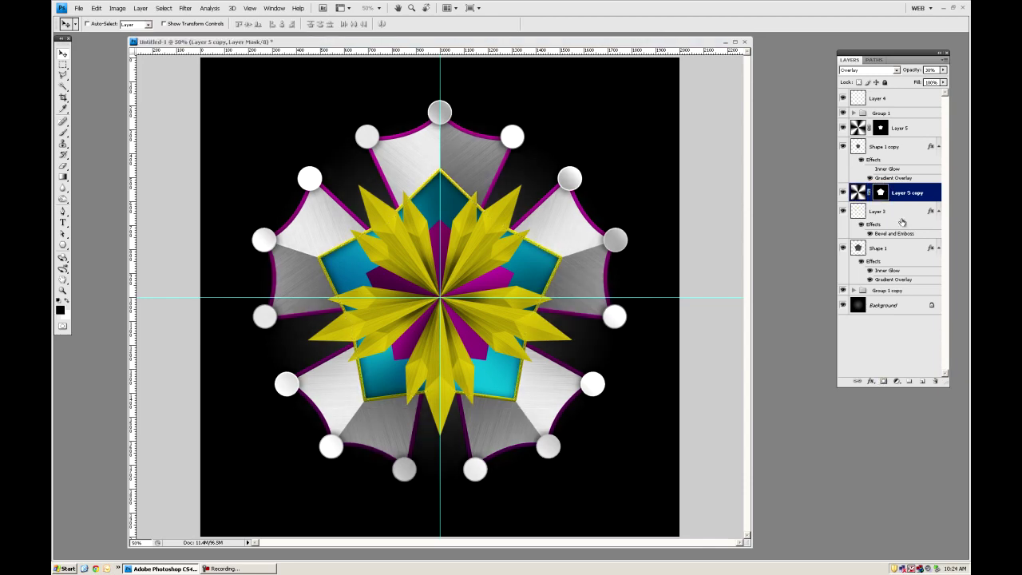
drag(901, 214, 897, 238)
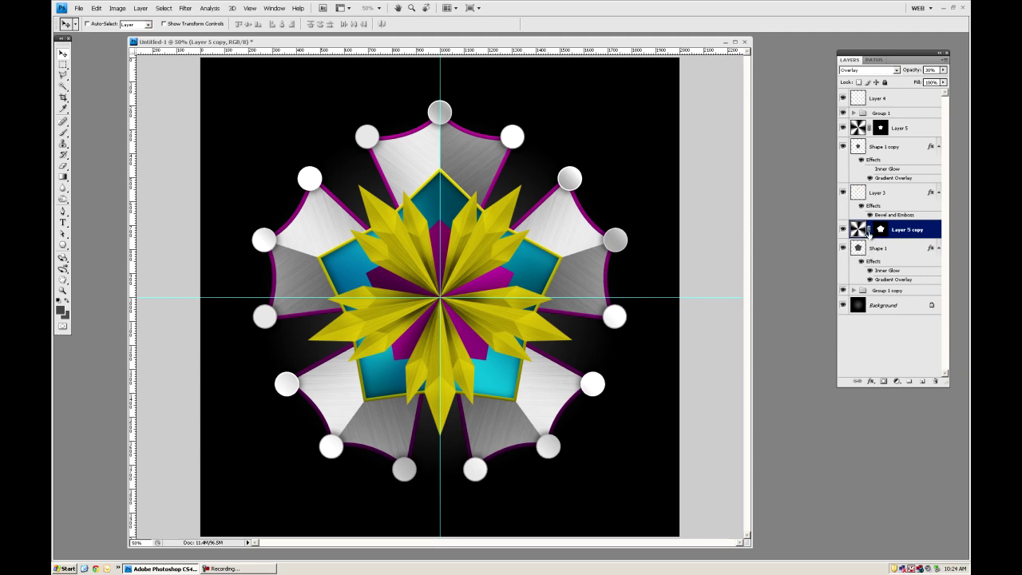
Unlink Layer 5 copy's gradient from its mask and rotate only the gradient clockwise by about 19 degrees.
click(868, 230)
key(ctrl+t)
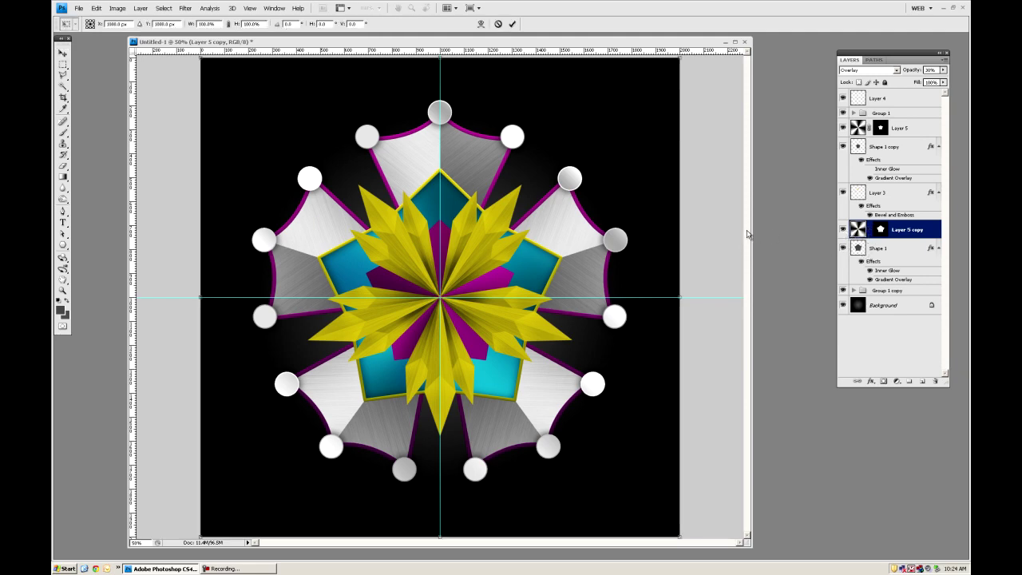
drag(713, 178, 715, 267)
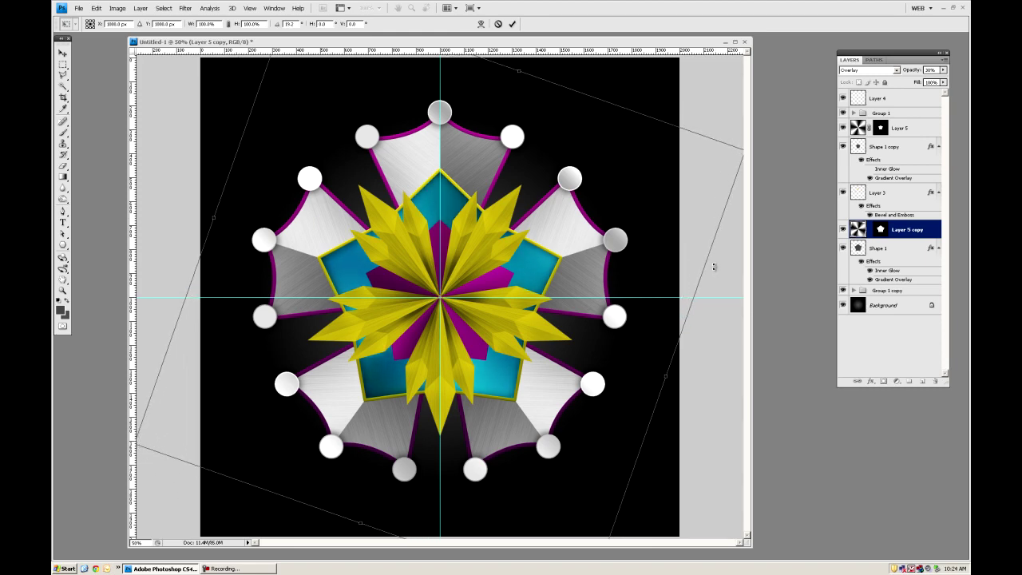
key(Return)
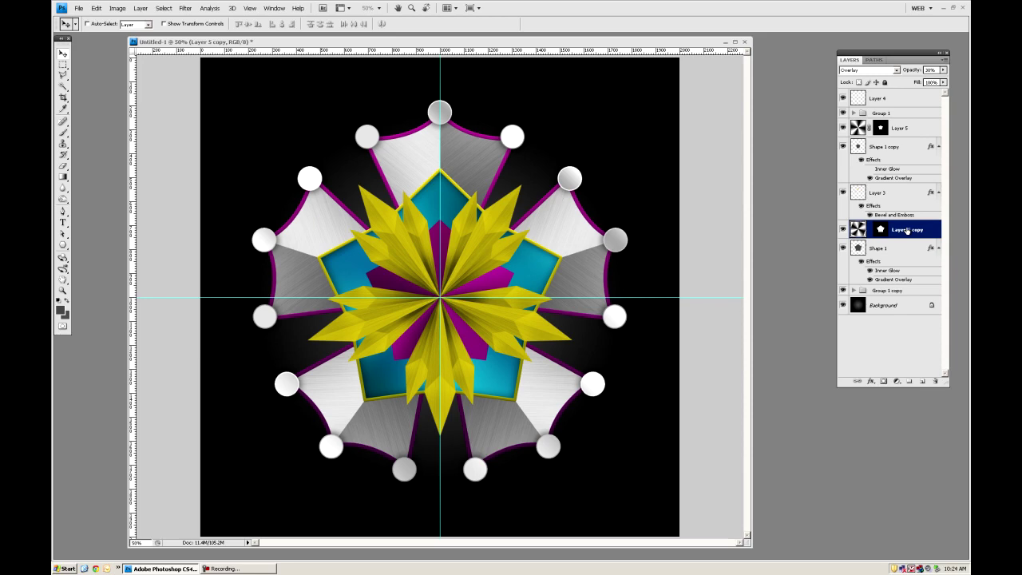
Add a new layer above Layer 2 copy 2 in Group 1 copy and fill it with an angle gradient from the emblem's center toward the canvas's upper-left area.
click(890, 292)
click(854, 291)
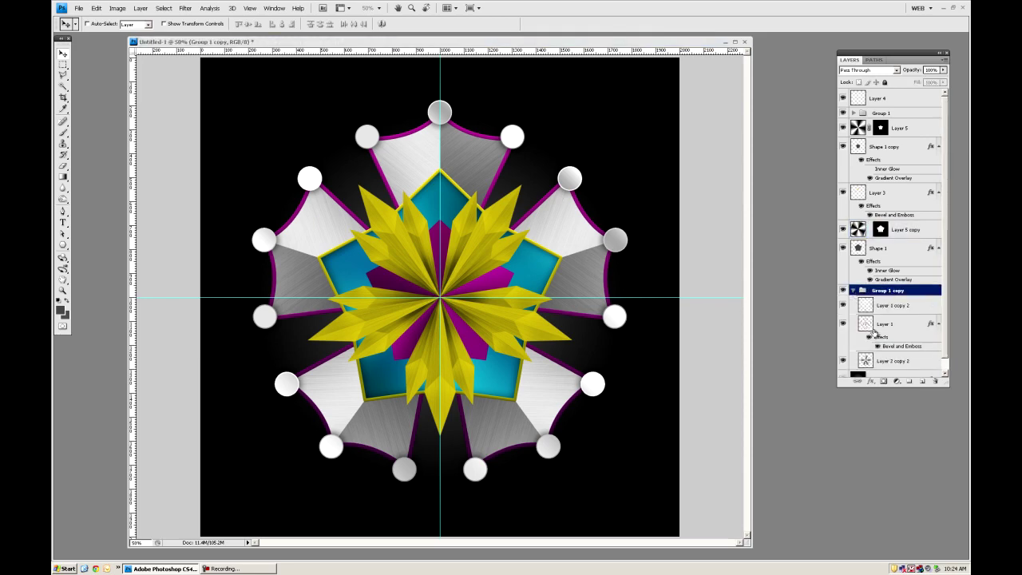
click(843, 361)
click(844, 362)
click(892, 362)
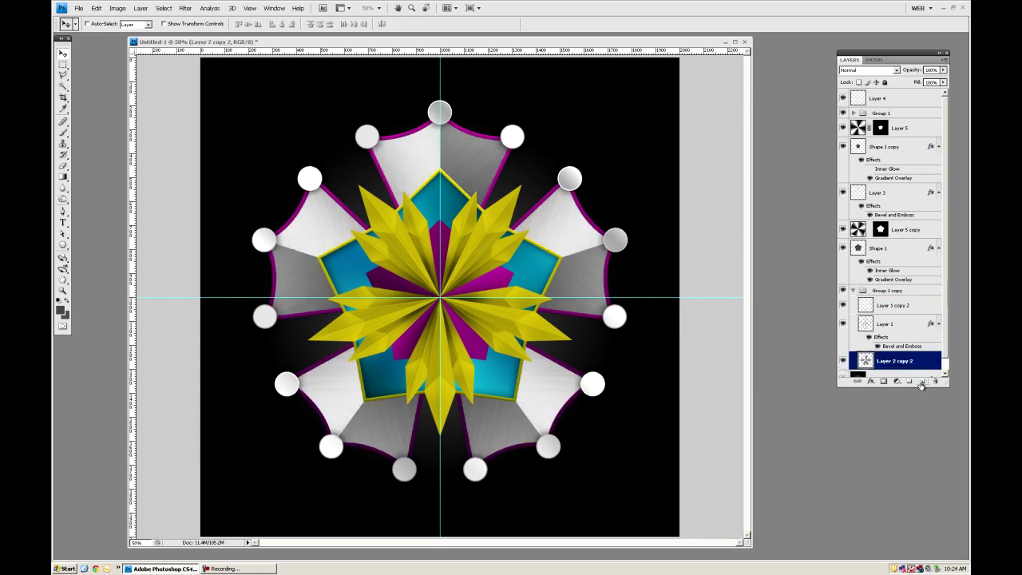
click(921, 382)
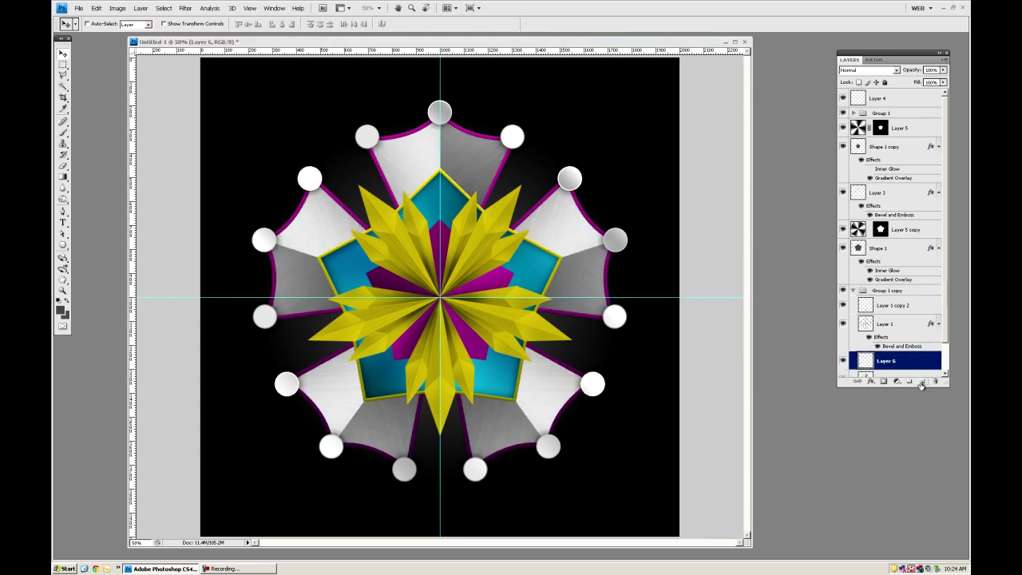
click(63, 177)
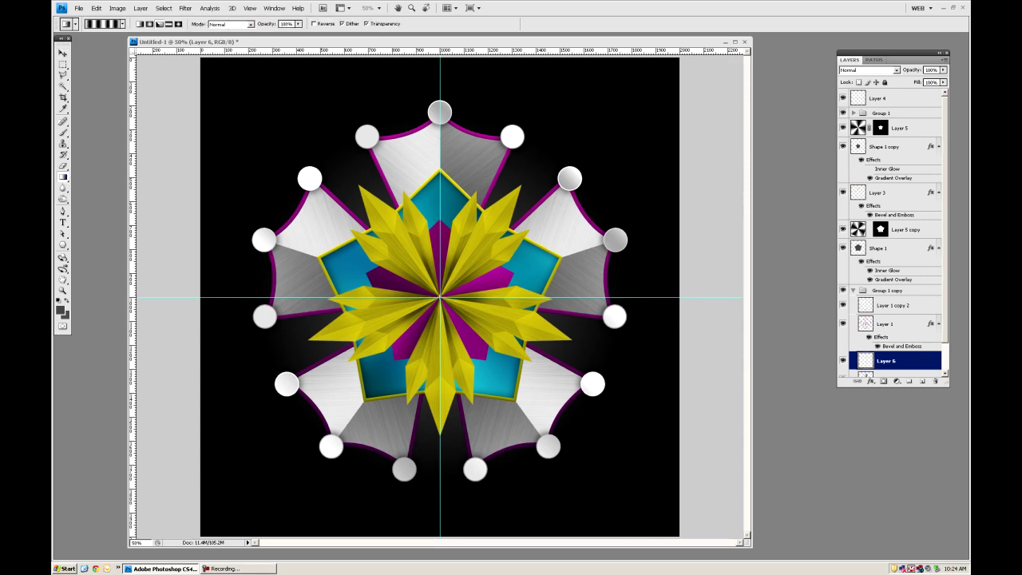
drag(438, 292, 284, 84)
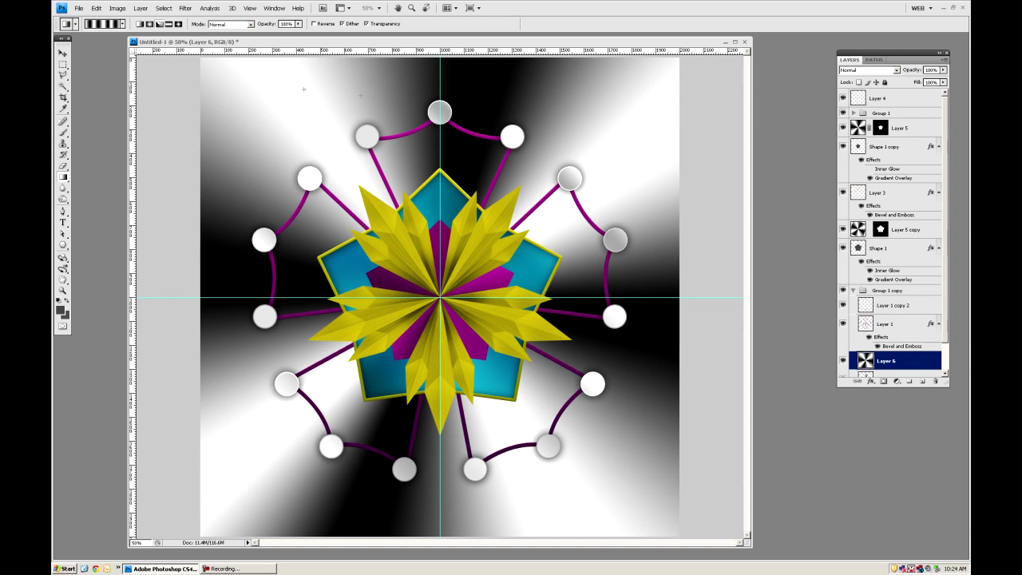
Blend Layer 6 in Overlay mode at about 26% opacity, masked to the outline of Layer 2 copy 2.
click(896, 70)
click(862, 196)
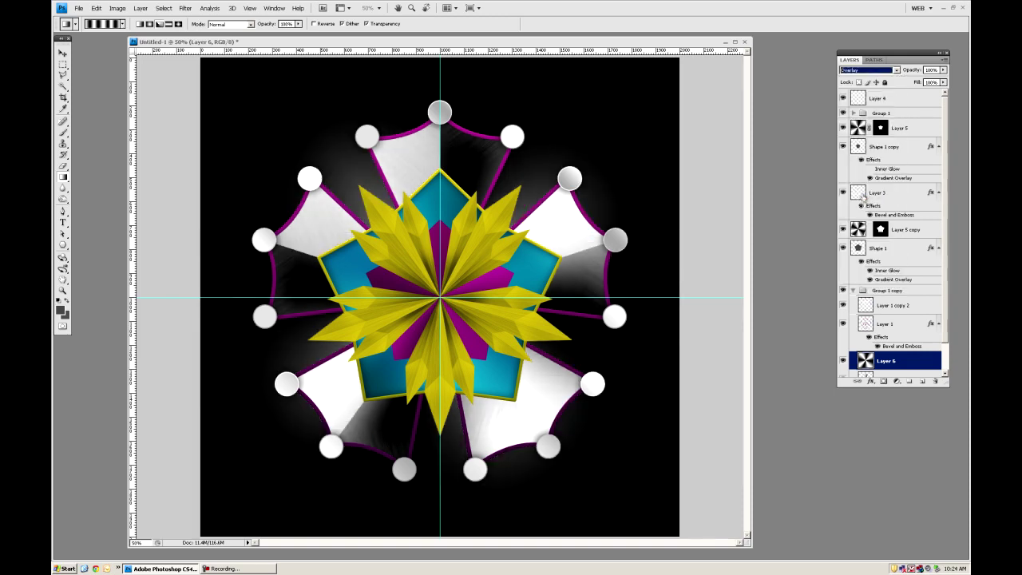
scroll(864, 207, down, 1)
ctrl+click(866, 349)
click(884, 382)
click(924, 332)
click(944, 70)
drag(941, 81, 908, 81)
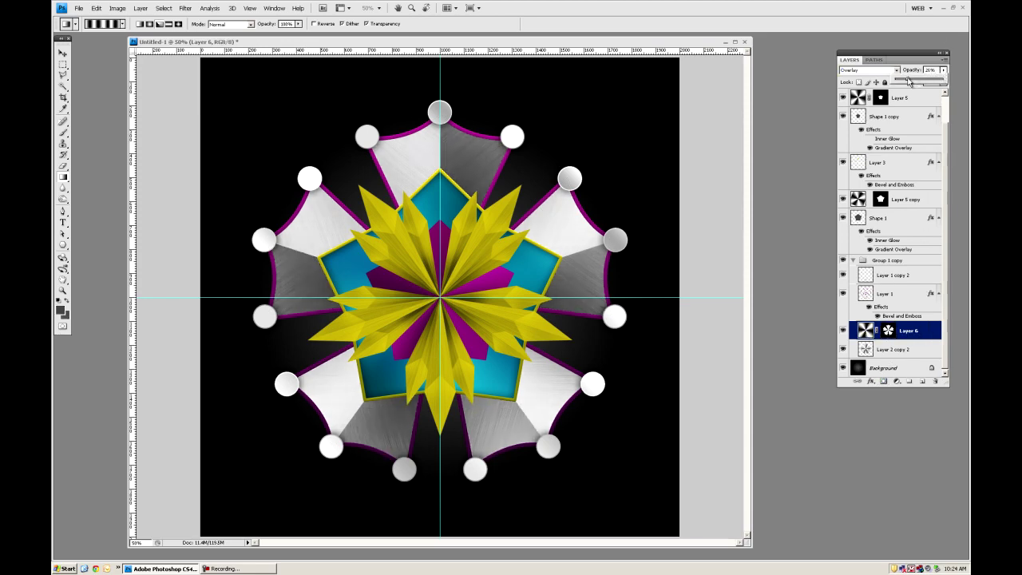
Hide the guides on the canvas.
click(62, 52)
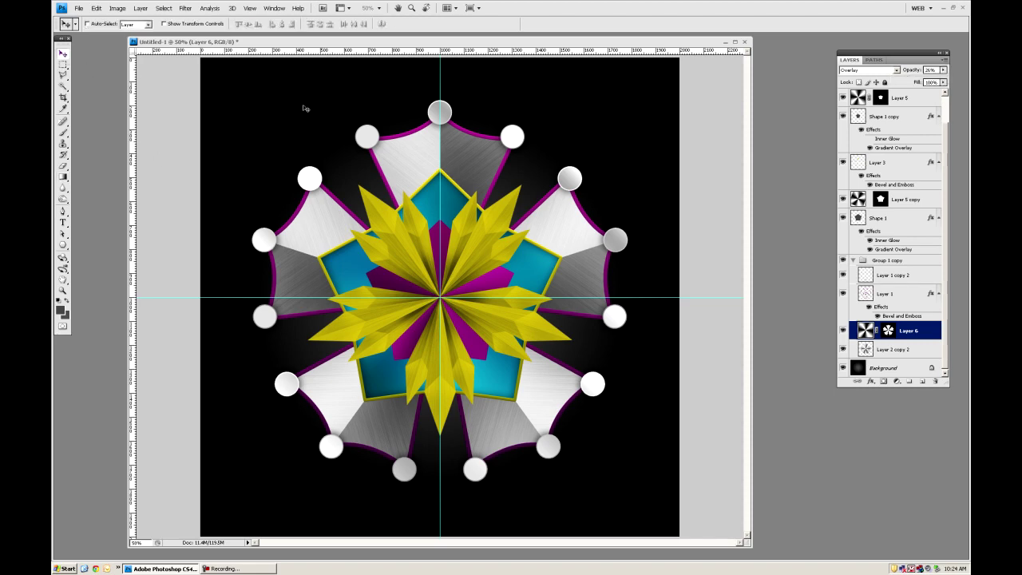
key(ctrl+semicolon)
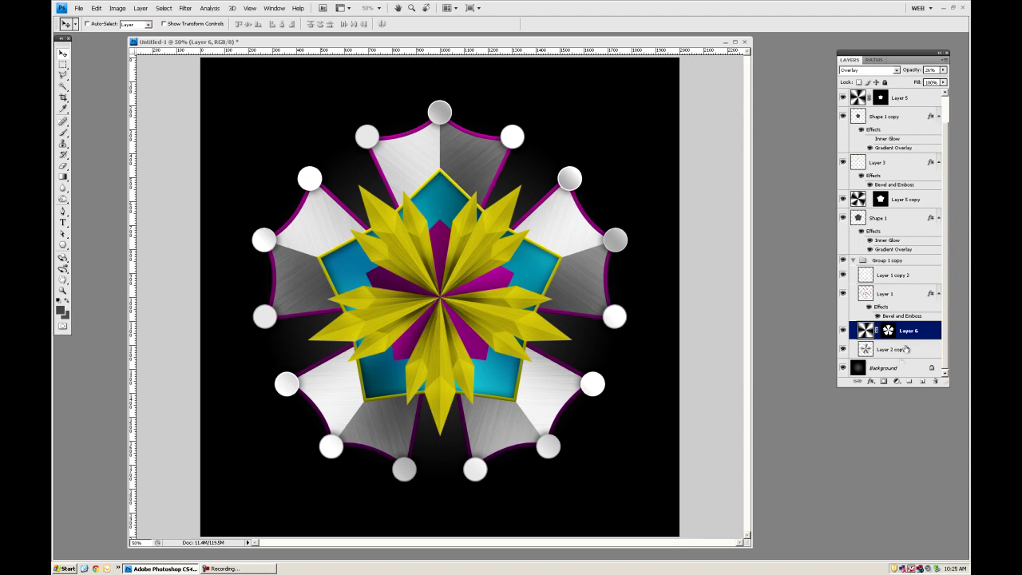
Place a duplicate of Layer 2 copy 2 directly above Shape 1 and set its blend mode to Multiply.
drag(877, 336, 911, 220)
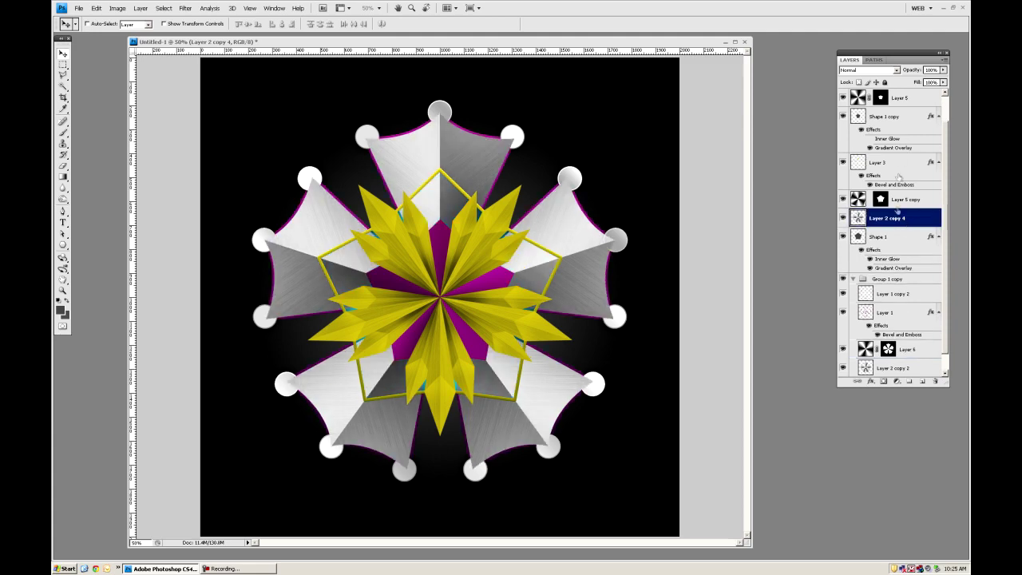
click(898, 71)
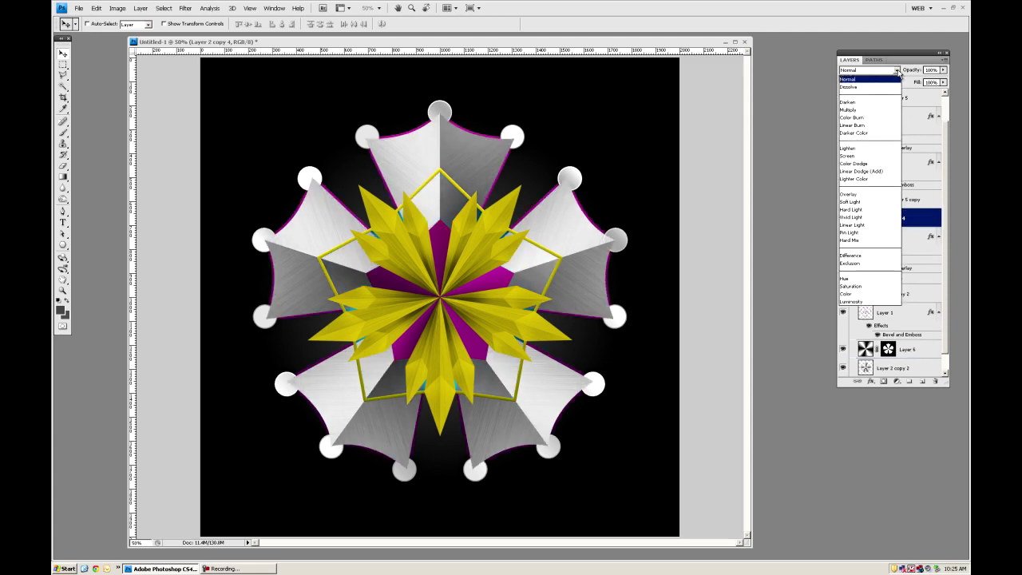
click(859, 110)
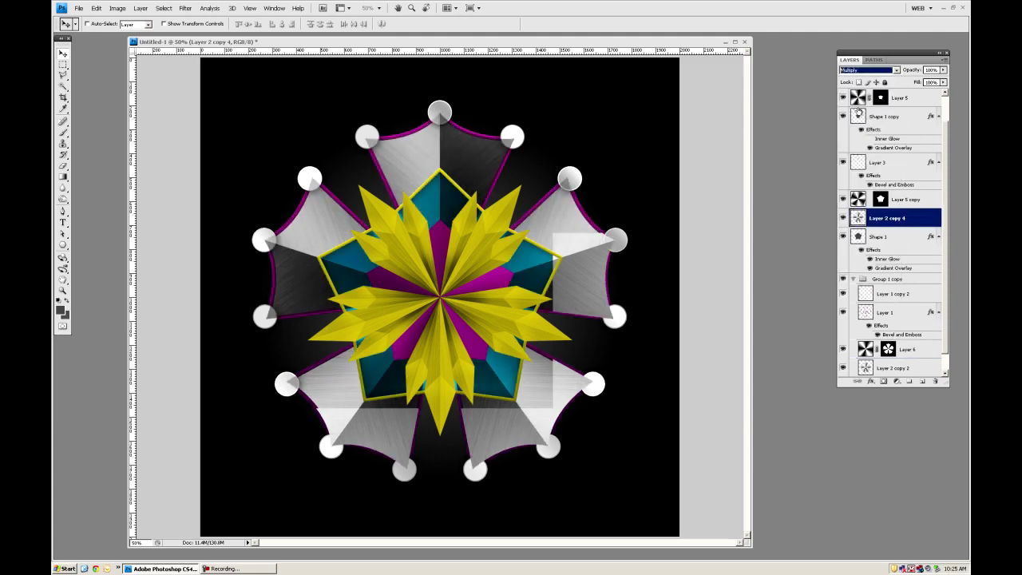
Lower Layer 2 copy 4's opacity to just under half and mask it to Shape 1's outline.
click(944, 70)
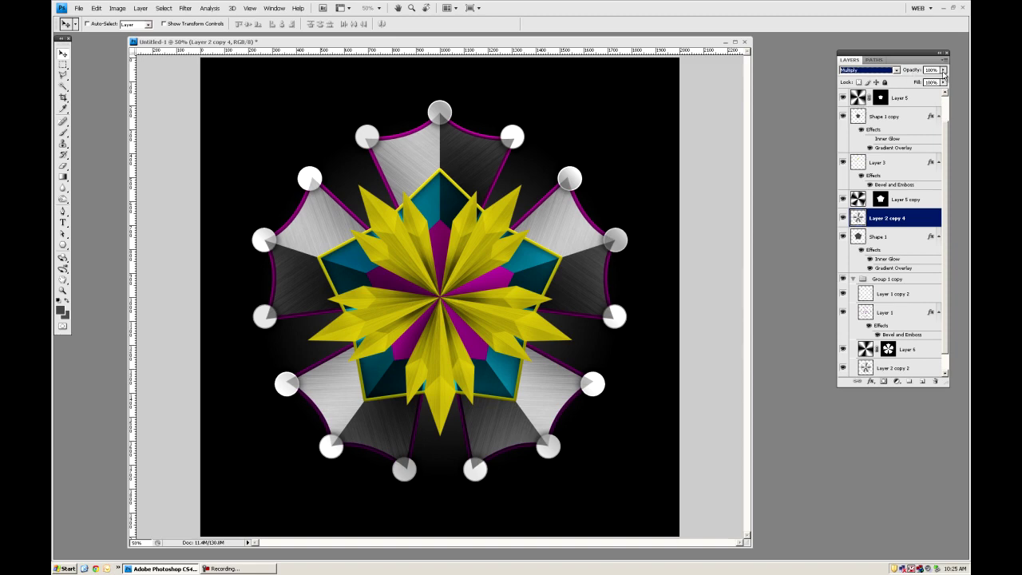
drag(942, 80, 920, 83)
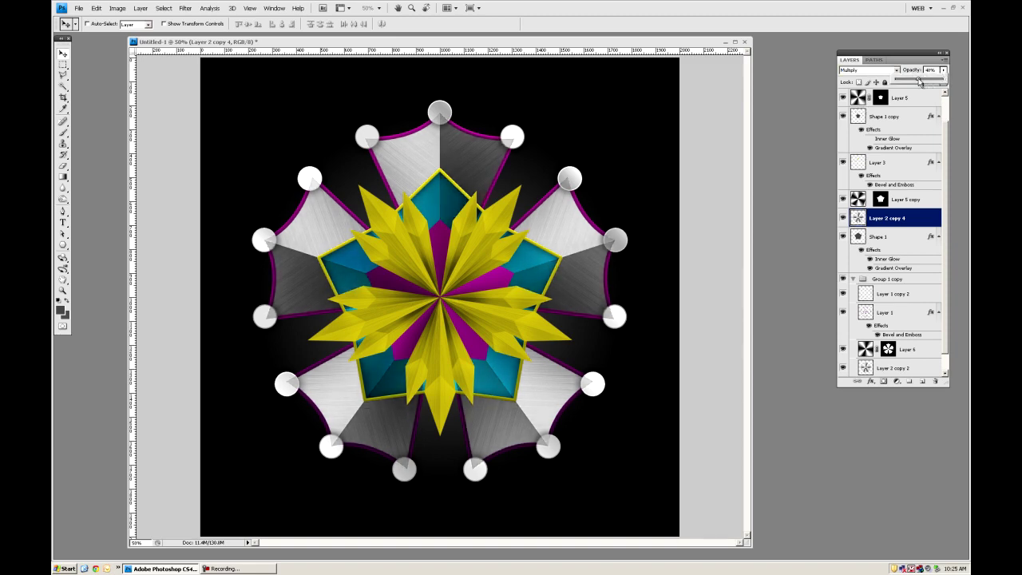
ctrl+click(858, 237)
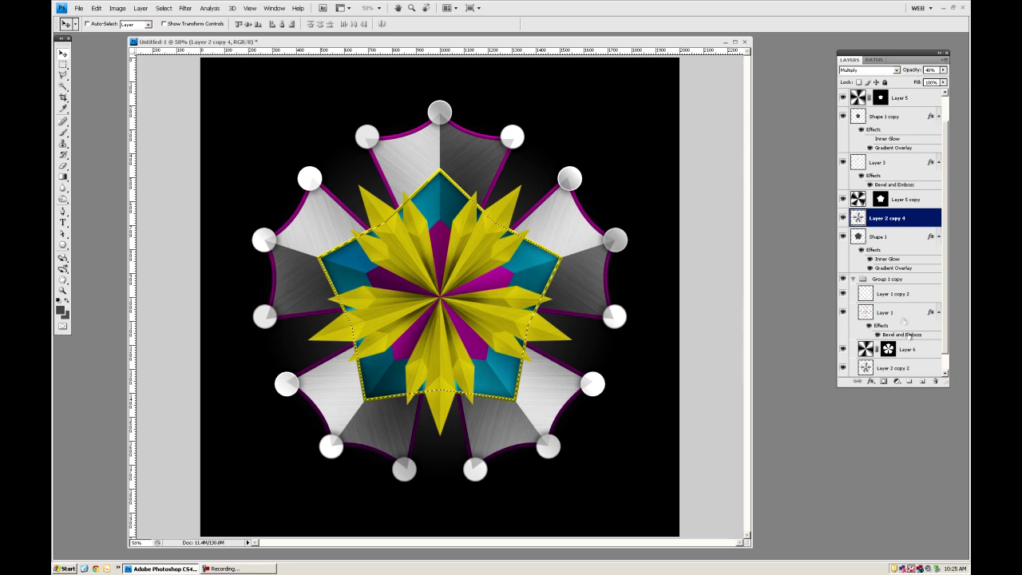
click(883, 381)
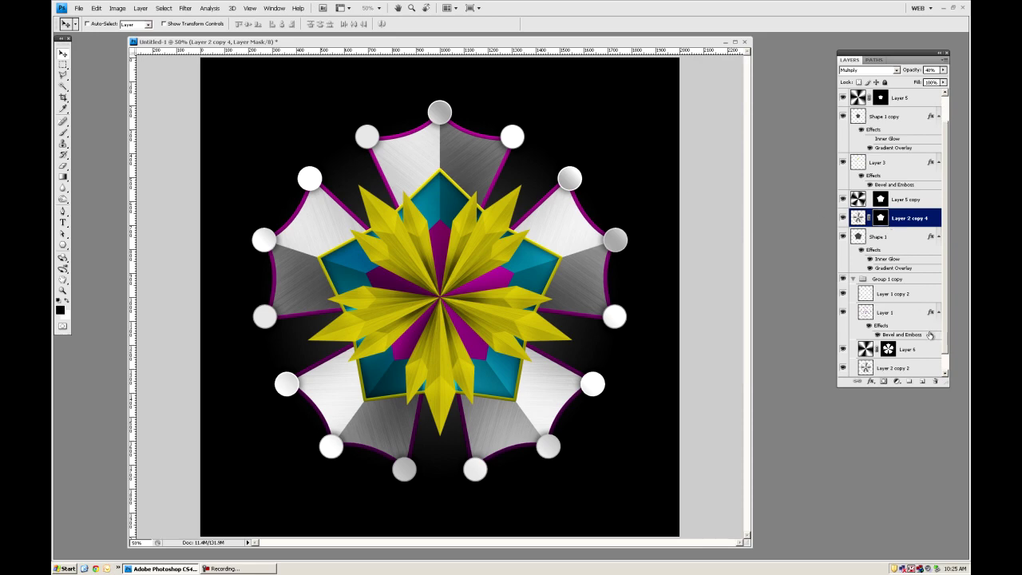
Place another duplicate of Layer 2 copy 2 directly above Shape 1 copy and mask it to the purple star's outline.
drag(923, 382, 899, 116)
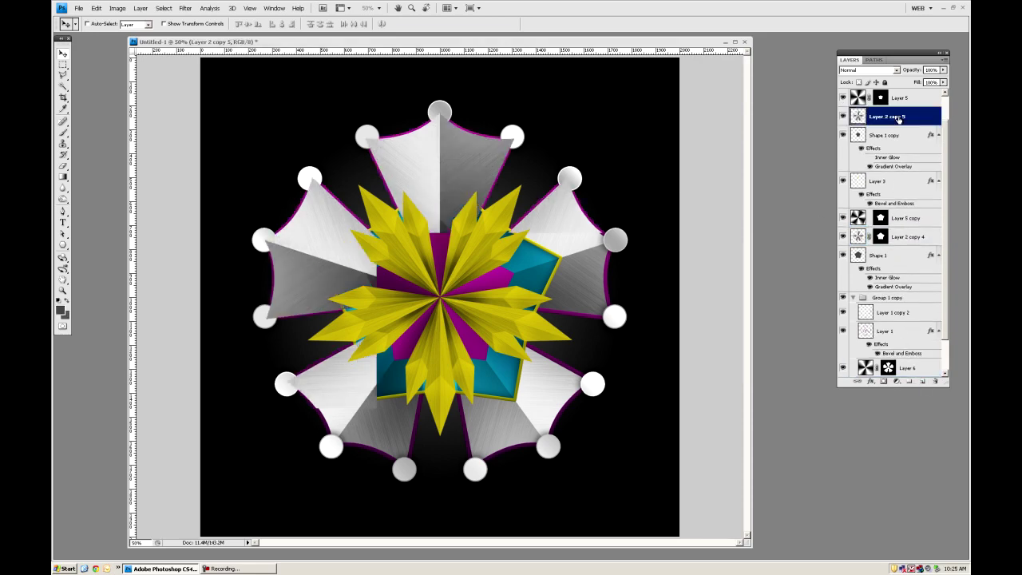
ctrl+click(859, 136)
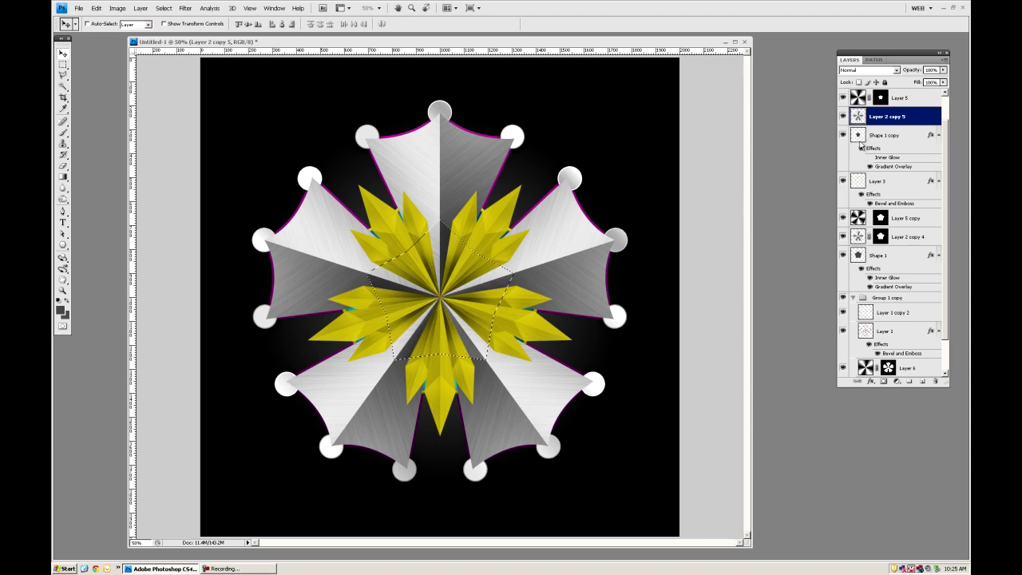
alt+click(882, 382)
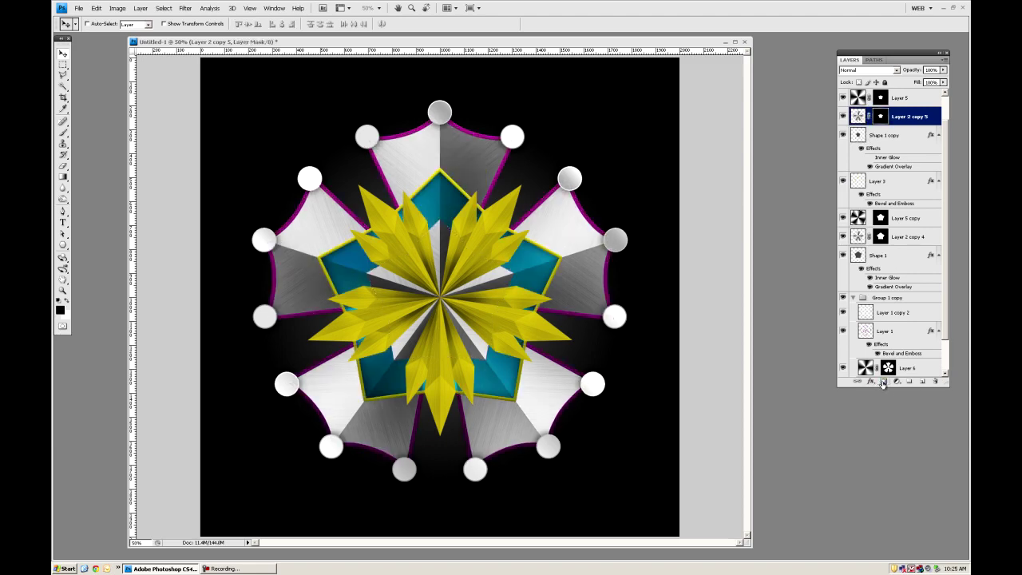
Set Layer 2 copy 5's blend mode to Multiply and its opacity to 20%.
click(893, 332)
click(885, 237)
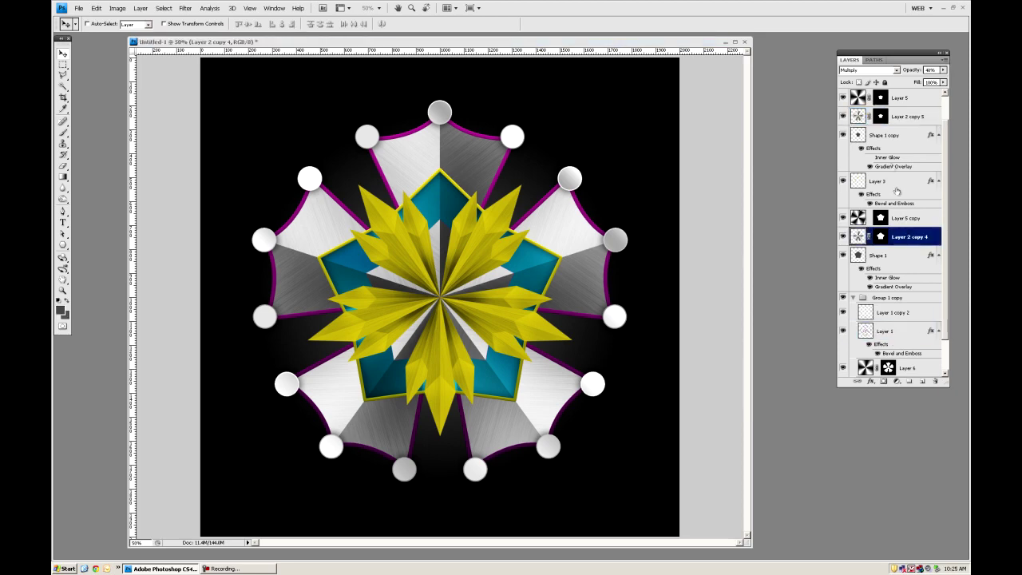
click(904, 116)
click(896, 70)
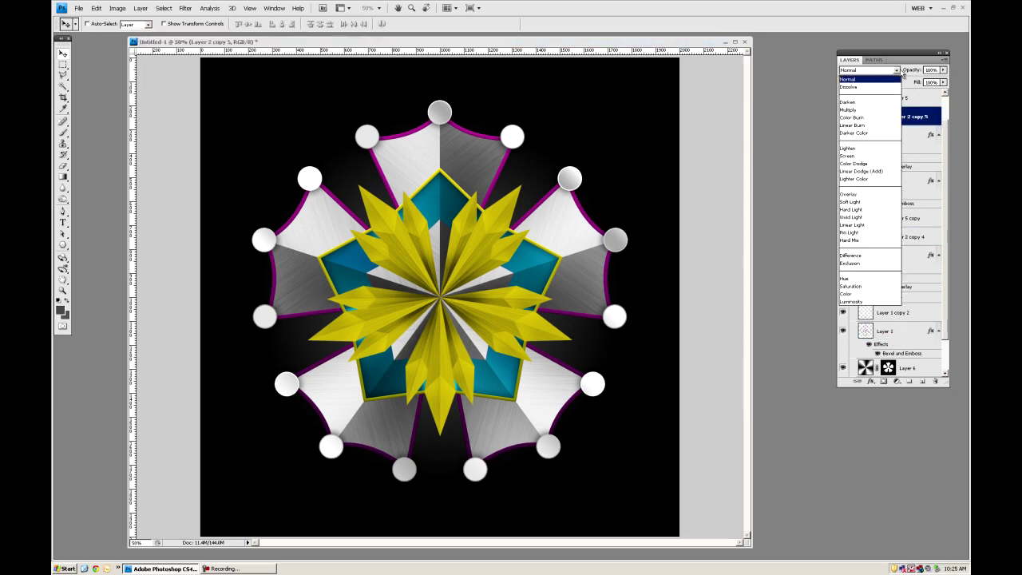
click(882, 115)
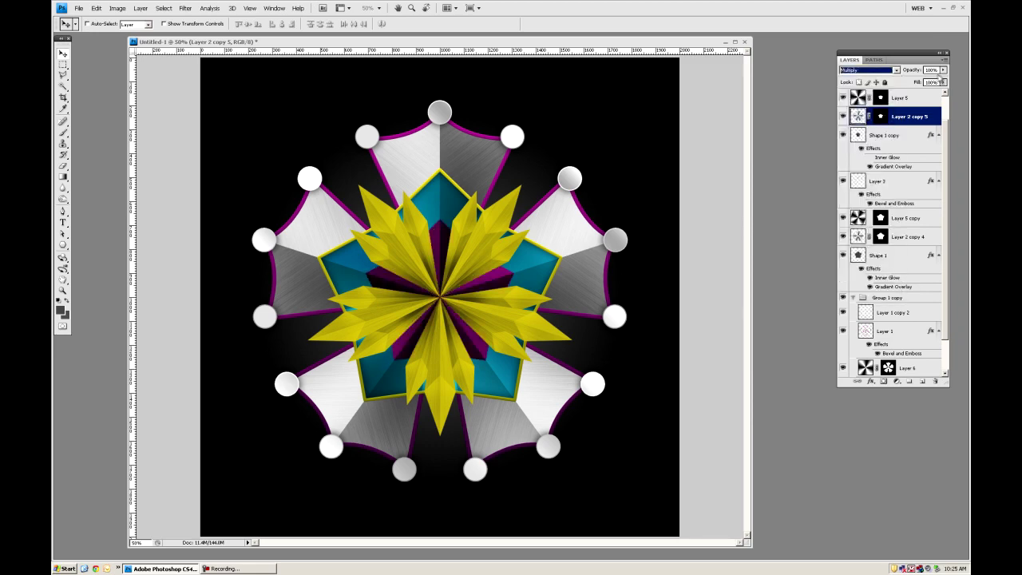
click(944, 70)
drag(944, 80, 904, 79)
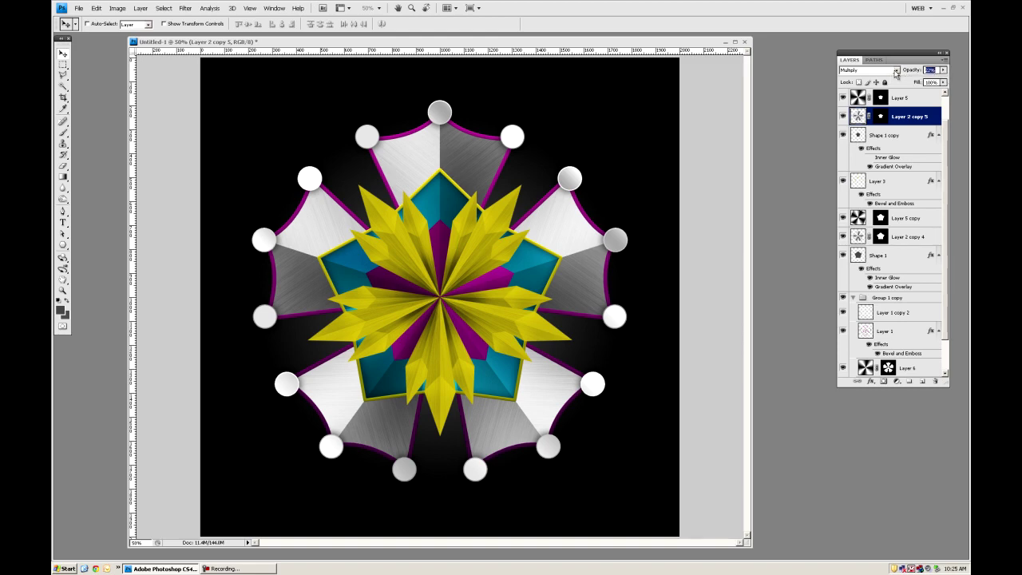
text(20)
key(Return)
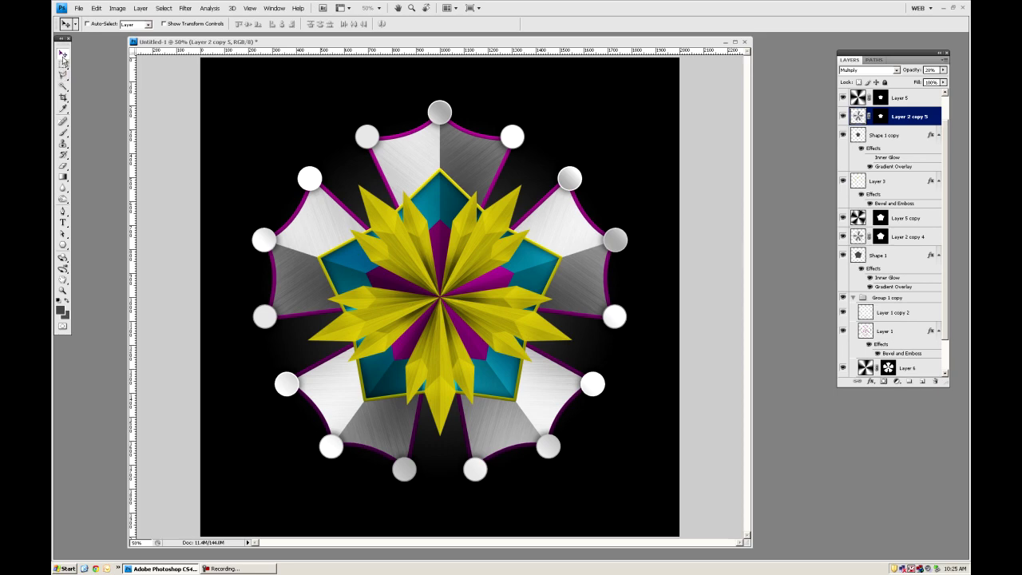